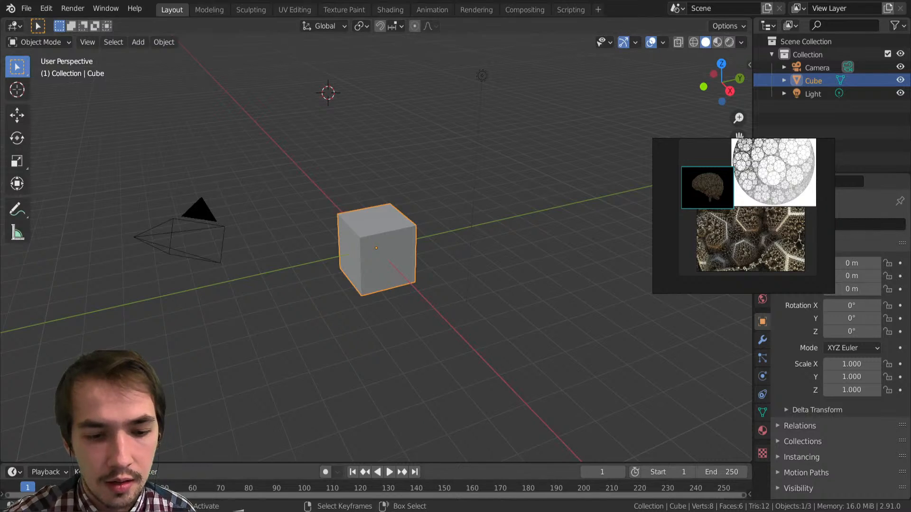
Step: Switch to the browser and look through the YouTube search results for "blender fractals"
key("alt+Tab")
left_click(32, 3)
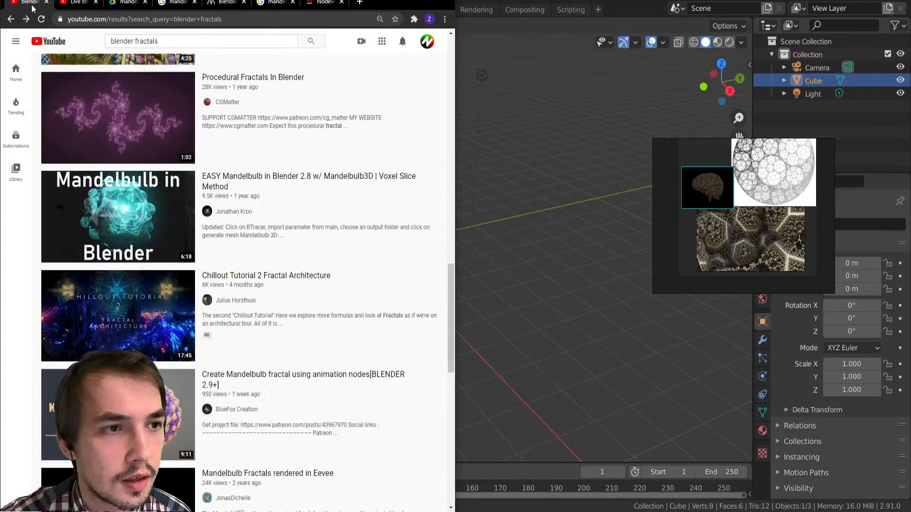
scroll(264, 285, "up", 20)
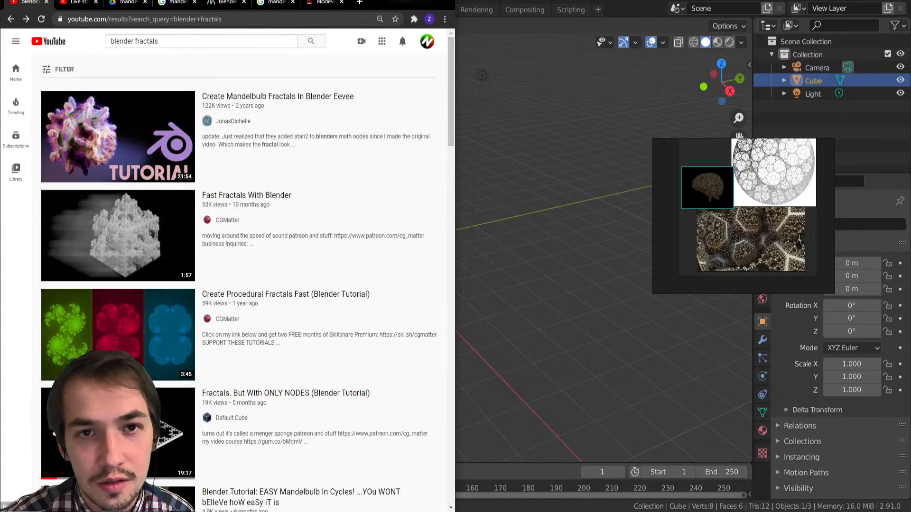
left_click(400, 2)
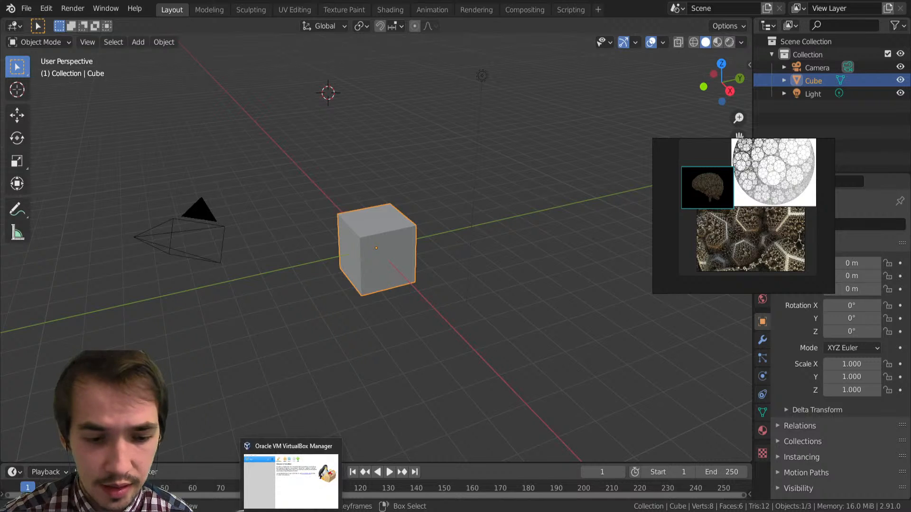
Step: Return to the browser's YouTube Studio livestream page, pop out the live chat and place its window beside the page
left_click(294, 510)
left_click(73, 4)
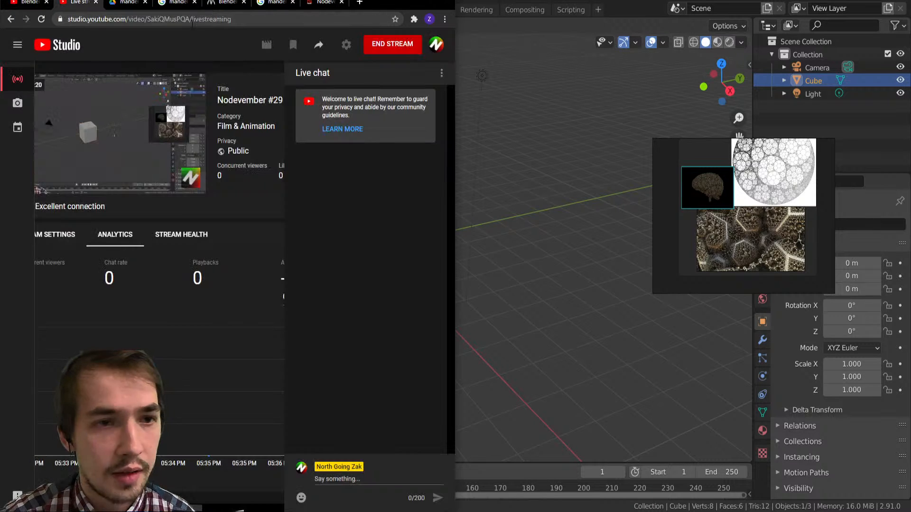
left_click(441, 75)
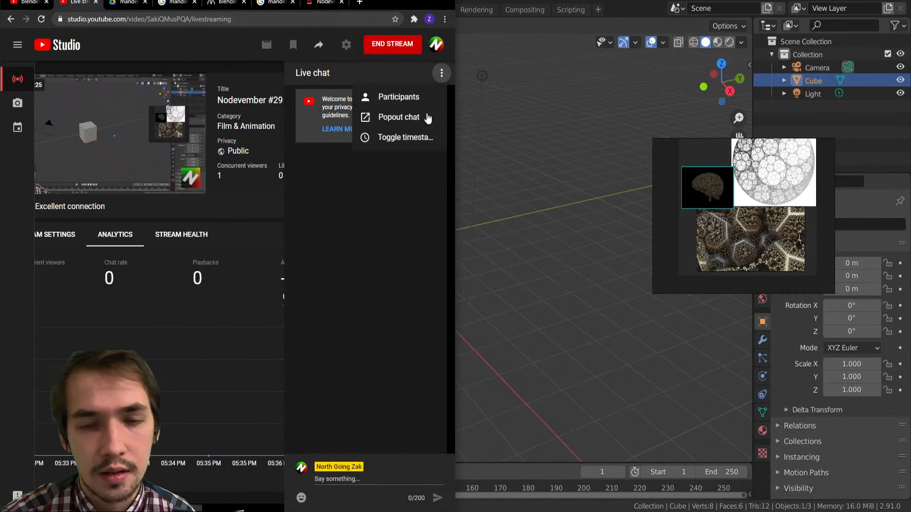
left_click(399, 117)
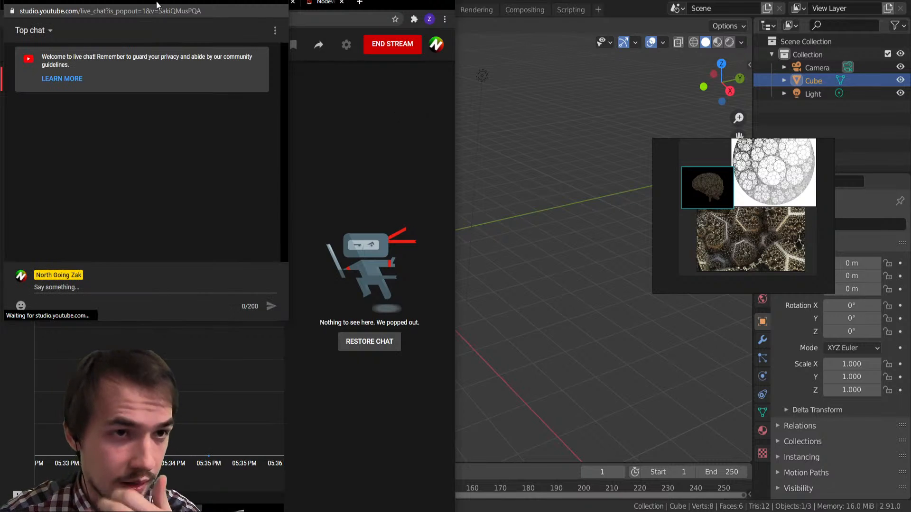
left_click_drag(142, 3, 907, 168)
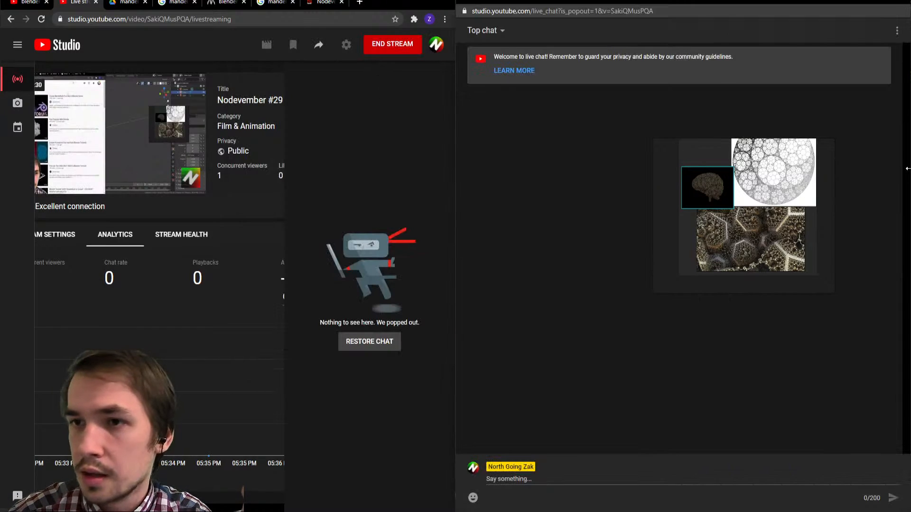
Step: Switch to Blender, widen its window beside a narrow live chat, and place the reference images over the 3D viewport
key("alt+Tab")
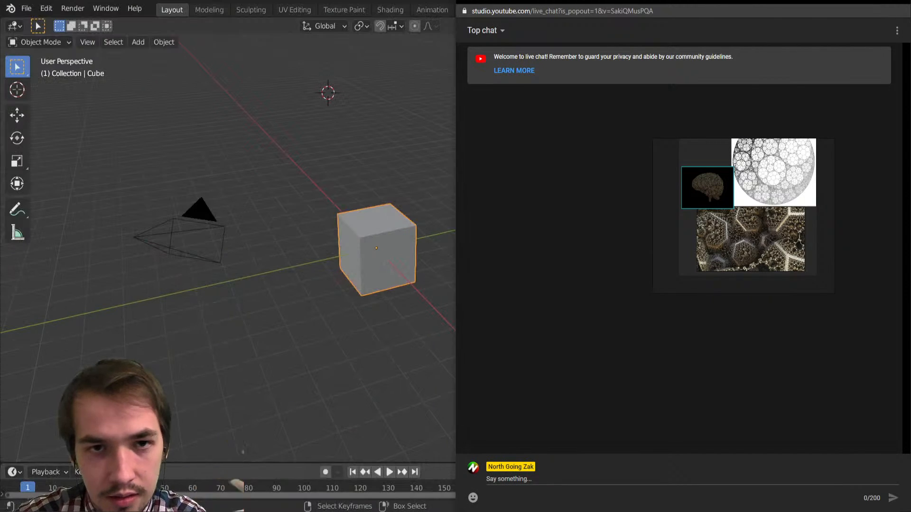
left_click_drag(142, 2, 0, 50)
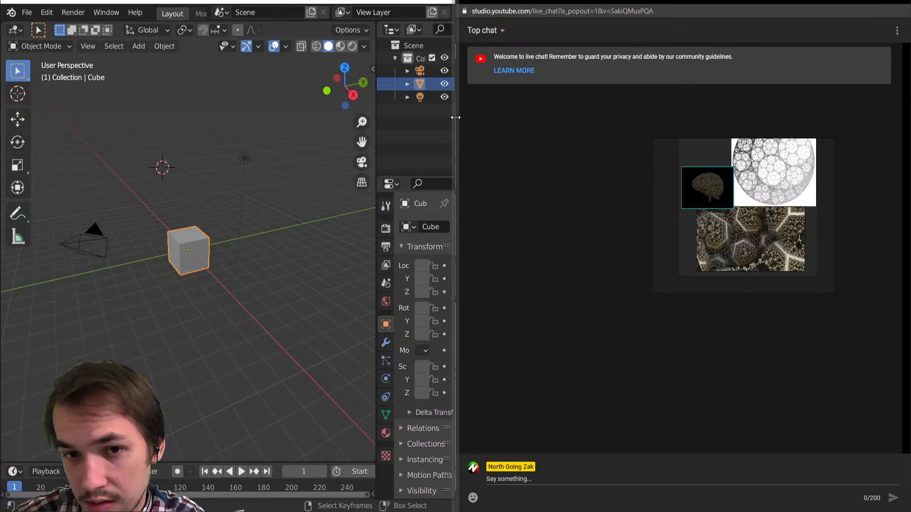
left_click_drag(455, 114, 785, 84)
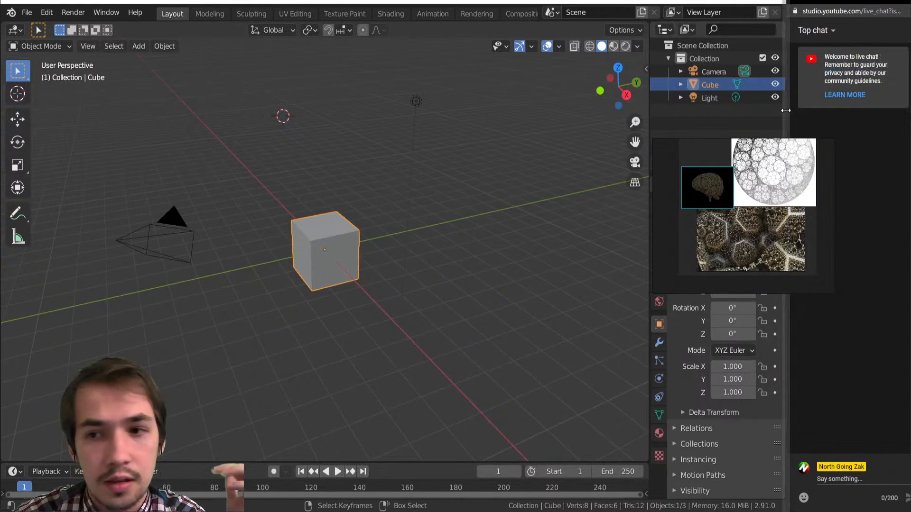
left_click_drag(762, 190, 568, 353)
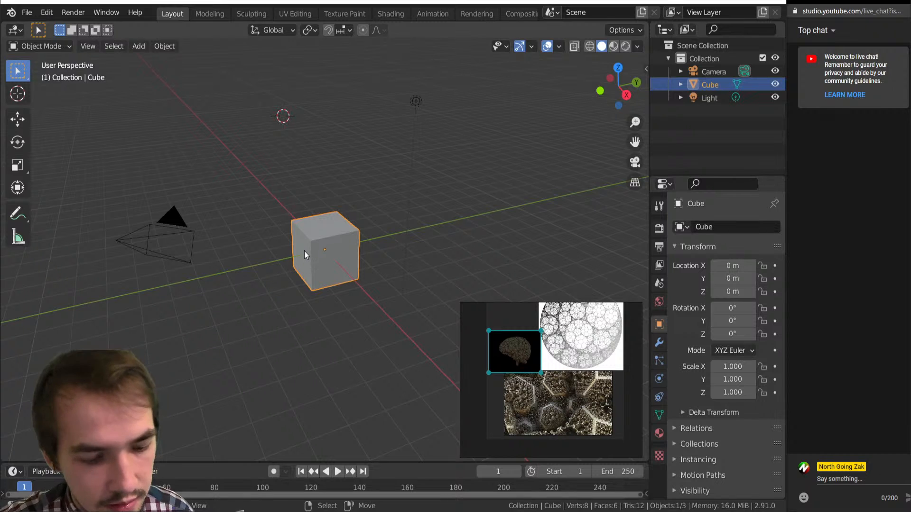
Step: Set the 3D viewport shading to Rendered with the cube viewed up close
scroll(318, 246, "up", 5)
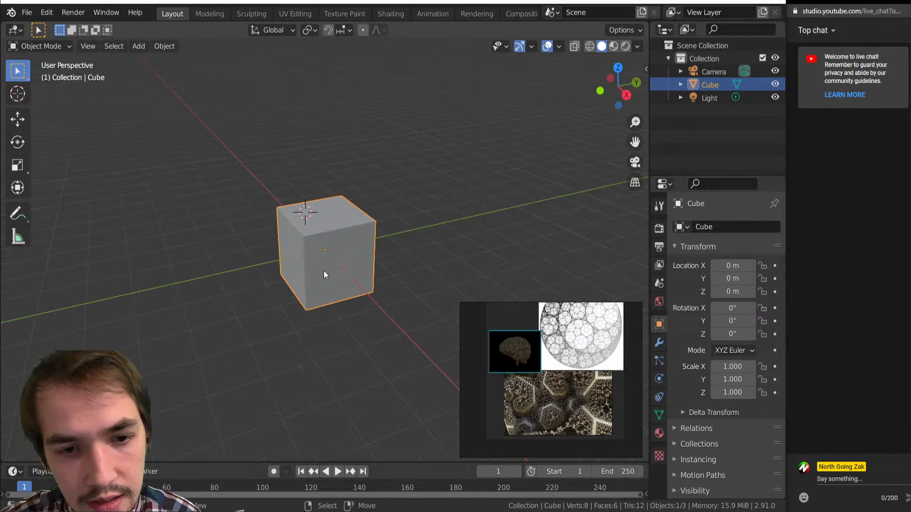
key("z")
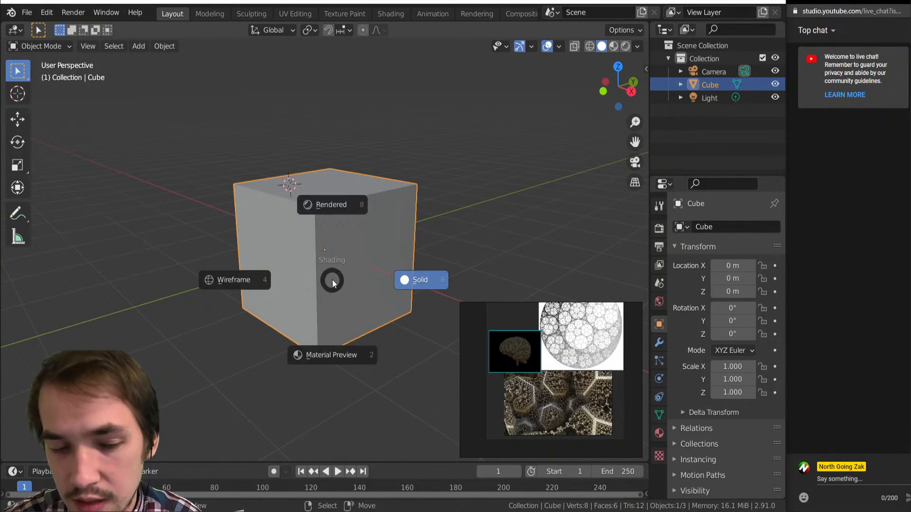
left_click(318, 198)
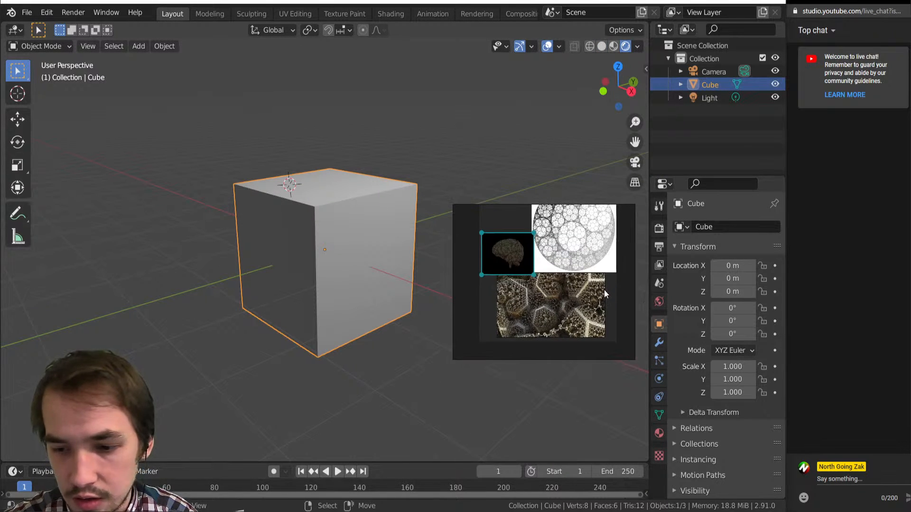
Step: Split the 3D viewport side by side and make the new area a widened Shader Editor with its sidebar hidden
left_click_drag(644, 465, 430, 475)
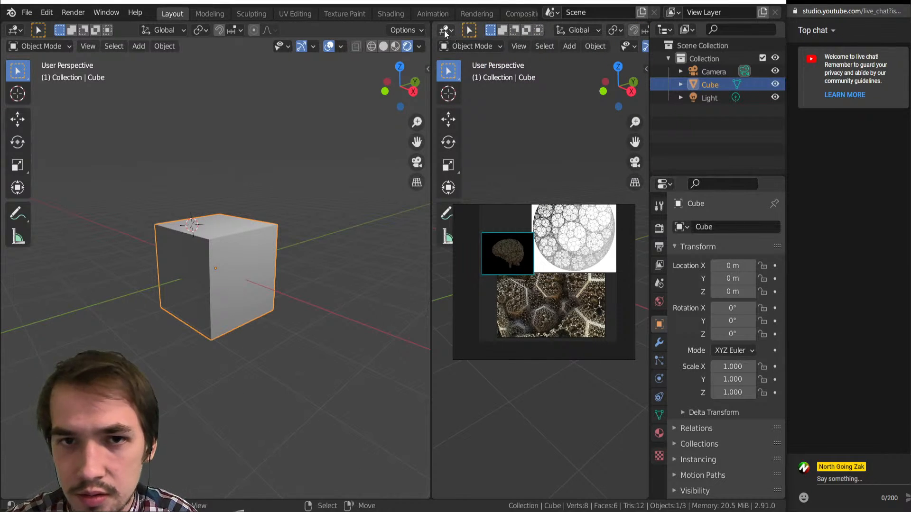
left_click(444, 30)
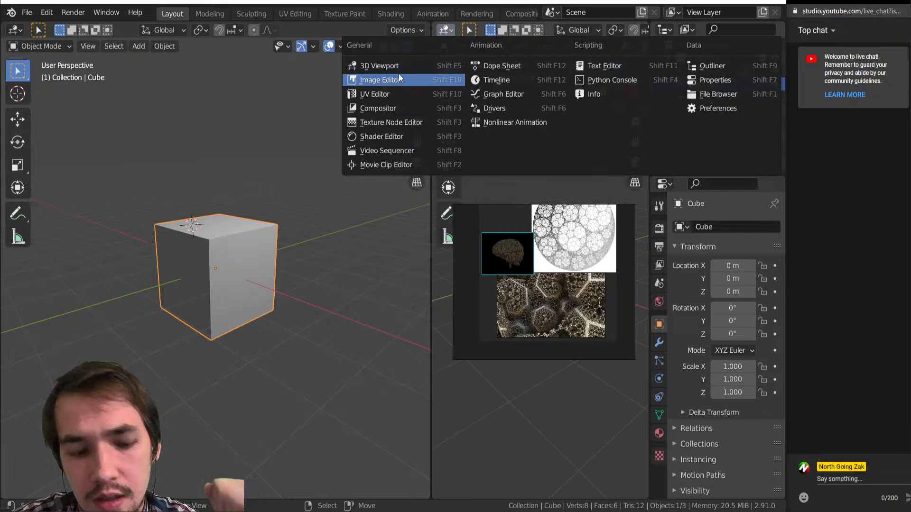
key("Down")
key("Down")
key("Down")
key("Down")
key("Return")
left_click_drag(431, 142, 254, 142)
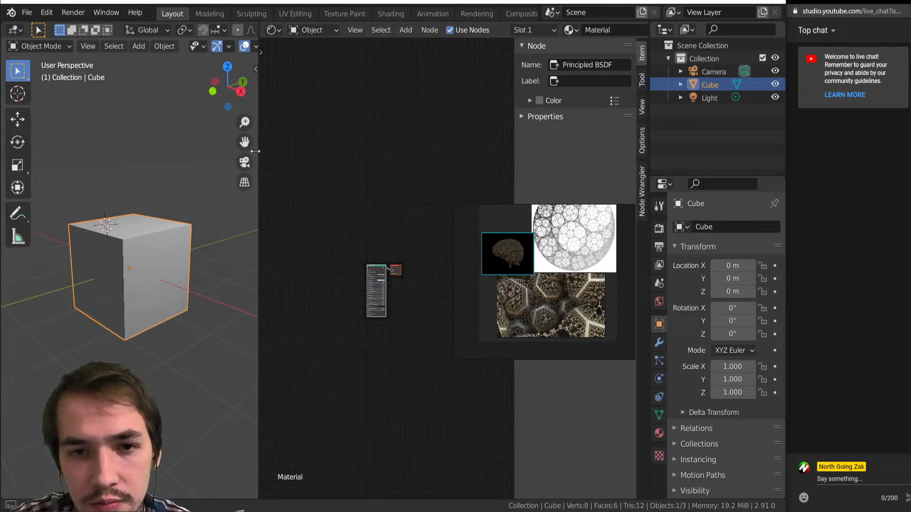
key("n")
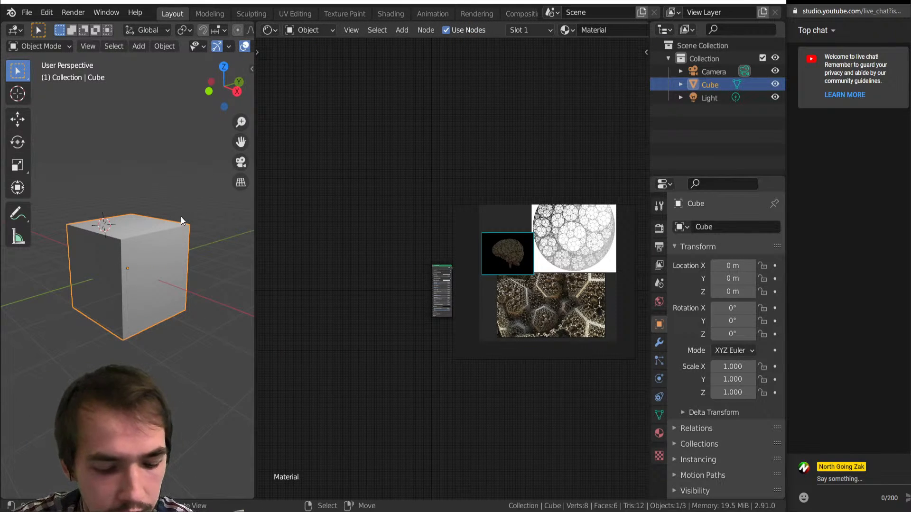
Step: Enable Screencast Keys for the 3D viewport and deselect all objects
key("n")
left_click(247, 171)
key("alt+a")
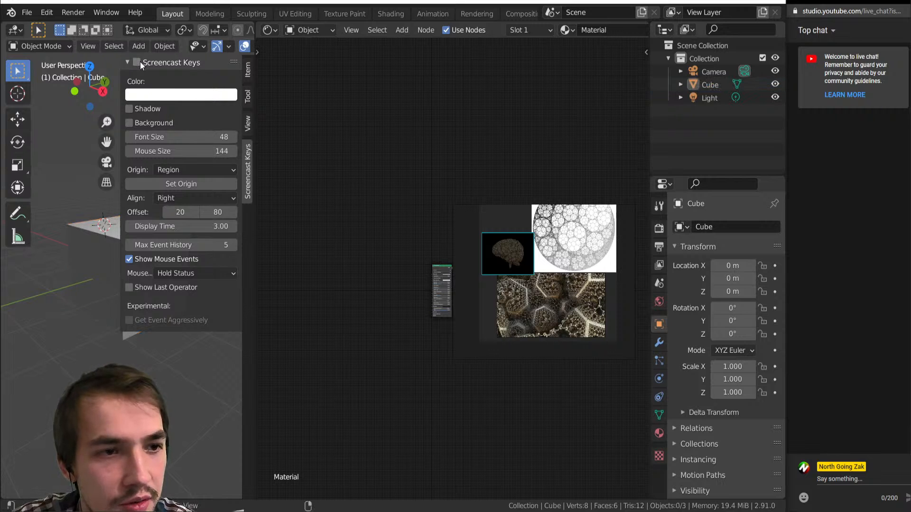
key("n")
Step: Search the add-ons in the preferences for "node" to check whether Node Wrangler is enabled, and close the preferences
left_click(45, 11)
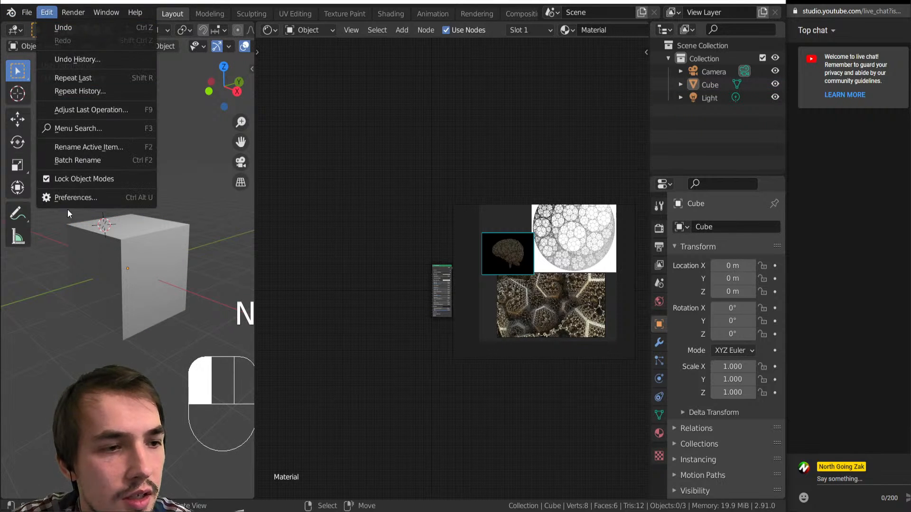
left_click(73, 197)
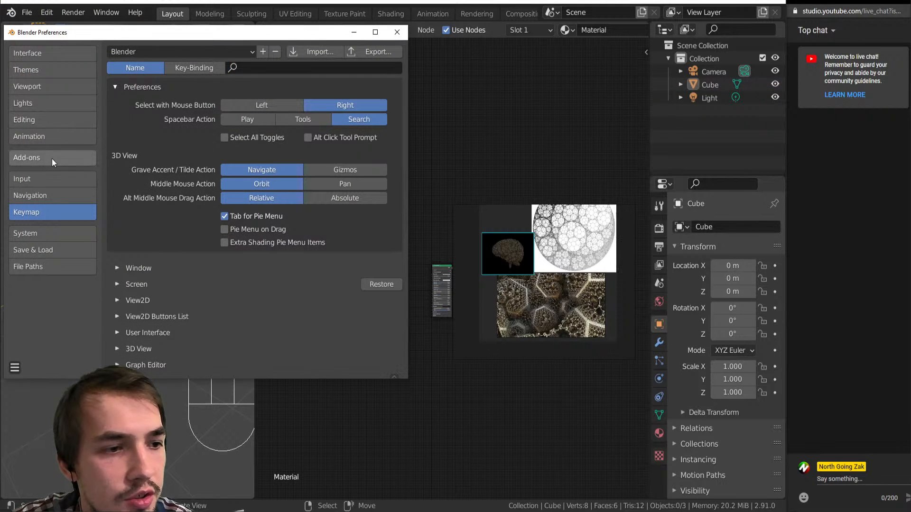
left_click(323, 67)
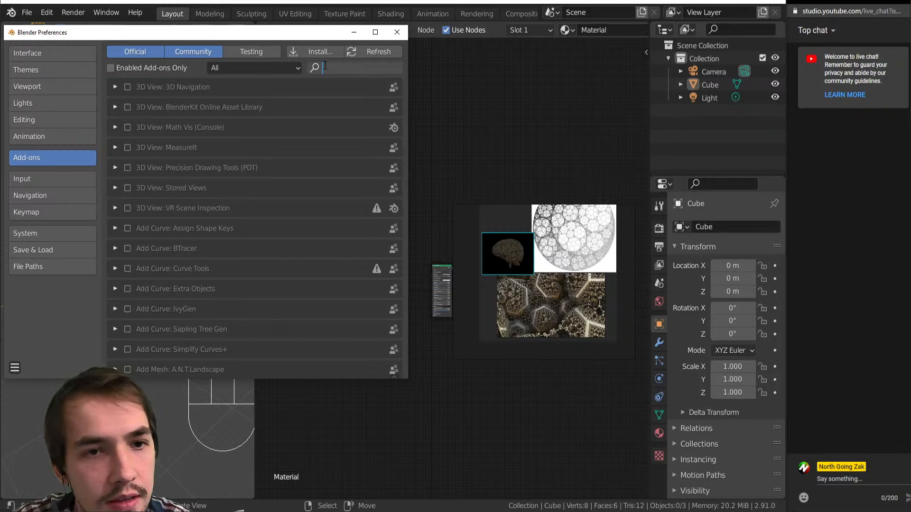
type("node")
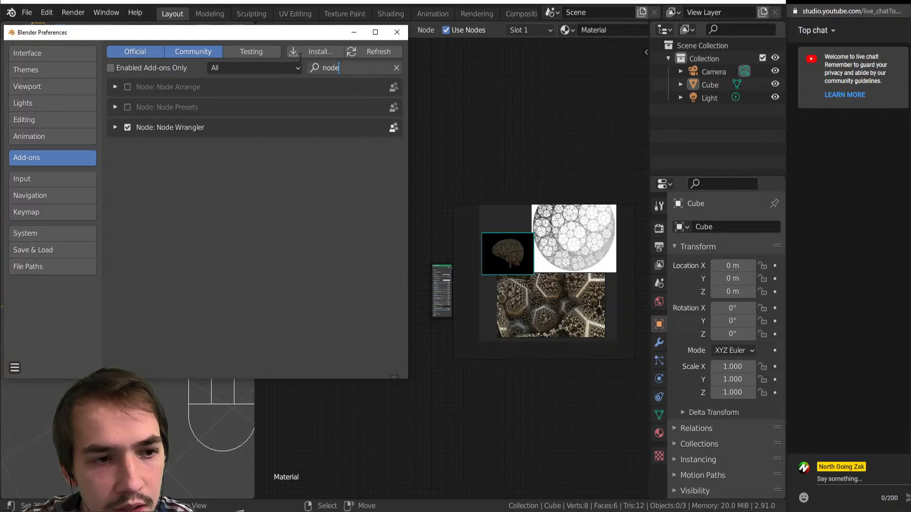
left_click(403, 34)
Step: Move the reference images clear of the material's nodes and delete the Principled BSDF node
right_click_drag(517, 295, 349, 174)
scroll(460, 316, "up", 2)
middle_click_drag(435, 317, 477, 330)
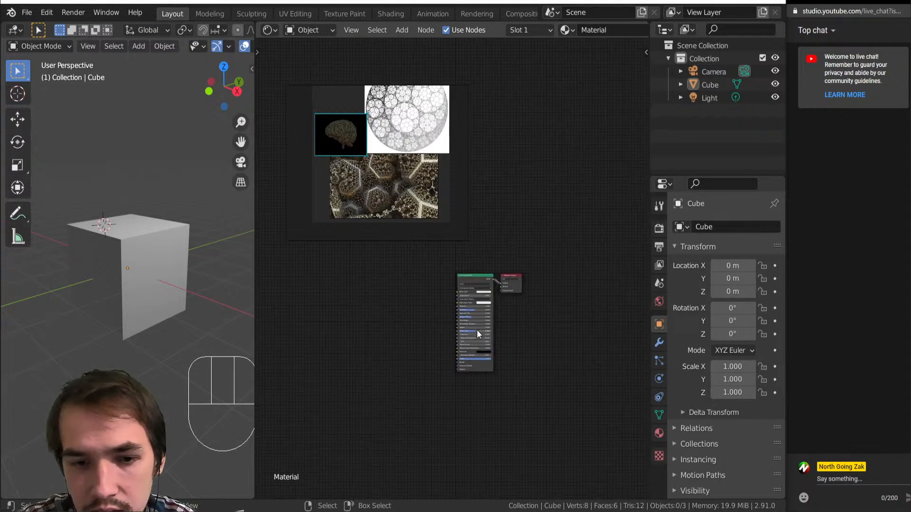
scroll(477, 330, "up", 4)
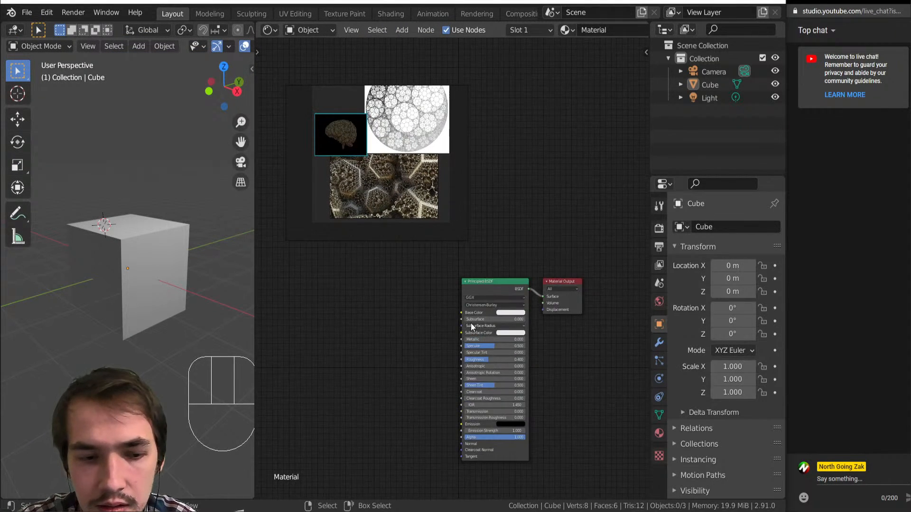
left_click(503, 293)
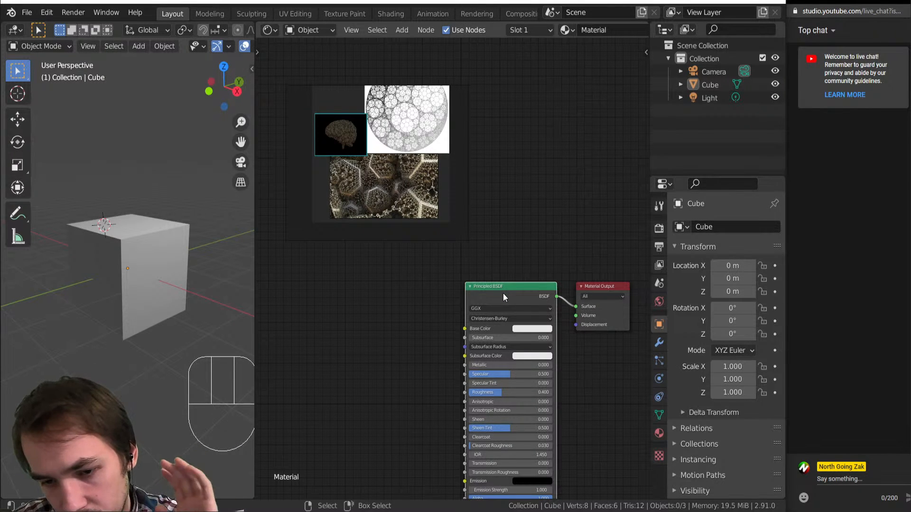
key("Delete")
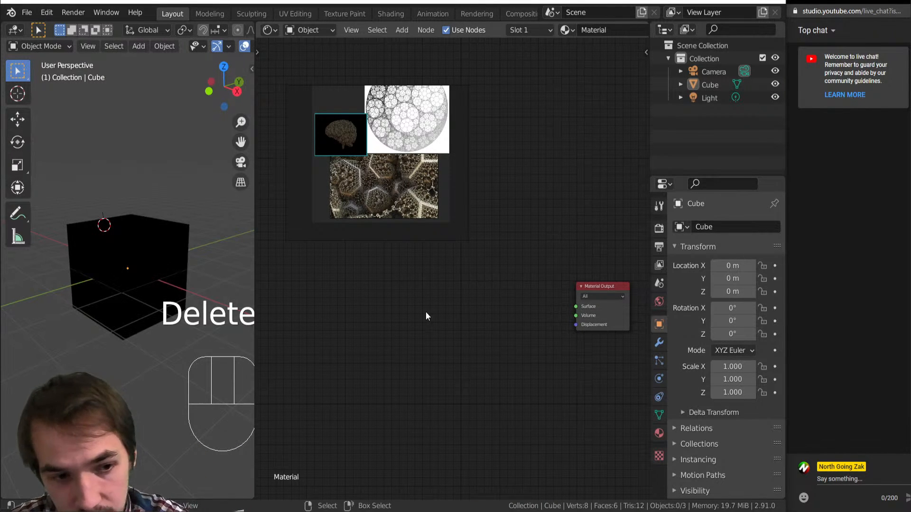
Step: Add a Principled Volume node beside the Material Output and connect its Volume output to the Surface input
key("shift+a")
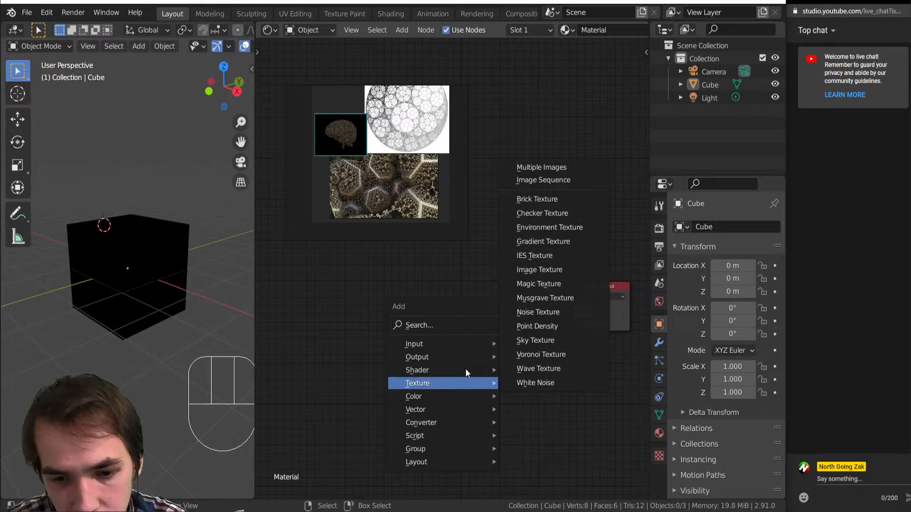
mouse_move(444, 369)
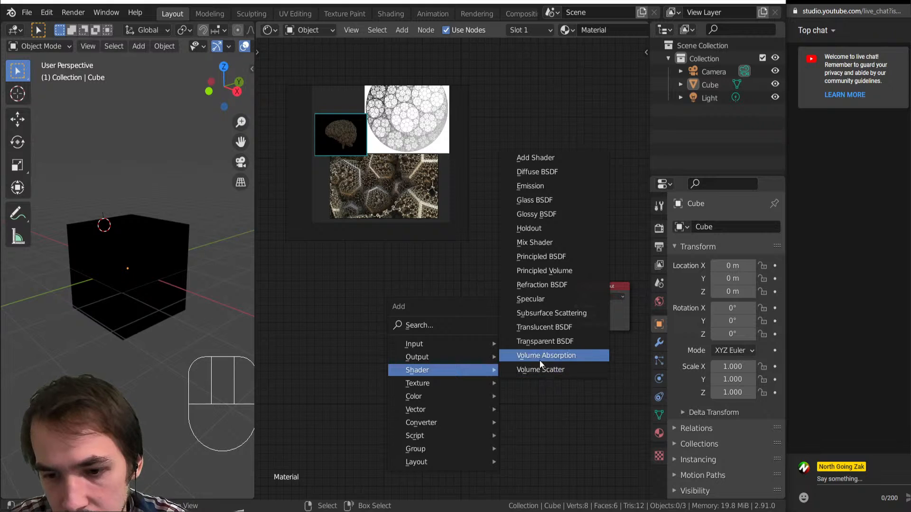
left_click(543, 270)
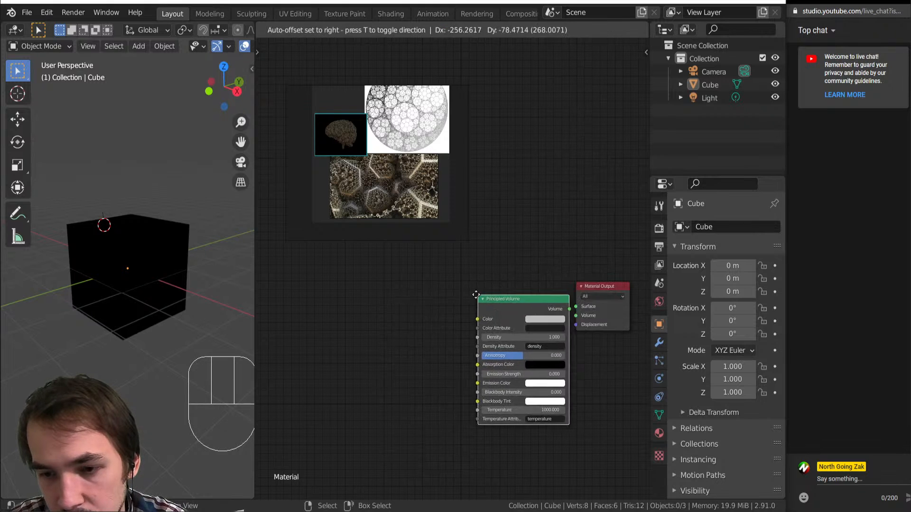
left_click(530, 315)
left_click_drag(527, 315, 576, 307)
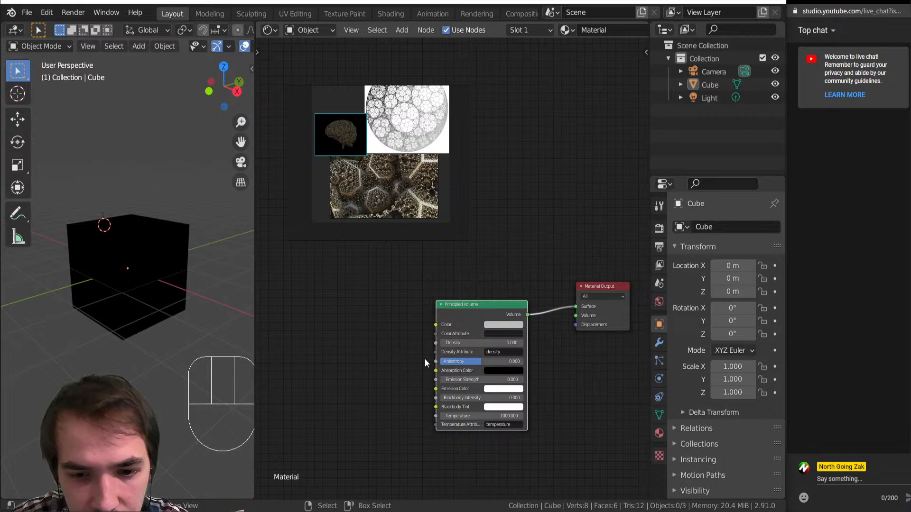
Step: Move the Principled Volume link from the Material Output's Surface input to its Volume input
scroll(425, 361, "up", 2)
middle_click_drag(244, 315, 91, 275)
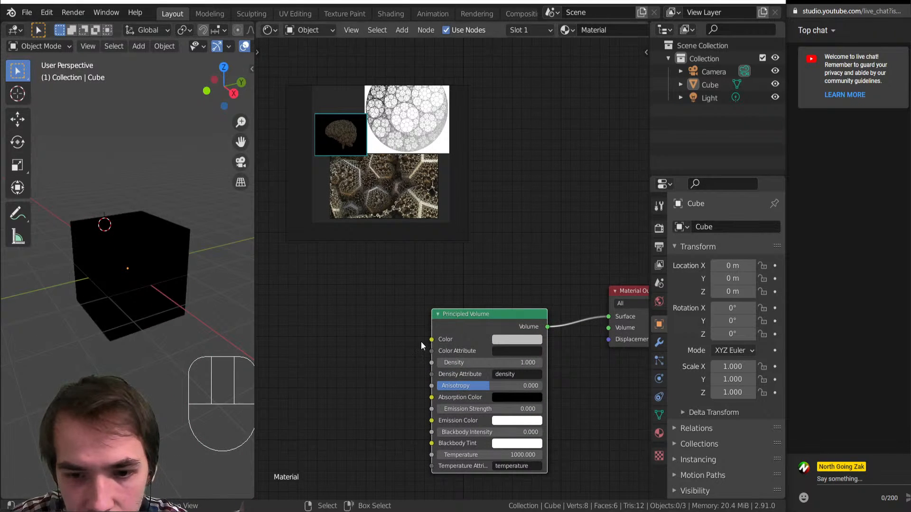
scroll(444, 341, "up", 2)
middle_click_drag(444, 341, 451, 276)
scroll(450, 276, "down", 3)
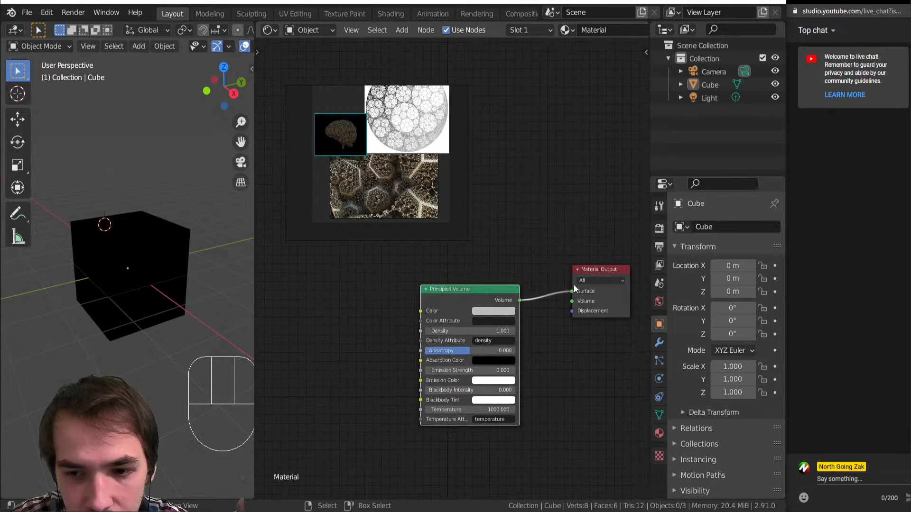
left_click_drag(574, 297, 572, 301)
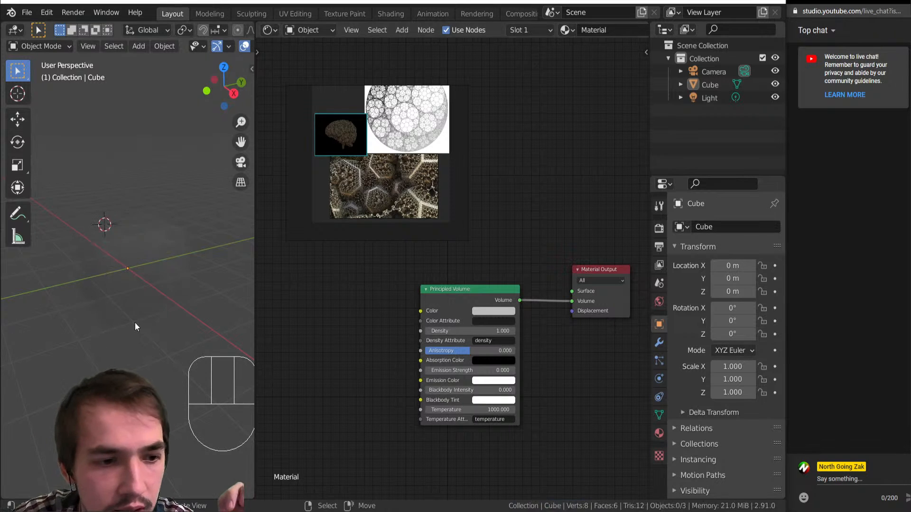
scroll(133, 321, "up", 6)
middle_click_drag(128, 317, 141, 319)
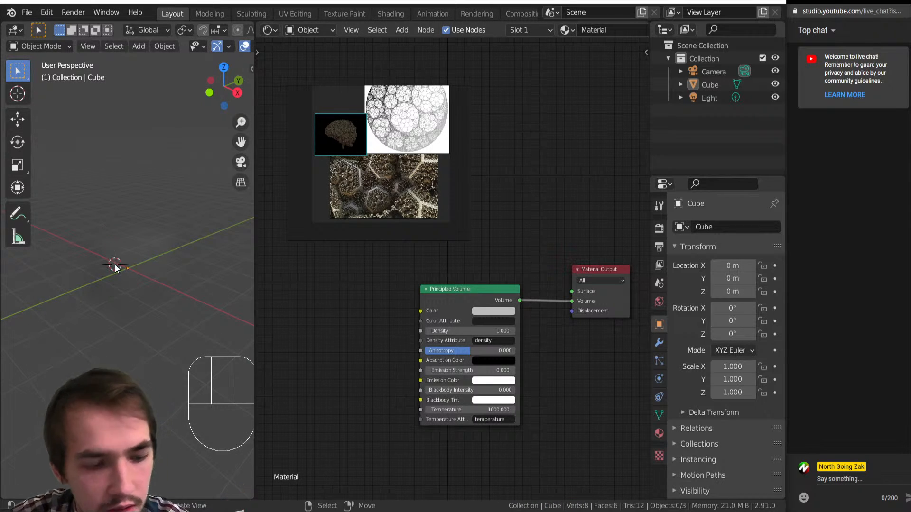
Step: Add an area light to the scene and raise it vertically to a Z location of about 1.92 m
key("shift+a")
key("h")
key("a")
key("g")
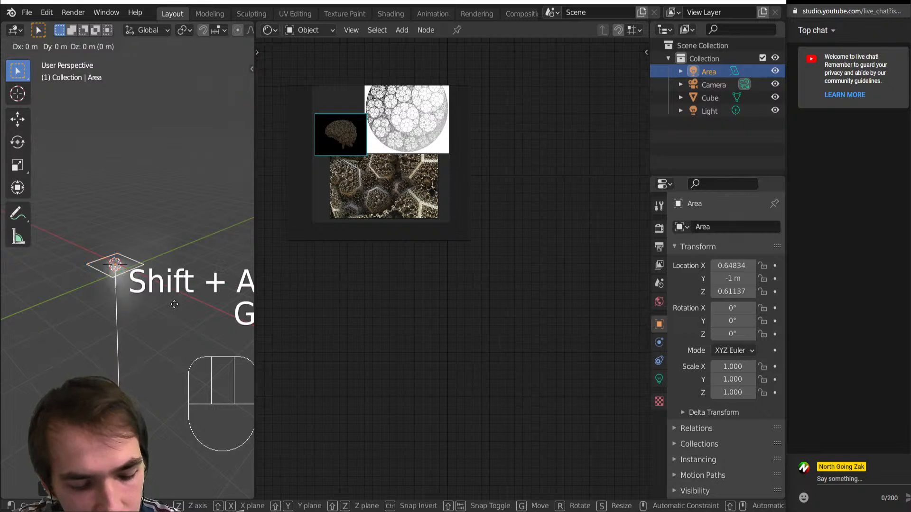
key("z")
left_click(173, 250)
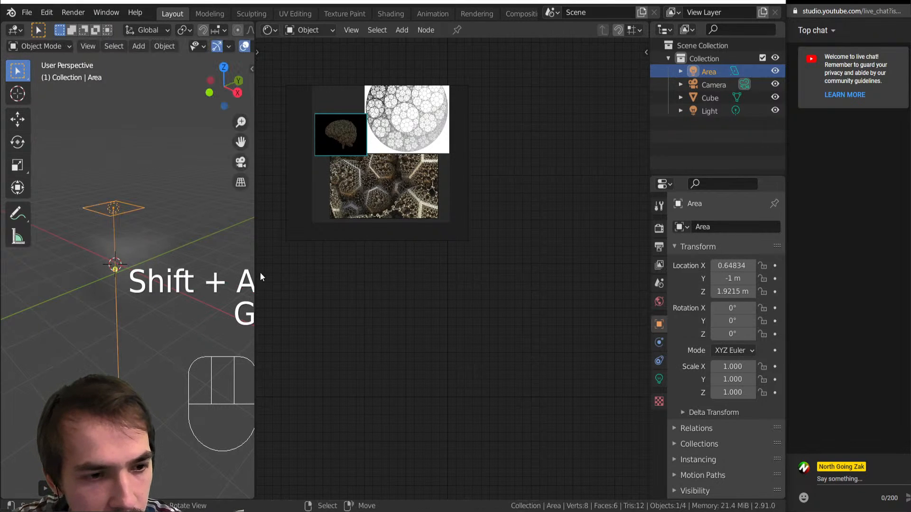
Step: Set the area light's power to about 270.6 W and move it horizontally to centre it over the cube
left_click(659, 378)
left_click_drag(738, 311, 806, 311)
middle_click_drag(189, 241, 174, 309)
key("g")
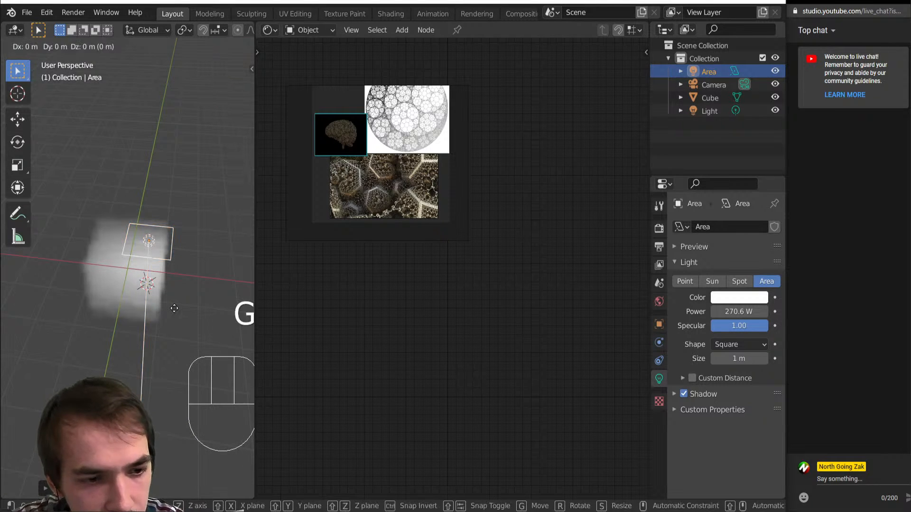
key("shift+z")
left_click(152, 266)
middle_click_drag(166, 278, 136, 237)
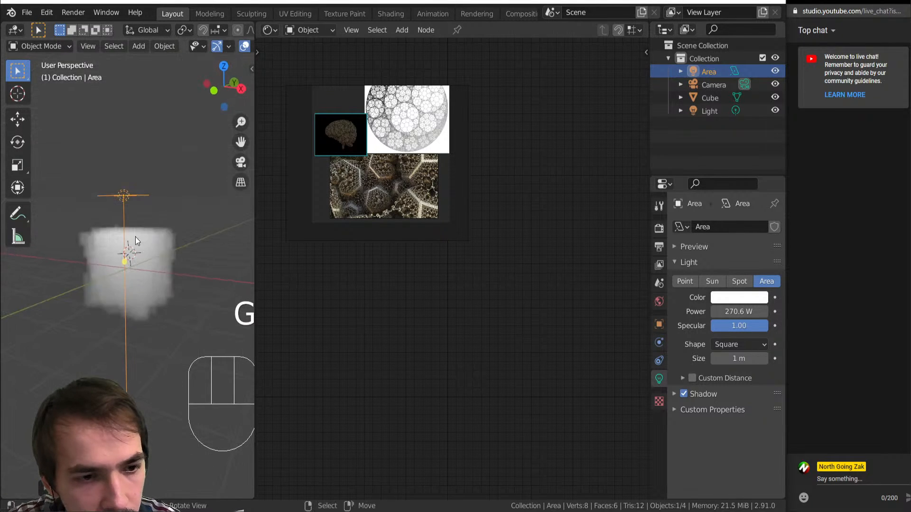
Step: Scale up the area light to about the width of the cube beneath it
scroll(142, 243, "up", 3)
key("s")
left_click(159, 355)
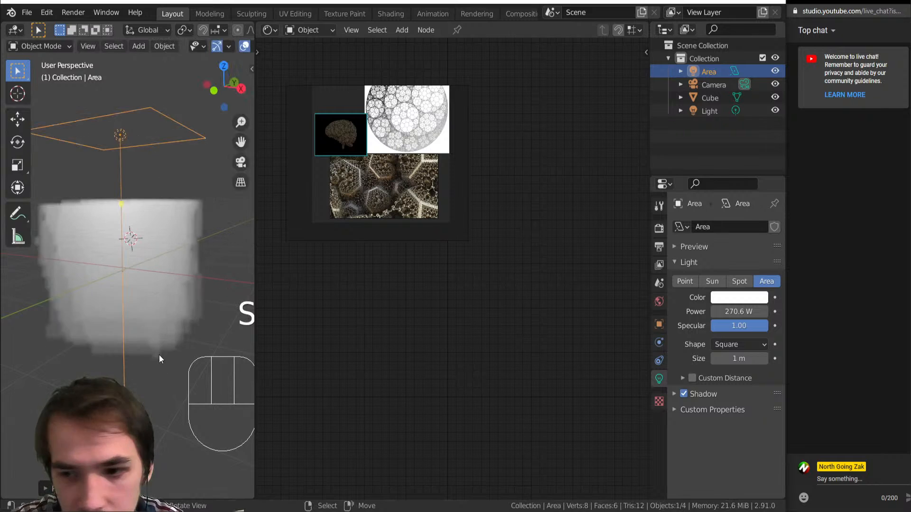
Step: Select the cube and set the Eevee volumetrics tile size to 2 px in the render settings
left_click(173, 233)
left_click(659, 265)
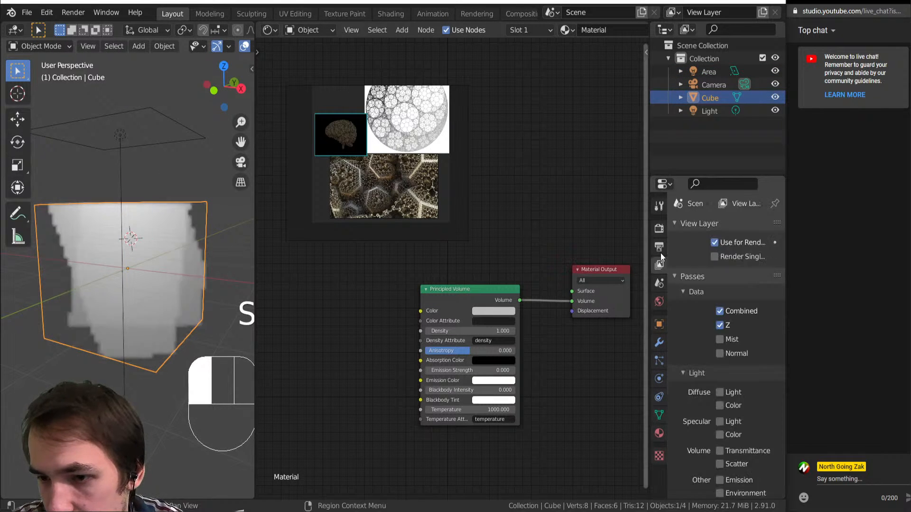
left_click(659, 229)
left_click(659, 246)
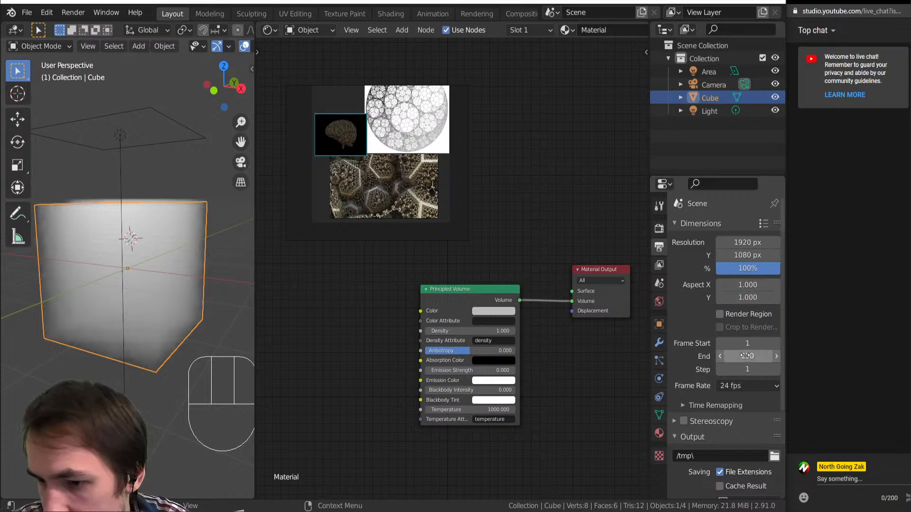
left_click(660, 263)
left_click(659, 229)
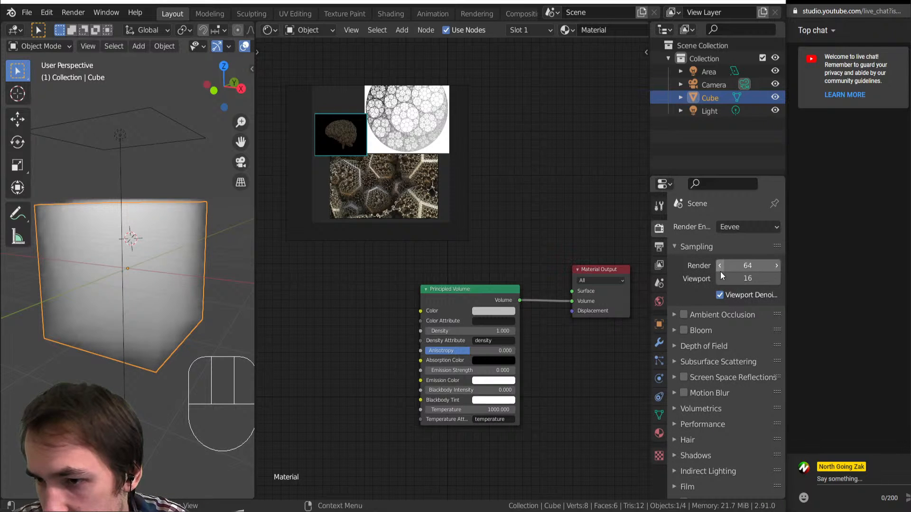
scroll(724, 355, "down", 3)
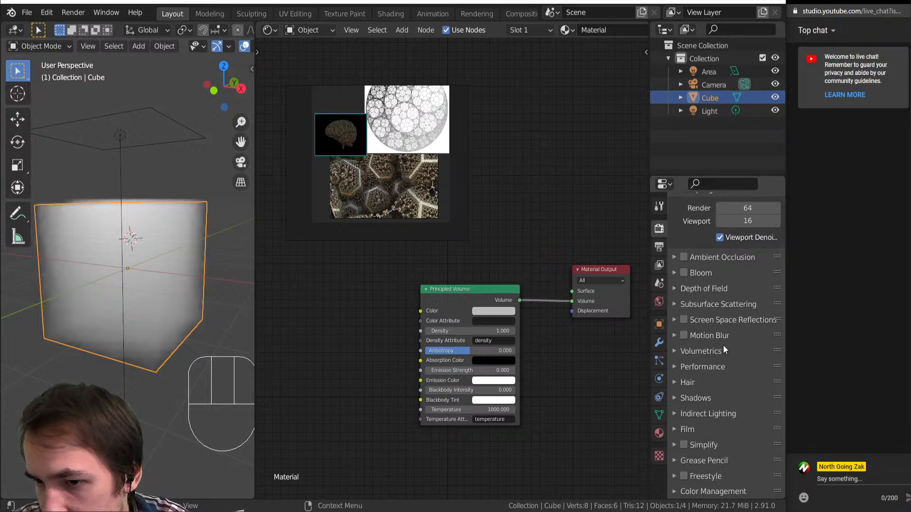
scroll(723, 345, "up", 3)
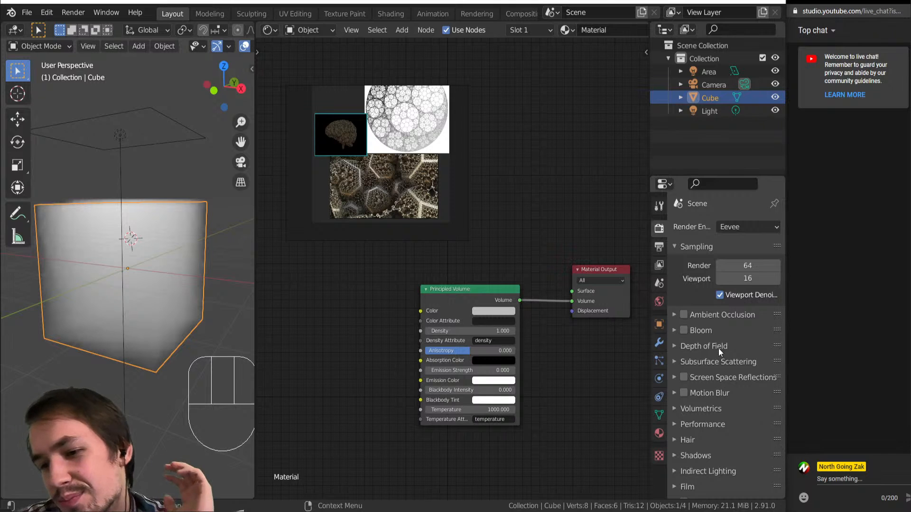
left_click(704, 410)
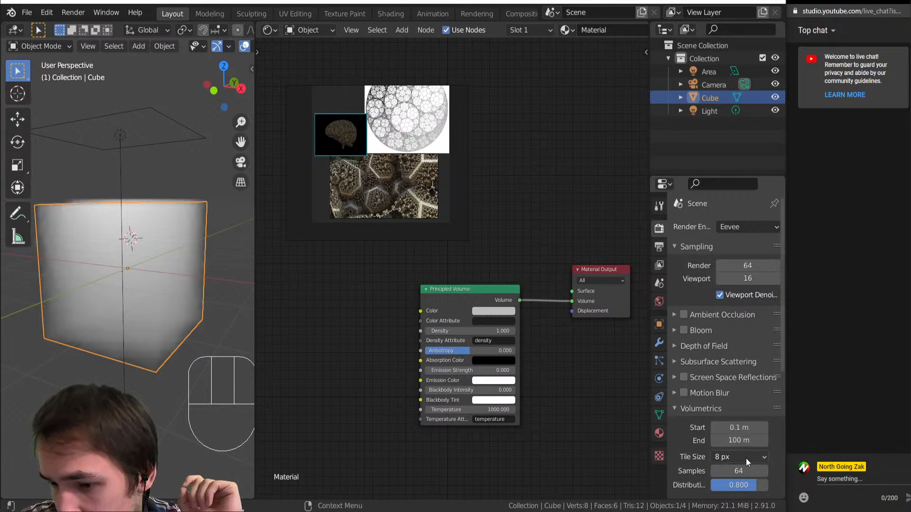
left_click(746, 457)
left_click(744, 443)
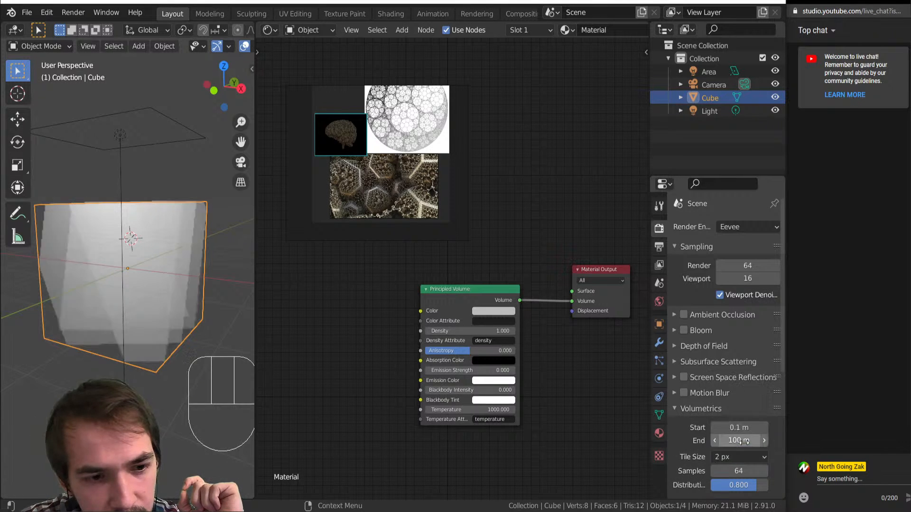
scroll(112, 299, "up", 6)
middle_click_drag(112, 299, 98, 301)
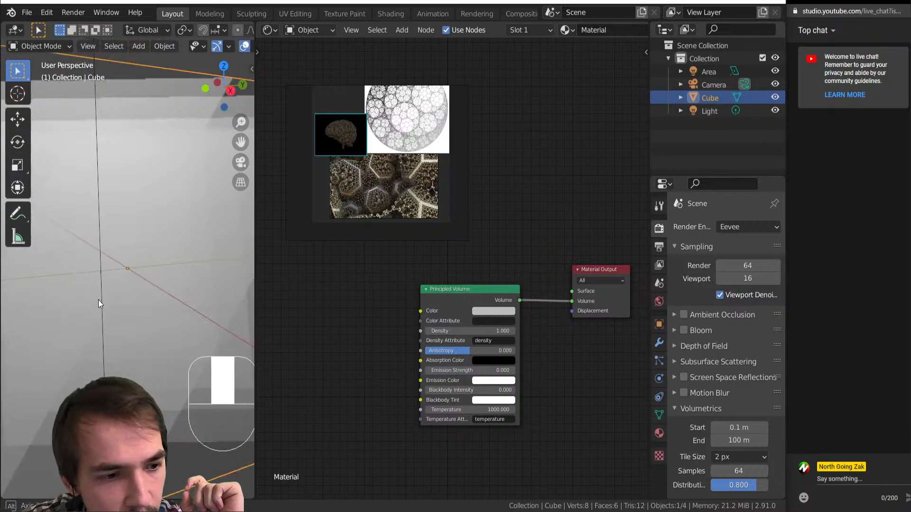
scroll(105, 298, "down", 4)
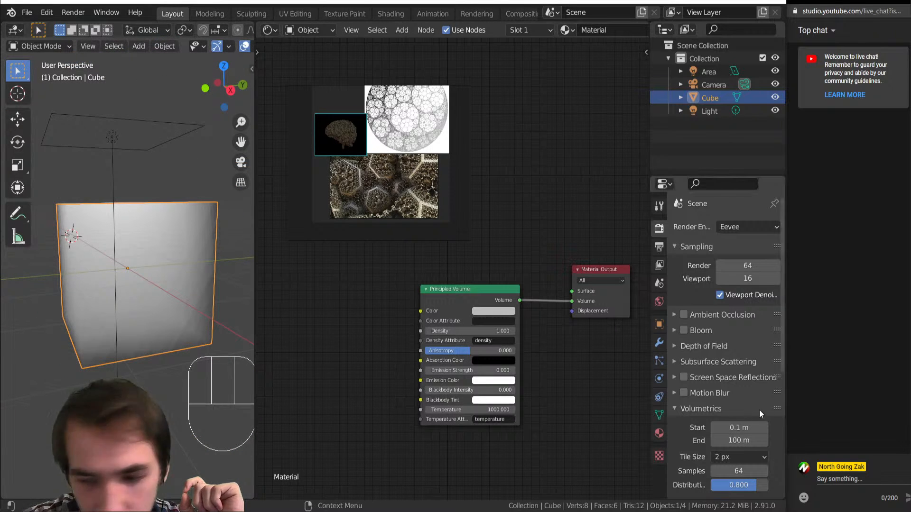
Step: Try a volumetrics tile size of 16 px on the cube and return it to 2 px
left_click(729, 457)
left_click(722, 400)
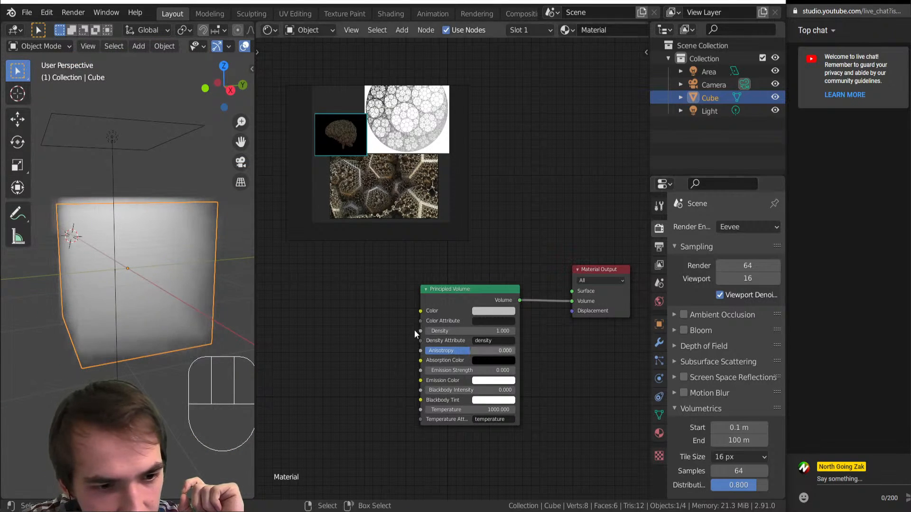
middle_click_drag(128, 295, 200, 292)
middle_click_drag(52, 240, 164, 296)
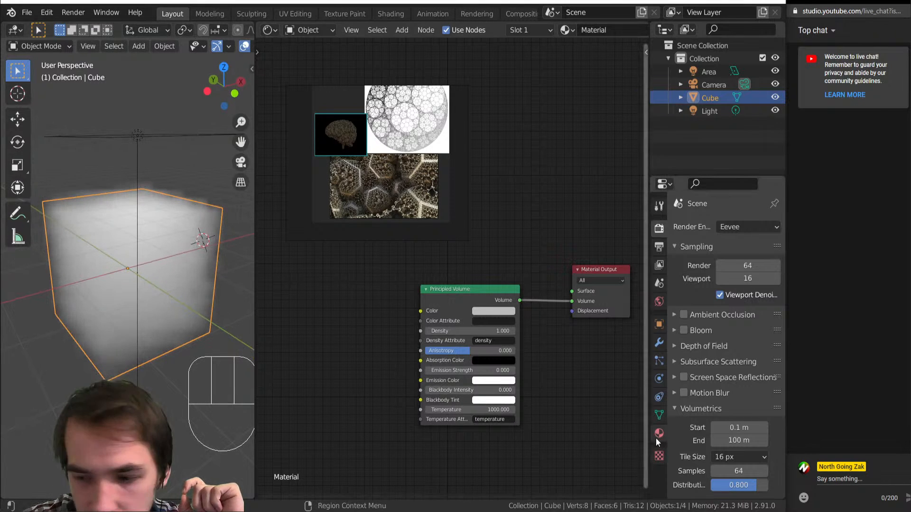
left_click(736, 457)
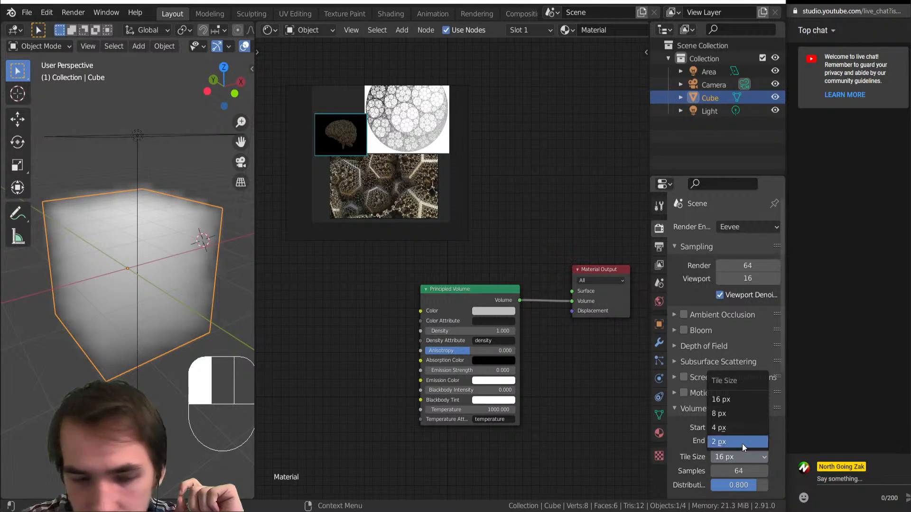
left_click(742, 444)
middle_click_drag(117, 335, 134, 243)
scroll(132, 245, "up", 5)
scroll(131, 244, "down", 5)
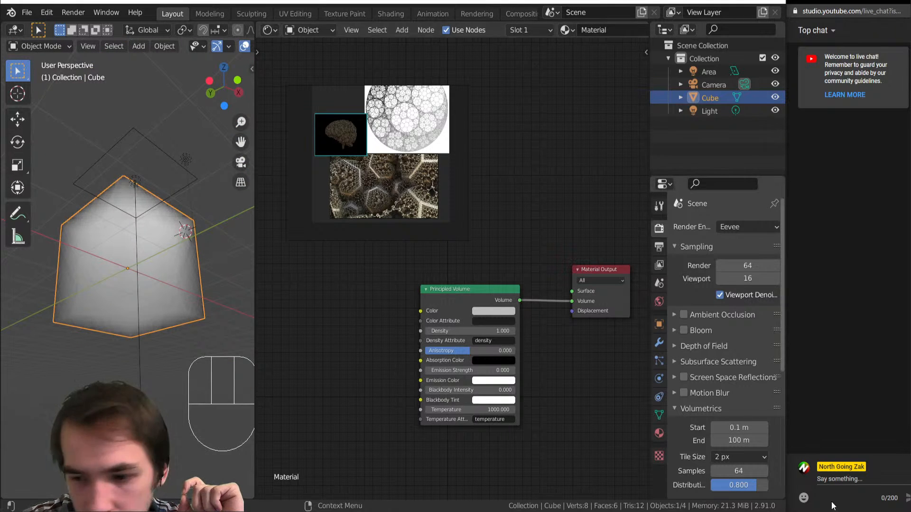
Step: Add a Noise Texture node before the Principled Volume and connect its Fac output to the Density input
key("shift+a")
mouse_move(325, 419)
left_click(436, 375)
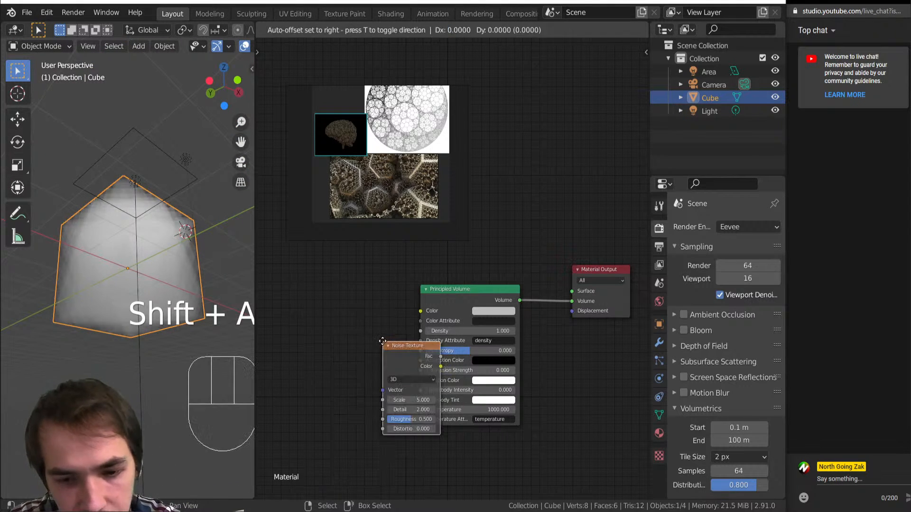
left_click(320, 326)
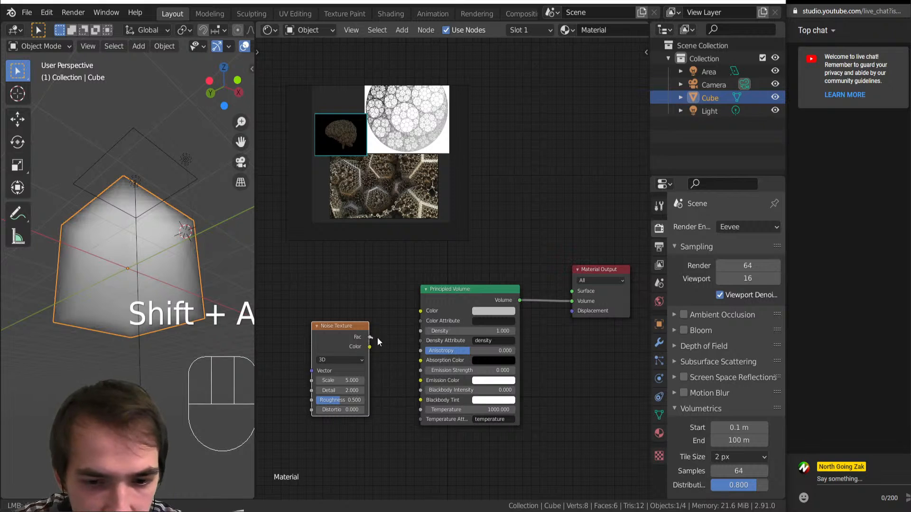
left_click_drag(371, 337, 420, 331)
mouse_move(126, 291)
middle_mouse_down()
mouse_move(110, 320)
mouse_move(124, 289)
middle_mouse_up()
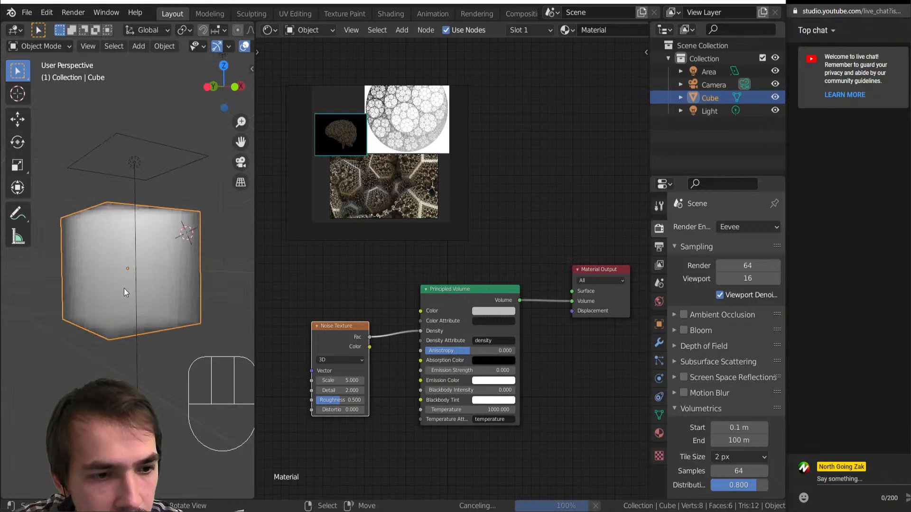
scroll(123, 288, "up", 4)
Step: Insert a Math node set to Greater Than between the Noise Texture and the Principled Volume's Density input
left_click_drag(329, 326, 302, 338)
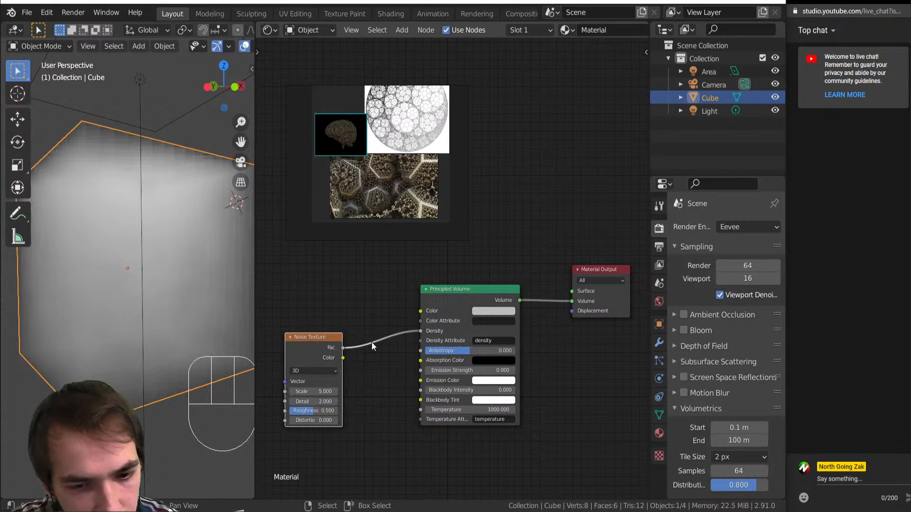
key("shift+a")
mouse_move(377, 382)
left_click(418, 293)
left_click(365, 322)
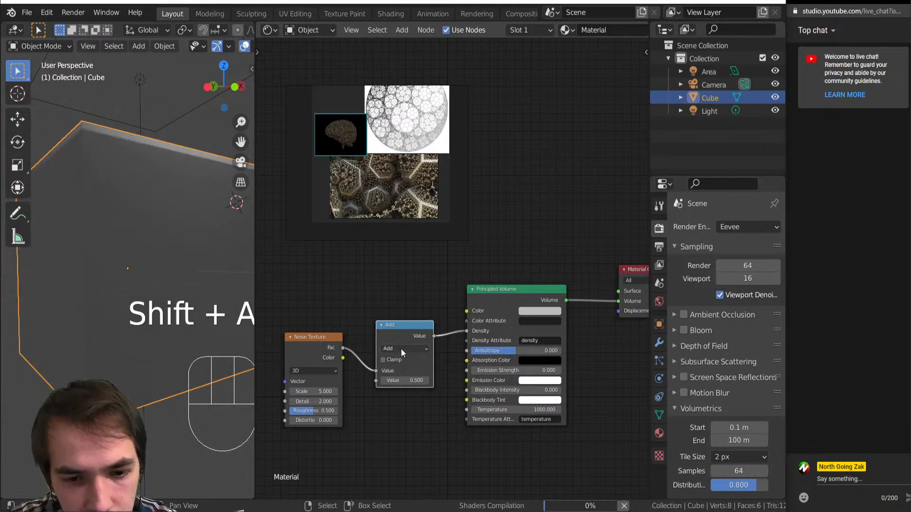
left_click(400, 348)
left_click(430, 360)
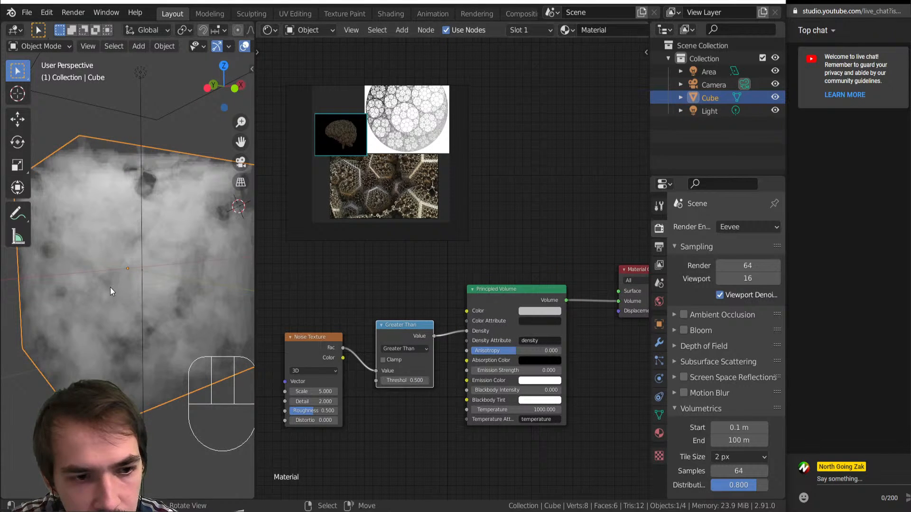
Step: Compare the noise-driven volume at tile sizes of 16 px and 2 px, ending on 2 px
middle_click_drag(115, 288, 175, 232)
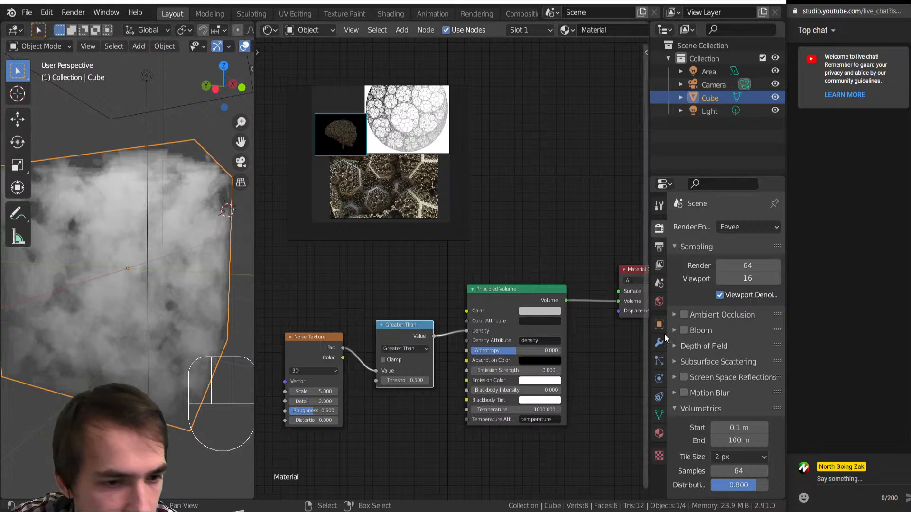
left_click(740, 456)
left_click(724, 399)
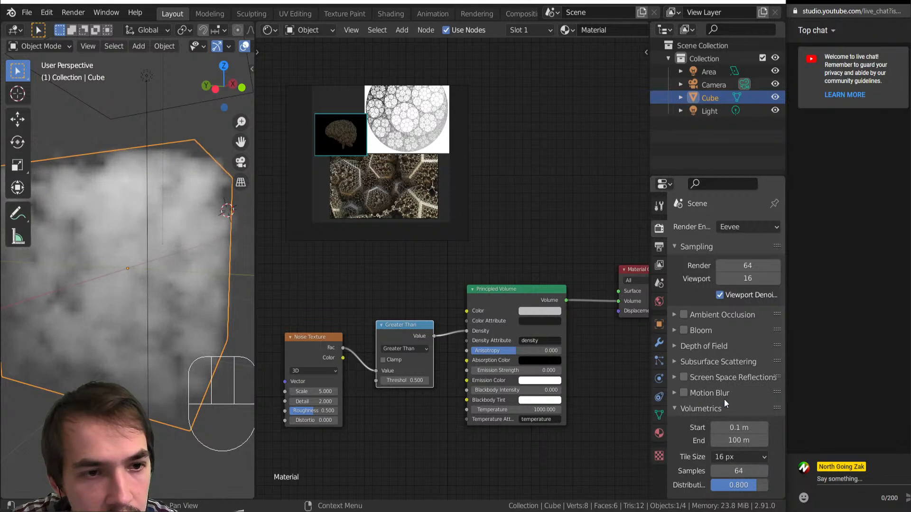
left_click(742, 457)
left_click(739, 441)
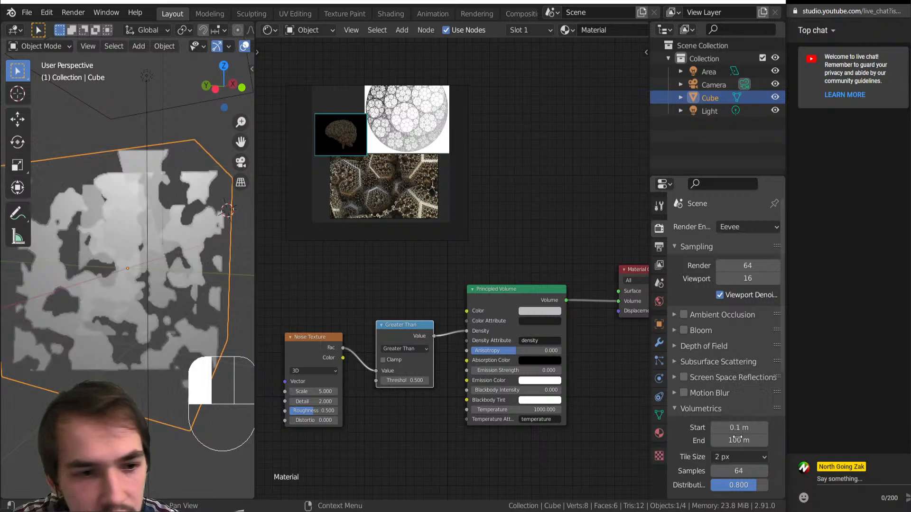
middle_click_drag(187, 280, 120, 288)
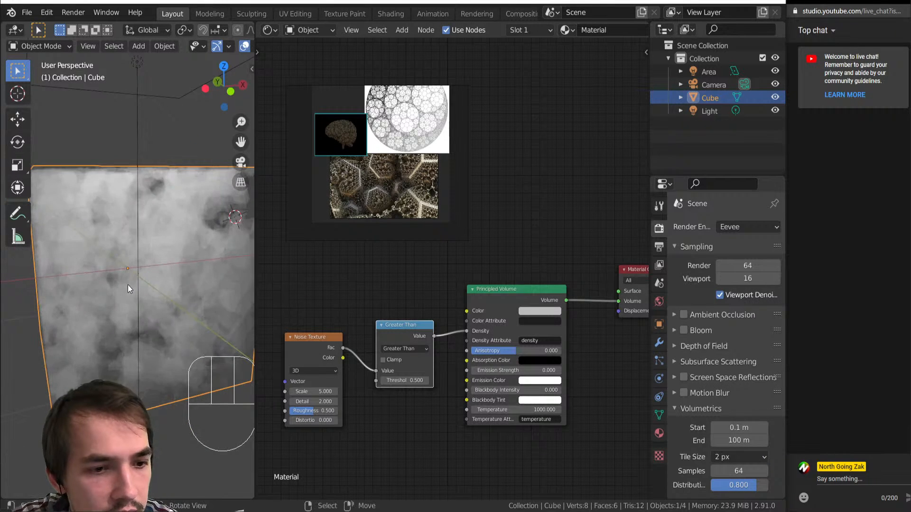
scroll(122, 289, "down", 5)
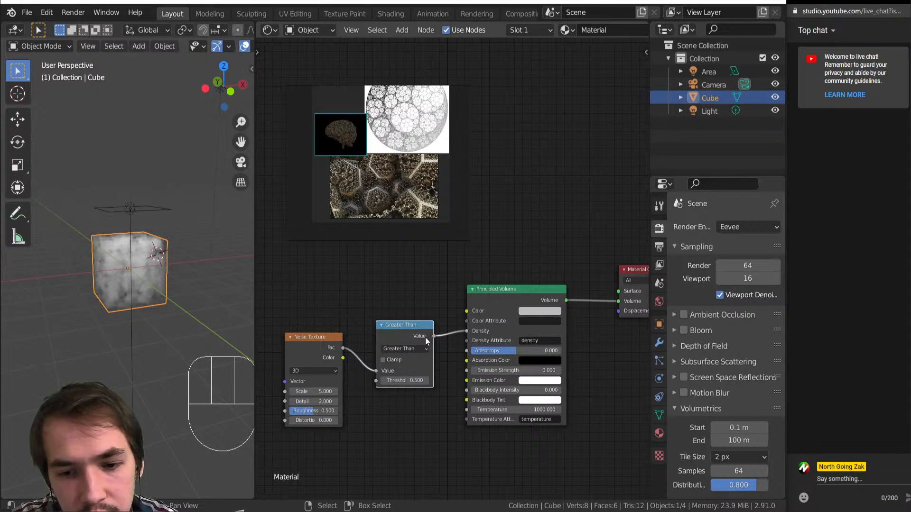
Step: Move the Greater Than node down and connect the Noise Texture's Color output to the Principled Volume's Color input
left_click_drag(425, 340, 426, 382)
left_click_drag(342, 348, 466, 310)
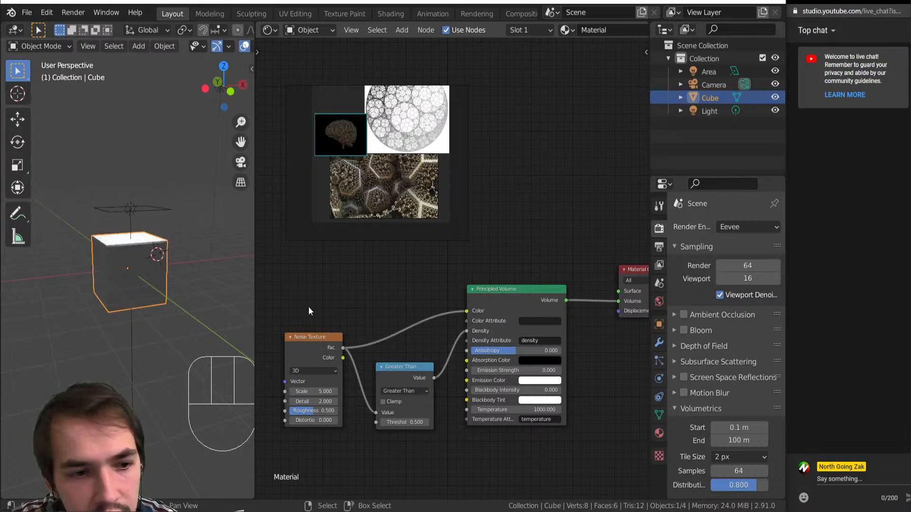
scroll(136, 290, "up", 5)
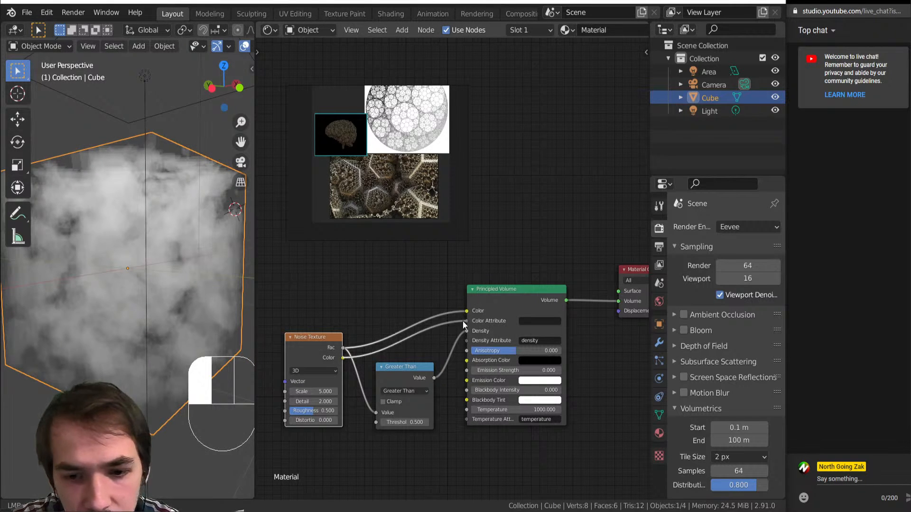
left_click_drag(468, 311, 411, 332)
Step: Insert a Gamma node between the Noise Texture and the Principled Volume's Color input and raise its gamma to about 2.18
key("shift+a")
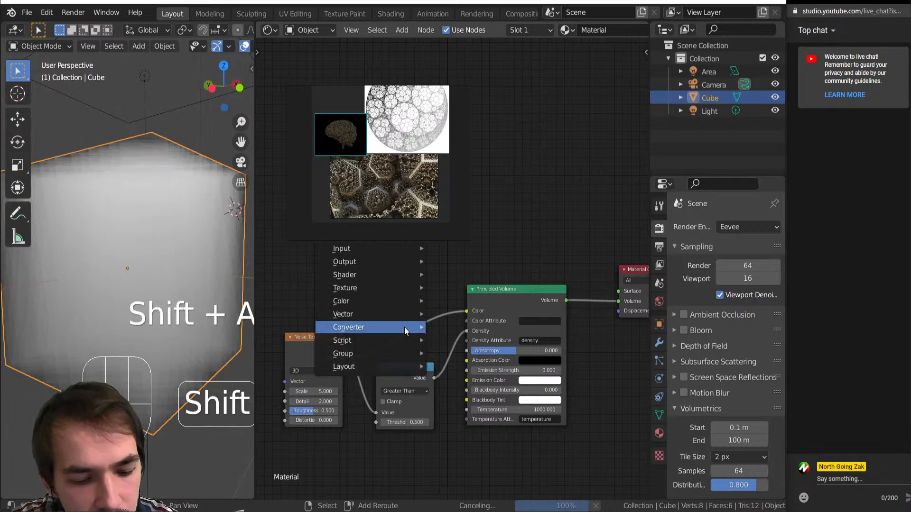
mouse_move(346, 300)
left_click(455, 315)
left_click(429, 340)
left_click_drag(429, 340, 479, 340)
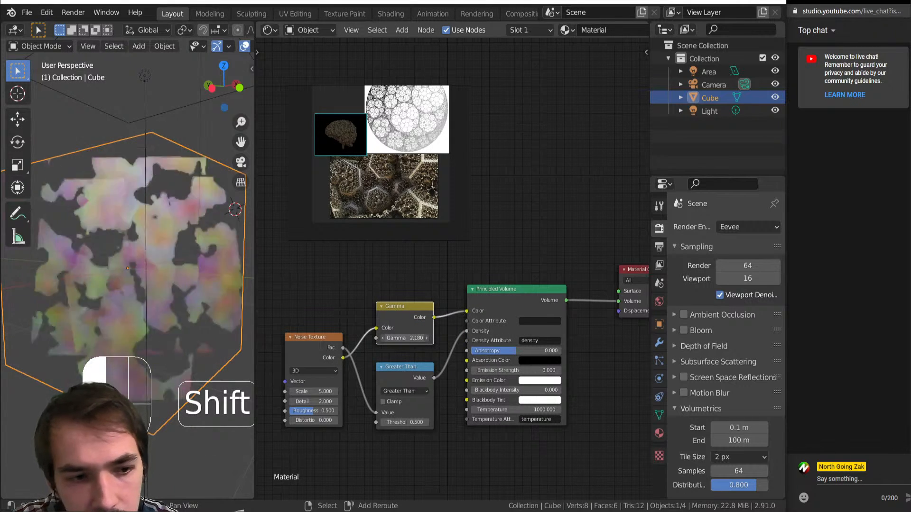
Step: Raise the Gamma node's gamma to 3.400
key("shift+a")
mouse_move(346, 299)
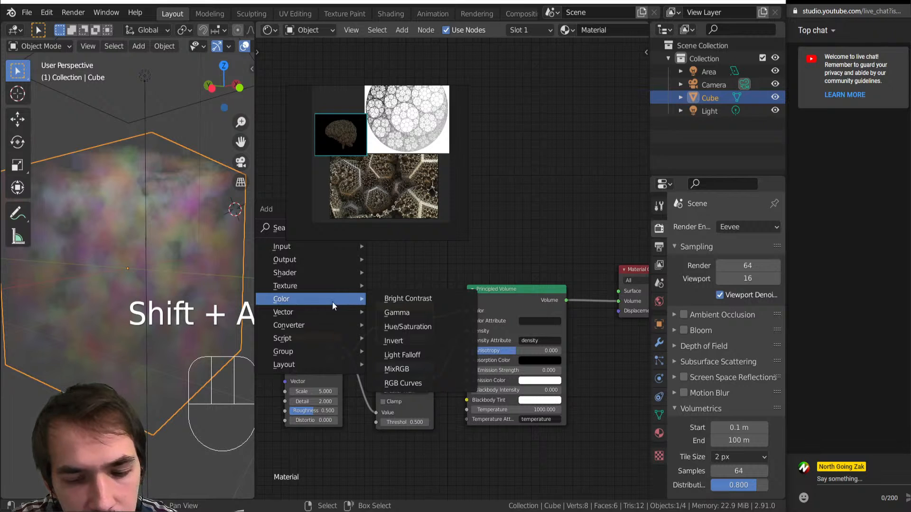
mouse_move(291, 307)
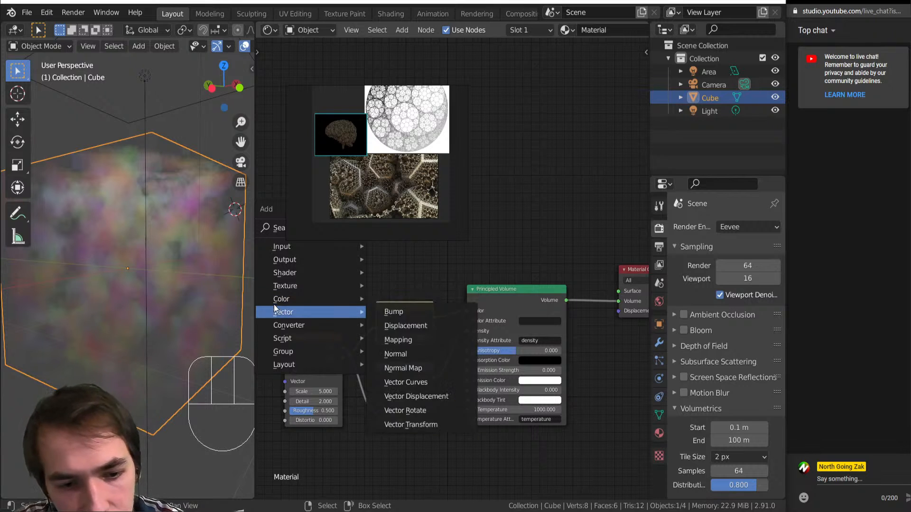
left_click(397, 313)
left_click(399, 315)
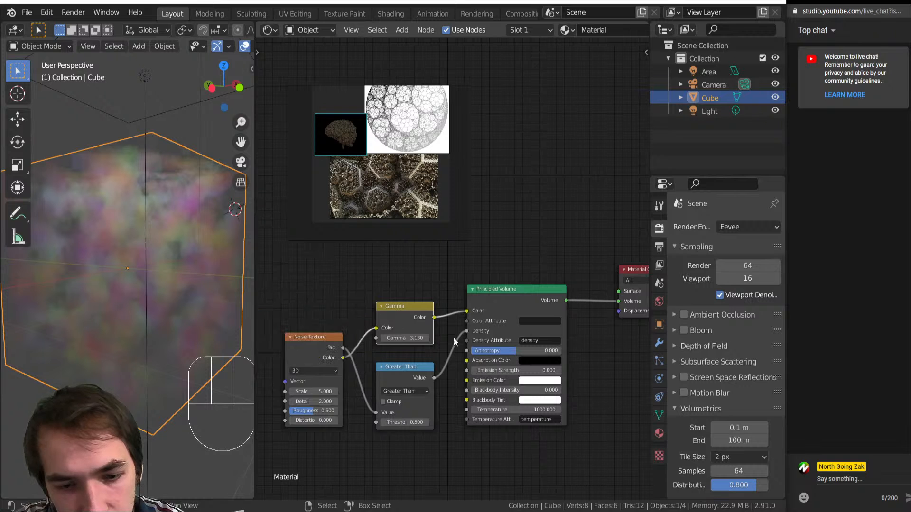
left_click_drag(402, 334, 379, 339)
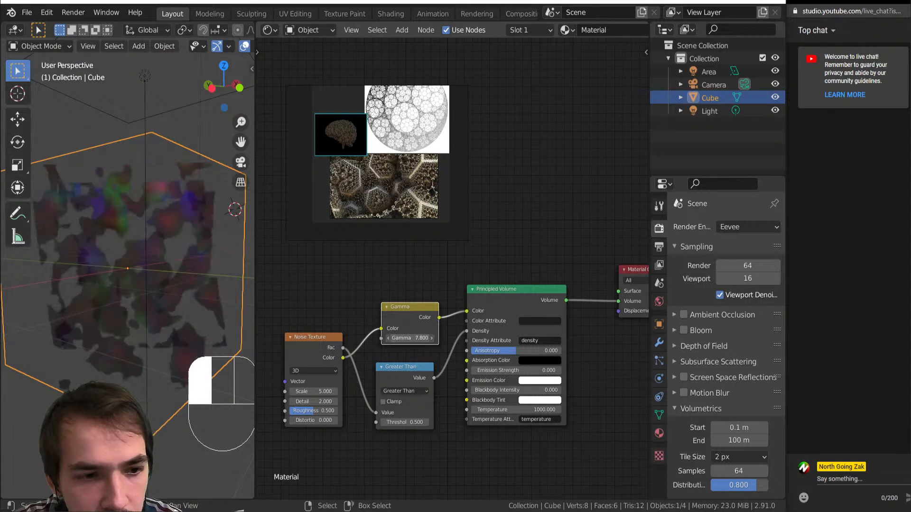
Step: Examine the coloured noise volume in the cube from several angles and distances
middle_click_drag(157, 266, 147, 291)
scroll(147, 294, "down", 5)
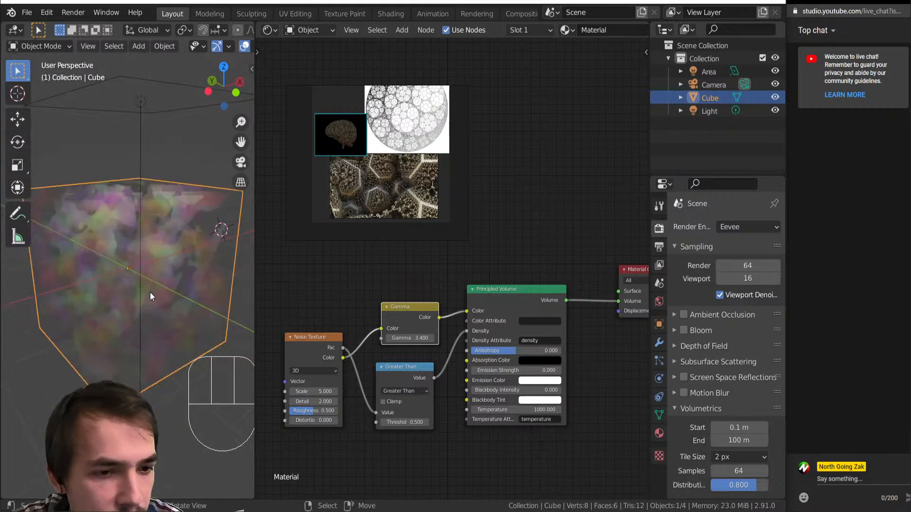
middle_click_drag(156, 325, 131, 299)
scroll(133, 298, "down", 4)
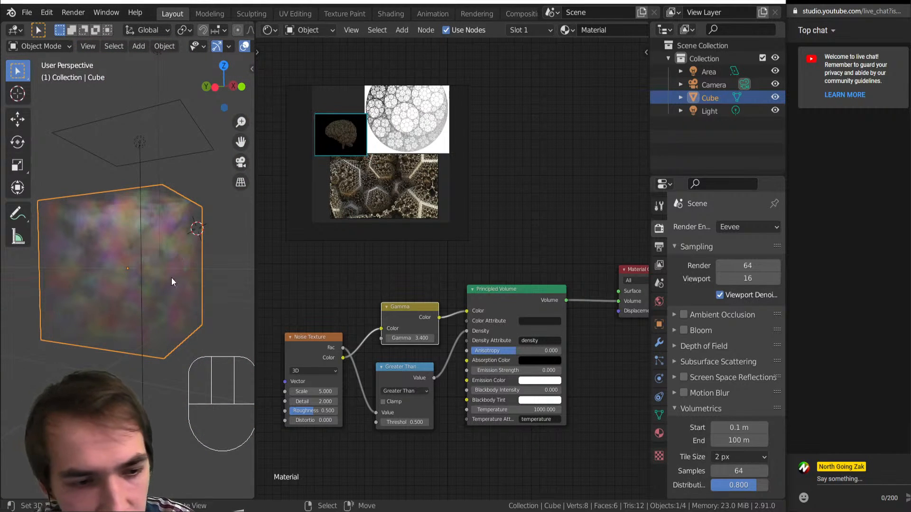
middle_click_drag(171, 282, 118, 275)
scroll(118, 275, "up", 4)
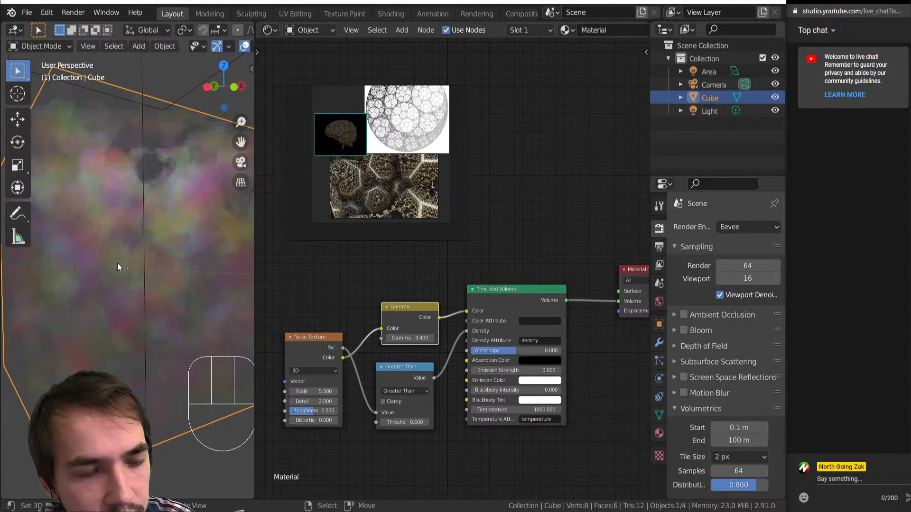
scroll(475, 308, "down", 3)
scroll(493, 299, "up", 3)
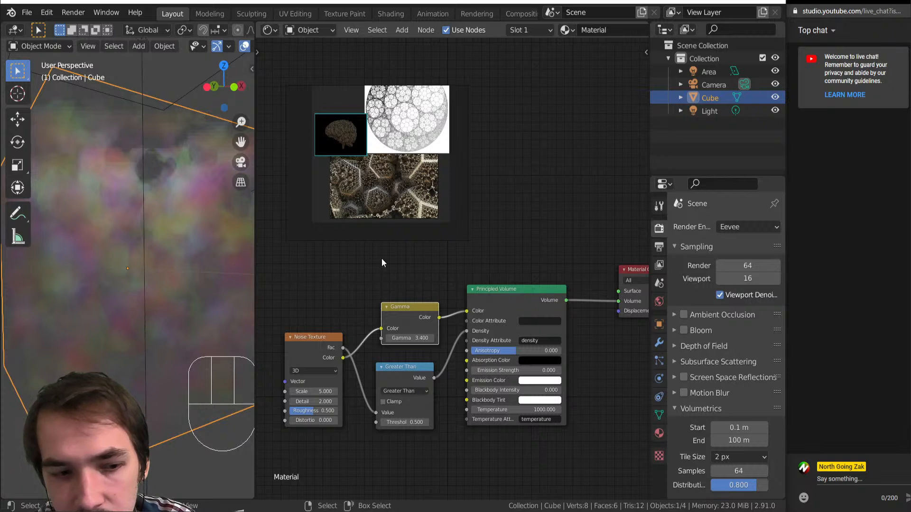
Step: Delete the Noise Texture, Gamma and Greater Than nodes feeding the Principled Volume
left_click_drag(380, 175, 498, 158)
scroll(405, 399, "down", 3)
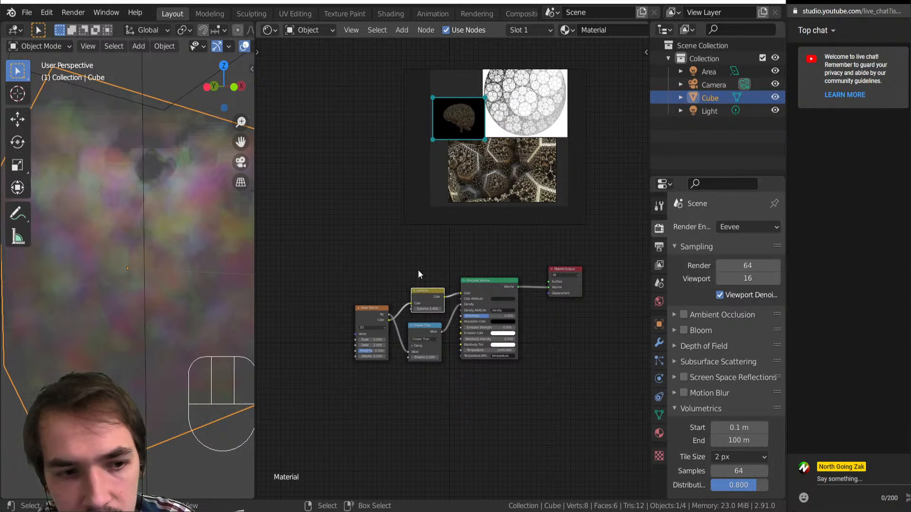
left_click_drag(381, 282, 428, 367)
key("Delete")
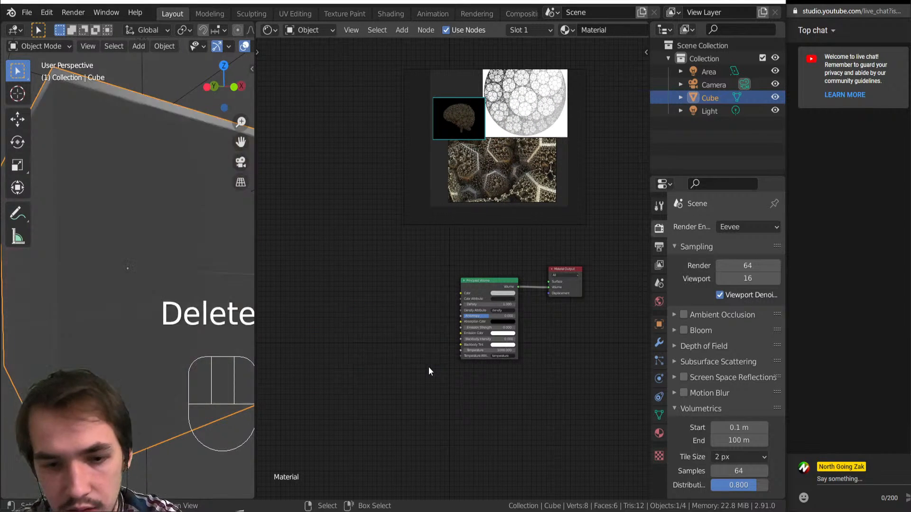
Step: Add a Texture Coordinate node ahead of the Principled Volume and preview its Object output on the cube
key("shift+a")
mouse_move(306, 279)
left_click(427, 203)
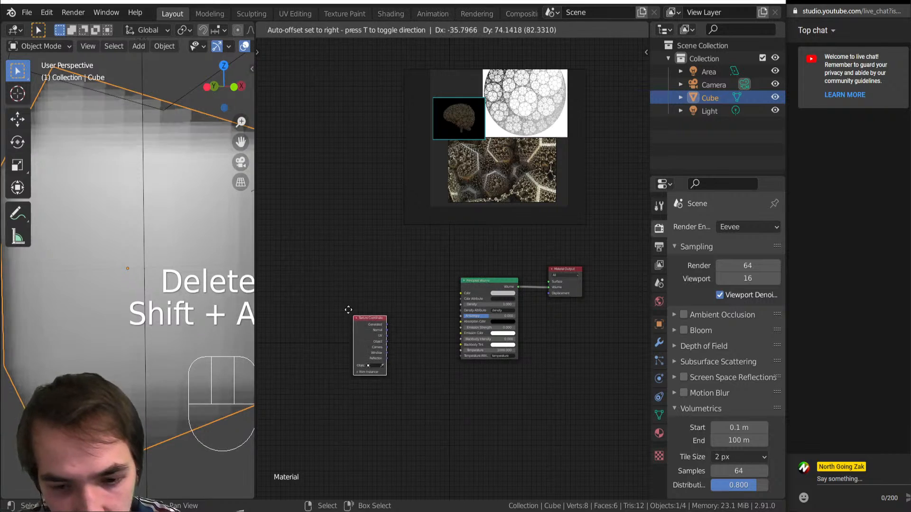
left_click(328, 282)
scroll(436, 272, "up", 3)
middle_click_drag(263, 320, 322, 314)
left_click(323, 313, "ctrl+shift")
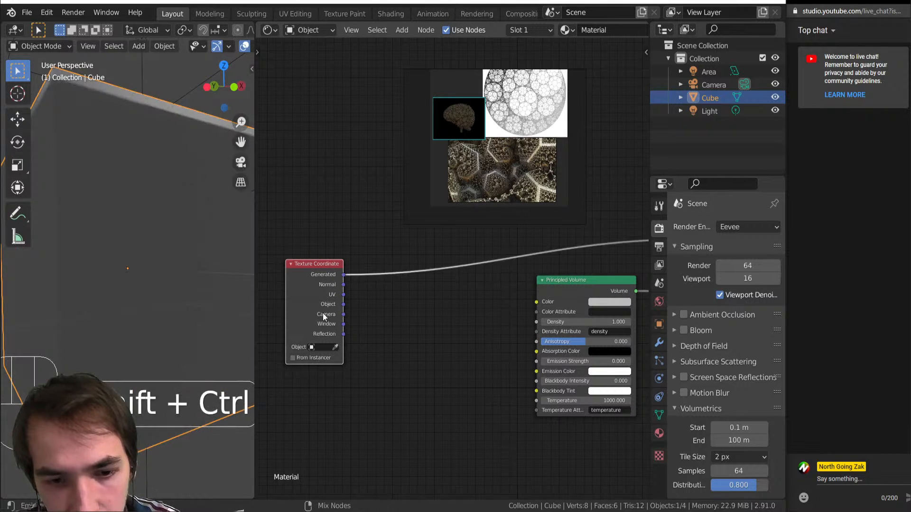
Step: Insert a Gradient Texture after the Texture Coordinate's Object output and set its type to Spherical
key("shift+a")
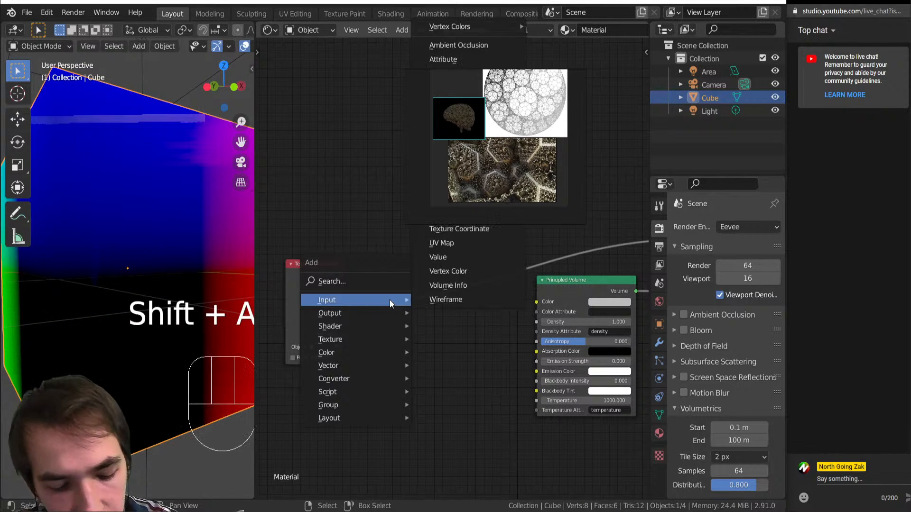
key("t")
key("g")
left_click(384, 293)
left_click(401, 331)
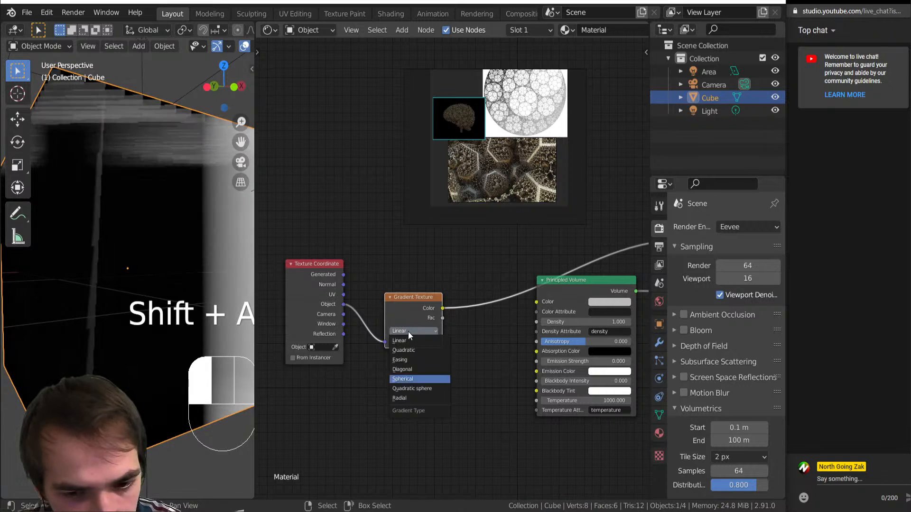
left_click(408, 365)
scroll(122, 215, "down", 5)
middle_click_drag(146, 244, 96, 252)
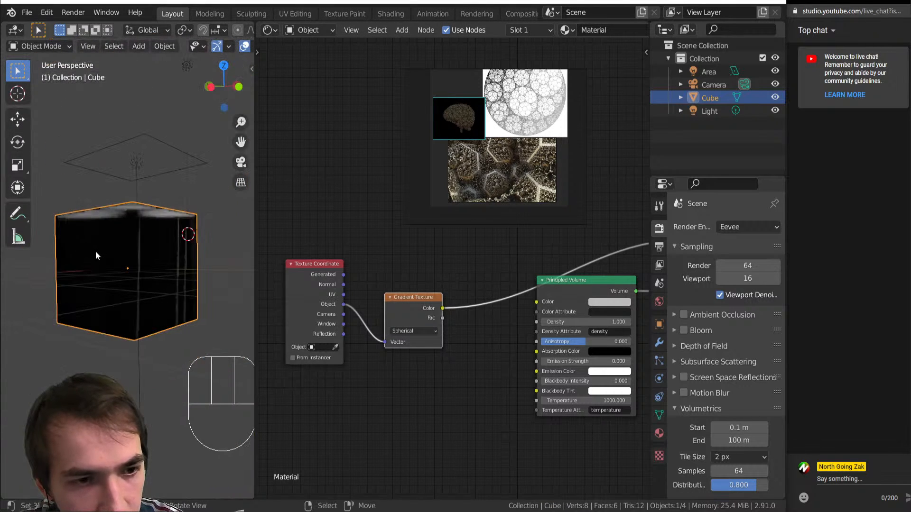
Step: Insert a Vector Math node between the Texture Coordinate and the Gradient Texture
key("shift+a")
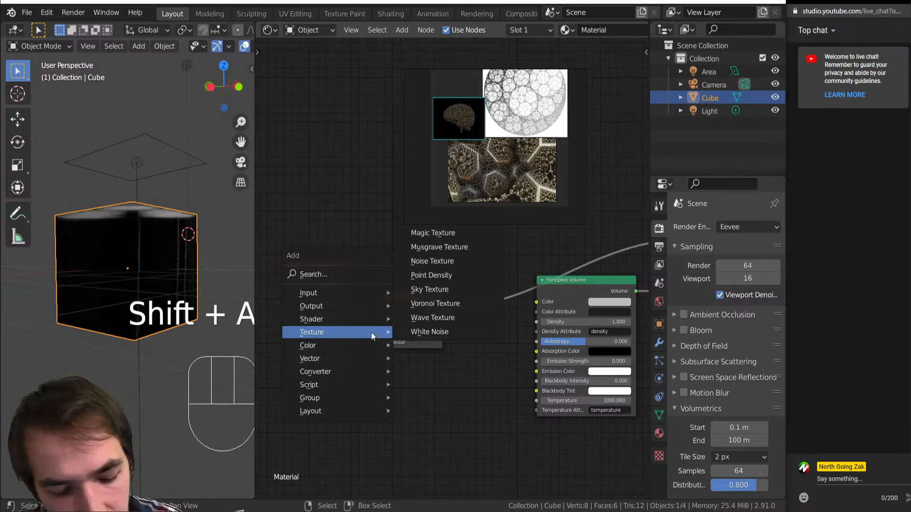
left_click(415, 427)
left_click(412, 315)
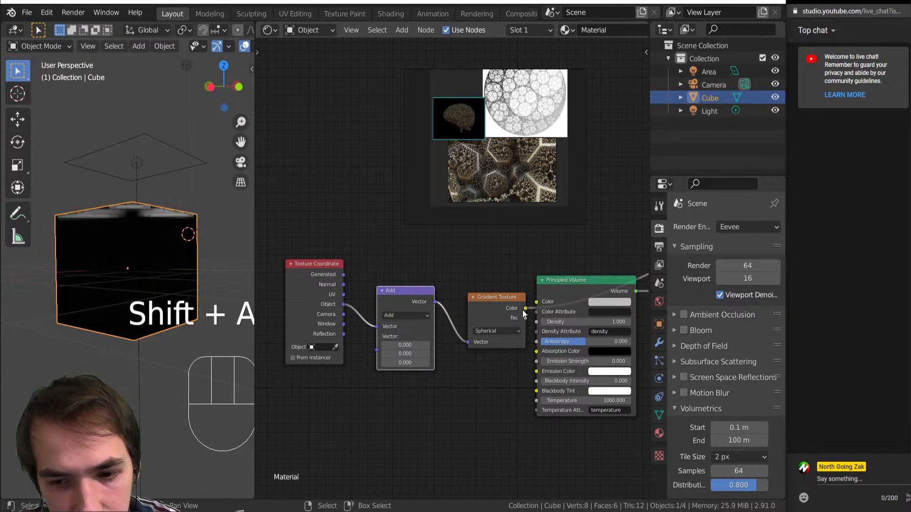
Step: Reposition the Principled Volume node and connect the Gradient Texture's Color output to its Density input
left_click_drag(568, 284, 588, 317)
mouse_move(526, 309)
left_mouse_down()
mouse_move(533, 336)
mouse_move(557, 356)
left_mouse_up()
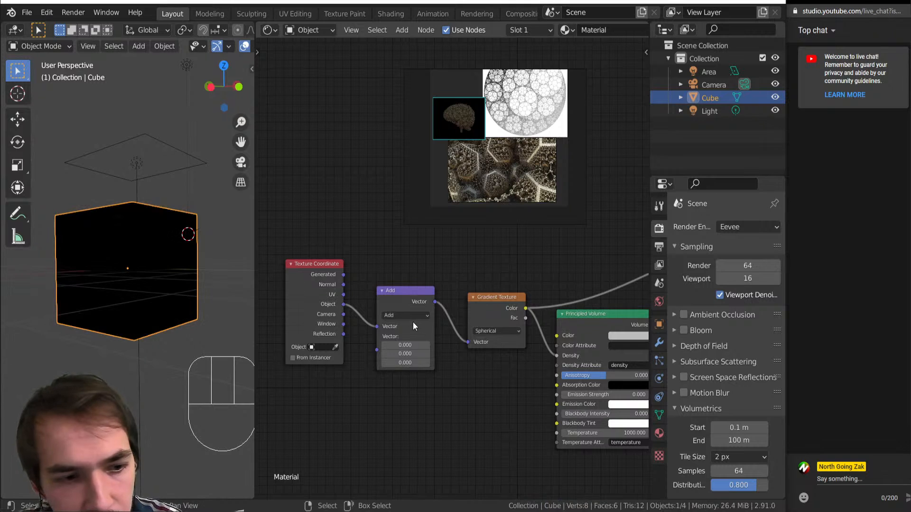
middle_click_drag(579, 353, 494, 314)
left_click_drag(514, 283, 539, 276)
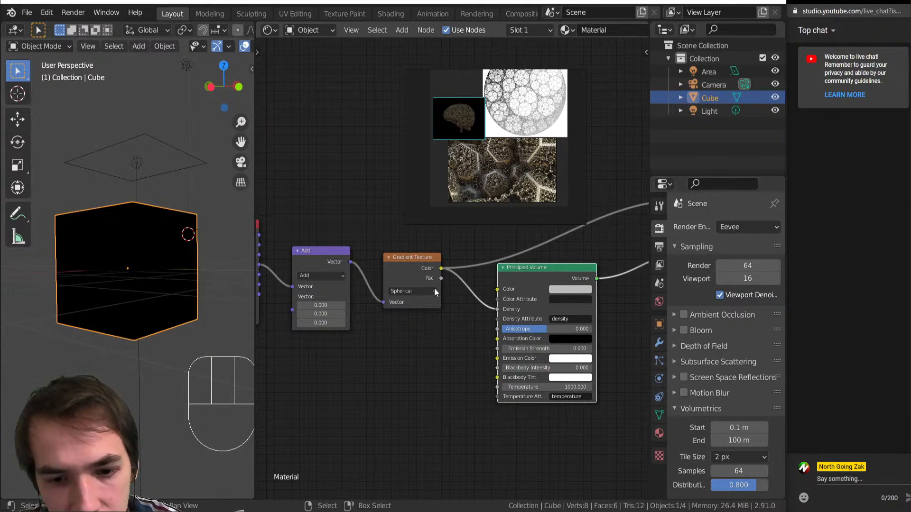
Step: Set the Vector Math node's operation to Scale with a factor of 0.840
left_click(317, 277)
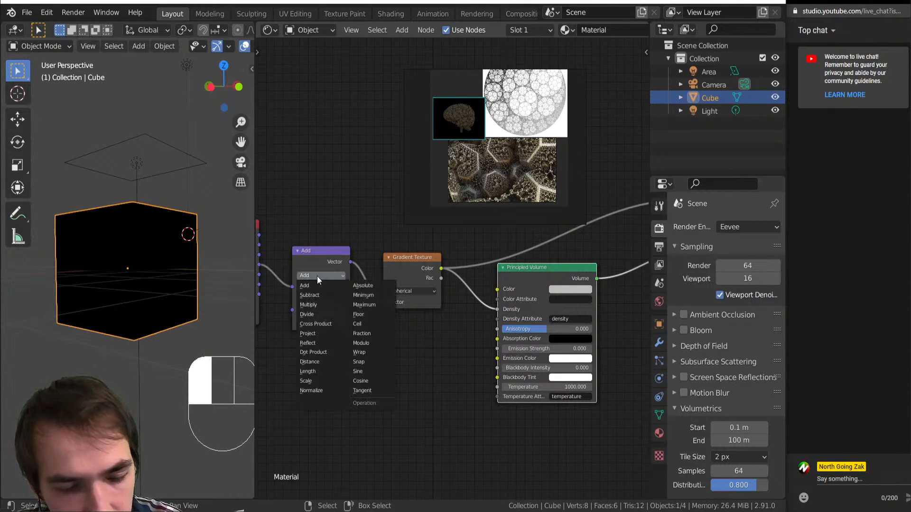
left_click(329, 286)
mouse_move(318, 296)
left_mouse_down("shift")
mouse_move(337, 296)
mouse_move(300, 296)
left_mouse_up("shift")
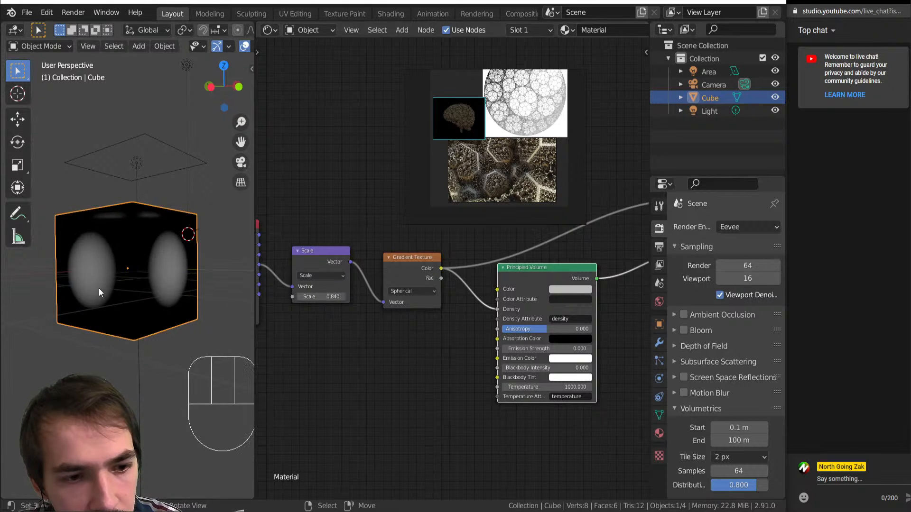
Step: Disconnect the Viewer from the Material Output's Surface input to view the spherical volume from above
middle_click_drag(98, 292, 157, 339)
scroll(144, 390, "down", 5)
middle_click_drag(493, 311, 304, 356)
left_click_drag(498, 287, 492, 261)
middle_click_drag(436, 291, 541, 311)
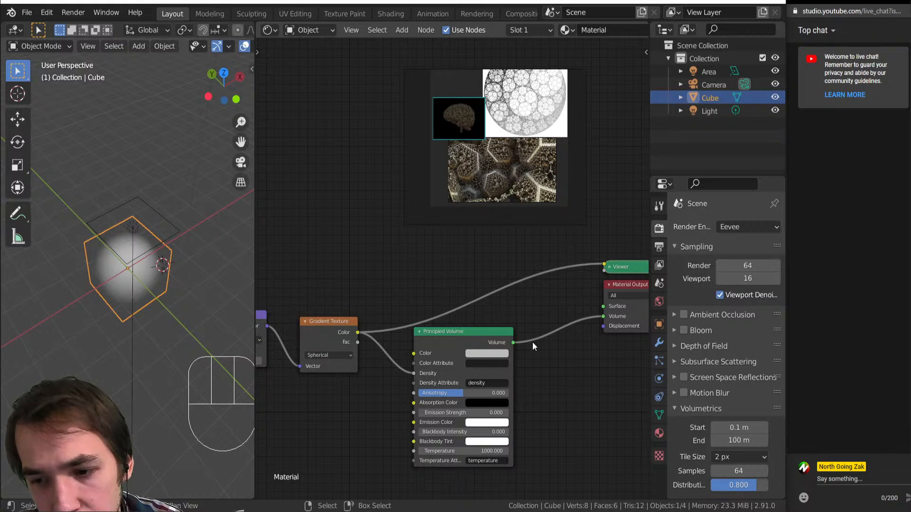
Step: Compare the Gradient Texture's surface preview with the Principled Volume, ending on the Principled Volume output
left_click(346, 336, "ctrl+shift")
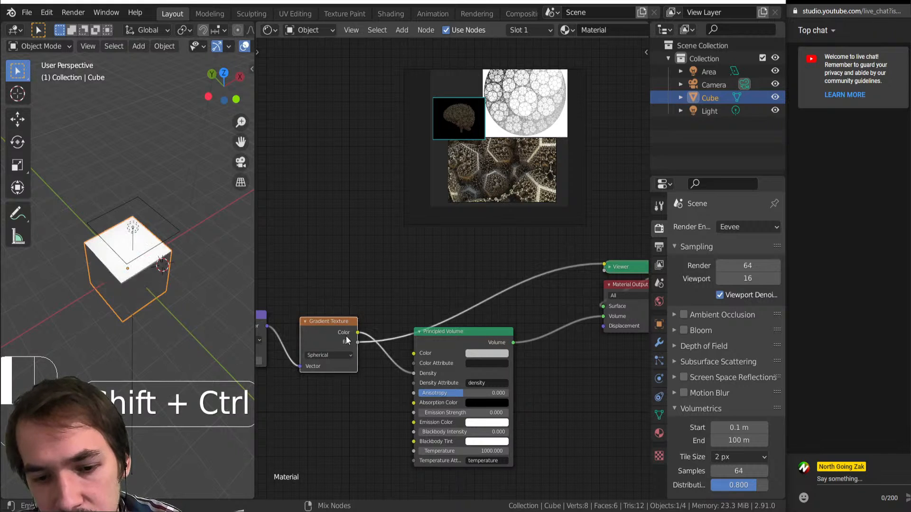
left_click(355, 331, "ctrl+shift")
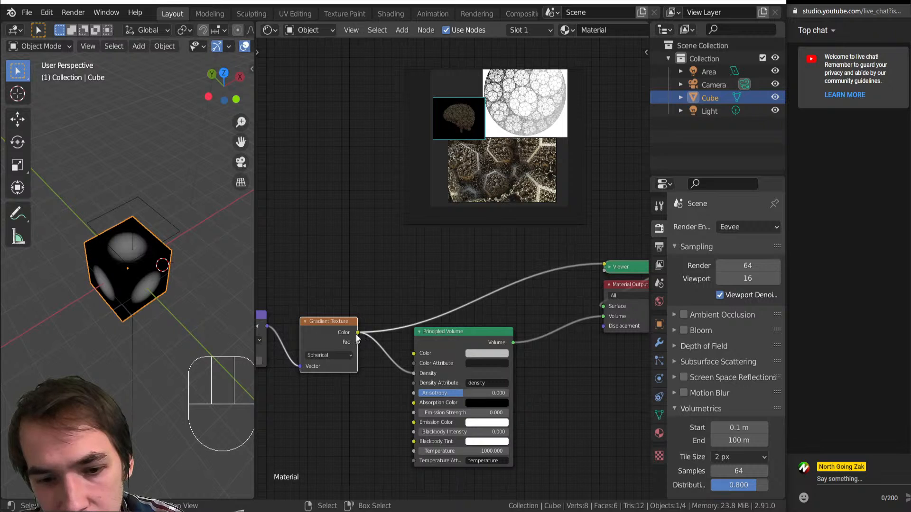
left_click_drag(623, 271, 533, 298)
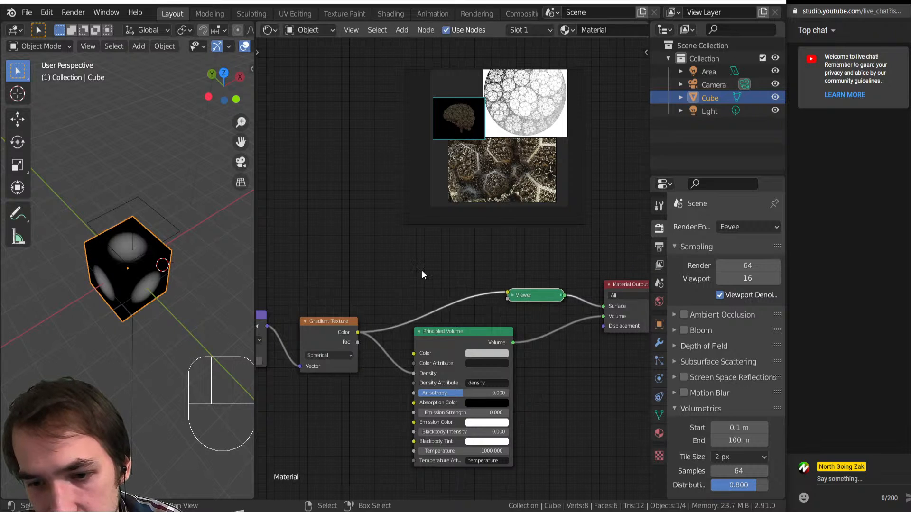
left_click(488, 342, "ctrl+shift")
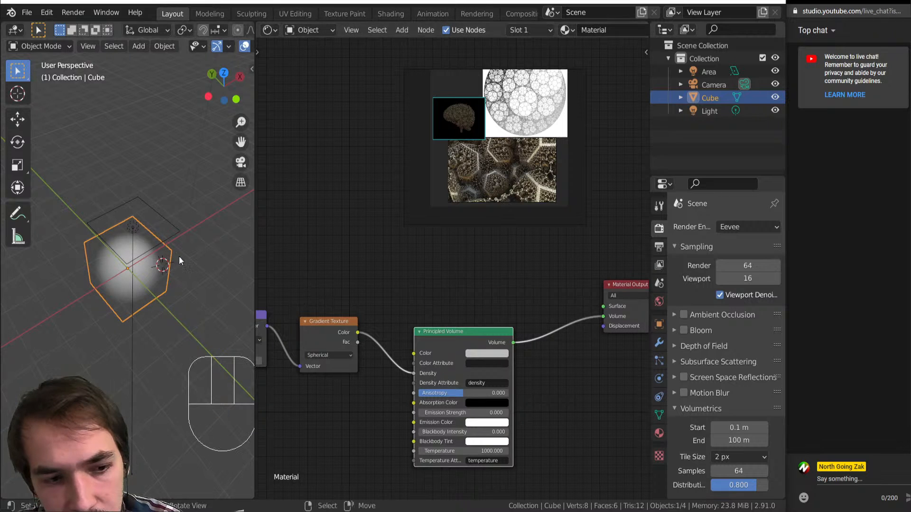
left_click(328, 332, "ctrl+shift")
left_click(488, 338, "ctrl+shift")
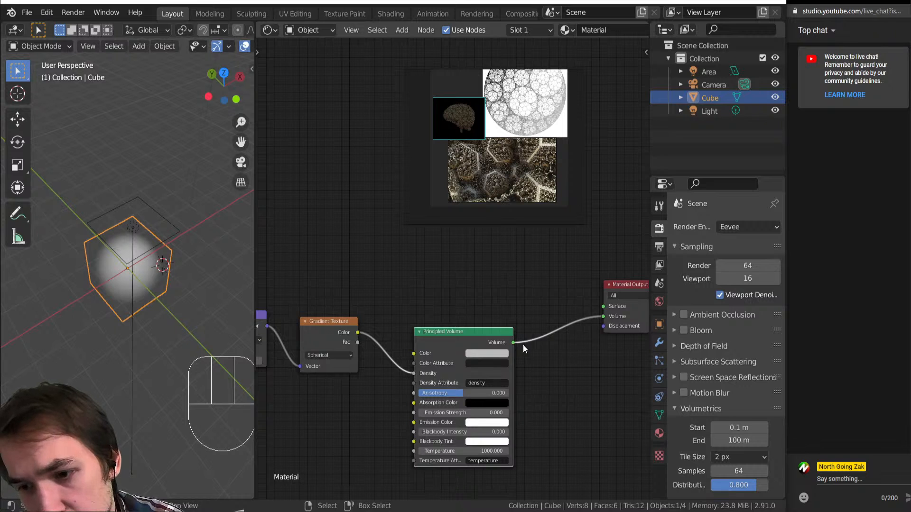
left_click_drag(597, 315, 602, 316)
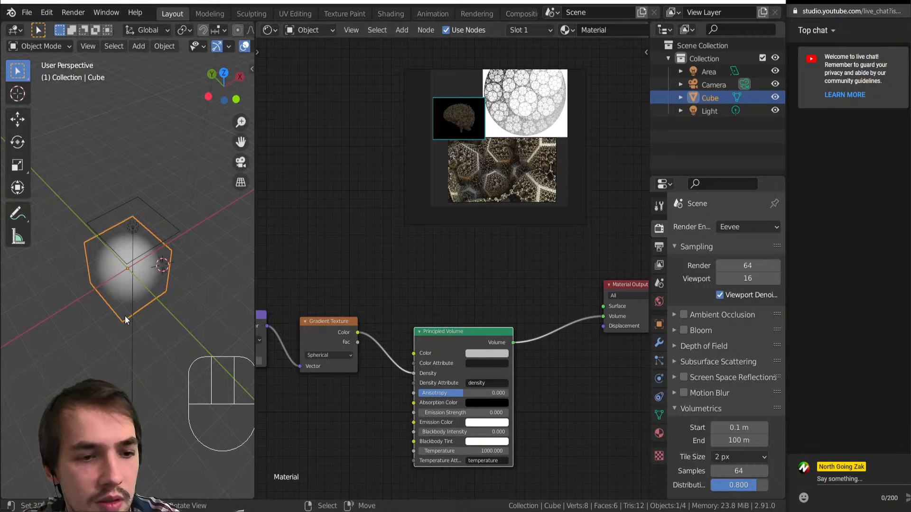
Step: Set the Scale node's factor to 1.410 to shrink the spherical volume inside the cube
scroll(125, 317, "up", 5)
middle_click_drag(125, 318, 156, 251)
scroll(356, 342, "up", 1)
scroll(426, 393, "down", 3)
middle_click_drag(328, 385, 451, 354)
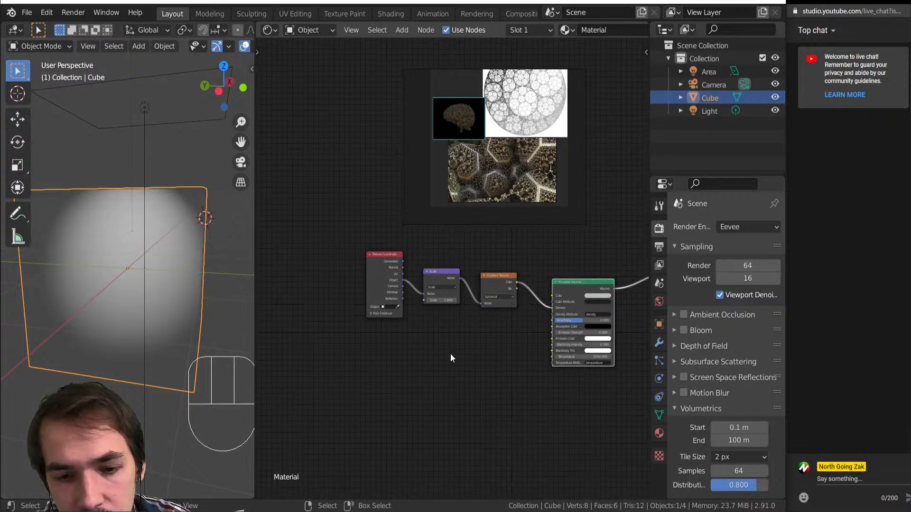
scroll(442, 343, "up", 3)
left_click_drag(432, 322, 458, 322)
middle_click_drag(160, 271, 150, 312)
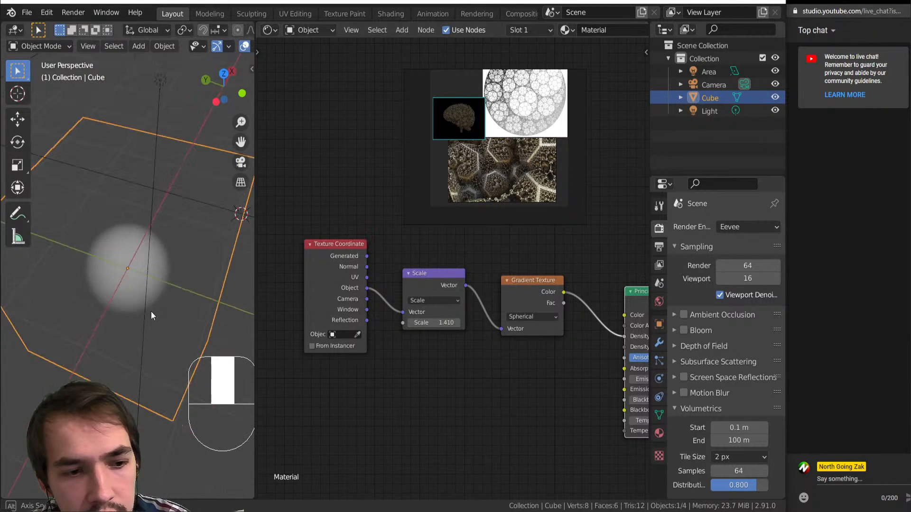
scroll(150, 314, "up", 1)
Step: Move the Texture Coordinate and Scale nodes apart and insert a Vector Math Add node between them
left_click_drag(429, 274, 442, 271)
left_click_drag(334, 293, 265, 295)
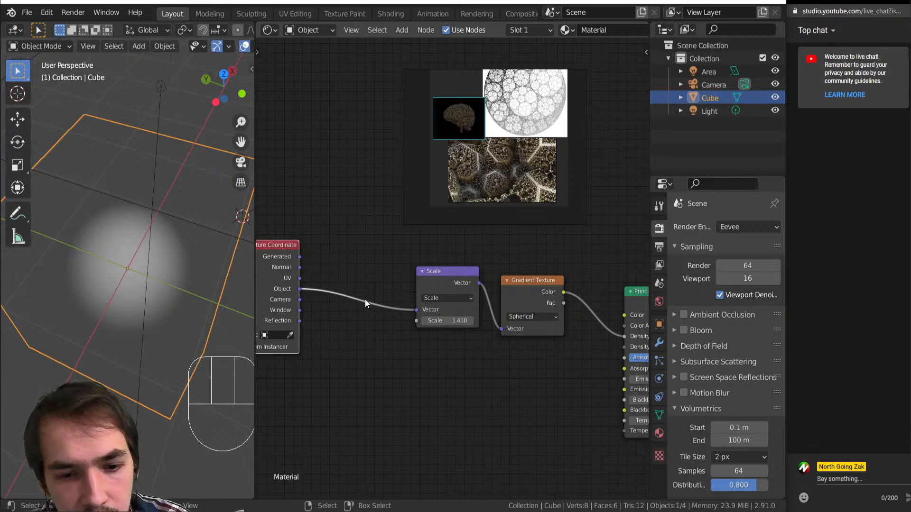
scroll(493, 150, "up", 5)
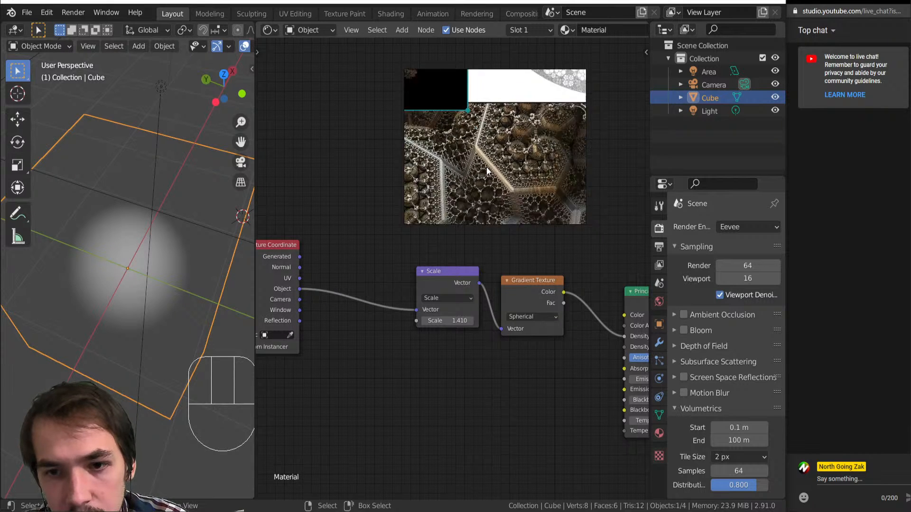
scroll(485, 167, "down", 5)
left_click(477, 137)
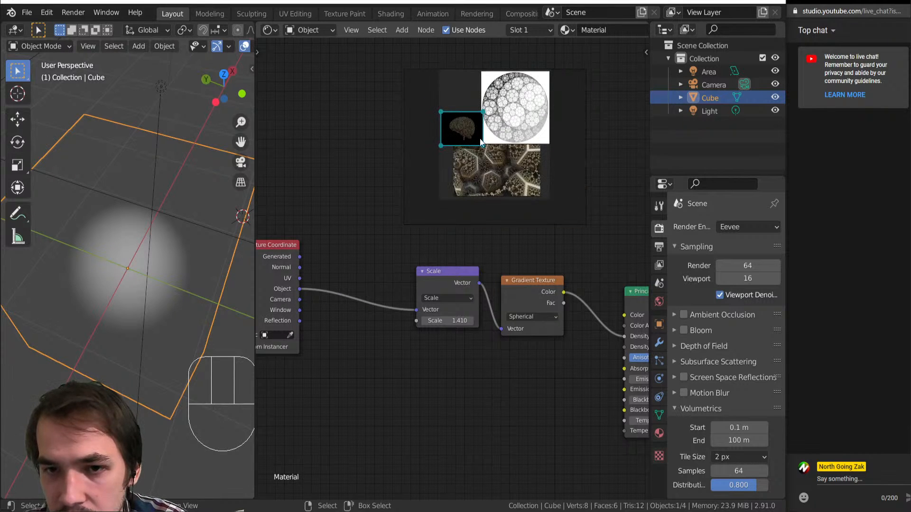
scroll(477, 179, "up", 5)
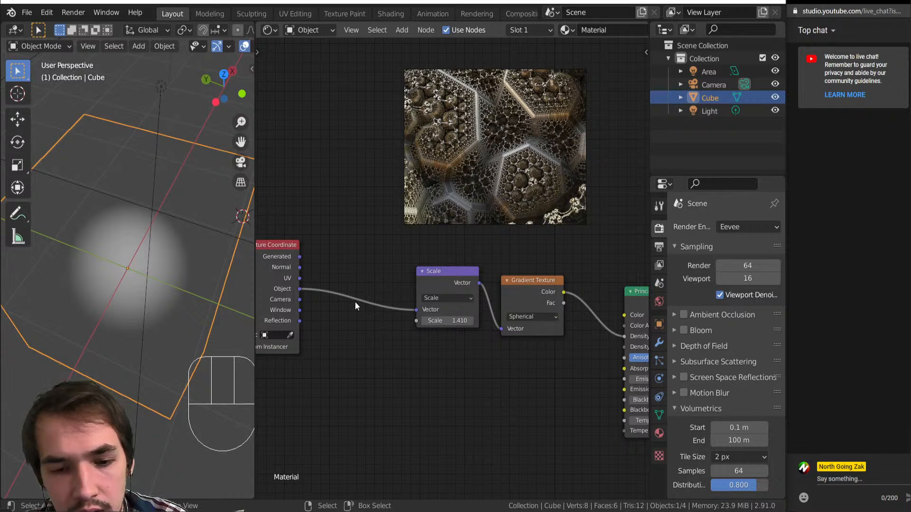
key("shift+a")
mouse_move(357, 299)
left_click(441, 283)
left_click(399, 288)
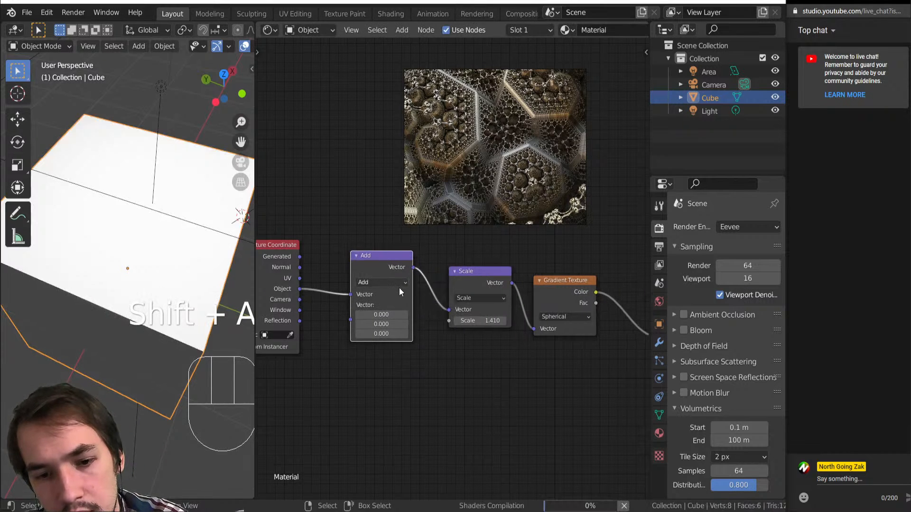
Step: Switch the Vector Math node's operation to Absolute and move the Texture Coordinate node farther away to free up space
left_click(391, 283)
left_click(417, 291)
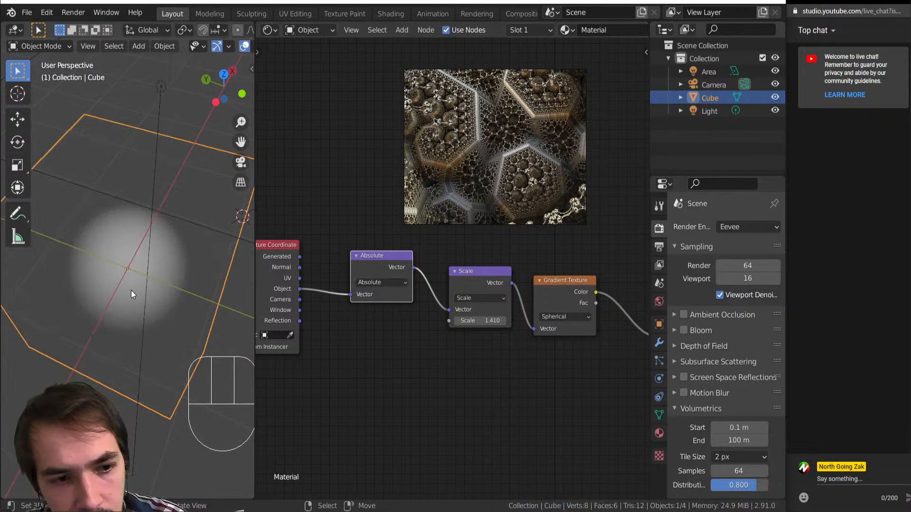
left_click_drag(289, 277, 619, 284)
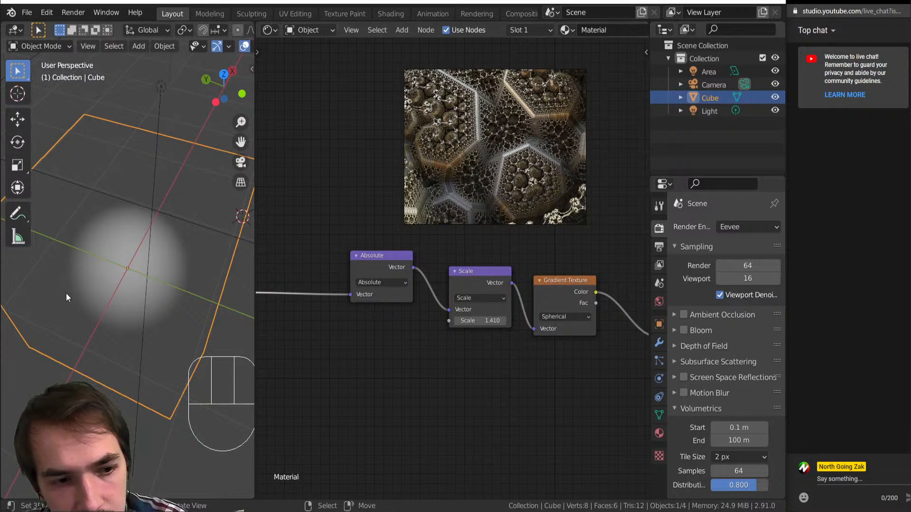
middle_click_drag(66, 294, 104, 227)
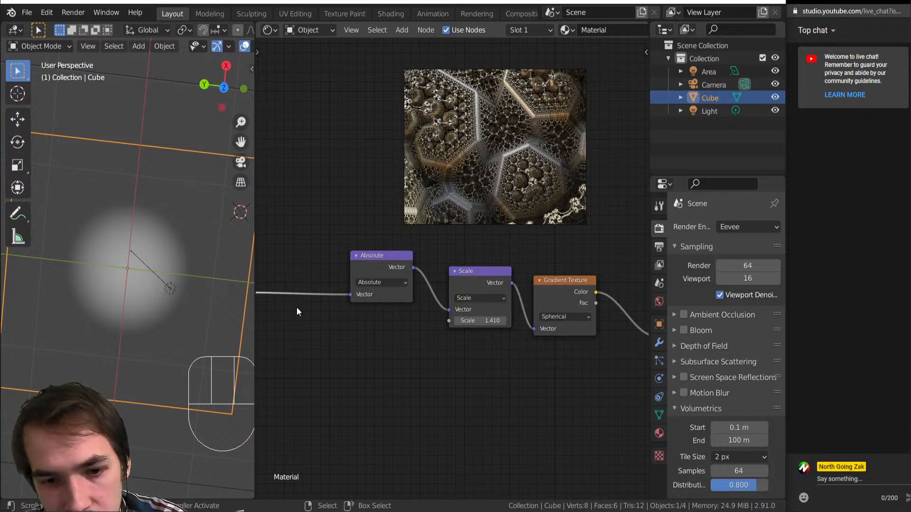
Step: Insert a Vector Math Add node between the Texture Coordinate and Absolute nodes and try offsetting the volume along X
key("shift+a")
left_click(344, 336)
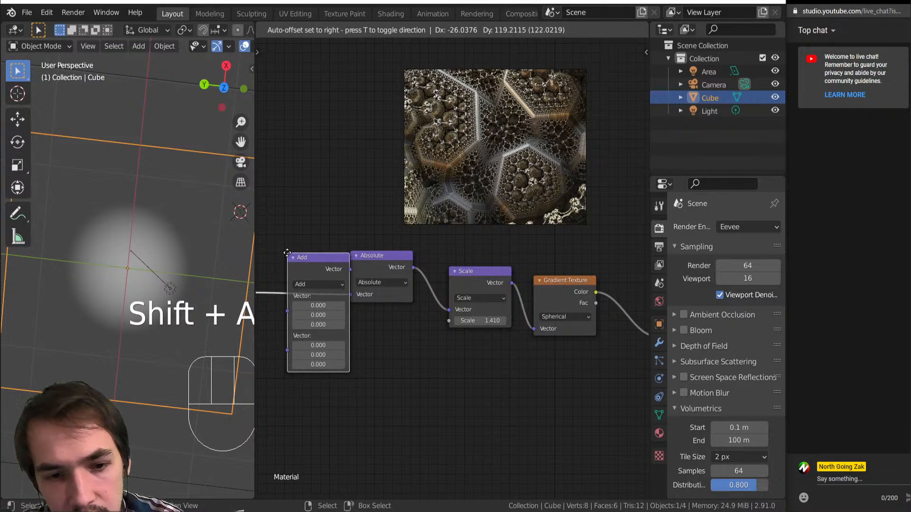
left_click(287, 252)
left_click_drag(317, 317, 505, 267, "shift")
key("z")
scroll(327, 295, "down", 3)
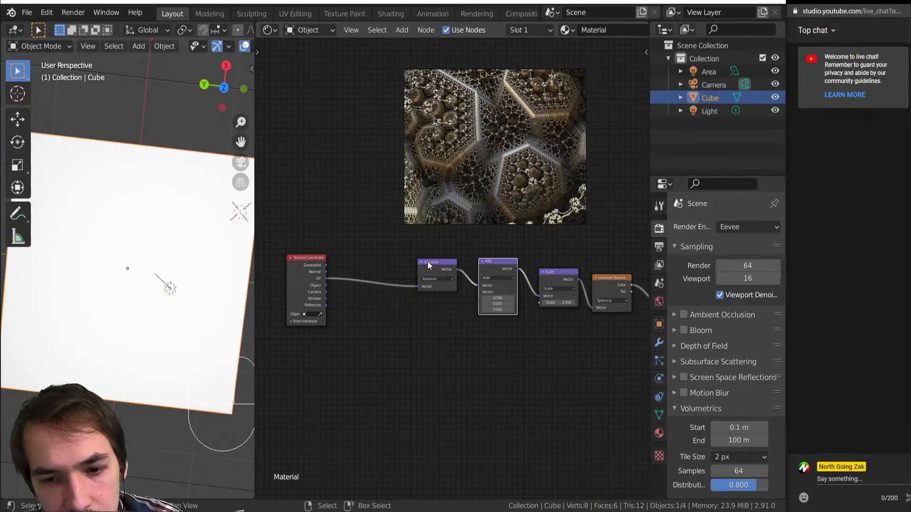
Step: Move the Absolute node farther ahead of the Add node and inspect the offset volume from the side
left_click_drag(428, 265, 402, 270)
middle_click_drag(594, 303, 535, 300)
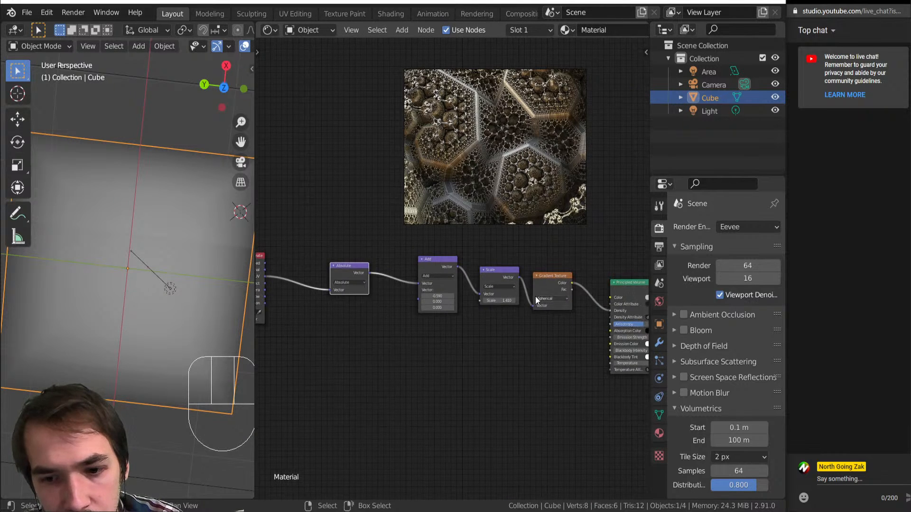
scroll(454, 285, "up", 5)
mouse_move(429, 310)
left_mouse_down("shift")
mouse_move(450, 309)
mouse_move(430, 310)
left_mouse_up("shift")
middle_click_drag(251, 312, 174, 244)
middle_click_drag(396, 349, 493, 355)
scroll(391, 310, "down", 4)
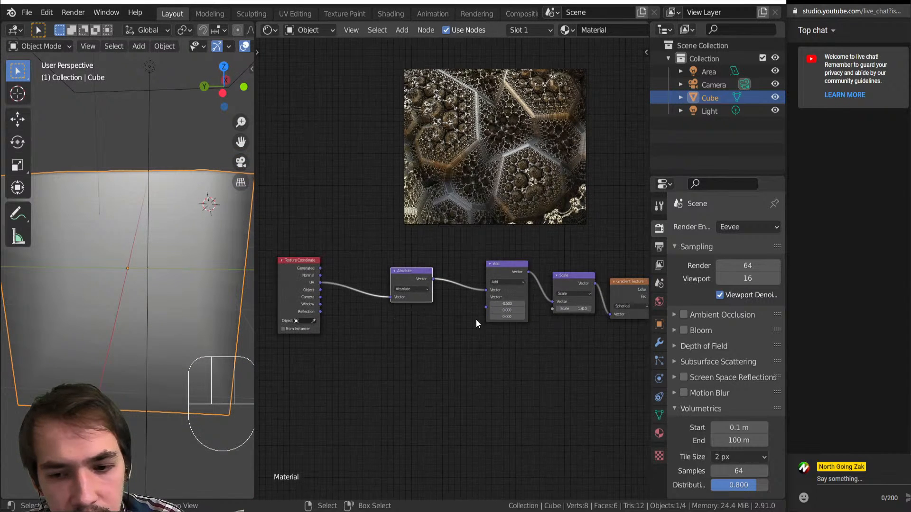
Step: Try a Scale factor of 3.030, undo it, and reset the Add node's X offset to 0
scroll(494, 317, "up", 5)
middle_click_drag(612, 327, 546, 328)
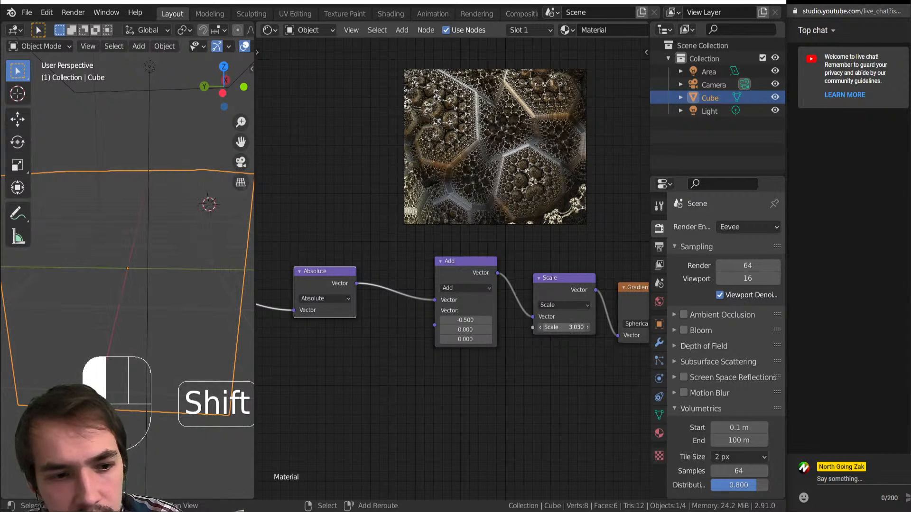
key("ctrl+z")
left_click(478, 322)
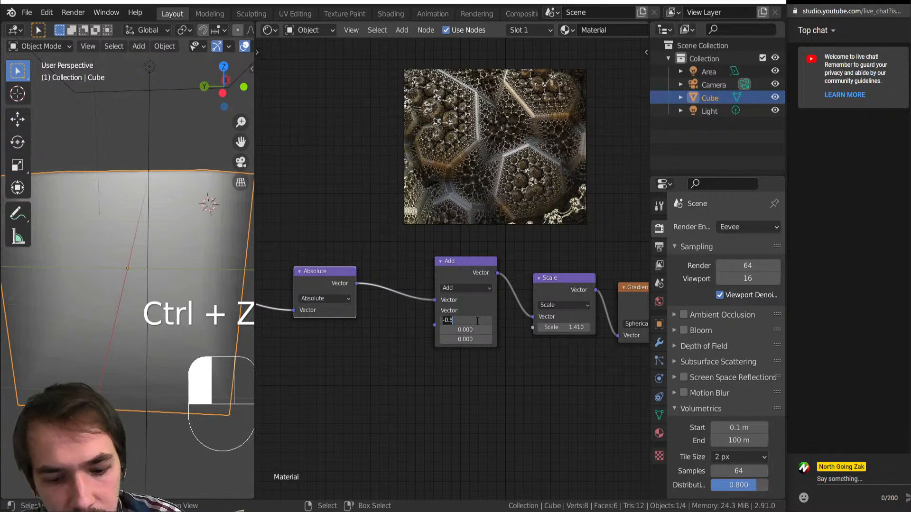
key("Return")
middle_click_drag(168, 303, 95, 332)
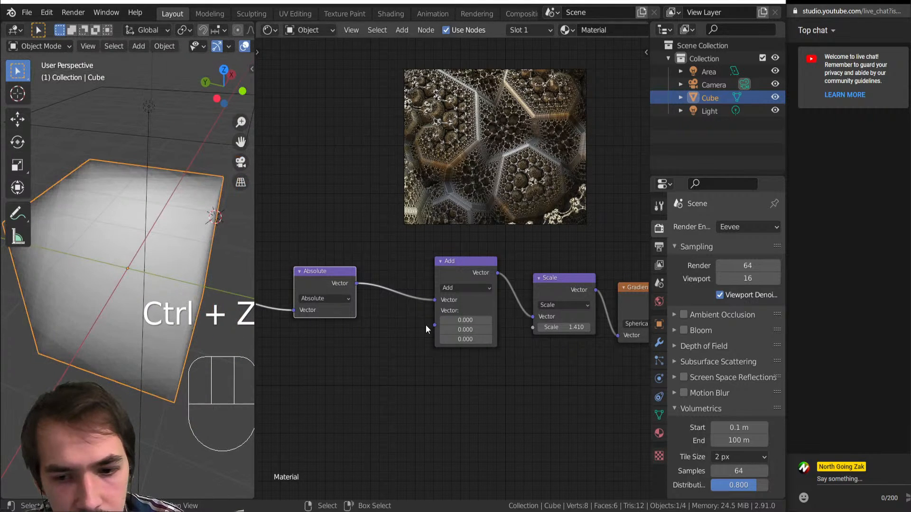
Step: Link the Absolute node's Vector output directly to the Scale node, bypassing the Add node
scroll(426, 326, "down", 2)
mouse_move(336, 299)
left_mouse_down()
mouse_move(367, 302)
mouse_move(336, 309)
left_mouse_up()
mouse_move(382, 280)
left_mouse_down()
mouse_move(475, 308)
mouse_move(511, 304)
left_mouse_up()
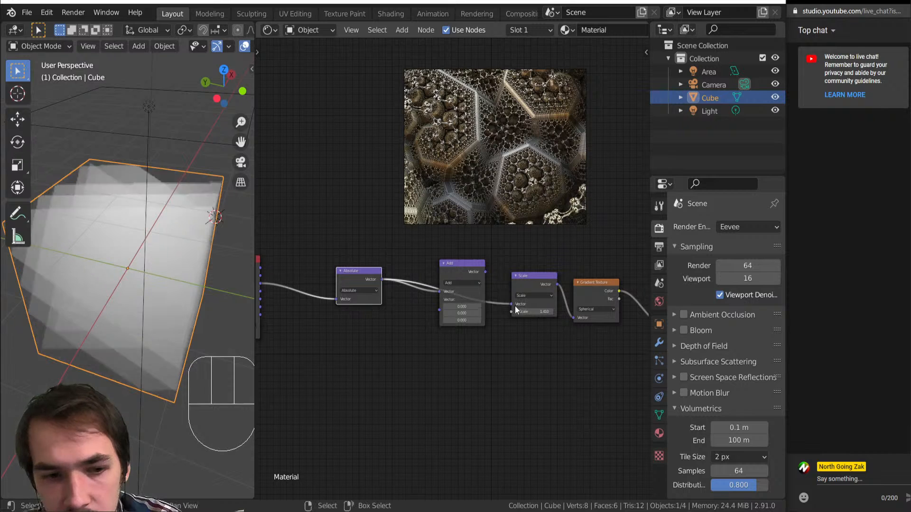
Step: Undo the recent node edits back to the arrangement with the Add node ahead of the Absolute node
key("ctrl+z")
key("ctrl+z")
key("ctrl+z")
key("ctrl+z")
key("ctrl+z")
key("ctrl+z")
key("ctrl+z")
key("ctrl+z")
key("ctrl+z")
key("ctrl+z")
key("ctrl+z")
key("ctrl+z")
key("ctrl+z")
key("ctrl+z")
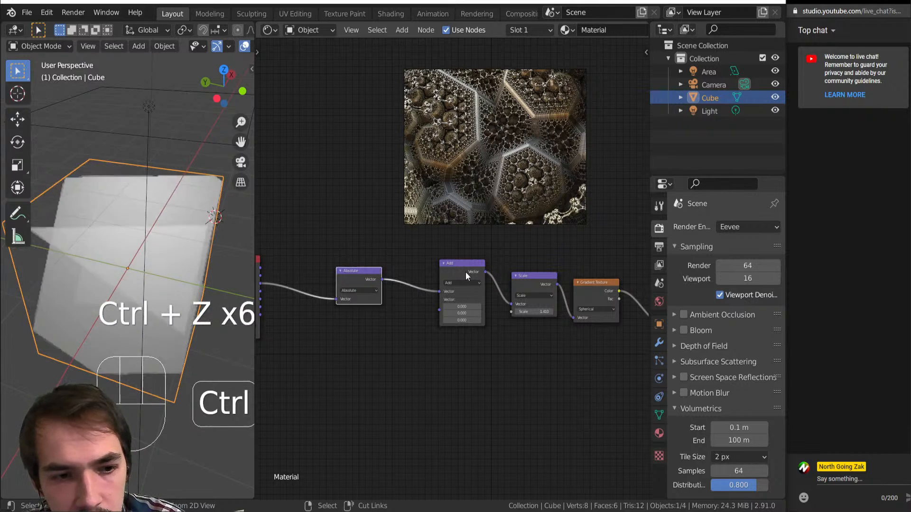
key("ctrl+z")
key("ctrl+z")
key("ctrl+z")
key("ctrl+z")
key("ctrl+z")
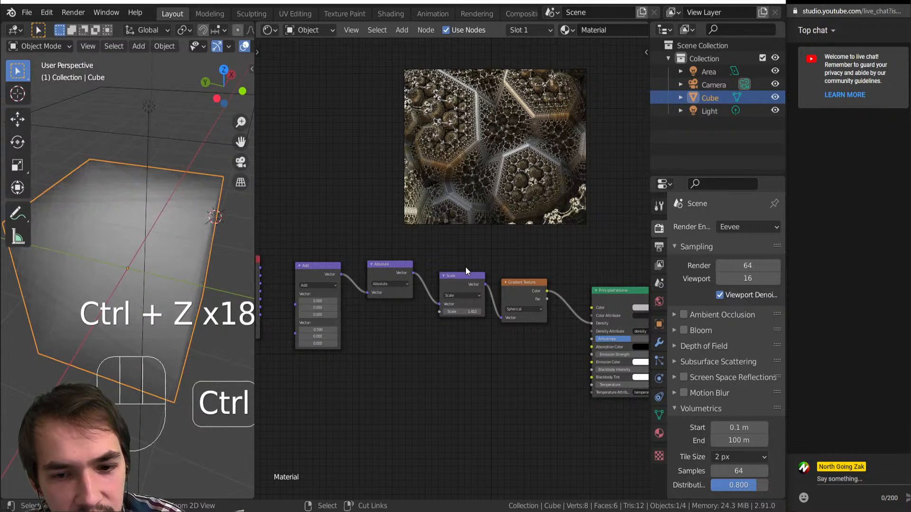
Step: Set the Add node's X offset to 0, then delete the node while keeping Texture Coordinate linked to Absolute
middle_click_drag(359, 289, 445, 285)
scroll(442, 287, "up", 5)
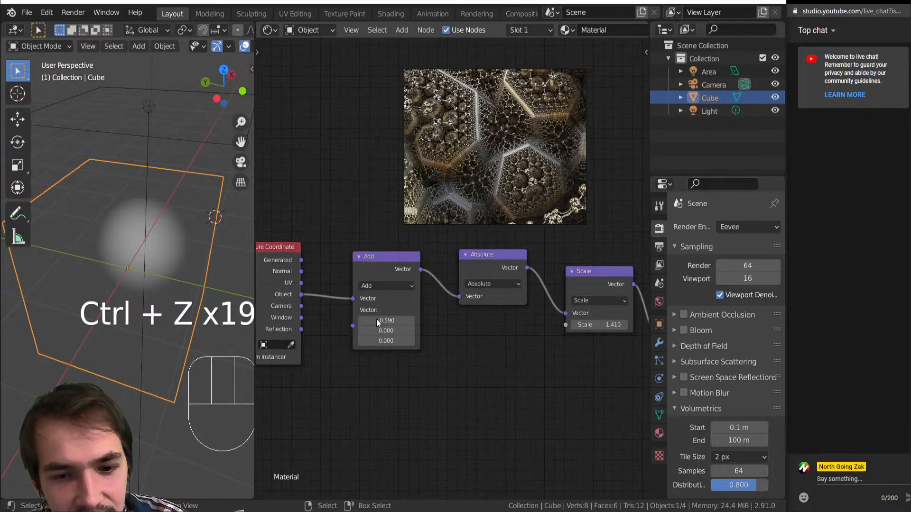
left_click_drag(384, 320, 386, 321)
type("0")
key("Return")
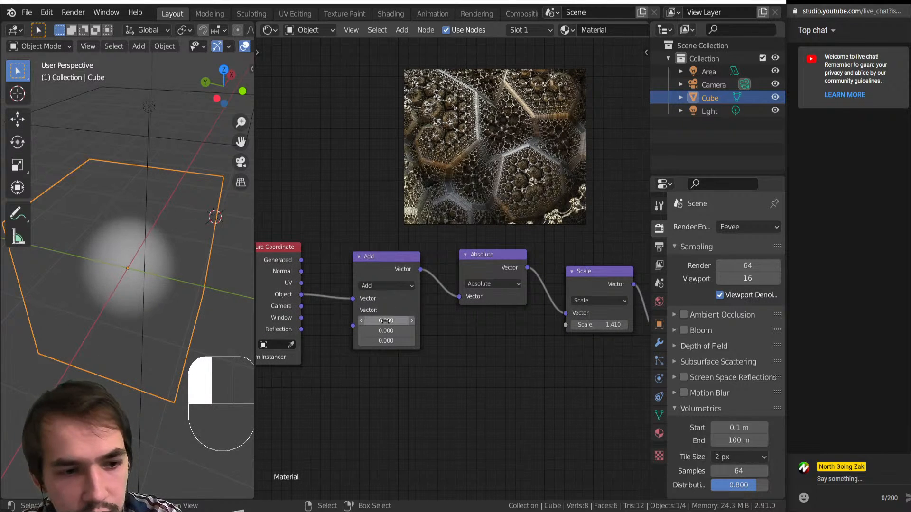
key("ctrl+x")
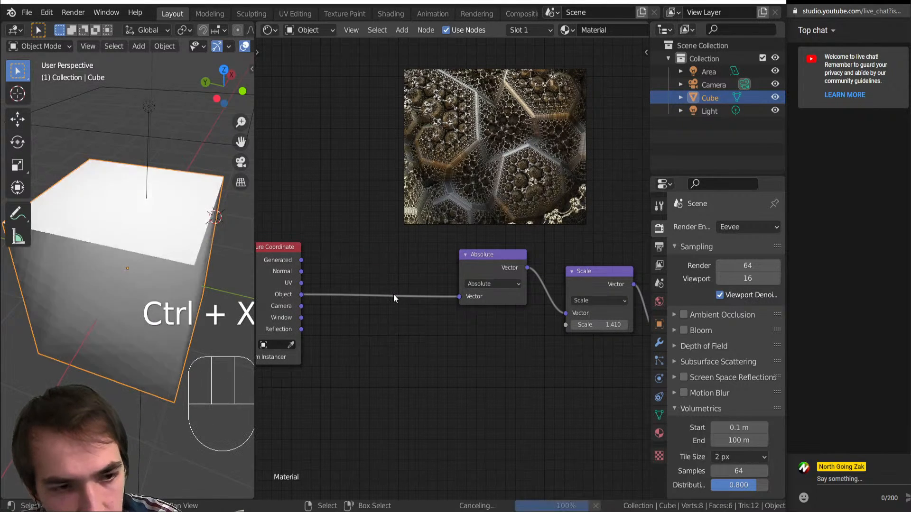
Step: Insert a Vector Math Add node between the Absolute and Scale nodes and set its X offset to -1.100
middle_click_drag(438, 350, 341, 350)
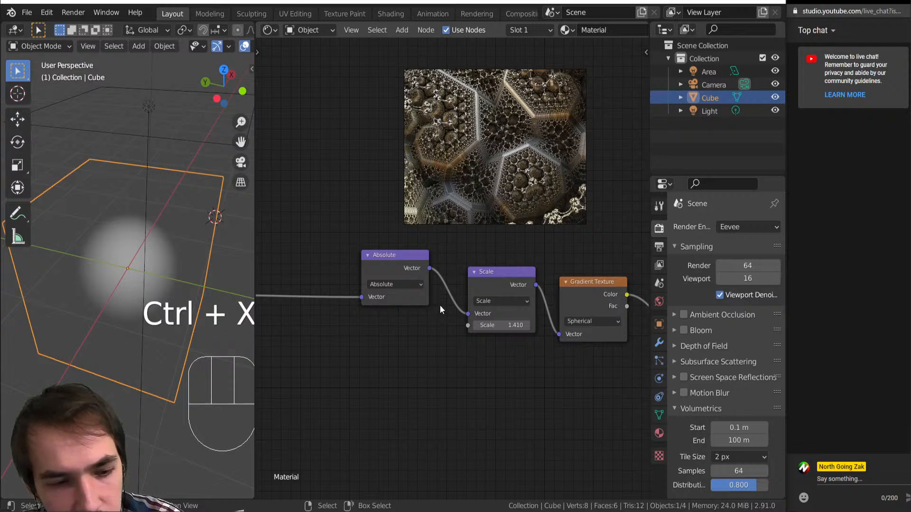
key("shift+a")
left_click(493, 305)
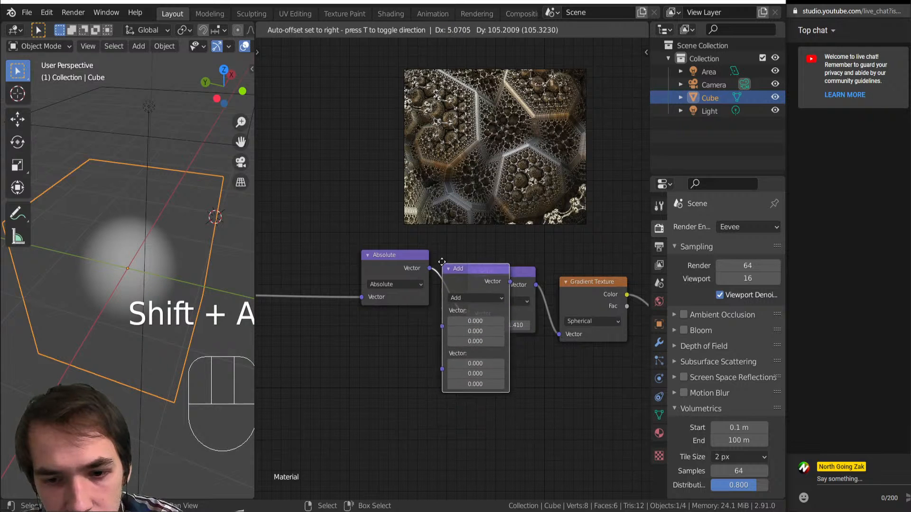
left_click(467, 244)
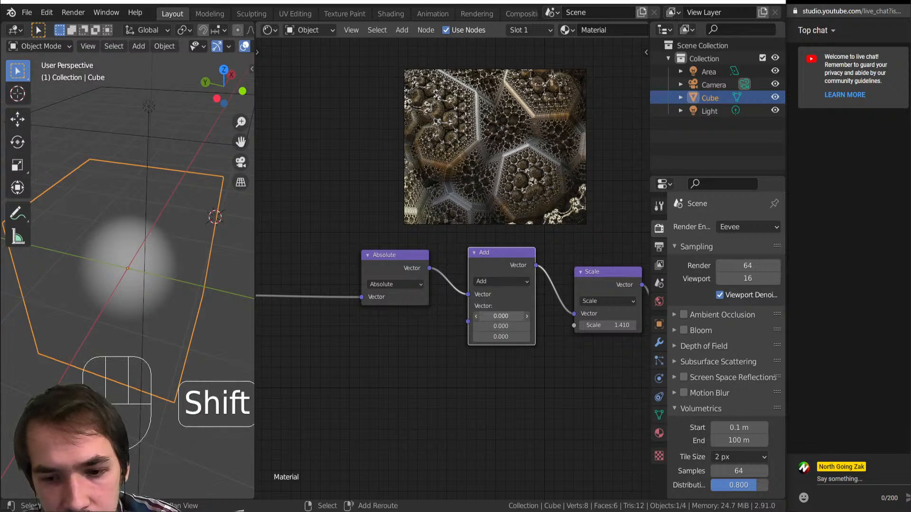
left_click_drag(489, 315, 437, 315, "shift")
Step: Viewing the volume from the top, set the Add node's X offset to -0.520 and the Scale factor to 1.970
middle_click_drag(192, 249, 220, 310)
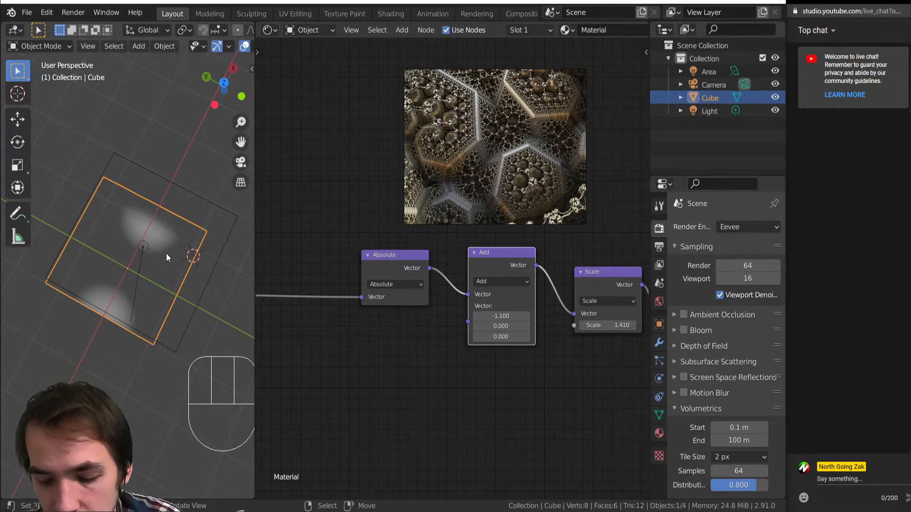
key("KP_7")
scroll(112, 290, "up", 4)
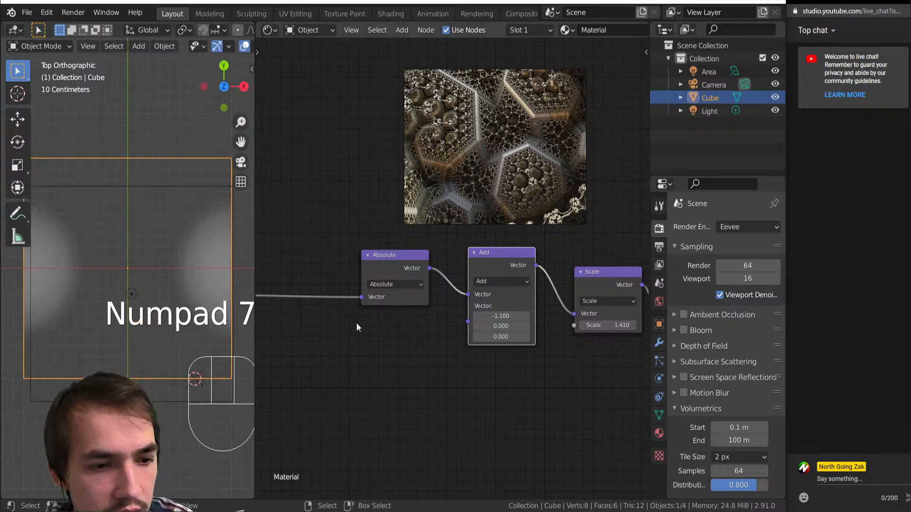
mouse_move(503, 316)
left_mouse_down("shift")
mouse_move(522, 315)
mouse_move(501, 316)
left_mouse_up("shift")
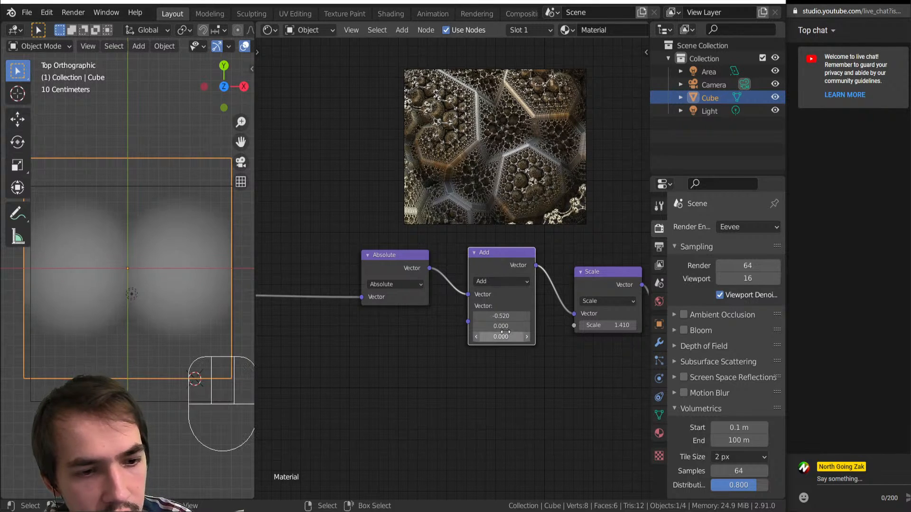
mouse_move(627, 327)
left_mouse_down("shift")
mouse_move(664, 327)
mouse_move(637, 327)
left_mouse_up("shift")
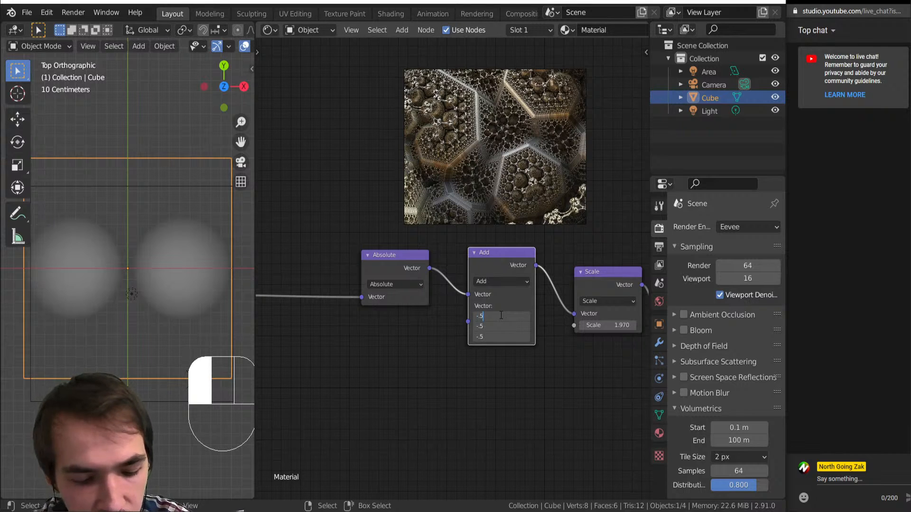
Step: Set all three components of the Add node's vector to -0.5 and inspect the mirrored volume from several angles
key("Return")
middle_click_drag(13, 295, 180, 313)
scroll(118, 187, "down", 4)
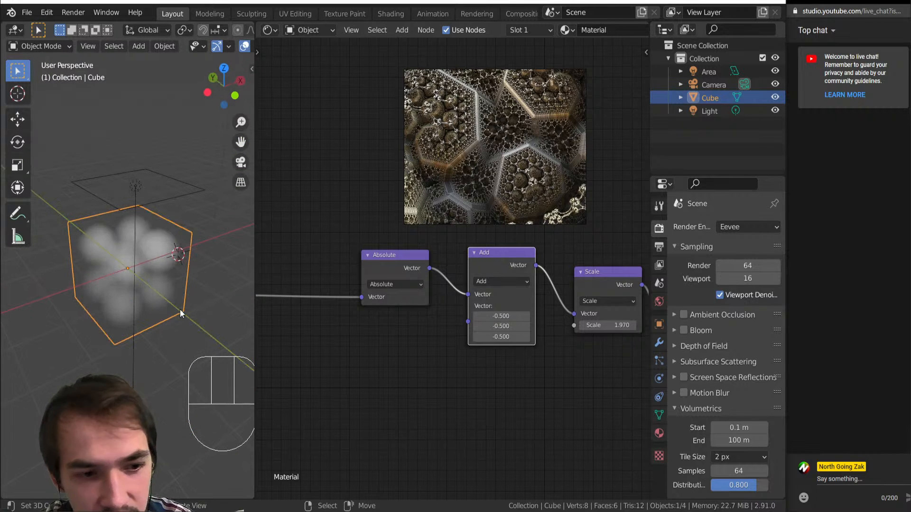
scroll(538, 331, "down", 3)
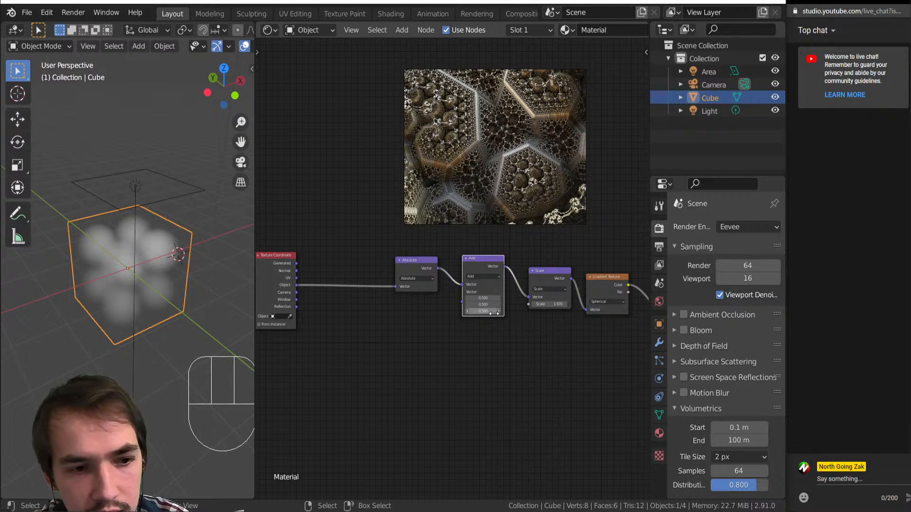
scroll(549, 291, "up", 1)
middle_click_drag(549, 291, 526, 301)
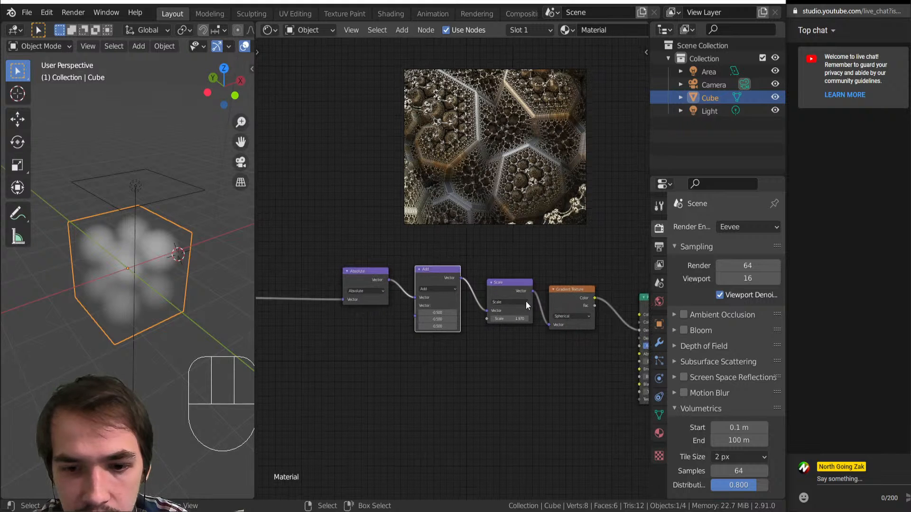
middle_click_drag(171, 323, 157, 335)
scroll(146, 325, "up", 4)
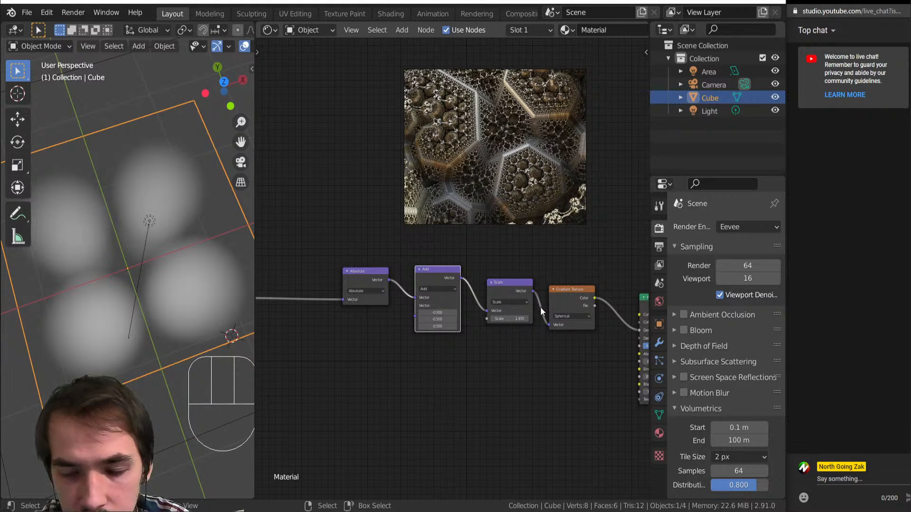
Step: Combine the Absolute, Add, Scale and Gradient Texture nodes into one node group
scroll(540, 306, "down", 3)
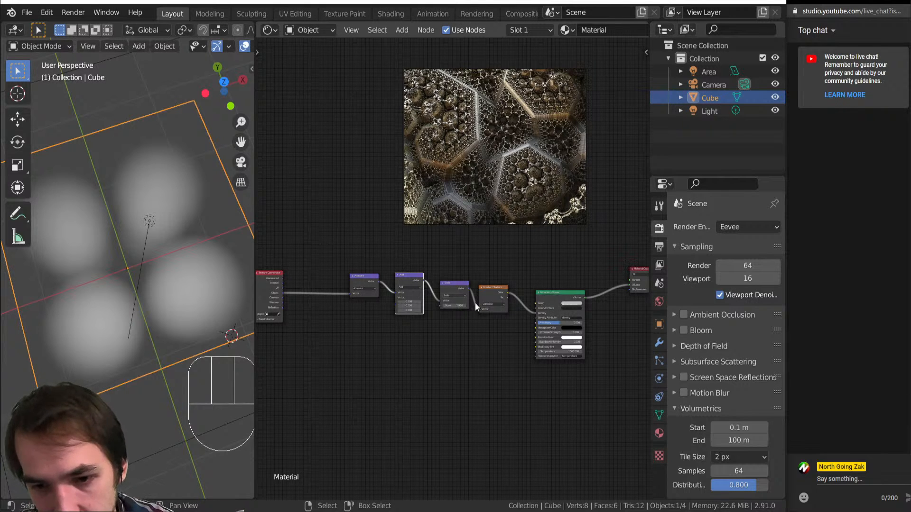
left_click_drag(333, 244, 515, 352)
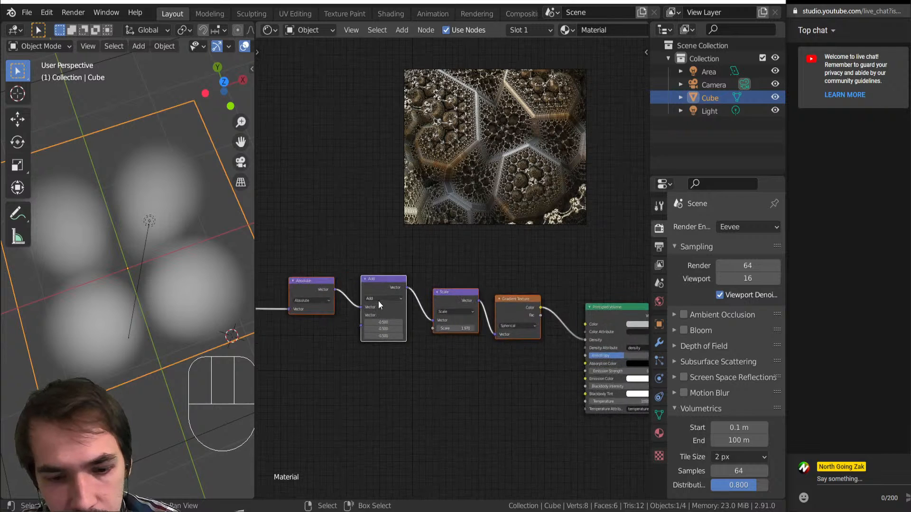
key("ctrl+g")
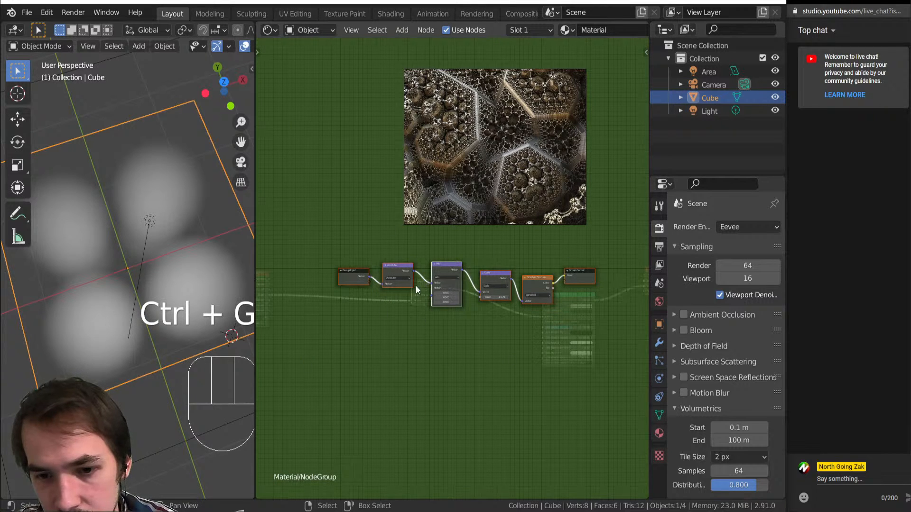
Step: Return to the main material tree and place a duplicate of the node group below the original
key("Tab")
key("shift+d")
left_click(411, 361)
key("Tab")
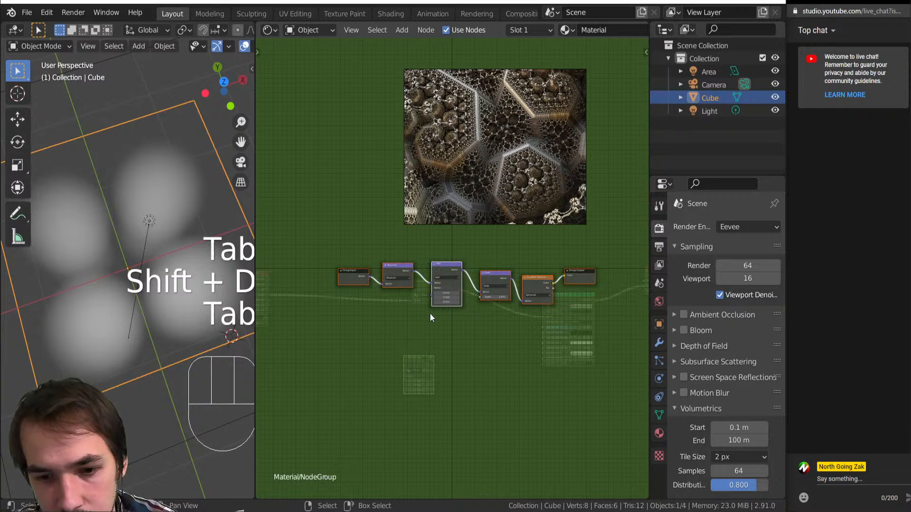
key("Tab")
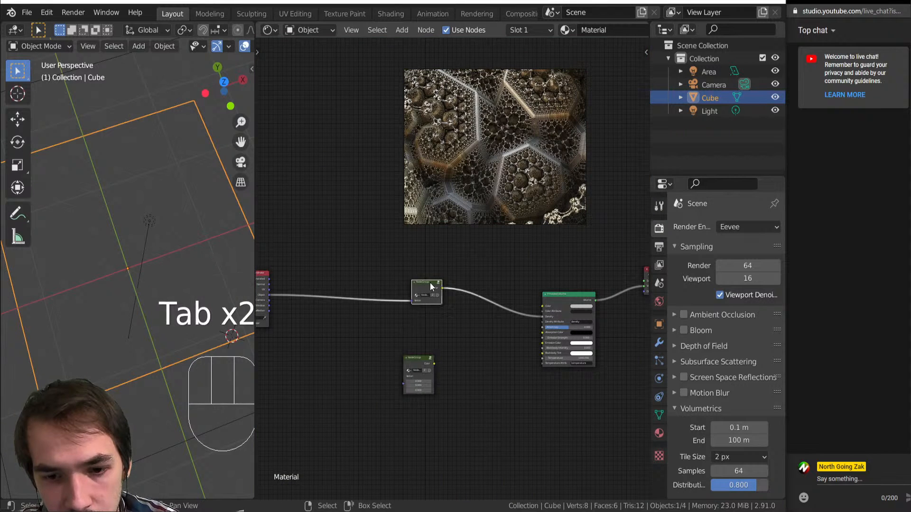
Step: Switch in and out of the node group and undo the most recent changes
key("Tab")
key("Tab")
key("ctrl+z")
key("ctrl+z")
key("ctrl+z")
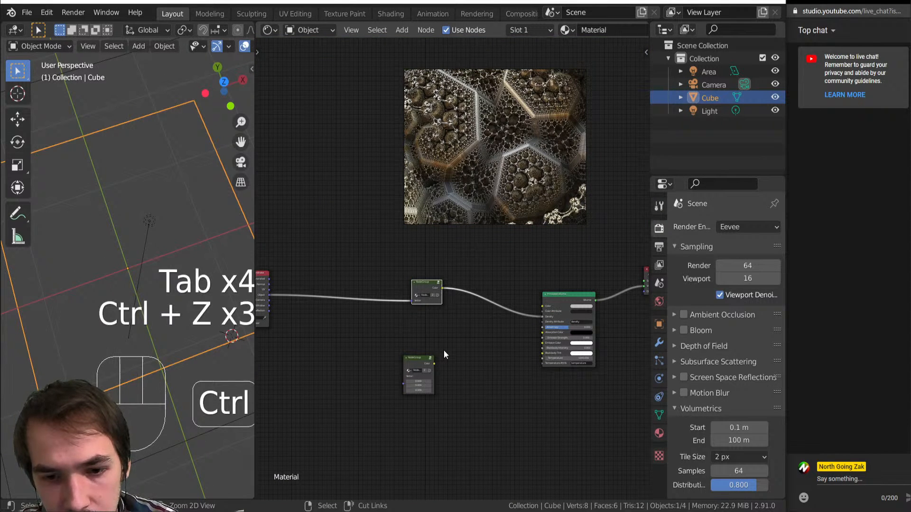
key("ctrl+z")
key("ctrl+z")
key("ctrl+z")
key("ctrl+z")
Step: Inside the node group, expose the Scale node's Vector as an additional group output and return to the main material tree
key("Tab")
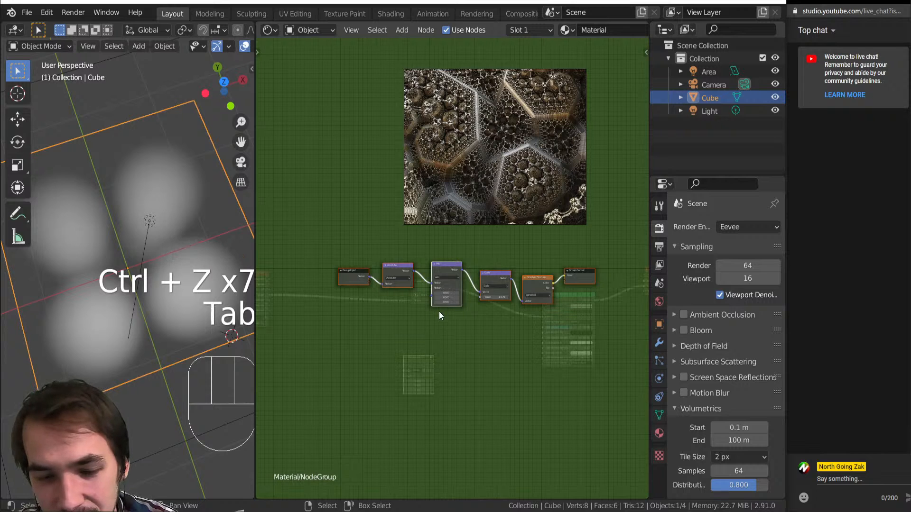
scroll(439, 316, "up", 2)
middle_click_drag(445, 298, 420, 302)
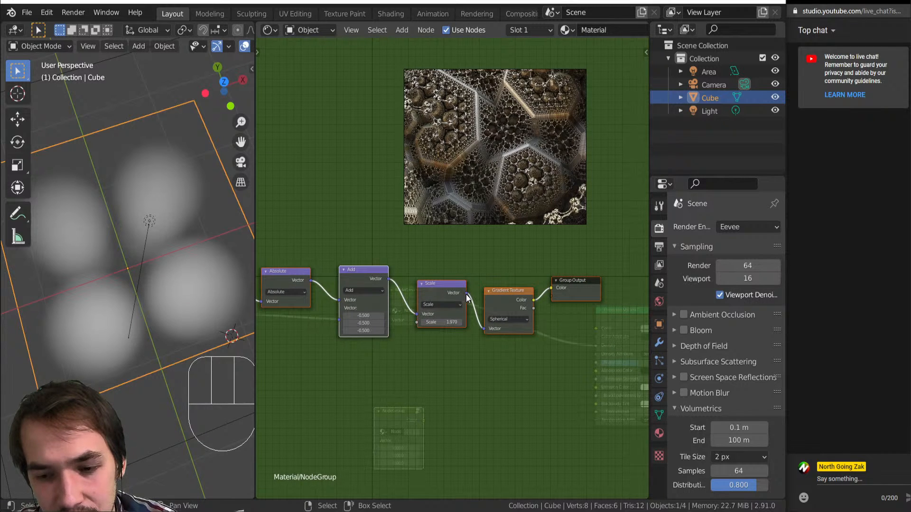
left_click_drag(465, 293, 471, 274)
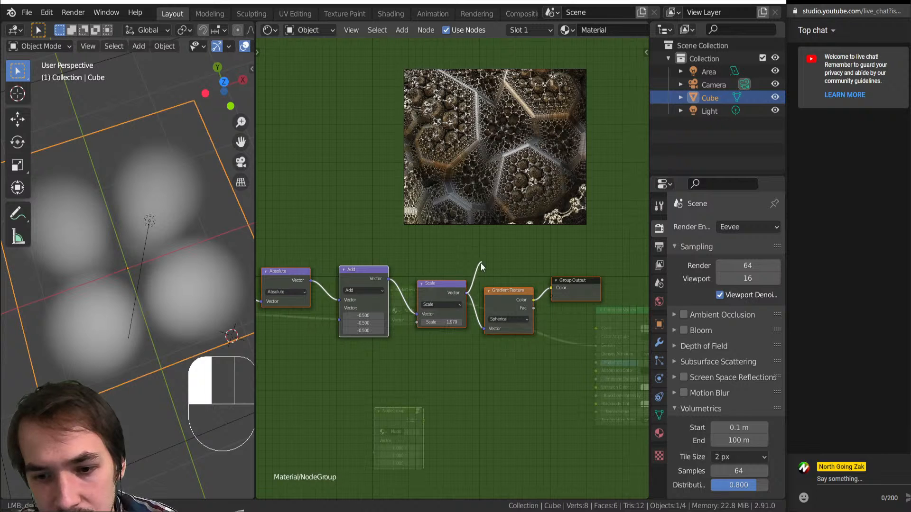
left_click_drag(516, 306, 551, 297)
scroll(551, 311, "up", 3)
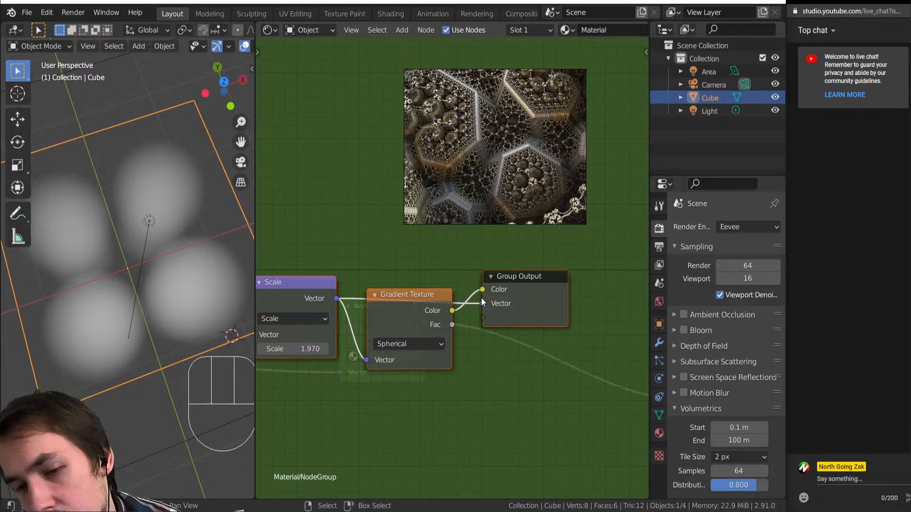
key("Tab")
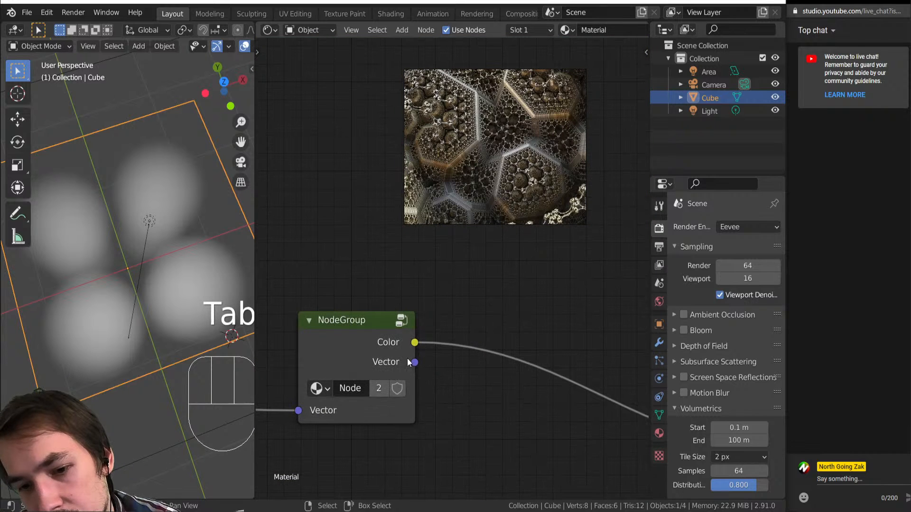
Step: Duplicate the connected node group, insert the copy on its Color link to the Principled Volume, and inspect the volume from several angles
scroll(413, 366, "down", 3)
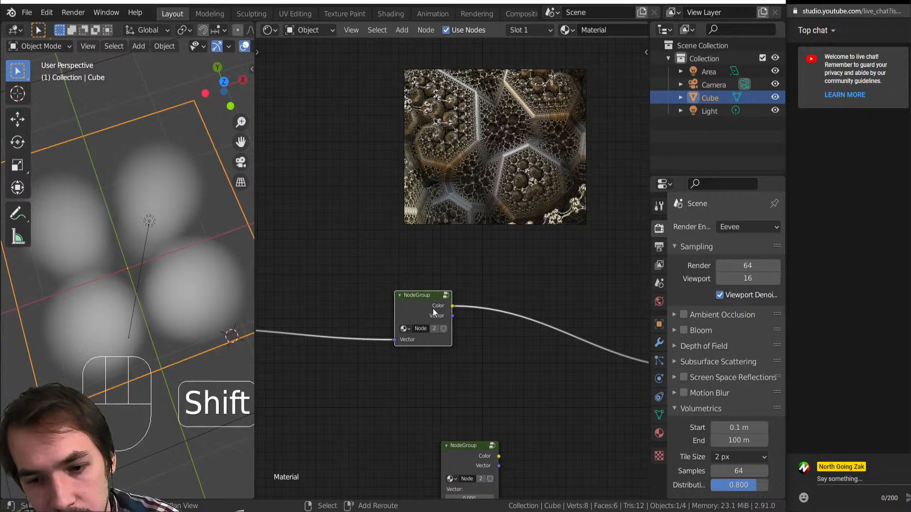
key("shift+d")
left_click(525, 280)
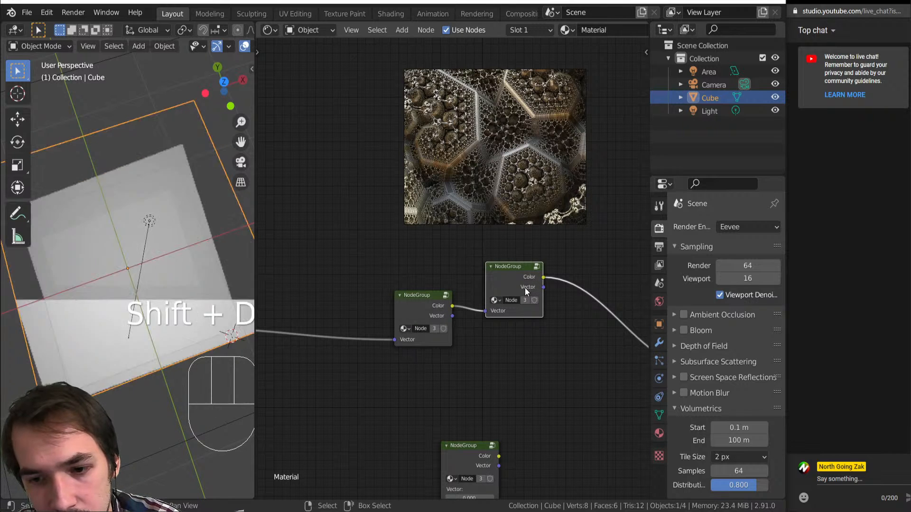
middle_click_drag(209, 223, 147, 278)
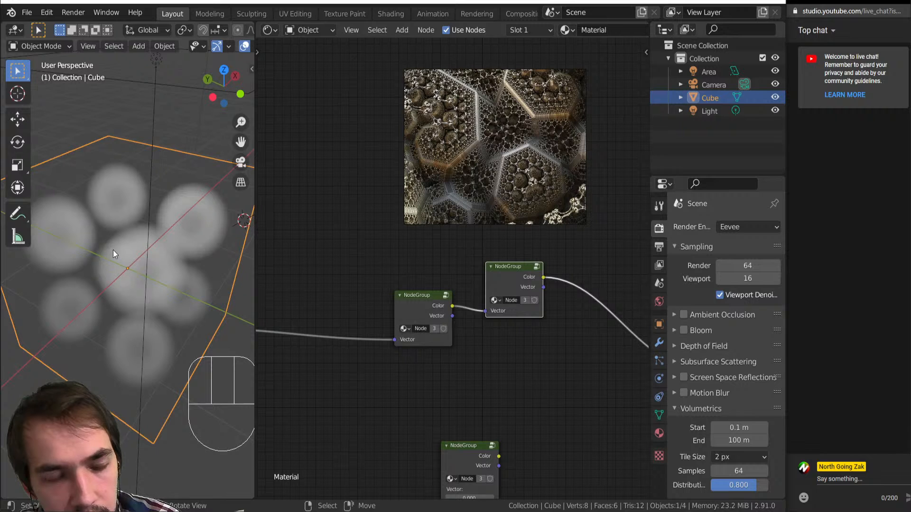
middle_click_drag(113, 250, 193, 255)
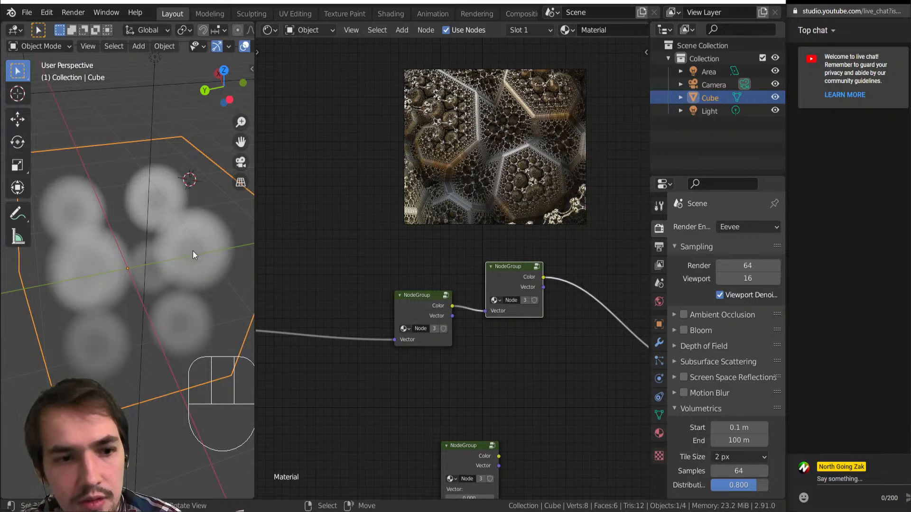
Step: Preview the second node group's Vector output on the cube and switch the preview back to the Principled Volume
left_click(519, 276, "ctrl+shift")
left_click(519, 276, "ctrl+shift")
scroll(125, 299, "down", 4)
middle_click_drag(123, 300, 185, 260)
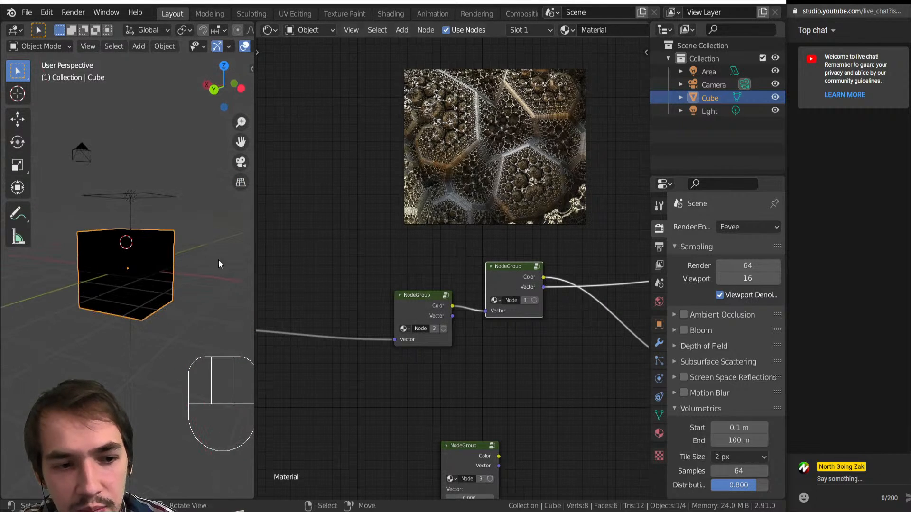
scroll(548, 286, "down", 2)
middle_click_drag(549, 286, 477, 299)
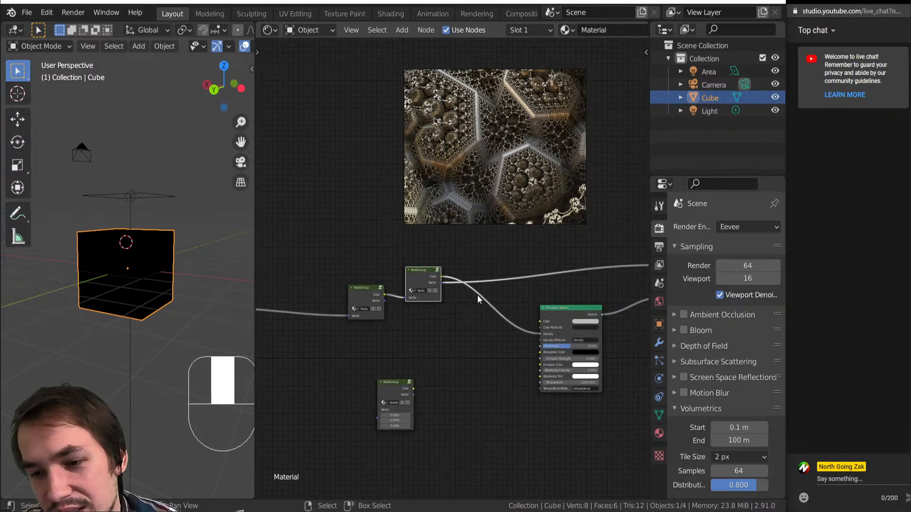
left_click(565, 308, "ctrl+shift")
middle_click_drag(155, 279, 98, 295)
scroll(133, 279, "up", 5)
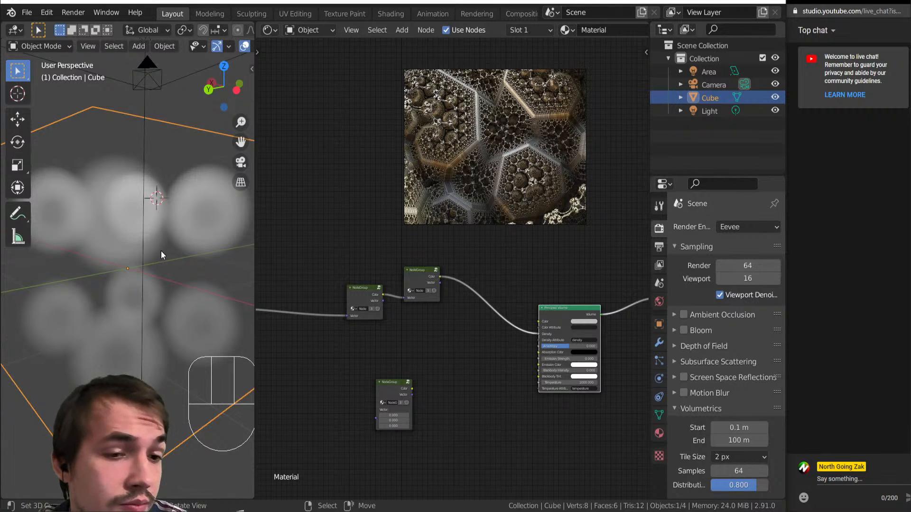
Step: Open the first node group for editing and set its Scale node's scale to 2.170
middle_click_drag(161, 252, 108, 378)
scroll(411, 313, "up", 5)
middle_click_drag(414, 307, 465, 220)
middle_click_drag(454, 296, 469, 399)
left_click(403, 295)
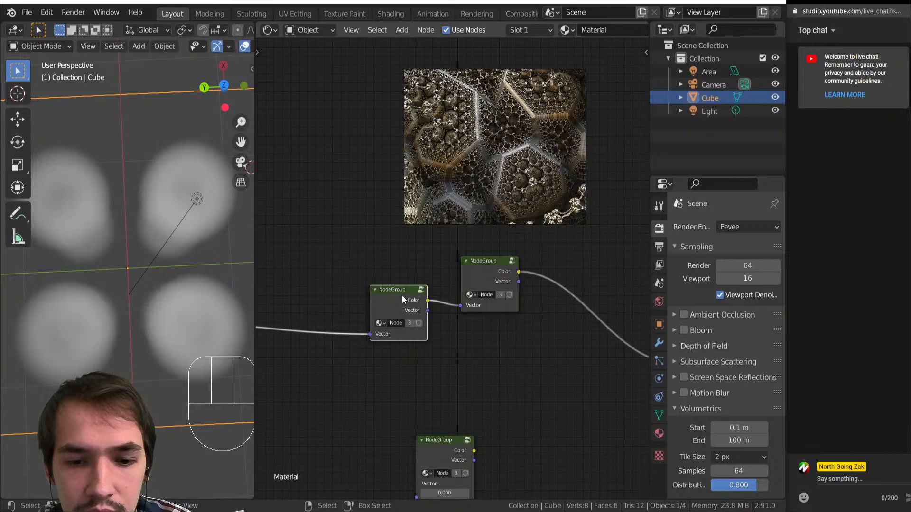
key("Tab")
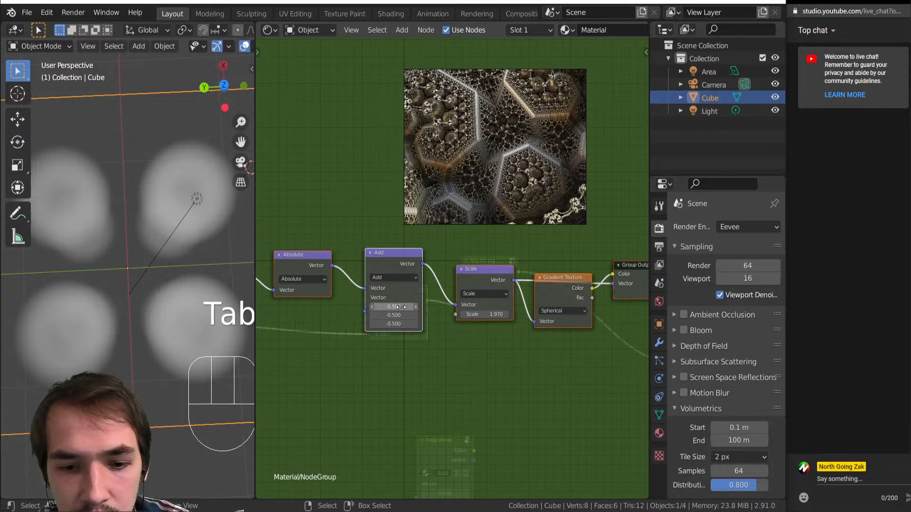
mouse_move(484, 314)
left_mouse_down("shift")
mouse_move(508, 314)
mouse_move(490, 314)
left_mouse_up("shift")
Step: Insert a Vector Rotate node between the Add and Scale nodes inside the group
middle_click_drag(369, 312, 402, 316)
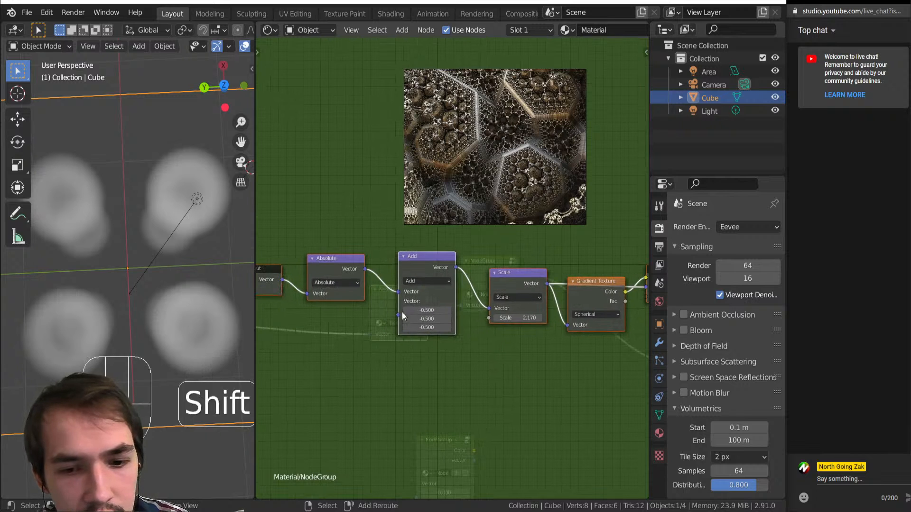
key("shift+a")
left_click(474, 282)
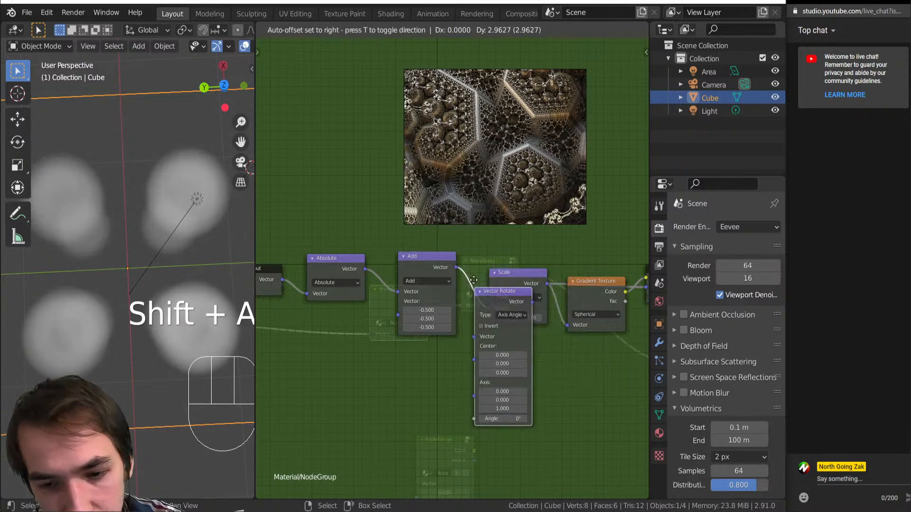
left_click(488, 236)
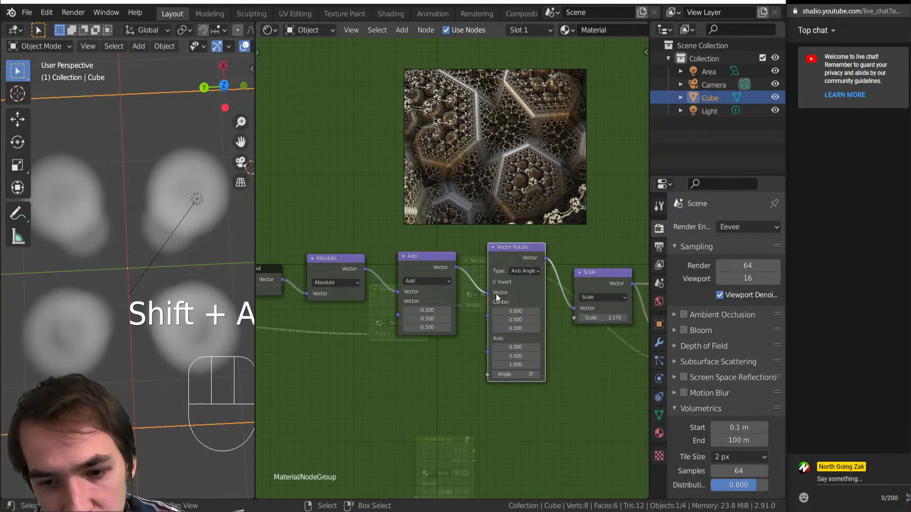
Step: Try the Z Axis and Euler rotation types on the Vector Rotate node and go back to Axis Angle
left_click(518, 272)
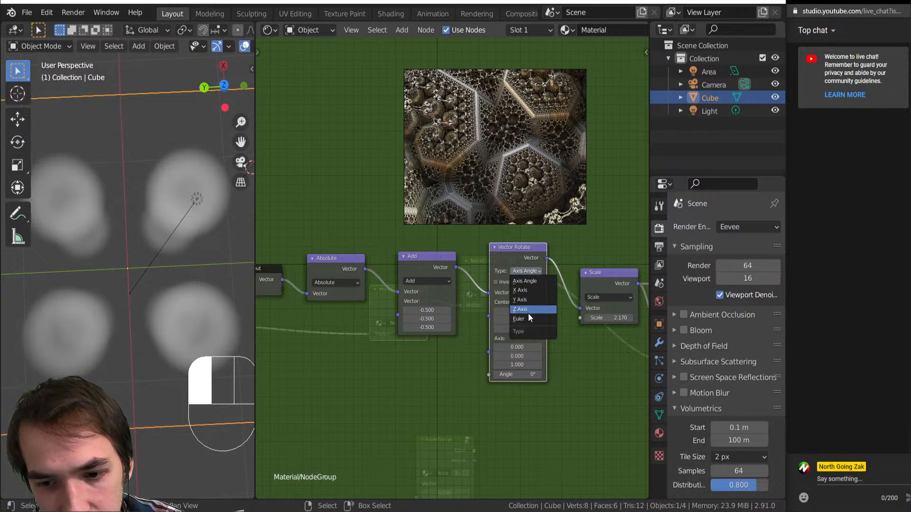
left_click(525, 309)
left_click(524, 270)
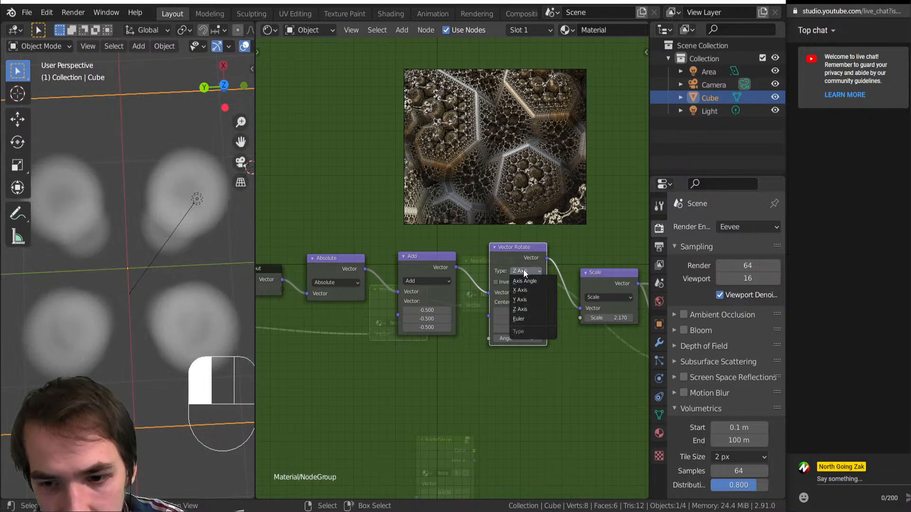
left_click(526, 319)
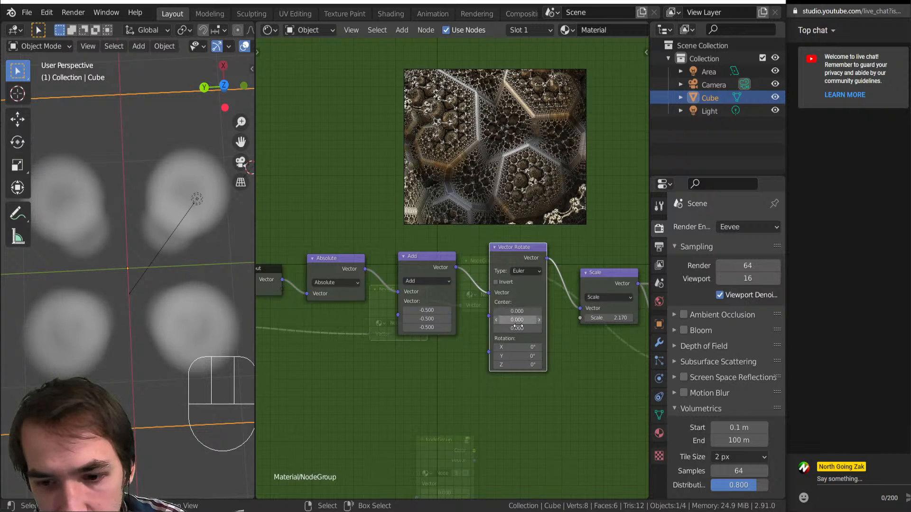
left_click(525, 272)
left_click(536, 280)
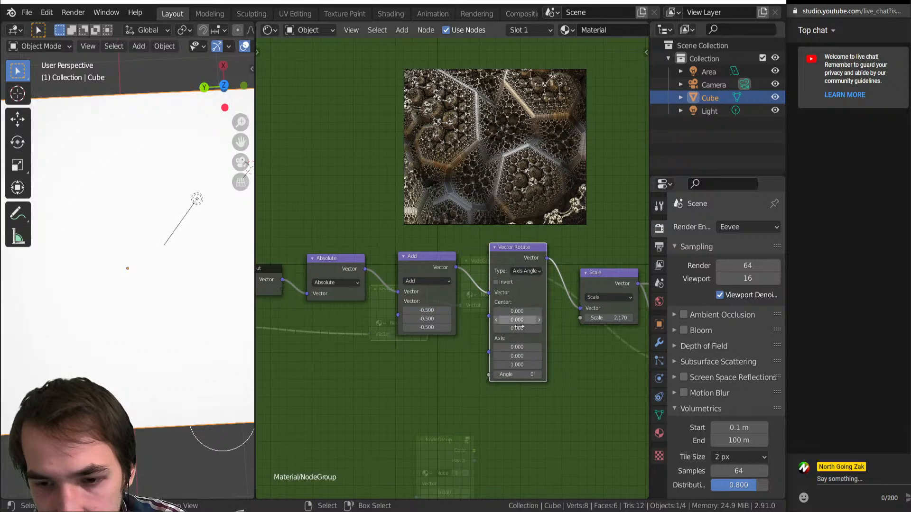
Step: Set the first two components of the Vector Rotate node's axis to 1
left_click_drag(517, 347, 516, 356)
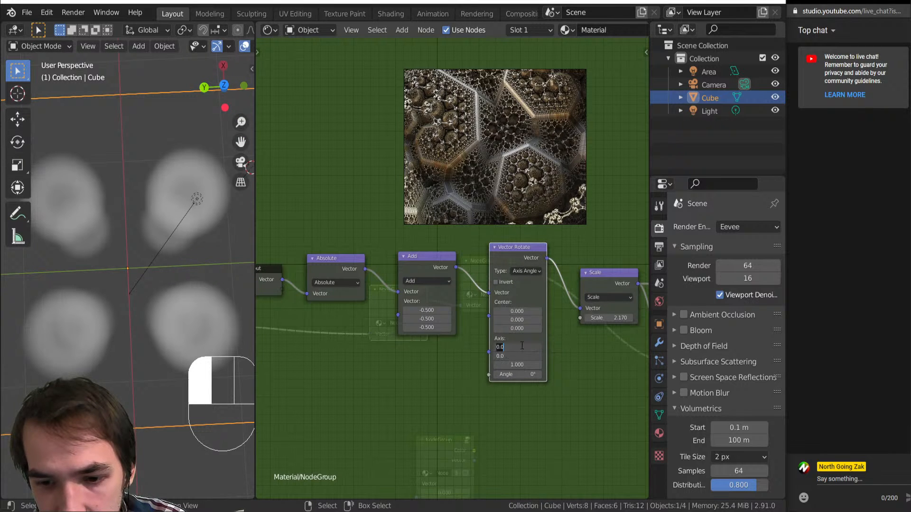
type("1")
key("Return")
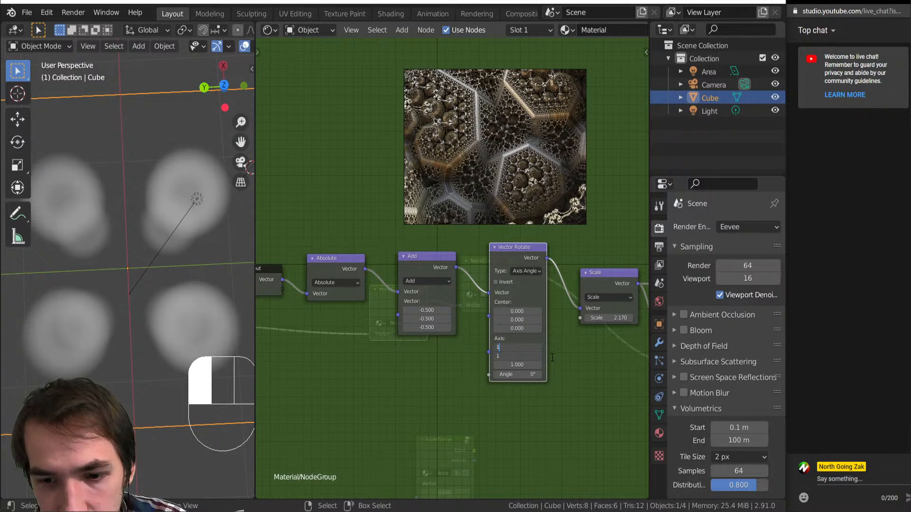
Step: Adjust the Vector Rotate angle, trying 36.1° and 22.1° against the volume, and return to the main material tree
scroll(52, 271, "down", 3)
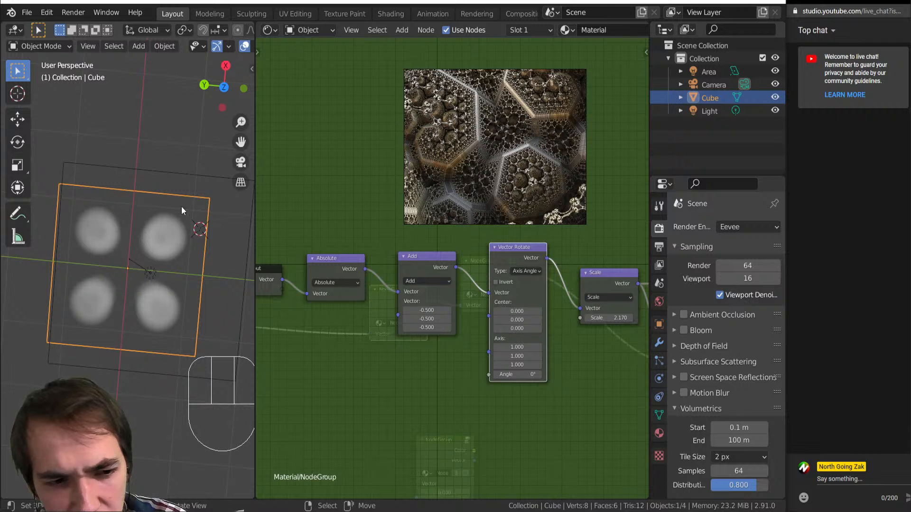
left_click_drag(515, 375, 547, 375)
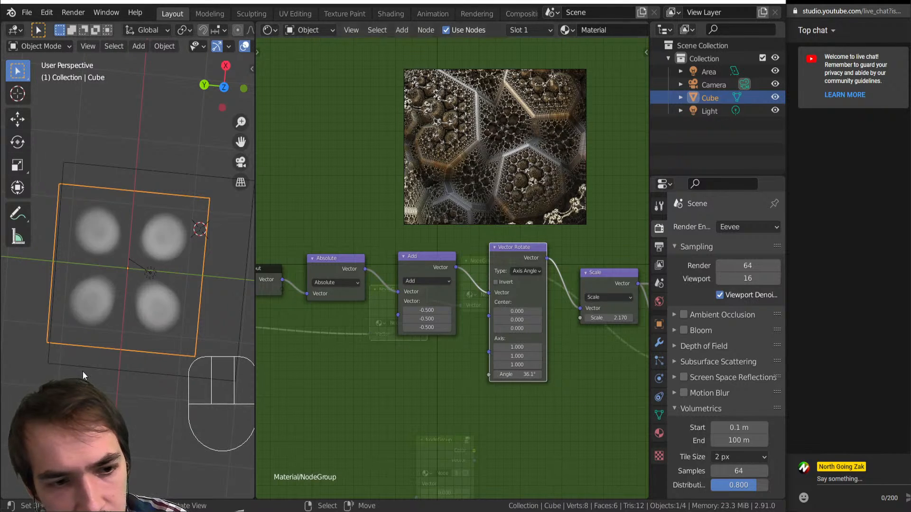
middle_click_drag(83, 371, 148, 280)
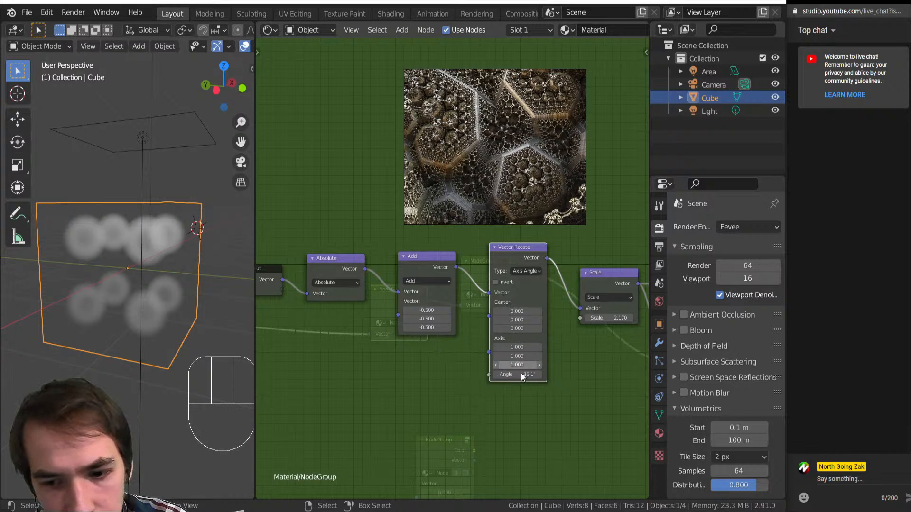
left_click_drag(522, 375, 517, 374)
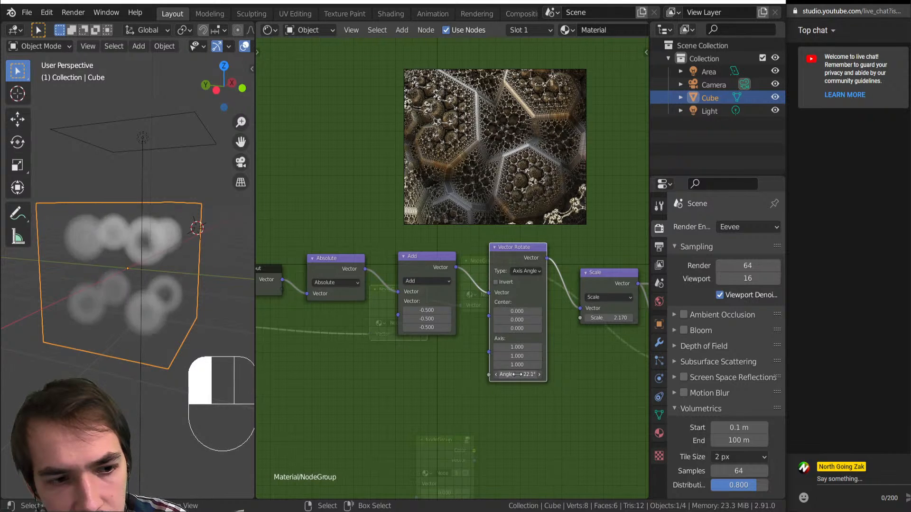
key("Tab")
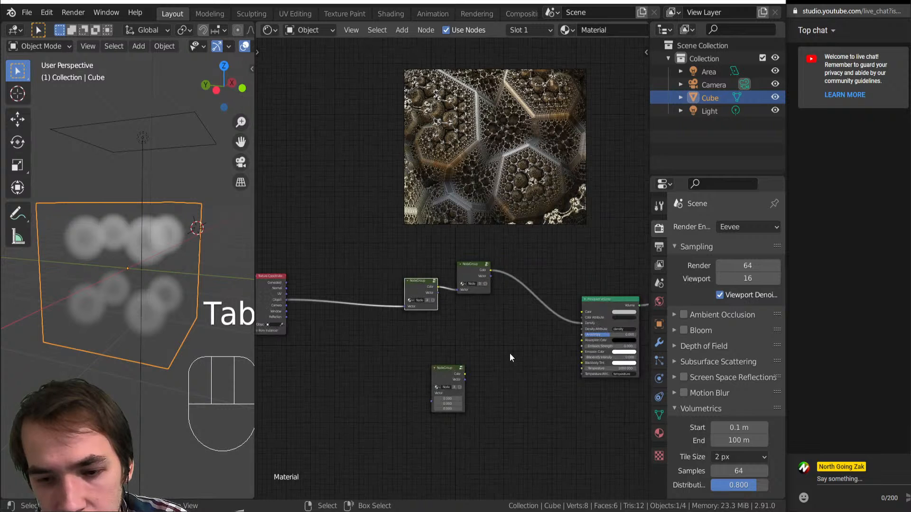
Step: Feed the first node group's Vector output into the second group's Vector input and move the first group slightly higher
middle_click_drag(510, 353, 491, 381)
scroll(474, 368, "up", 3)
left_click(451, 315)
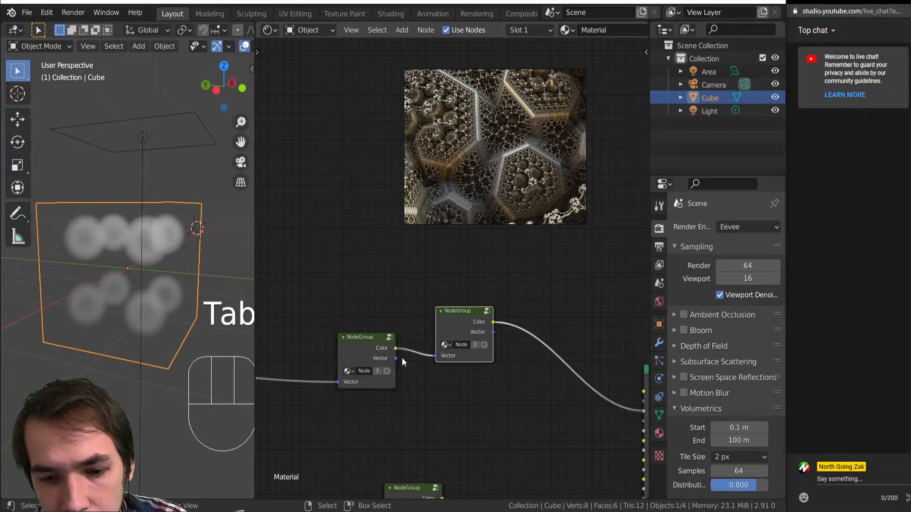
left_click_drag(402, 359, 435, 356)
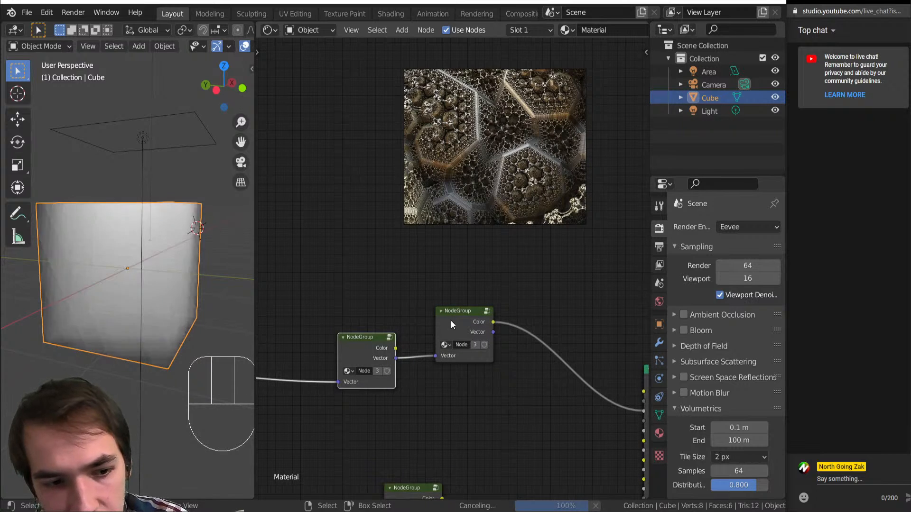
middle_click_drag(108, 303, 141, 357)
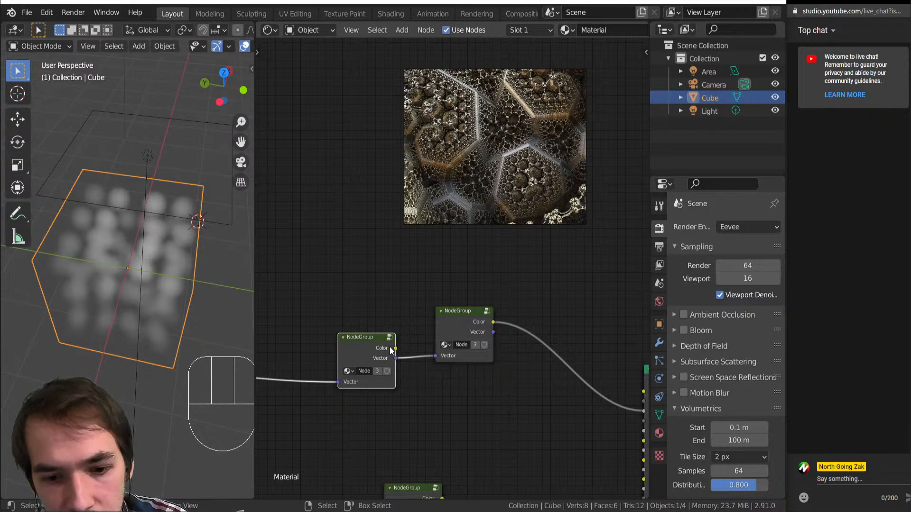
left_click_drag(392, 341, 386, 310)
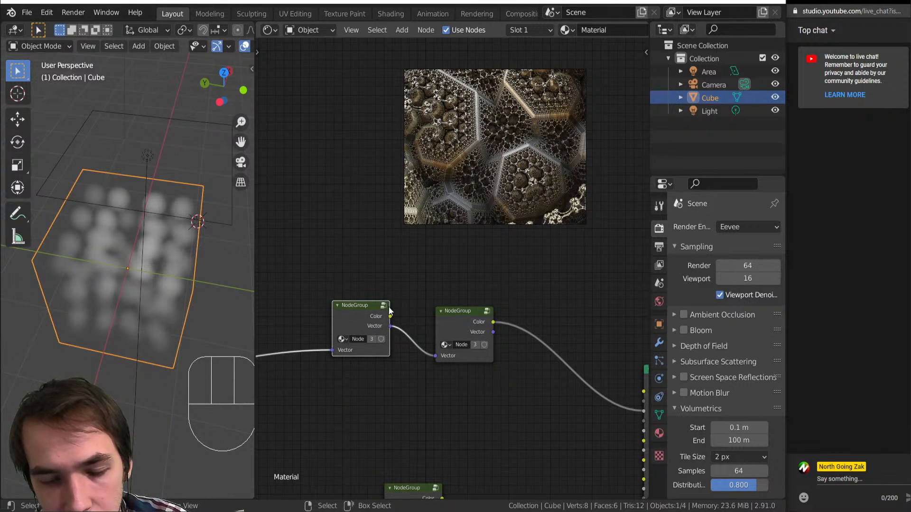
Step: Add a Math node above the second group, set it to Multiply, and connect the first group's Color to its first value
key("shift+a")
left_click(465, 275)
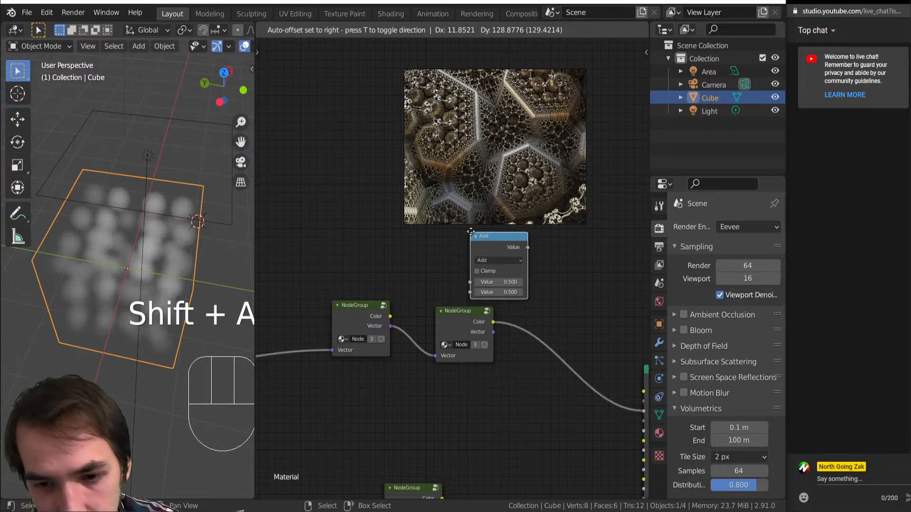
left_click(468, 228)
left_click_drag(389, 316, 468, 277)
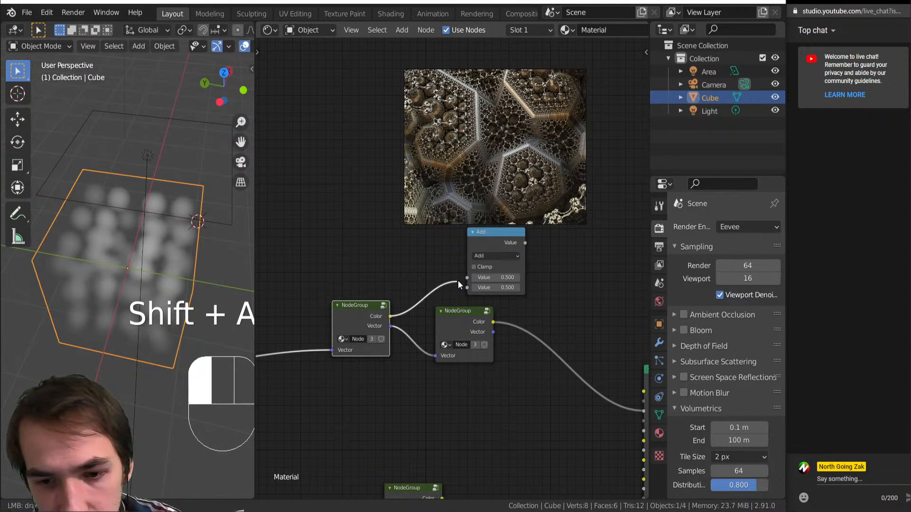
left_click(491, 257)
left_click(490, 276)
left_click_drag(502, 242, 552, 249)
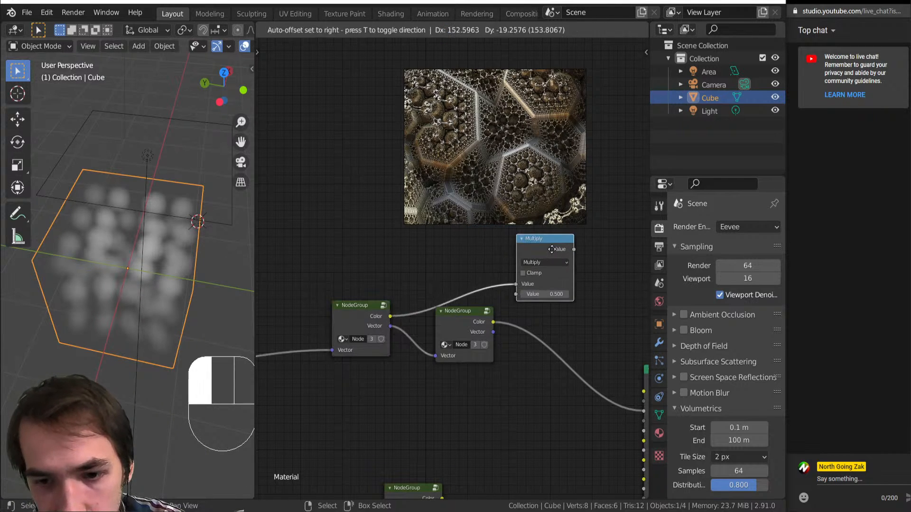
Step: Connect the second node group's Color to the Multiply node's second value and preview the Multiply output on the cube
left_click(573, 252)
left_click_drag(493, 322, 545, 290)
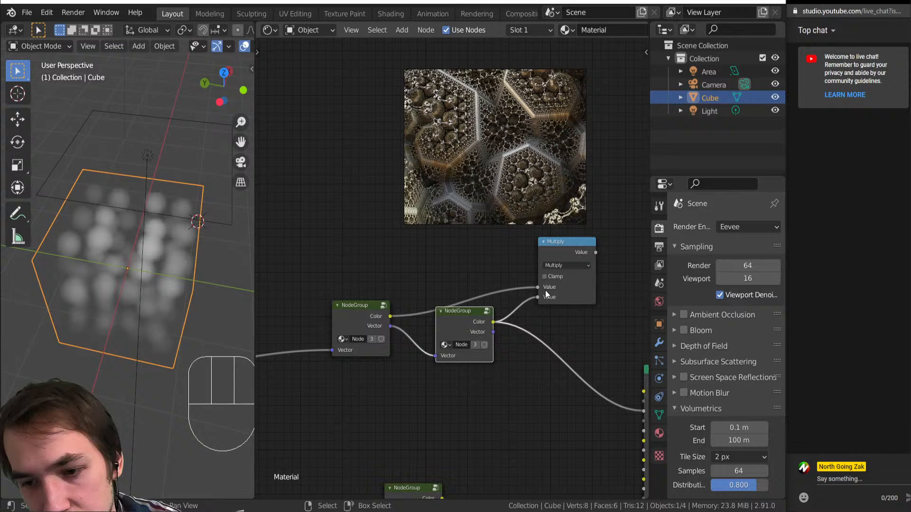
left_click(565, 256, "ctrl+shift")
middle_click_drag(113, 366, 85, 332)
Step: Feed the Multiply node's Value output into the Principled Volume's Density
middle_click_drag(526, 284, 411, 282)
scroll(458, 275, "down", 3)
middle_click_drag(495, 263, 505, 269)
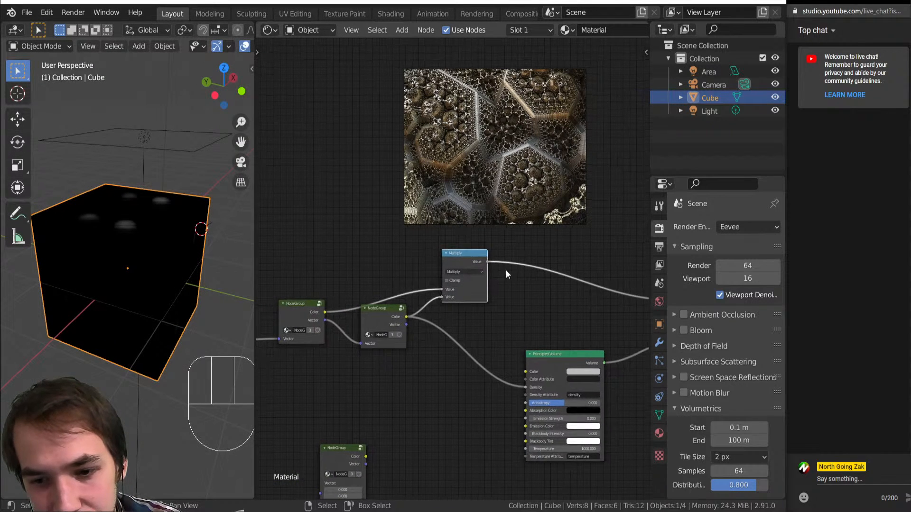
mouse_move(487, 262)
left_mouse_down()
mouse_move(493, 319)
mouse_move(525, 388)
left_mouse_up()
middle_click_drag(101, 263, 71, 243)
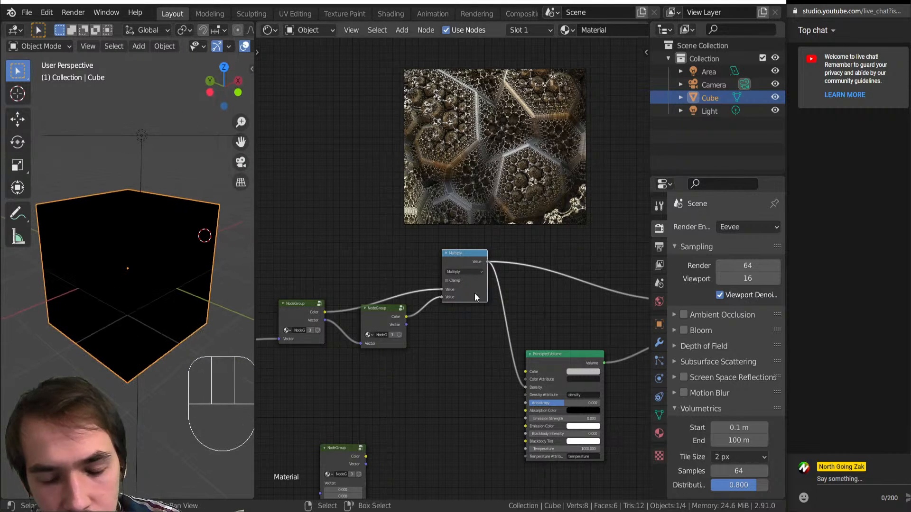
Step: Convert the Multiply Math node into a color mix node and set its blending mode to Screen
left_click(466, 271)
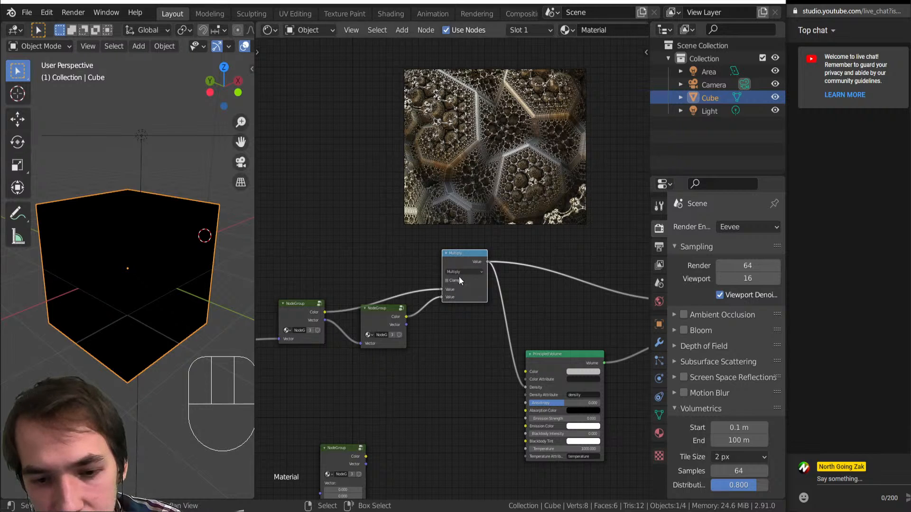
left_click_drag(462, 260, 446, 255)
scroll(454, 274, "up", 4)
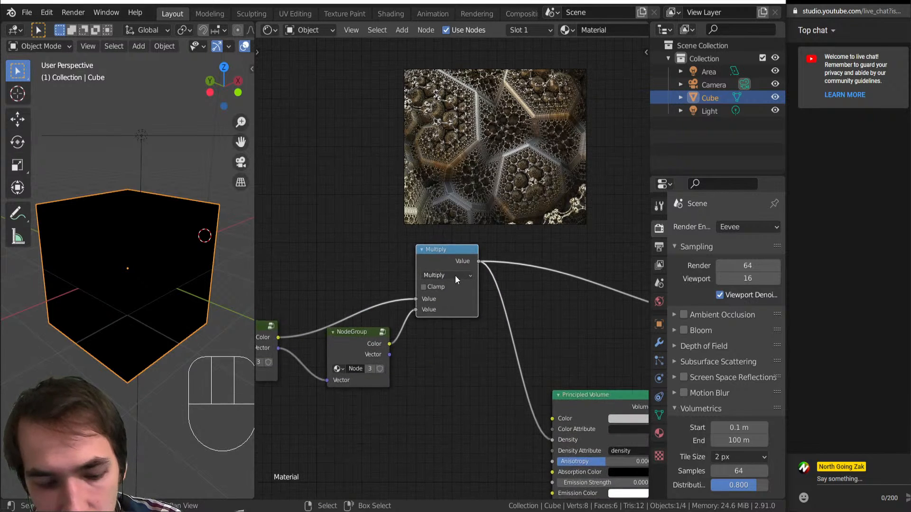
key("shift+s")
mouse_move(463, 327)
left_click(565, 395)
left_click(438, 275)
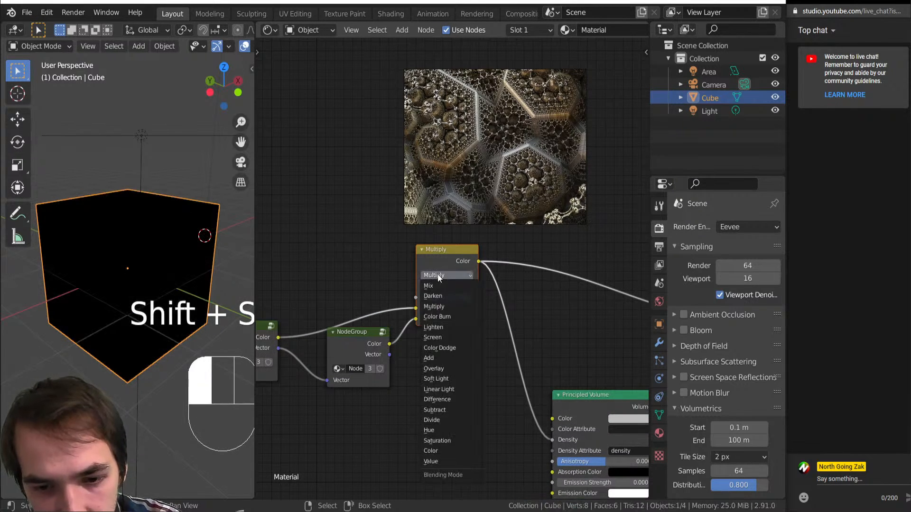
left_click(433, 337)
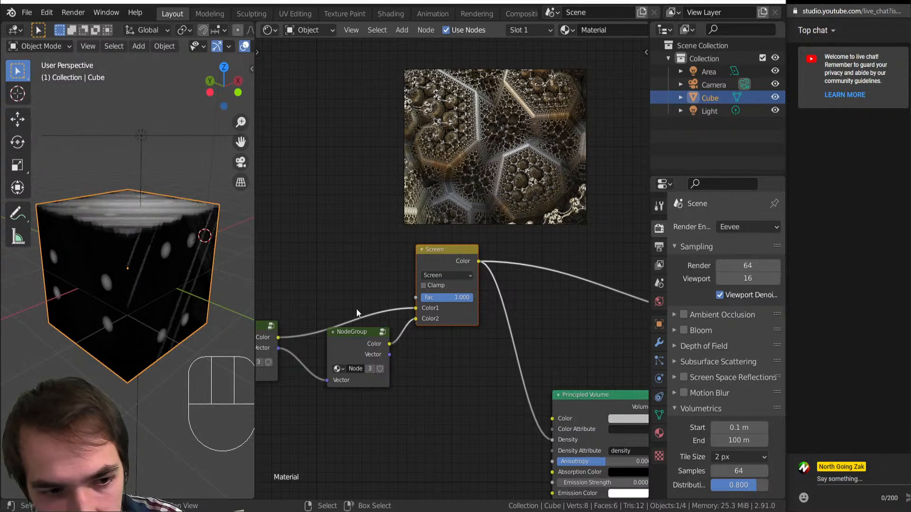
Step: Switch the material preview back to the Principled Volume and inspect the blended cloud in the cube
mouse_move(111, 286)
middle_mouse_down()
mouse_move(122, 272)
mouse_move(106, 278)
mouse_move(86, 334)
mouse_move(108, 288)
middle_mouse_up()
scroll(450, 318, "down", 3)
middle_click_drag(612, 349, 527, 370)
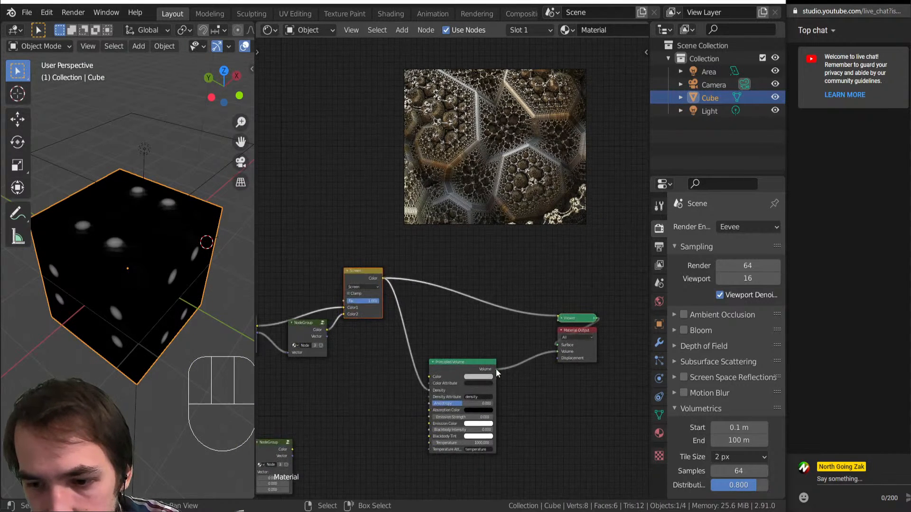
left_click(484, 370, "ctrl+shift")
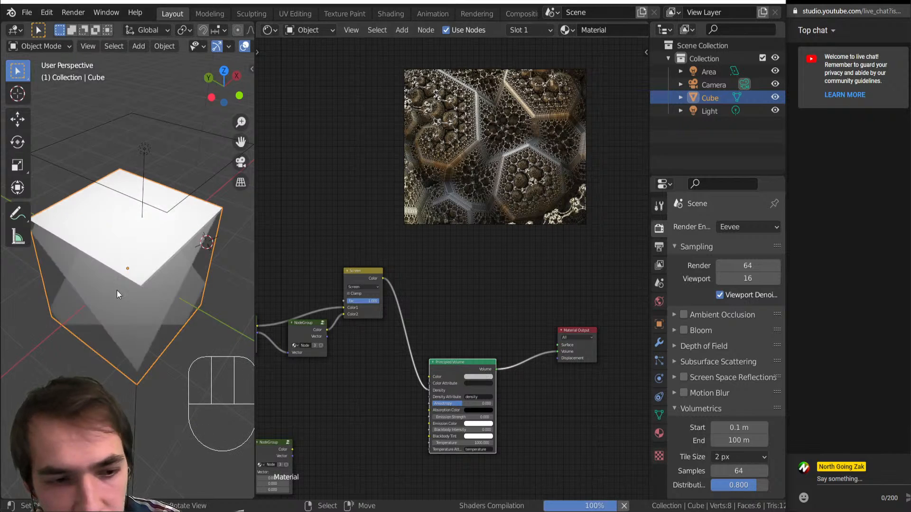
middle_click_drag(182, 323, 120, 306)
Step: Duplicate the Screen node and insert the copy on the link between it and the volume's Density
middle_click_drag(321, 325, 489, 298)
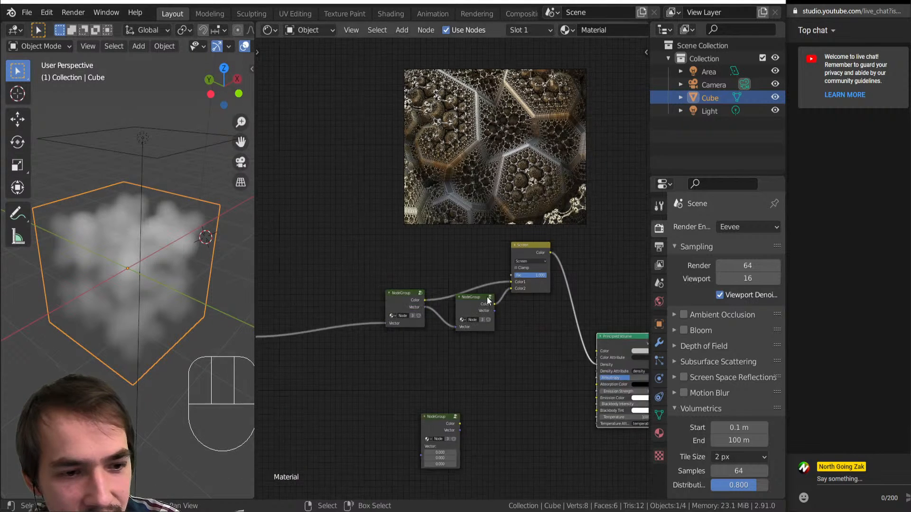
scroll(460, 282, "up", 3)
scroll(490, 307, "down", 2)
left_click_drag(525, 260, 520, 242)
key("shift+d")
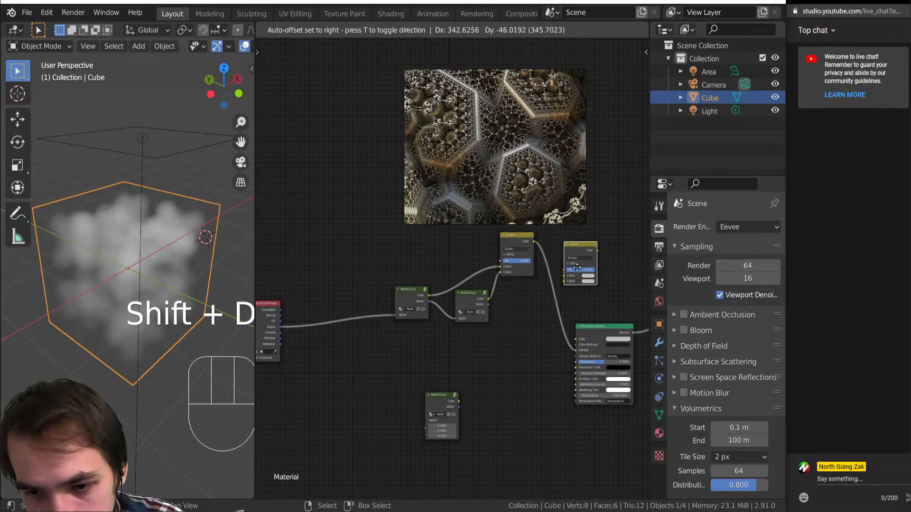
left_click(521, 306)
Step: Duplicate the second node group, feed the second group's Vector into the copy, and connect the copy's Color to the new Screen node's Color2
scroll(474, 303, "up", 3)
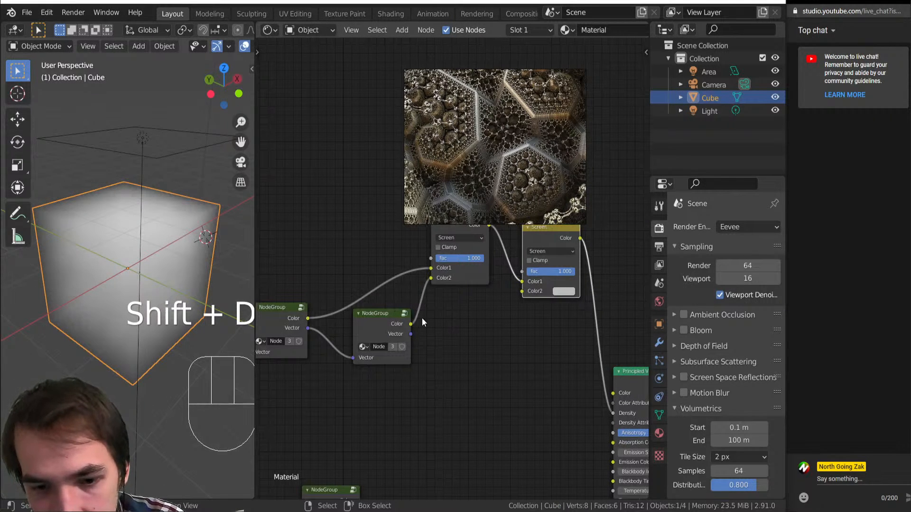
scroll(471, 288, "down", 2)
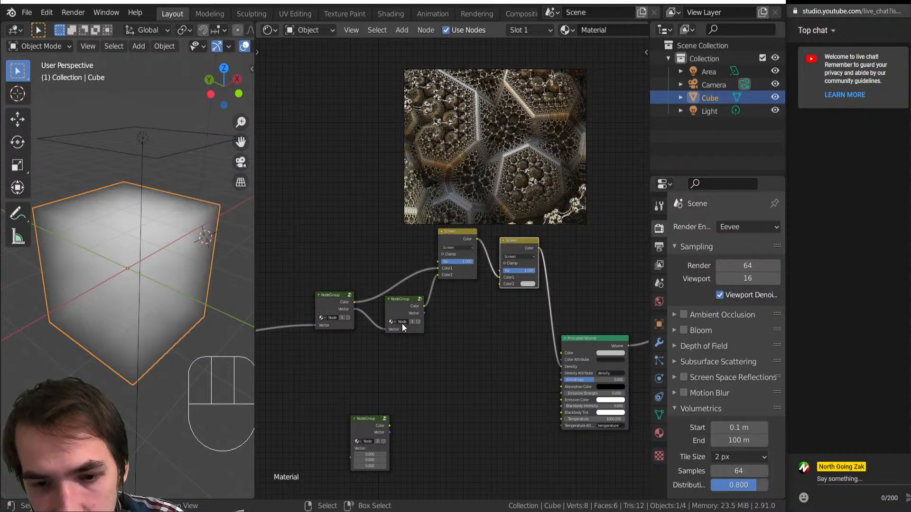
left_click(405, 310)
key("shift+d")
left_click(464, 321)
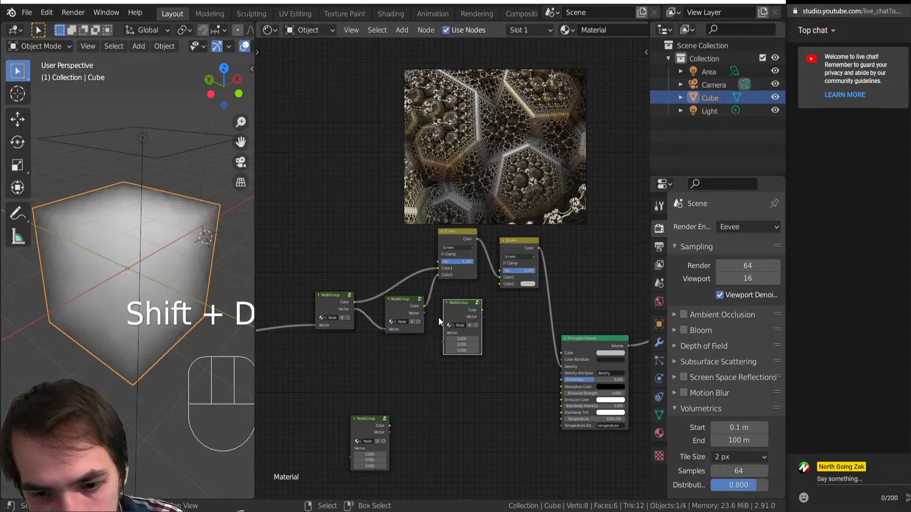
left_click_drag(423, 314, 445, 341)
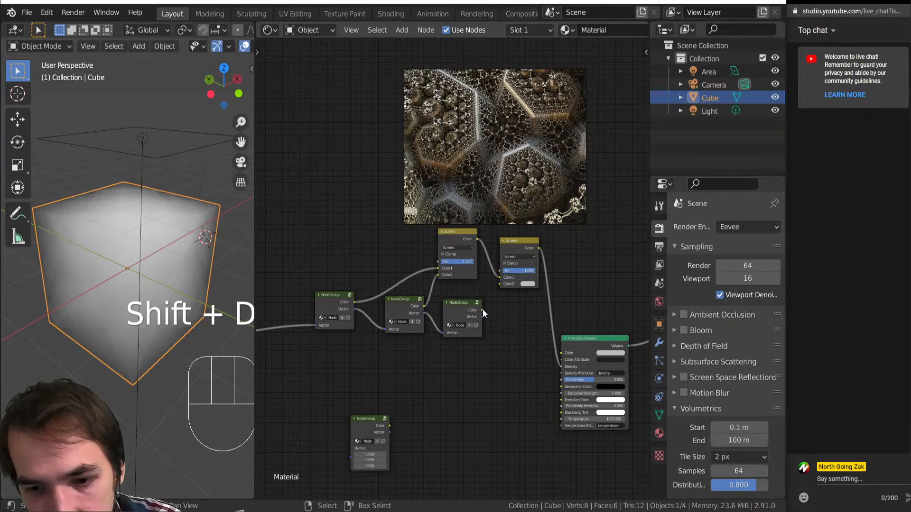
left_click_drag(483, 310, 501, 283)
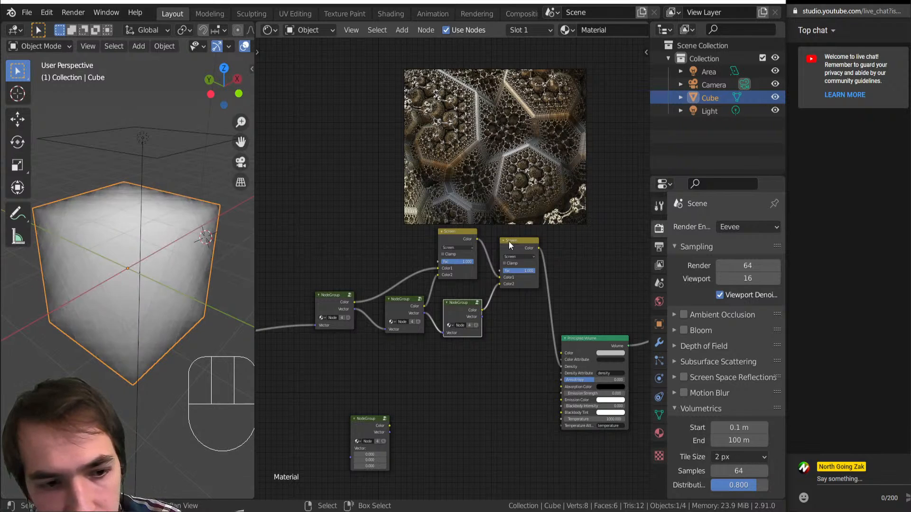
middle_click_drag(88, 304, 115, 324)
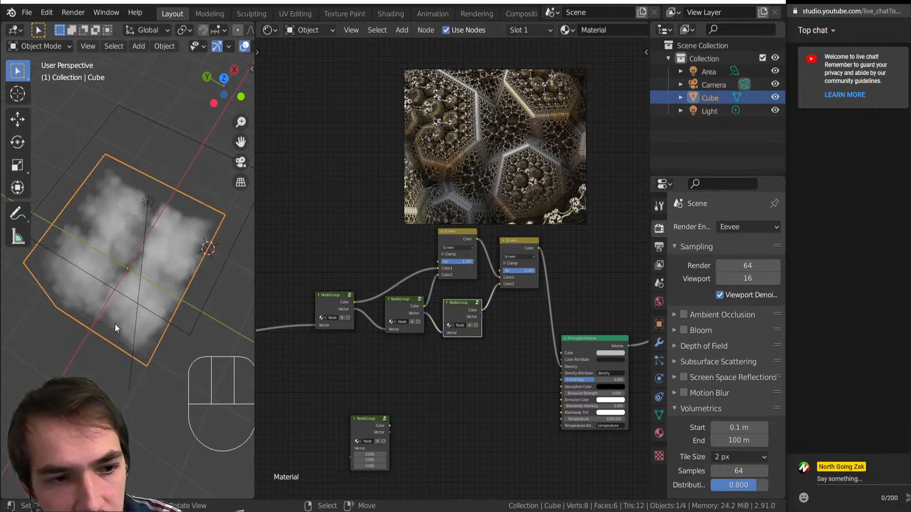
scroll(113, 326, "up", 4)
scroll(112, 326, "down", 6)
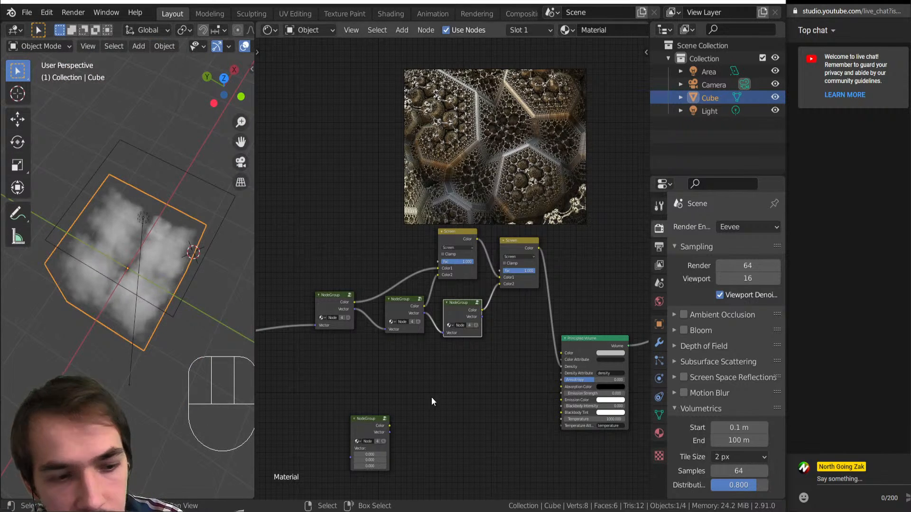
Step: Add a Noise Texture below the node groups and connect its Fac to the Principled Volume's Density
key("shift+a")
key("t")
key("n")
left_click(480, 360)
scroll(525, 393, "up", 7)
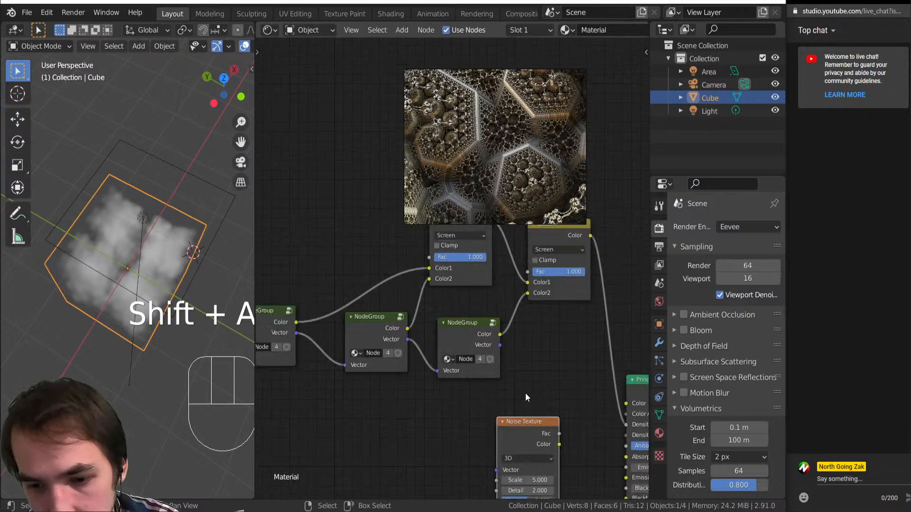
middle_click_drag(526, 393, 294, 270)
scroll(445, 341, "up", 2)
left_click_drag(362, 341, 454, 326)
middle_click_drag(345, 357, 471, 300)
scroll(443, 391, "up", 5)
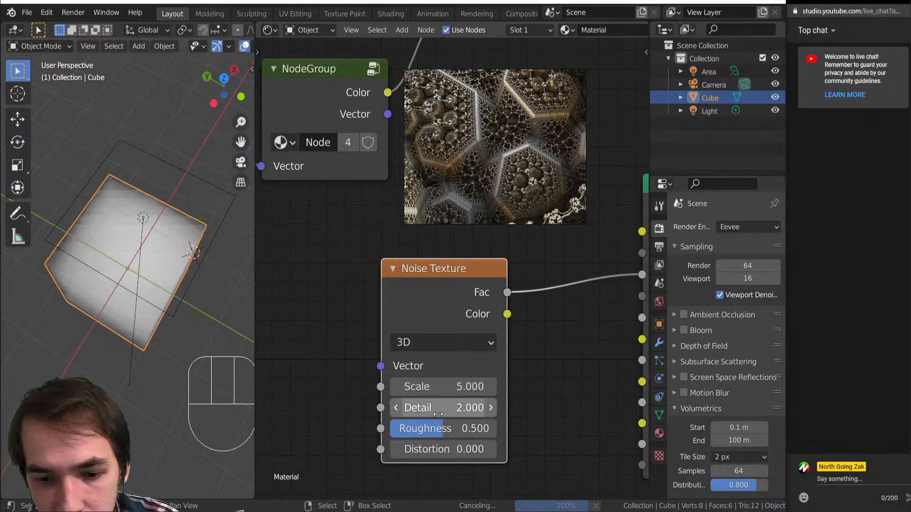
middle_click_drag(427, 411, 374, 431)
middle_click_drag(76, 277, 240, 241)
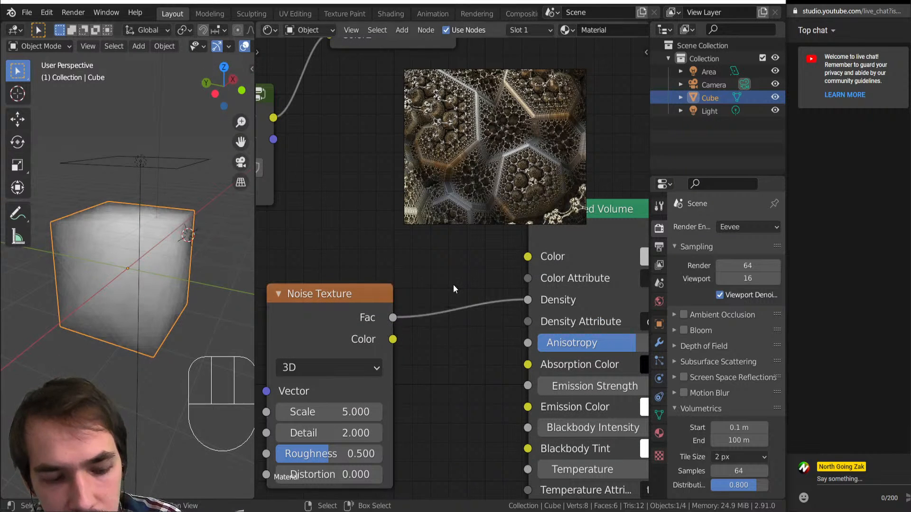
Step: Insert a Math node between the Noise Texture and the volume's Density, set to Greater Than with a threshold of 0.6
key("shift+a")
left_click(503, 227)
left_click(468, 277)
left_click(514, 338)
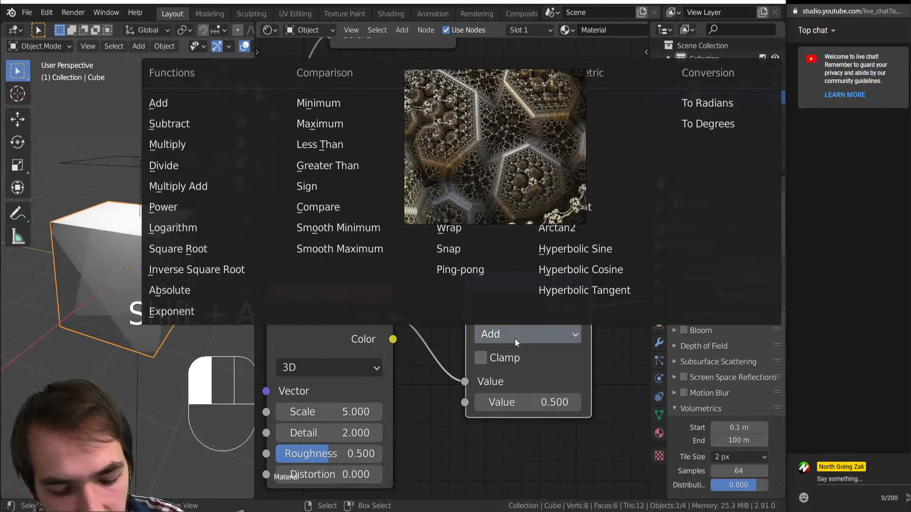
key("g")
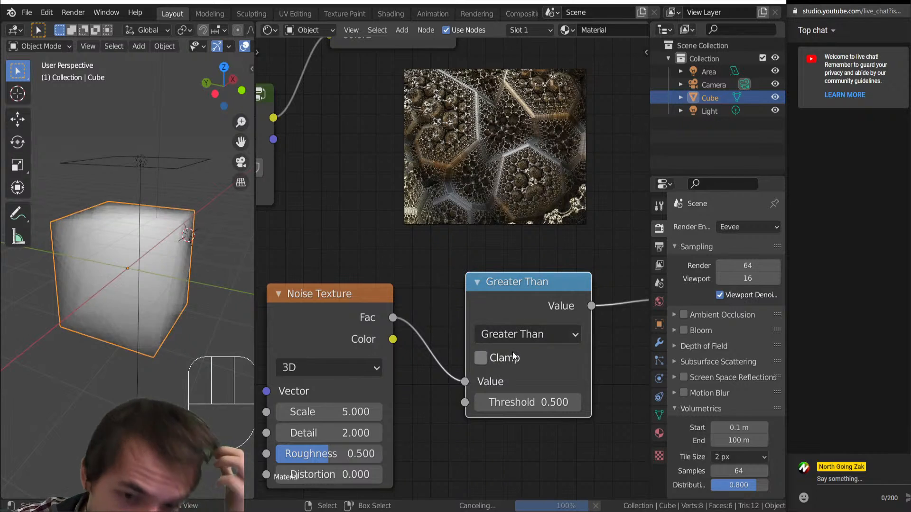
mouse_move(76, 290)
middle_mouse_down()
mouse_move(66, 294)
mouse_move(147, 316)
middle_mouse_up()
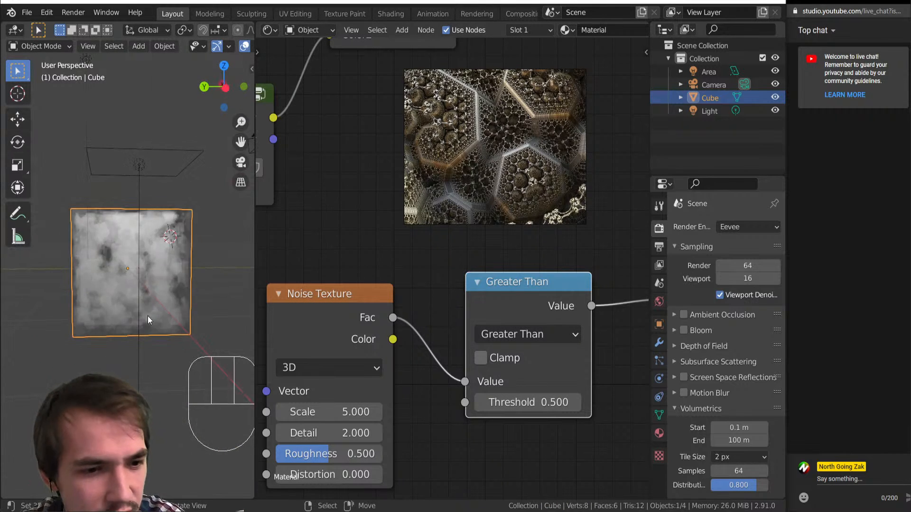
scroll(152, 321, "up", 5)
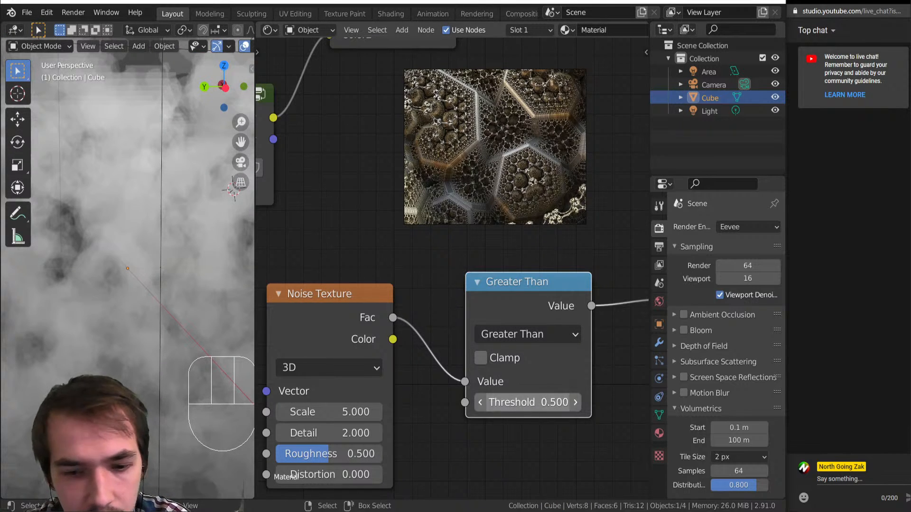
left_click_drag(527, 402, 545, 402)
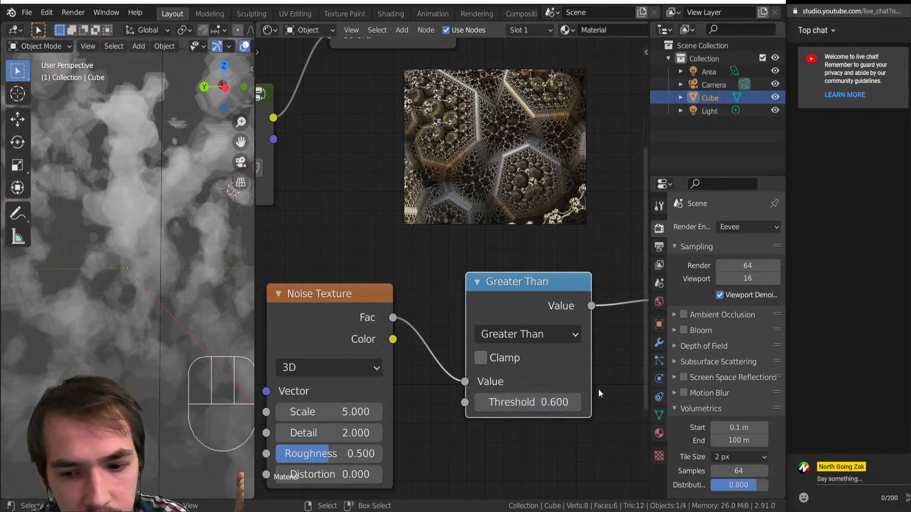
scroll(158, 305, "down", 3)
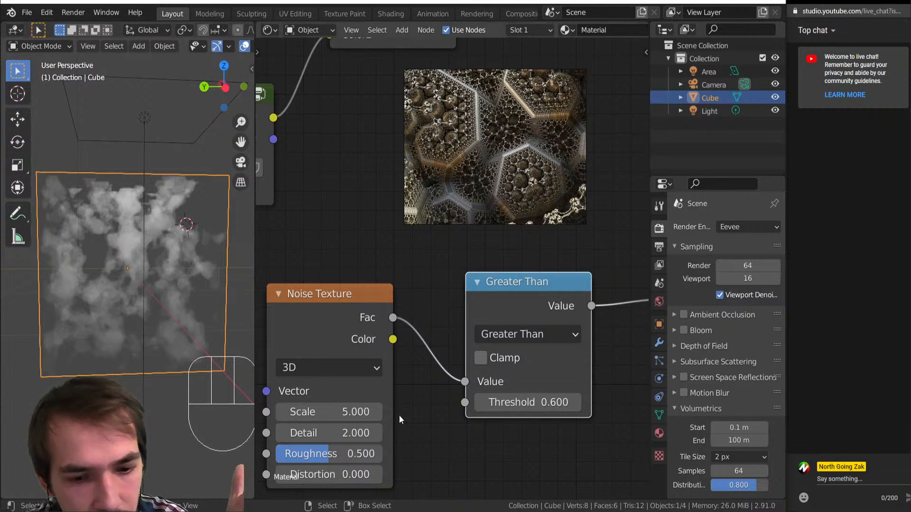
Step: Set the Noise Texture's Detail to 16 and its Roughness to 0.662
left_click_drag(324, 429, 380, 432)
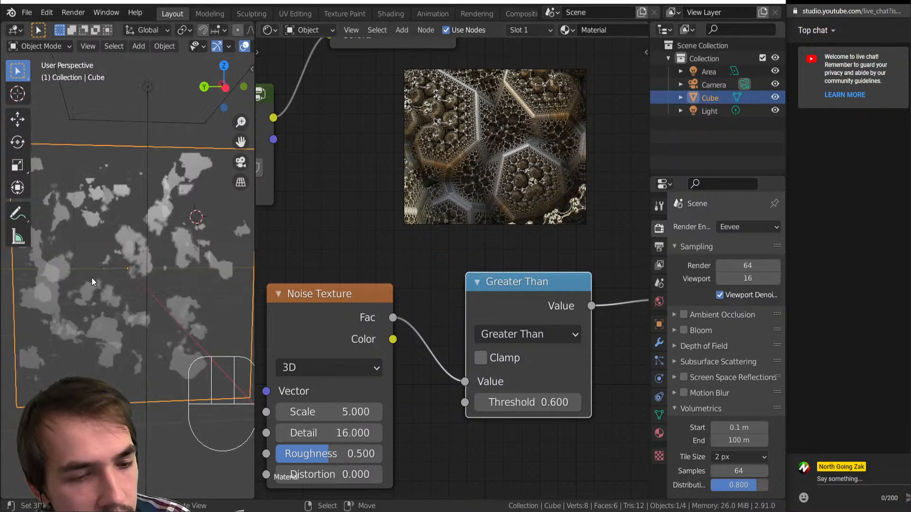
scroll(93, 278, "up", 4)
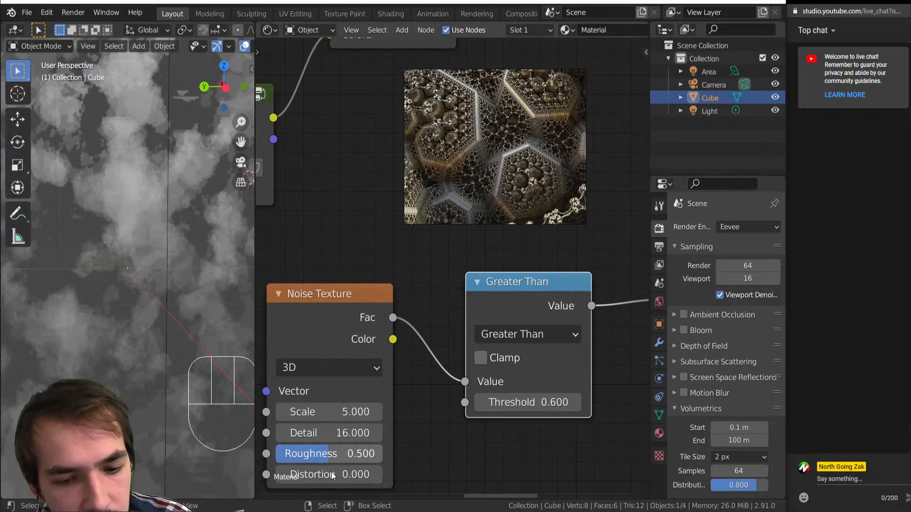
mouse_move(313, 454)
left_mouse_down()
mouse_move(354, 454)
mouse_move(330, 454)
left_mouse_up()
scroll(136, 223, "down", 2)
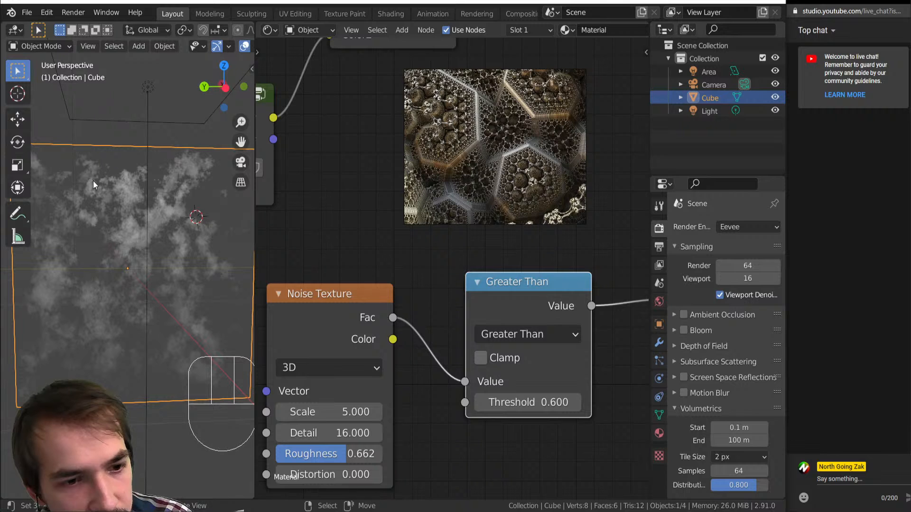
scroll(381, 335, "down", 3)
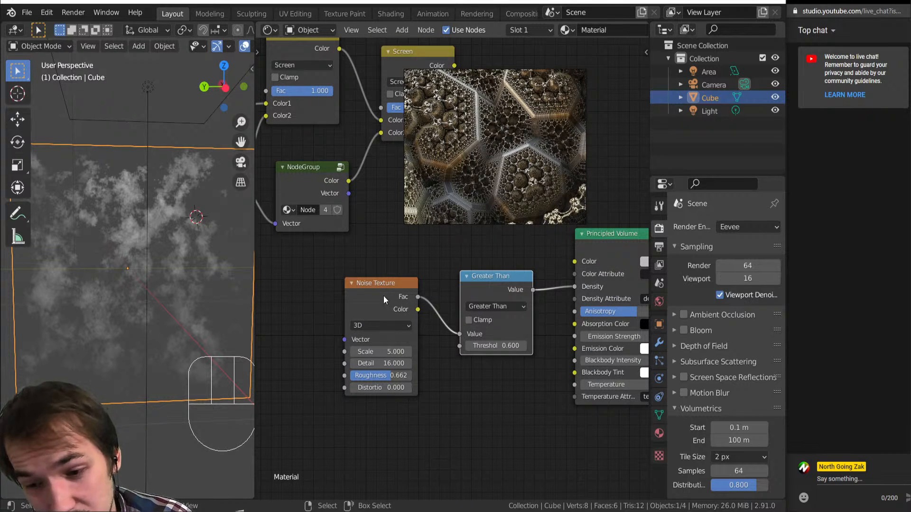
Step: Preview the Noise Texture's Fac on the cube's surface for comparison and return the preview to the Principled Volume
middle_click_drag(115, 256, 183, 250)
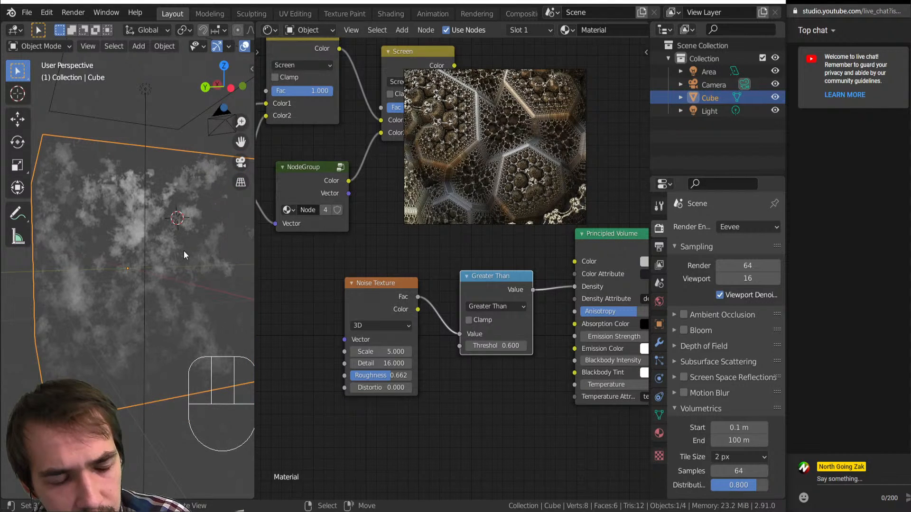
left_click(388, 303, "ctrl+shift")
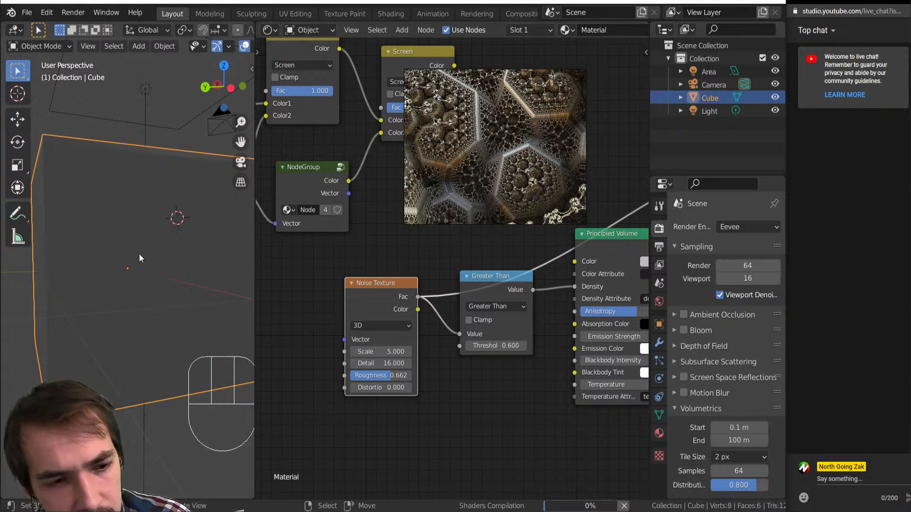
scroll(113, 316, "down", 5)
middle_click_drag(112, 313, 157, 289)
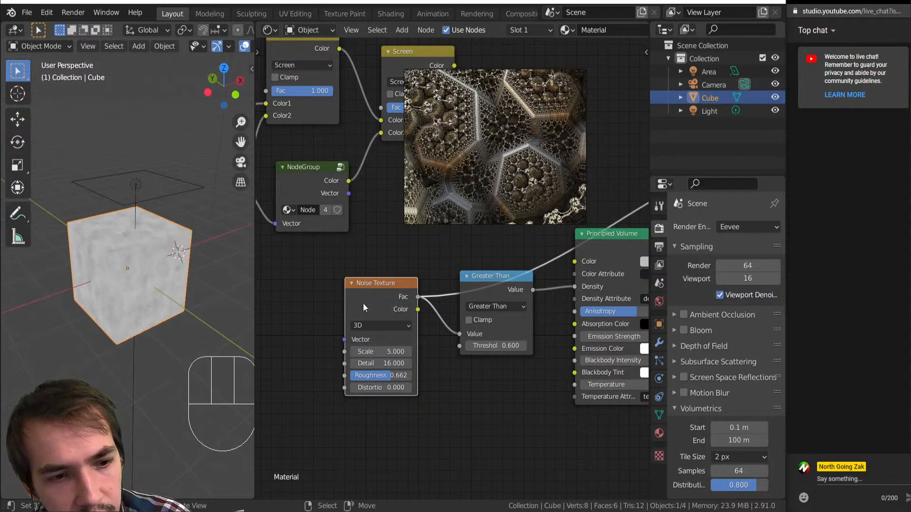
middle_click_drag(620, 237, 447, 272)
left_click(449, 271, "ctrl+shift")
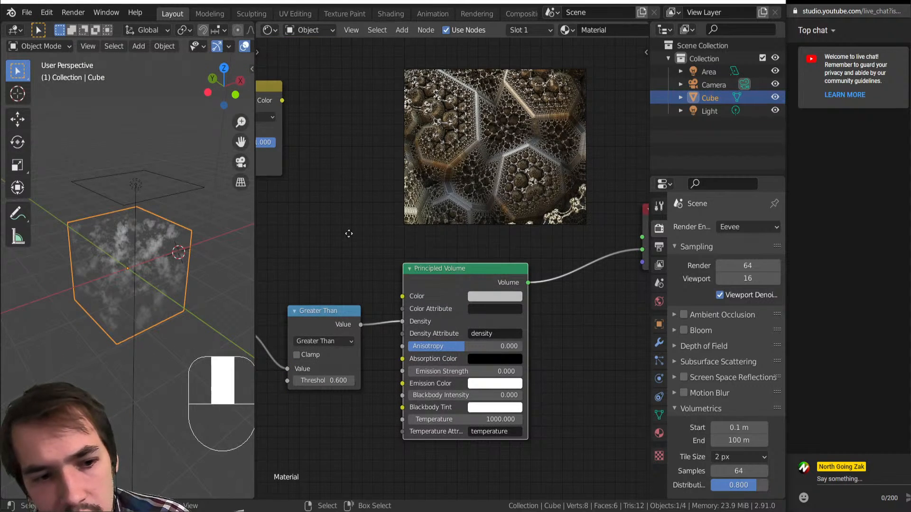
Step: Delete the Noise Texture and Greater Than nodes that feed the Principled Volume's Density
middle_click_drag(349, 234, 527, 309)
scroll(403, 391, "down", 3)
left_click_drag(397, 302, 497, 398)
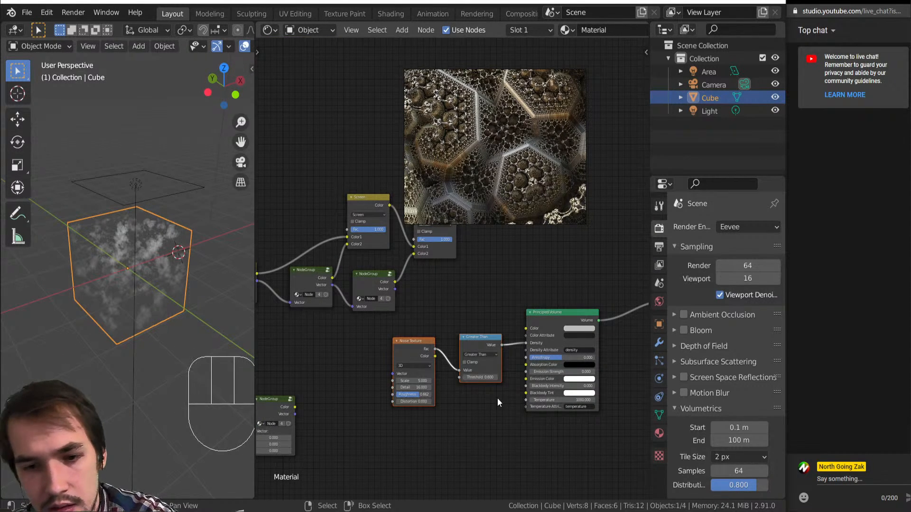
key("Delete")
Step: Preview the last Screen node's Color on the cube's surface and examine the pattern from several angles
middle_click_drag(436, 274, 419, 369)
left_click(422, 308, "ctrl+shift")
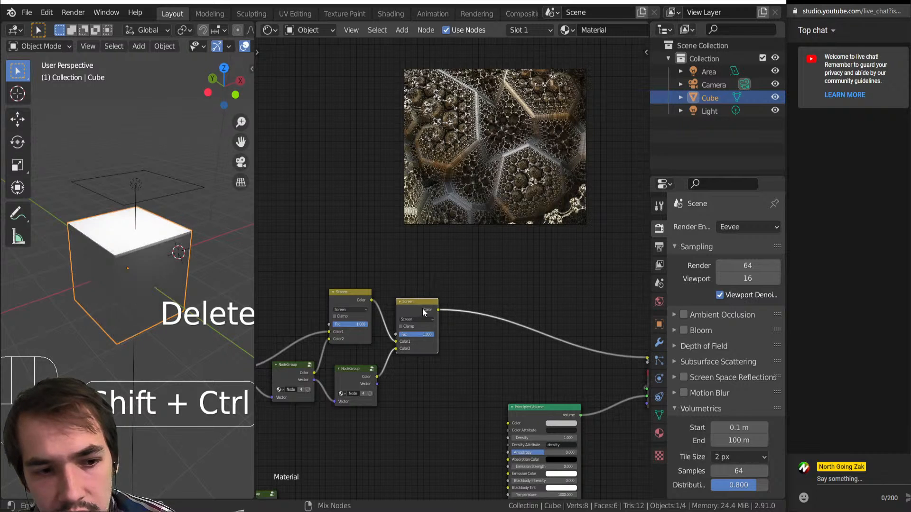
middle_click_drag(157, 273, 133, 266)
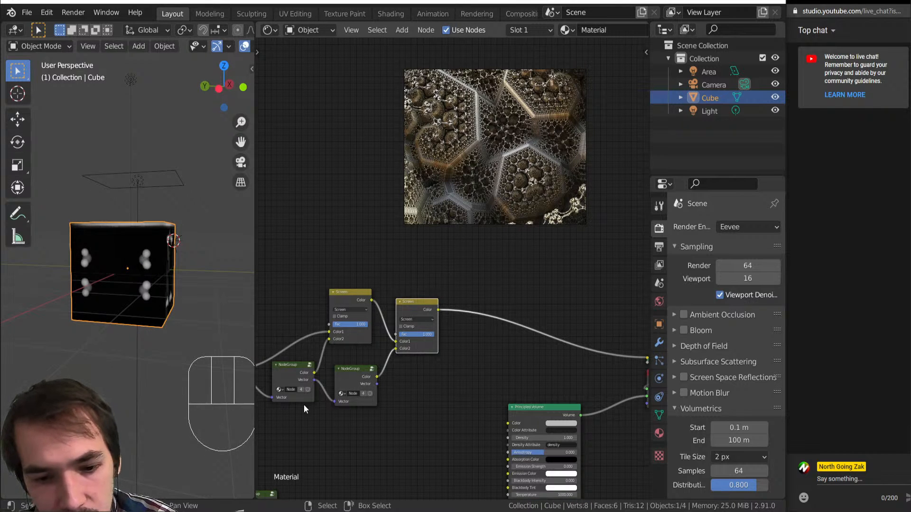
middle_click_drag(156, 314, 95, 308)
scroll(129, 284, "up", 4)
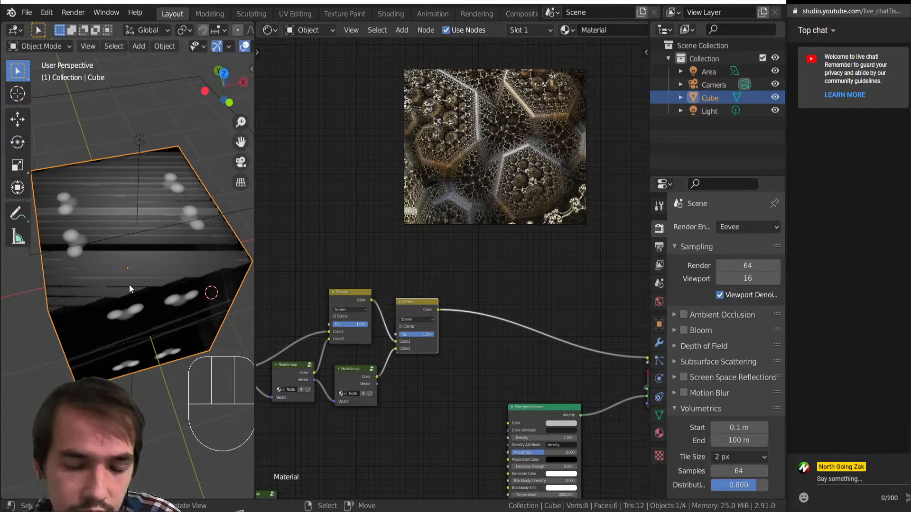
Step: Return the preview to the Principled Volume and connect the last Screen node's Color to its Density
middle_click_drag(486, 386, 451, 370)
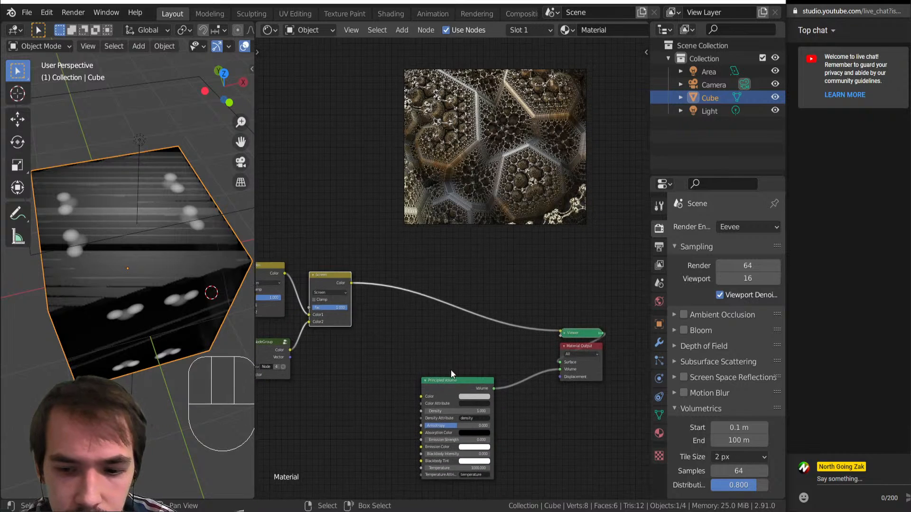
left_click(455, 387, "ctrl+shift")
left_click(392, 369)
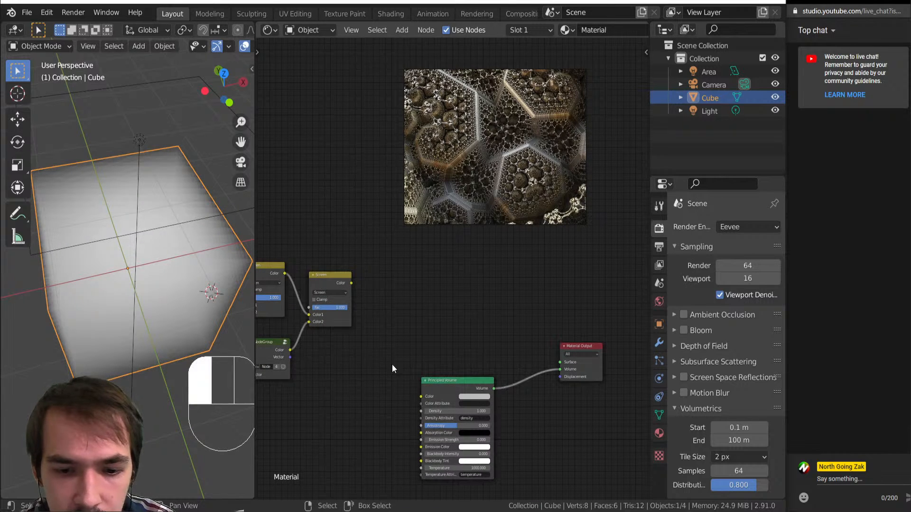
left_click_drag(351, 283, 421, 411)
middle_click_drag(190, 300, 60, 363)
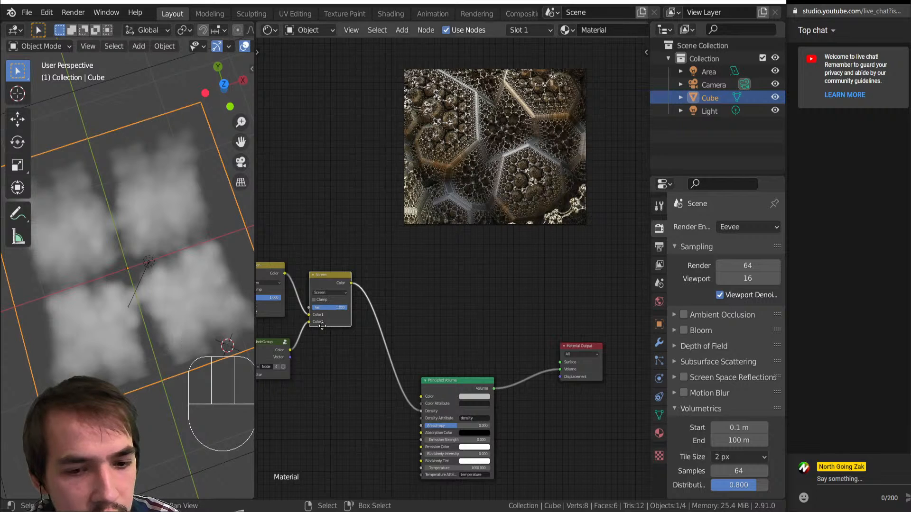
Step: Disconnect the first Screen node from the last Screen node's Color1 and set that Color1 to black
middle_click_drag(282, 321, 451, 312)
scroll(451, 312, "up", 2)
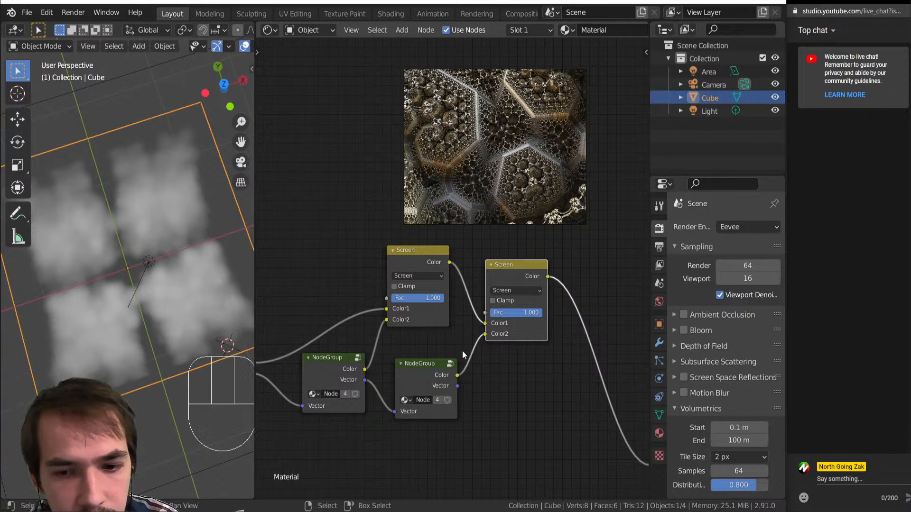
left_click_drag(486, 324, 472, 321)
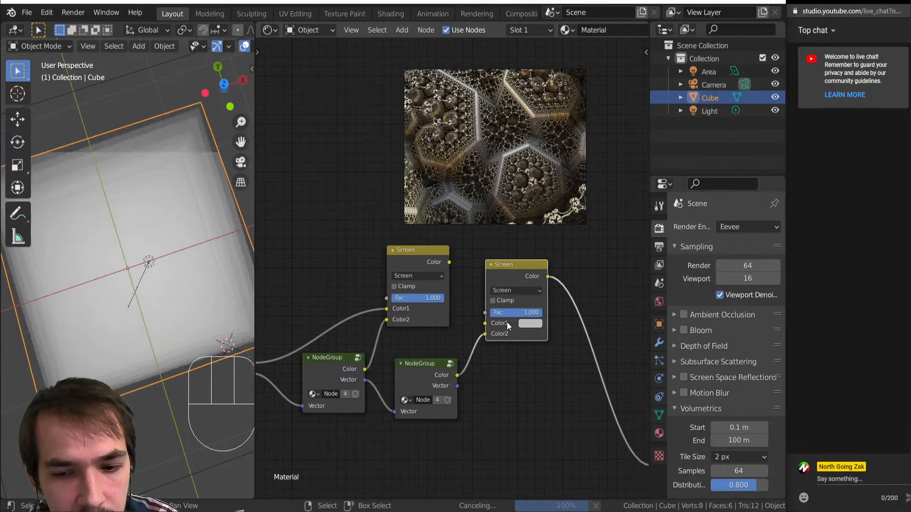
left_click(530, 323)
left_click_drag(594, 209, 595, 259)
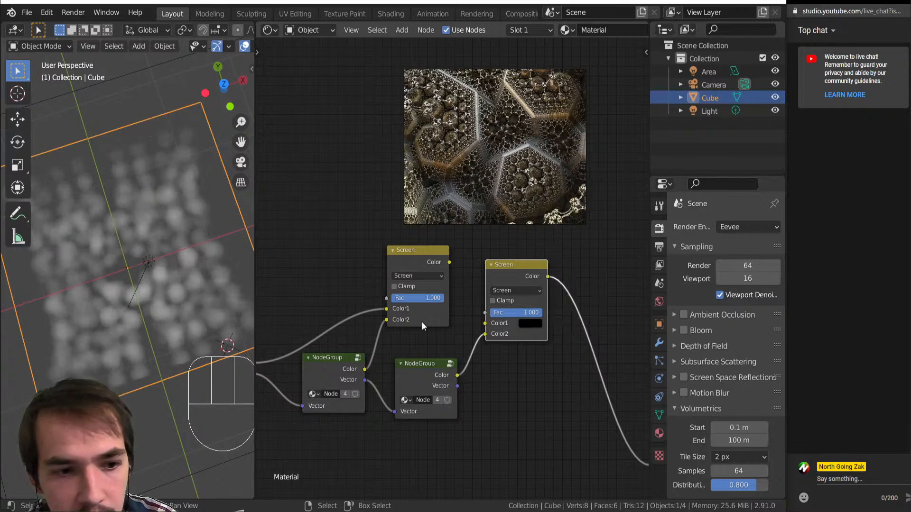
Step: Unlink the first Screen node's Color1, set its Fac to 0, and route its Color to Density through a new reroute
middle_click_drag(430, 321, 489, 315)
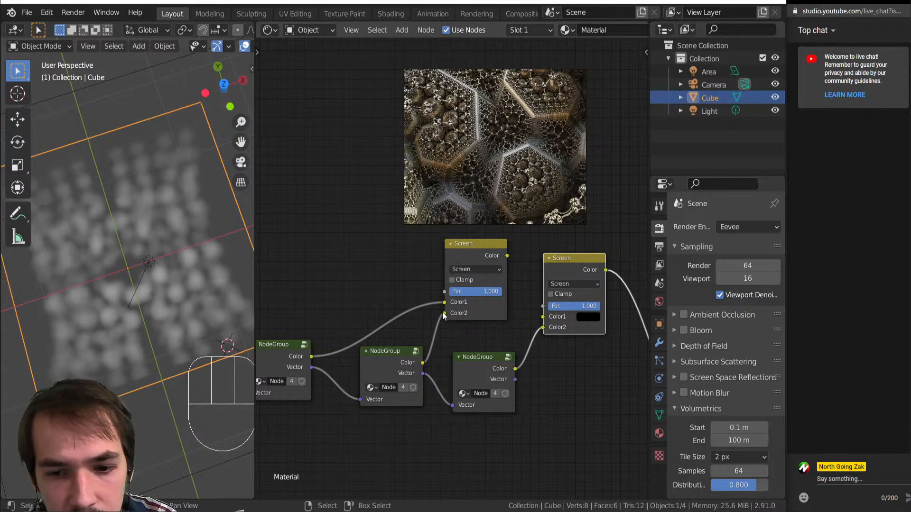
mouse_move(443, 302)
left_mouse_down()
mouse_move(481, 299)
mouse_move(436, 291)
left_mouse_up()
middle_click_drag(510, 306, 434, 285)
right_click(598, 329, "shift")
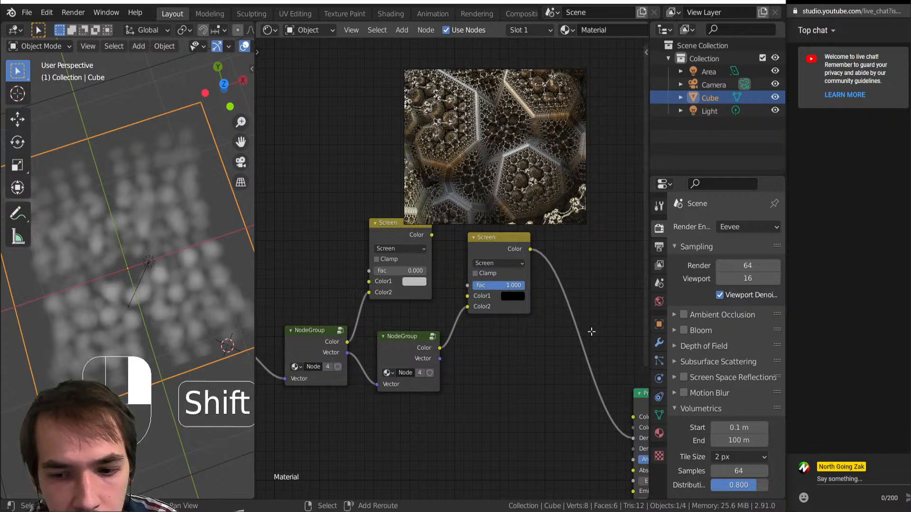
right_click_drag(590, 329, 585, 346, "shift")
left_click_drag(432, 236, 583, 342)
mouse_move(618, 366)
middle_mouse_down()
mouse_move(417, 294)
mouse_move(603, 420)
middle_mouse_up()
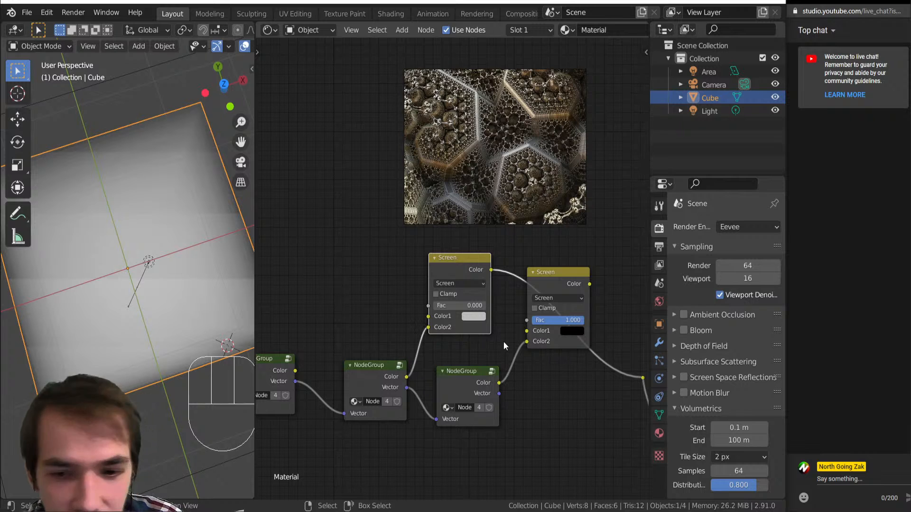
Step: Set the first Screen node's Color1 to black, keeping its Fac at 0
left_click(467, 316)
left_click_drag(543, 234, 540, 254)
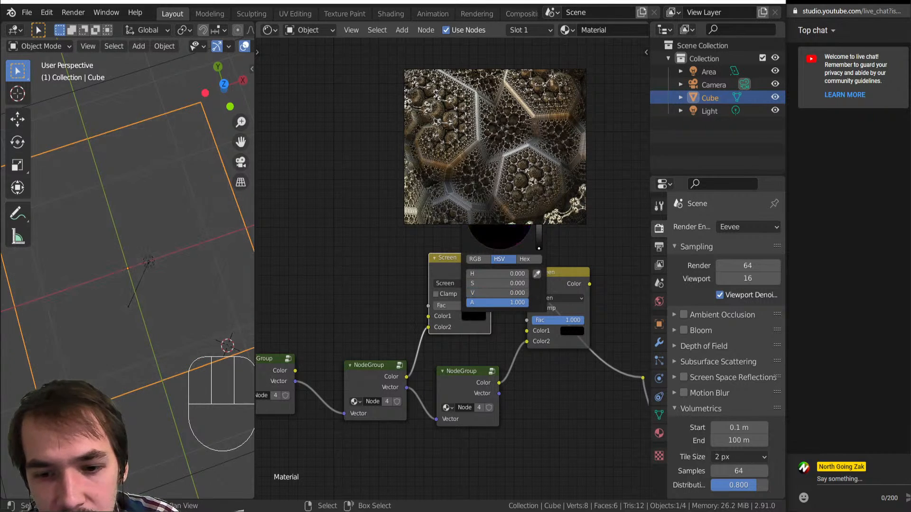
middle_click_drag(42, 319, 137, 260)
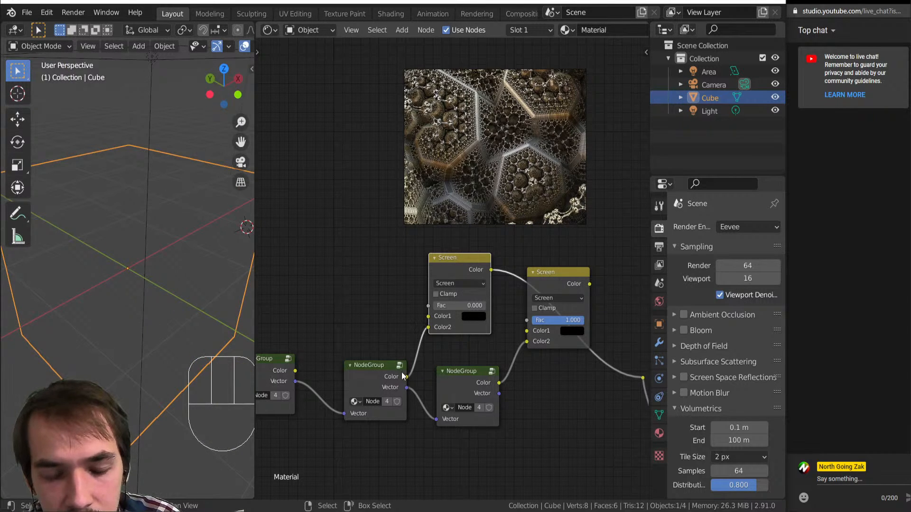
left_click_drag(458, 307, 433, 308)
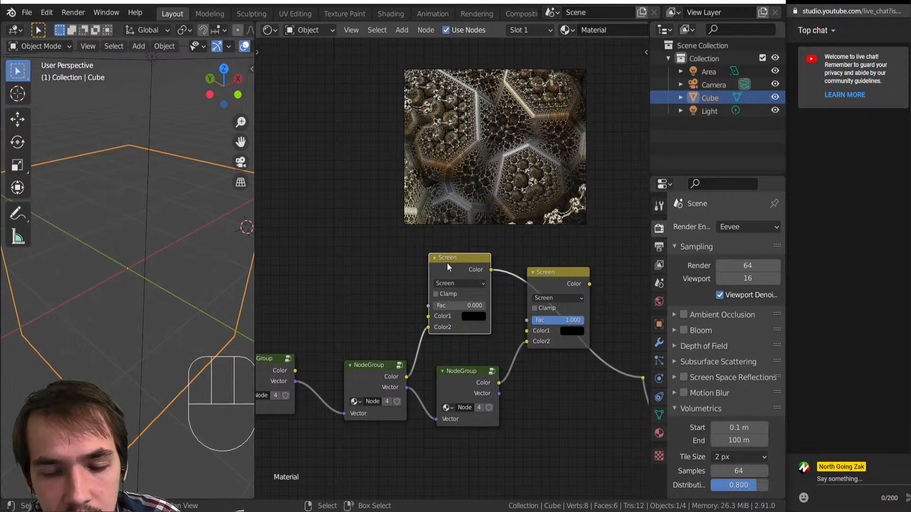
key("shift+d")
left_click(348, 257)
middle_click_drag(301, 381, 359, 388)
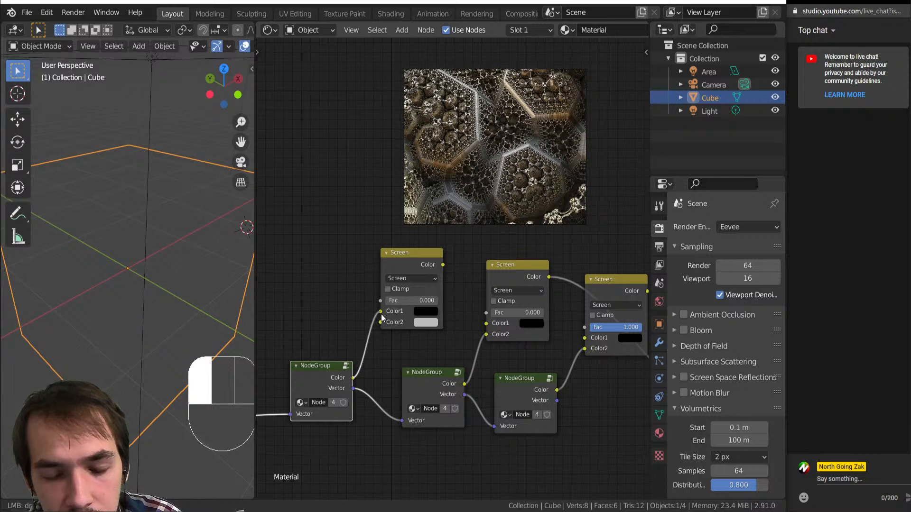
left_click_drag(381, 314, 301, 257)
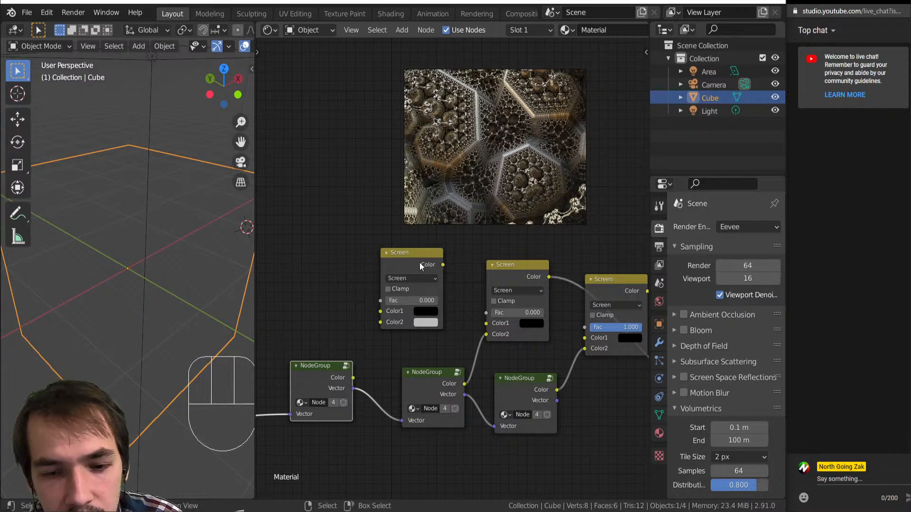
key("Delete")
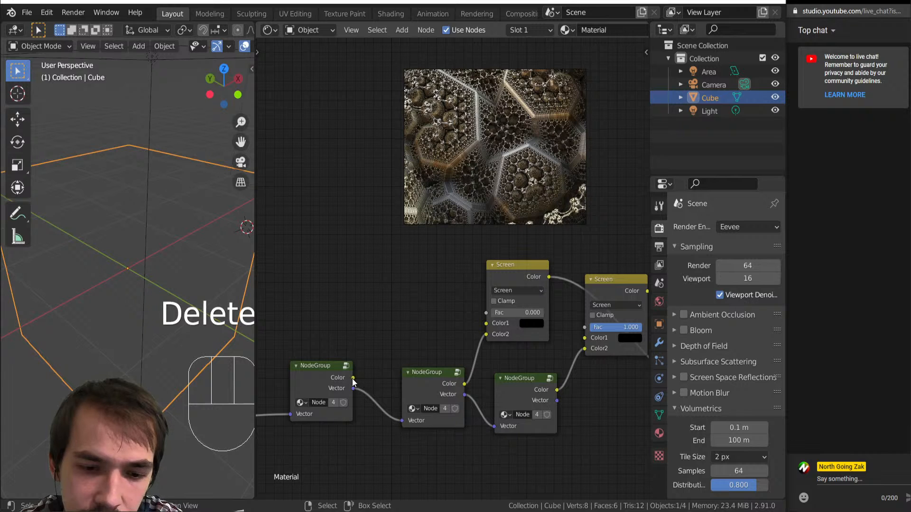
Step: Connect the first NodeGroup's Color to the first Screen node's Color1, and replace its Color2 link with black
left_click_drag(353, 378, 475, 357)
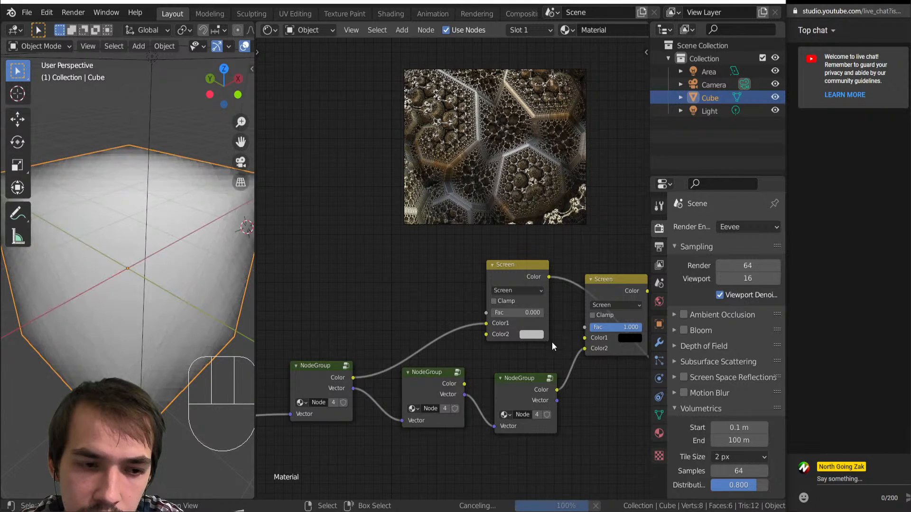
left_click(534, 335)
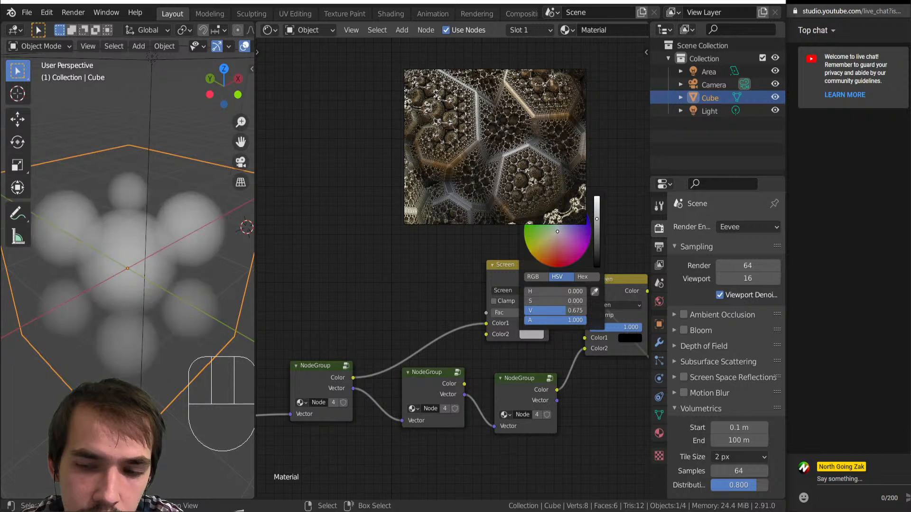
left_click_drag(595, 213, 596, 271)
Step: Reconnect the second NodeGroup's Color to the first Screen node's Color2 and show the volume in front view
left_click_drag(465, 385, 486, 335)
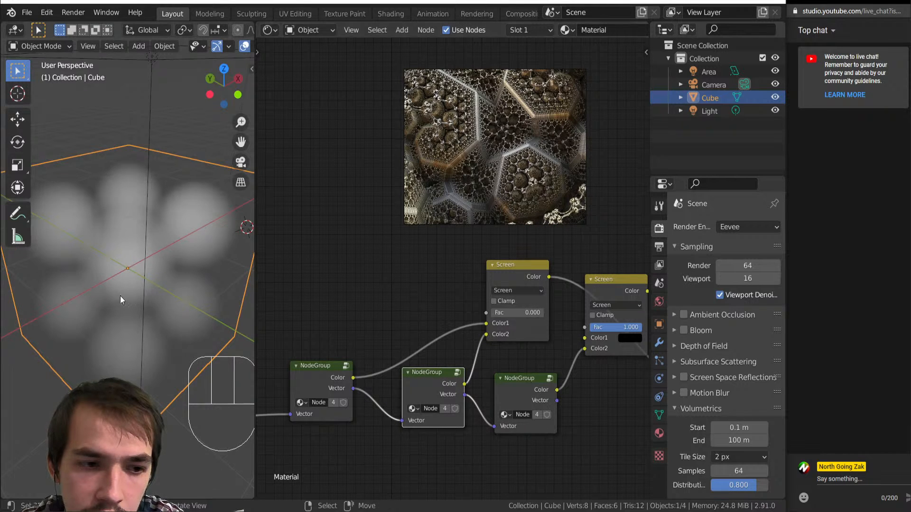
middle_click_drag(120, 295, 120, 349)
middle_click_drag(76, 314, 102, 247)
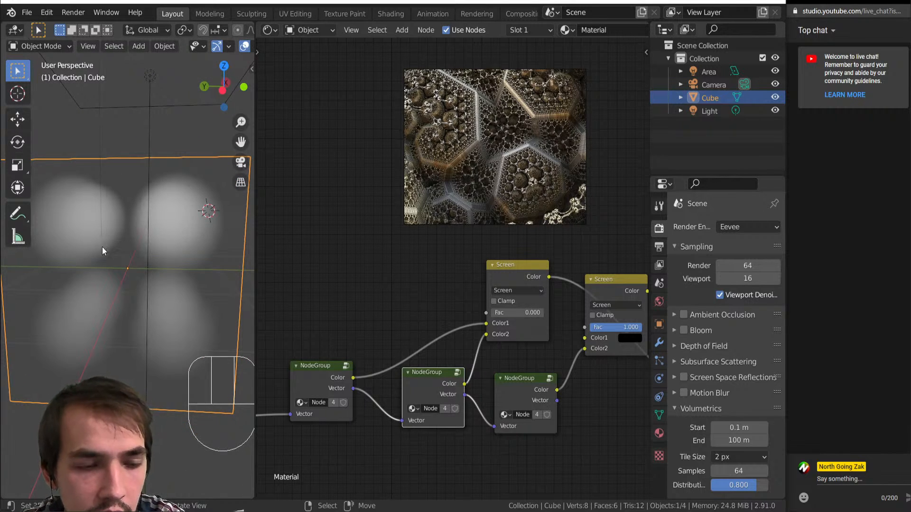
key("KP_1")
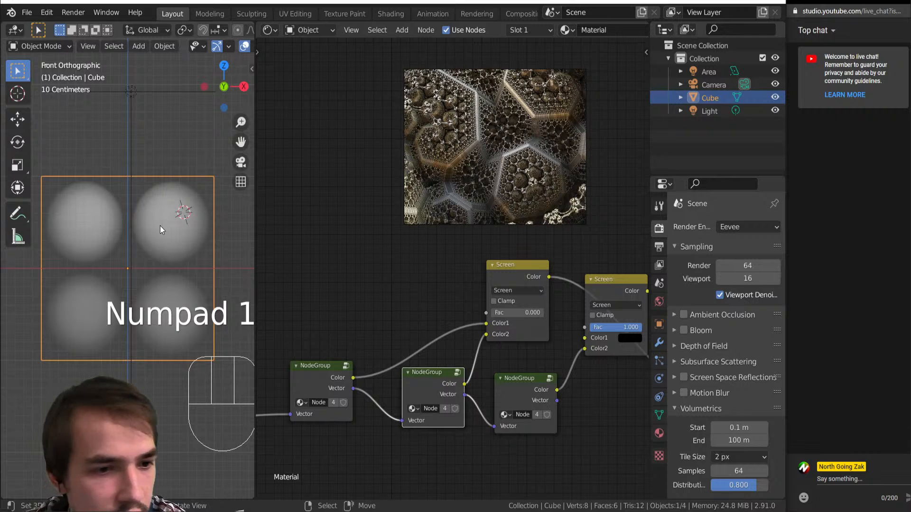
Step: Set the first Screen node's Fac to 1 to blend both NodeGroups fully
left_click_drag(513, 312, 544, 314)
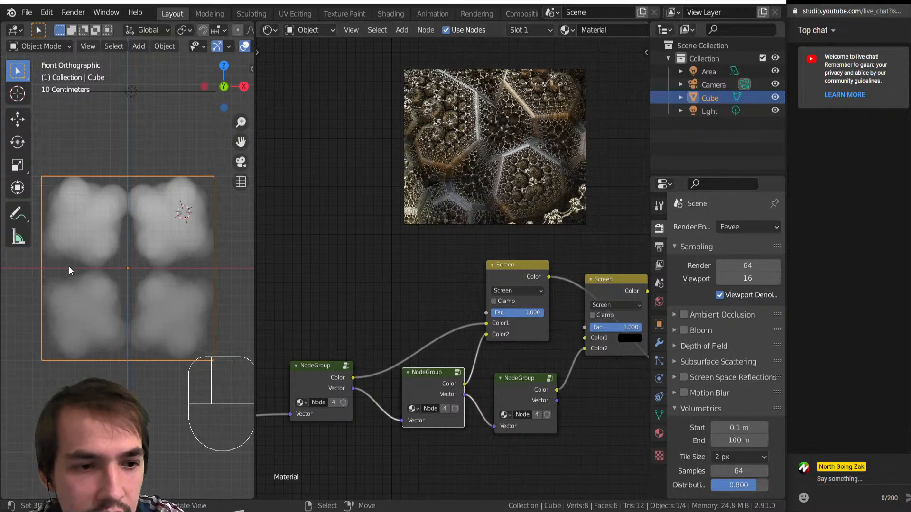
middle_click_drag(69, 266, 41, 351)
mouse_move(621, 324)
left_mouse_down()
mouse_move(603, 327)
mouse_move(638, 327)
left_mouse_up()
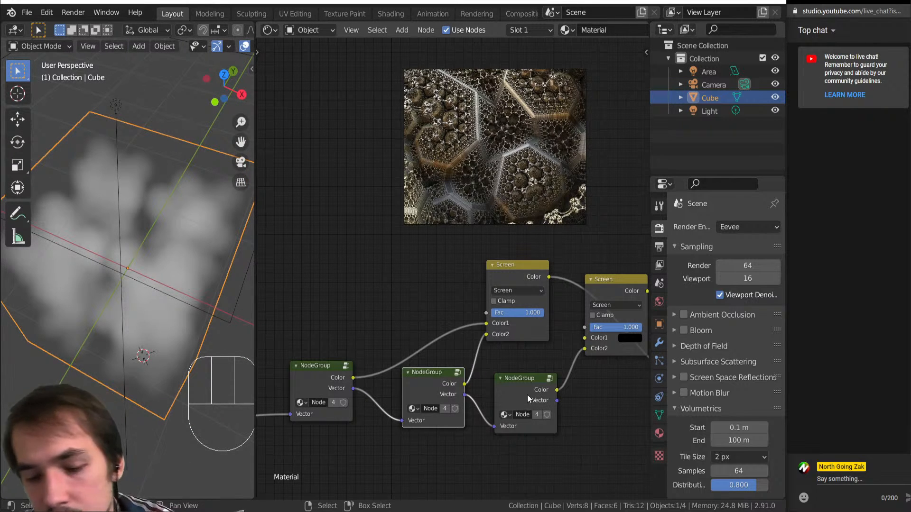
Step: Connect the last Screen node's Color to the reroute that feeds the volume's Density
middle_click_drag(611, 323, 514, 305)
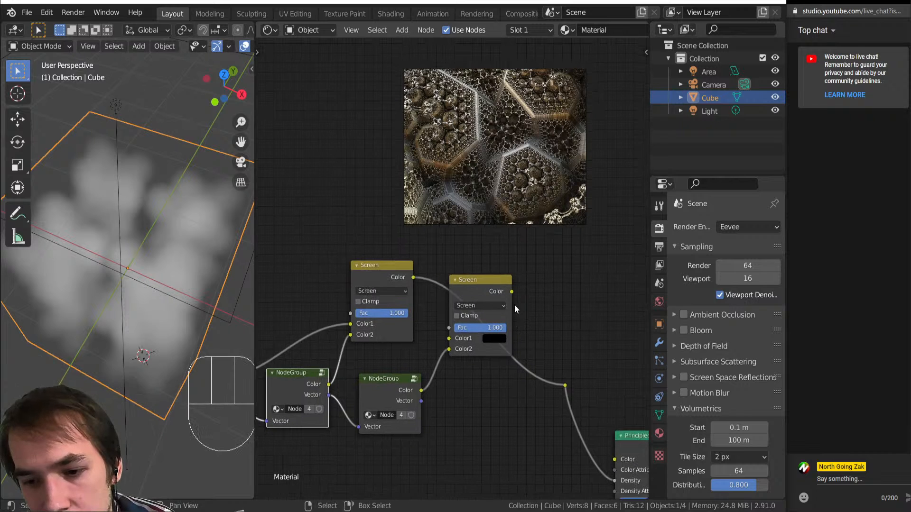
left_click_drag(511, 291, 565, 385)
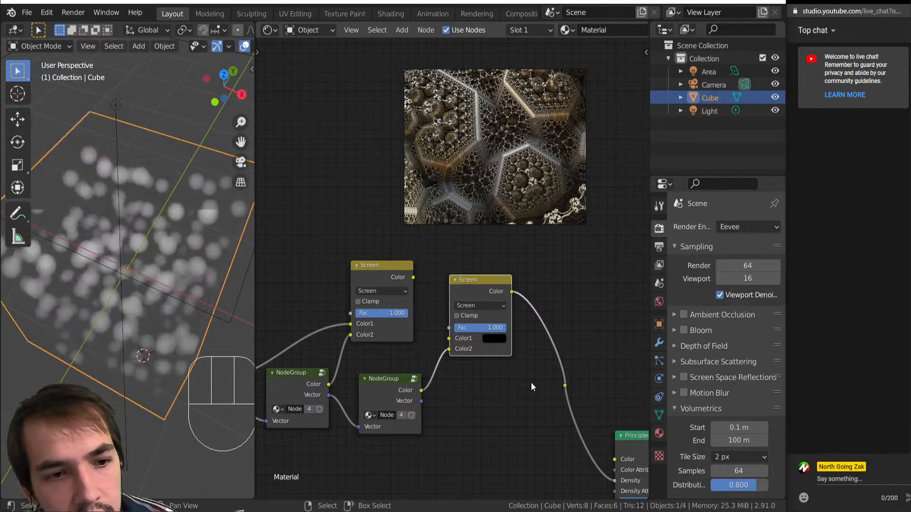
middle_click_drag(189, 262, 173, 283)
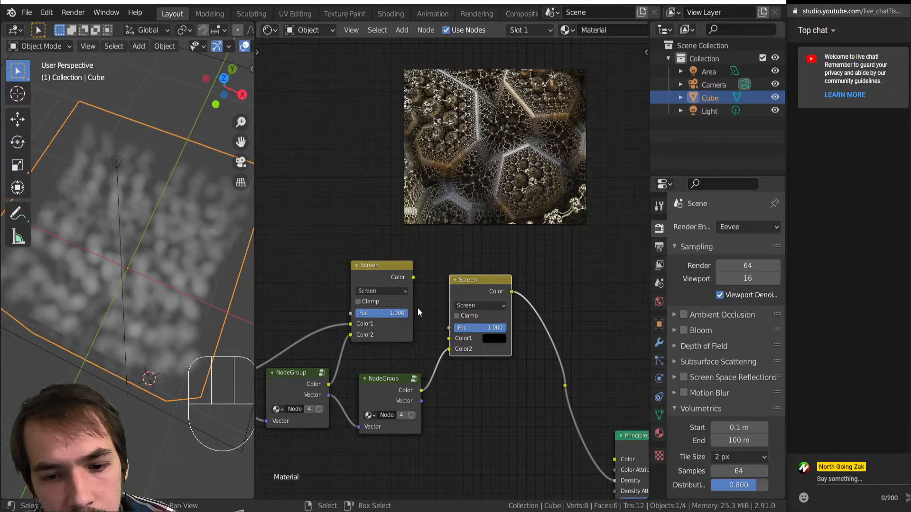
Step: Reconnect the first Screen node's Color to the last Screen node's Color1 and inspect the combined volume
left_click_drag(414, 277, 449, 338)
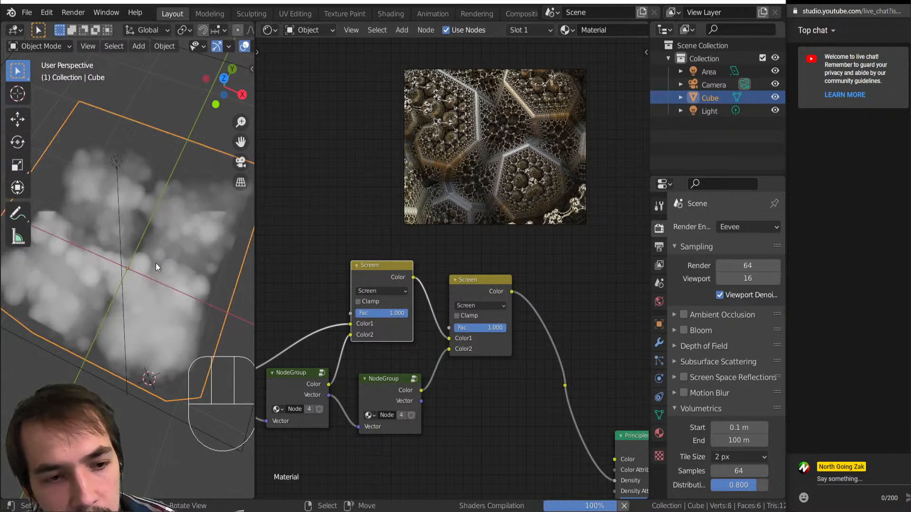
middle_click_drag(156, 263, 262, 301)
scroll(173, 270, "down", 5)
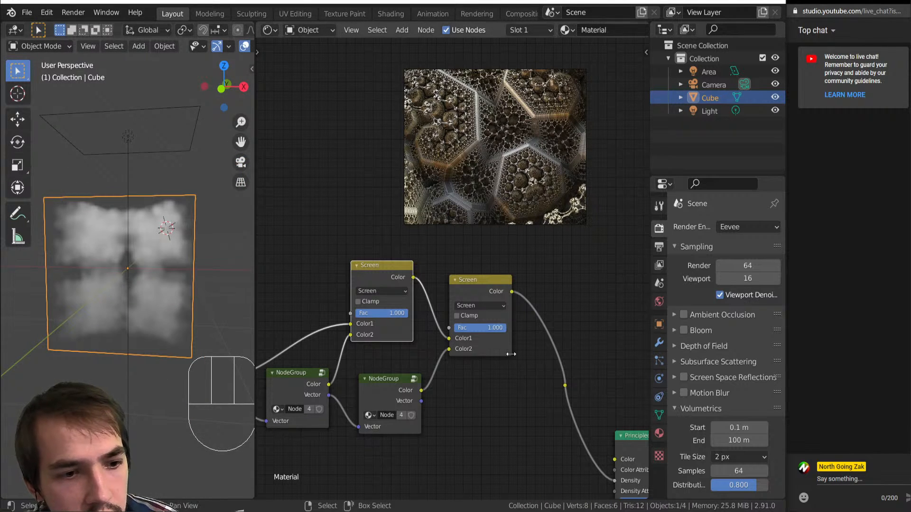
scroll(168, 300, "up", 1)
middle_click_drag(169, 299, 172, 299)
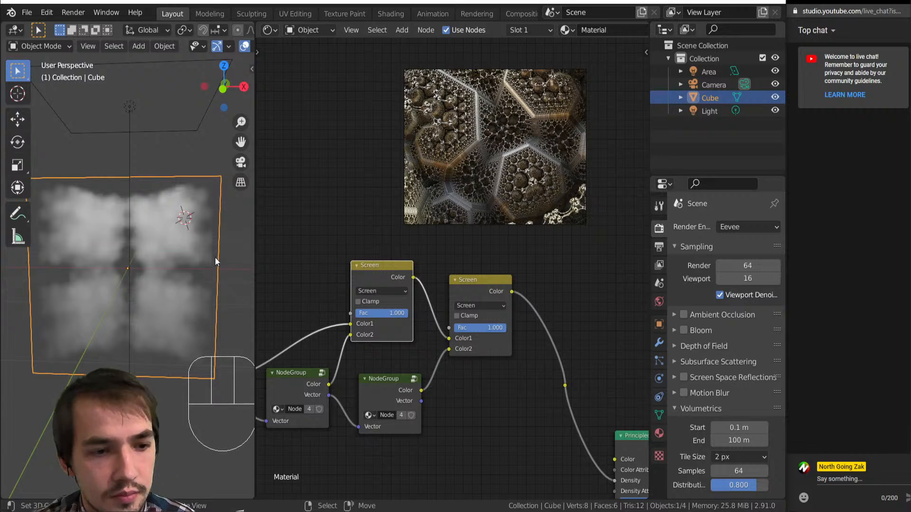
Step: Open the third NodeGroup in the chain for editing
middle_click_drag(359, 362, 386, 369)
left_click(387, 368)
key("Tab")
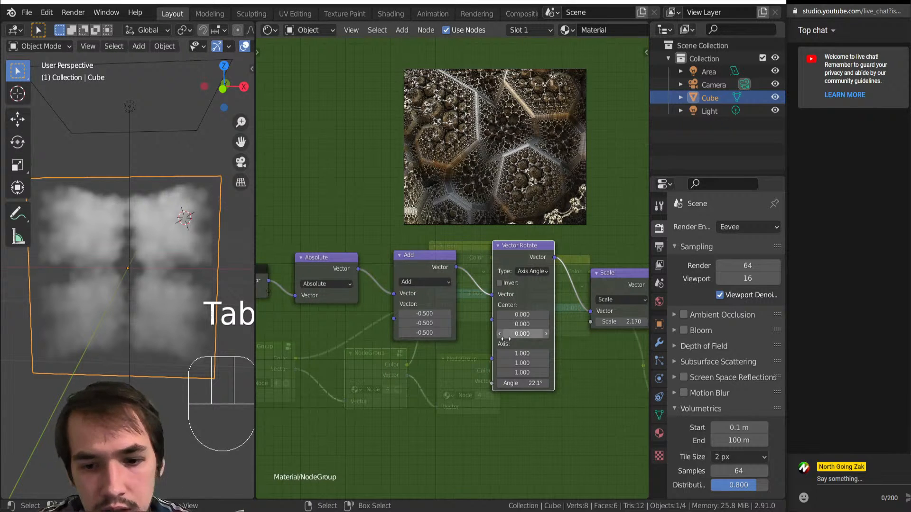
Step: Try a different Angle on the Vector Rotate node inside the group and undo the change
left_click_drag(523, 383, 556, 379)
scroll(480, 332, "down", 3)
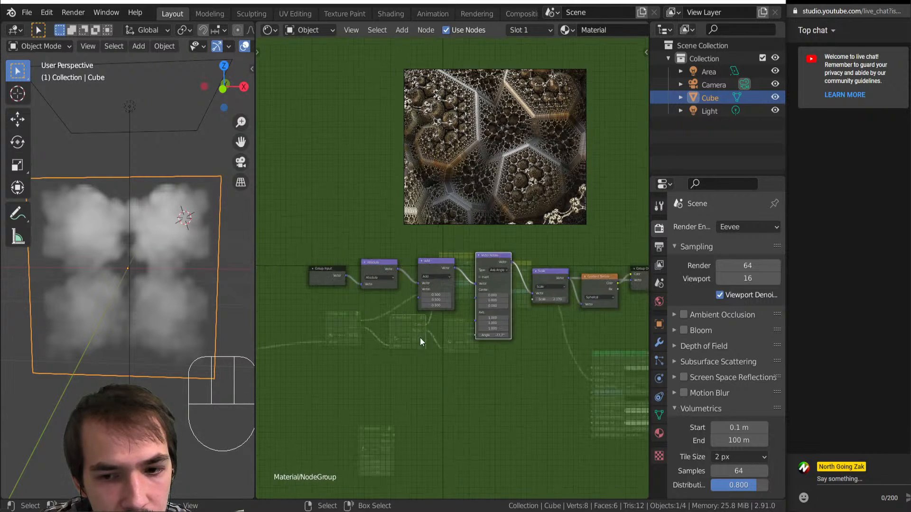
key("ctrl+z")
key("ctrl+z")
key("ctrl+z")
key("ctrl+z")
scroll(540, 275, "up", 2)
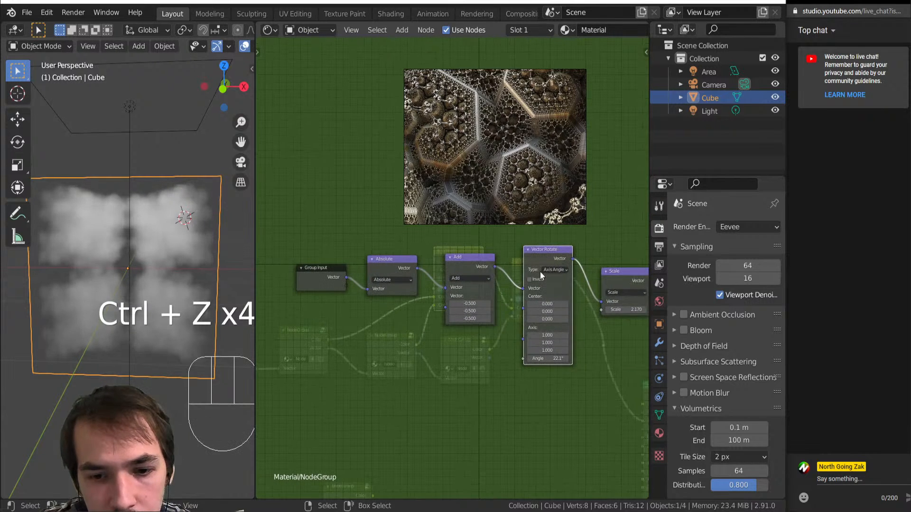
Step: Duplicate the Vector Rotate node, insert the copy between Group Input and Absolute, and set its Angle to 138°
key("shift+d")
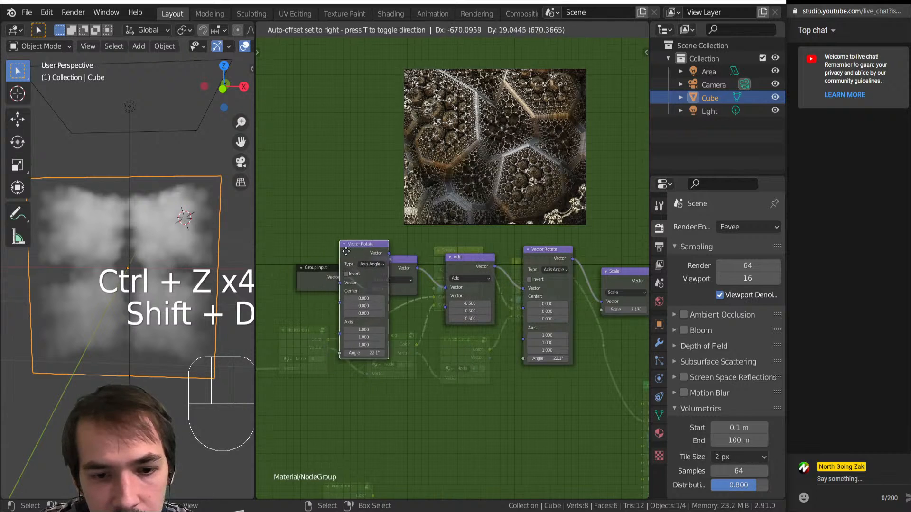
left_click(380, 251)
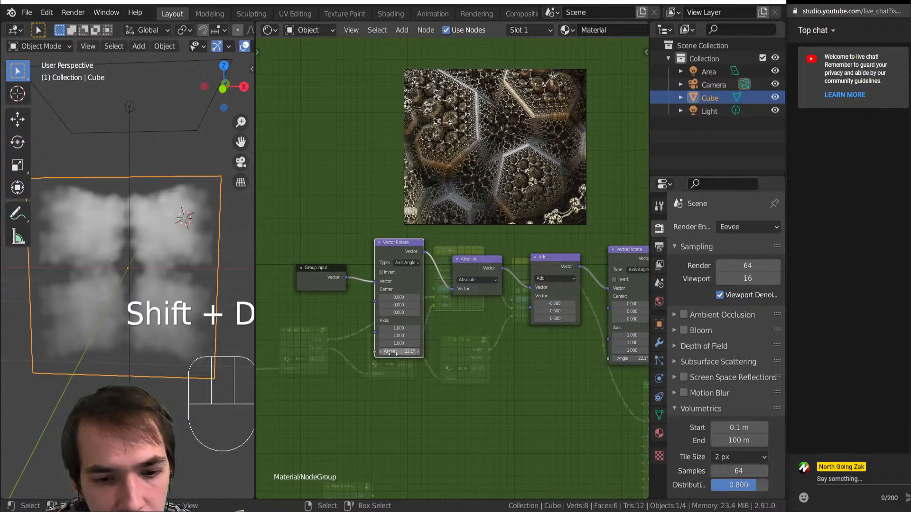
left_click_drag(390, 353, 399, 353)
middle_click_drag(155, 256, 179, 316)
mouse_move(397, 352)
left_mouse_down()
mouse_move(460, 351)
mouse_move(400, 354)
left_mouse_up()
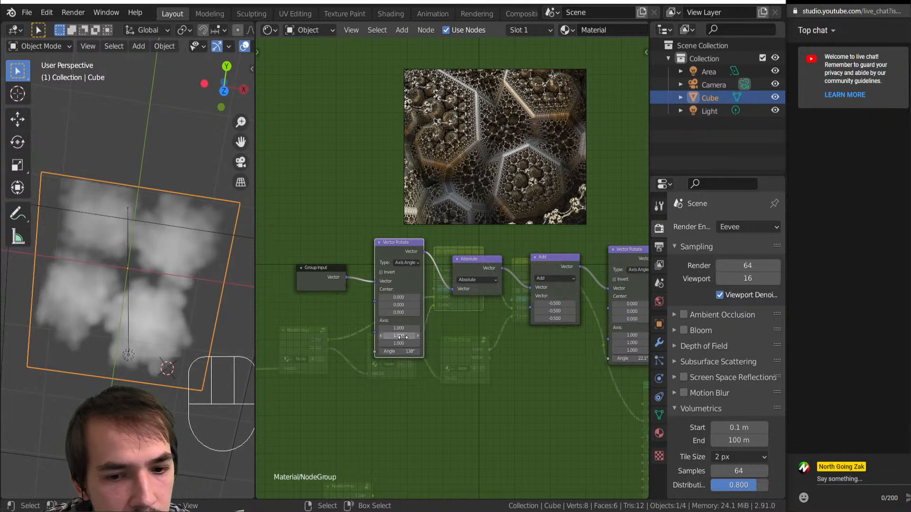
Step: Set the duplicated Vector Rotate node's Angle to 190° and inspect the volume from different sides
middle_click_drag(157, 199, 241, 232)
left_click_drag(399, 328, 399, 328)
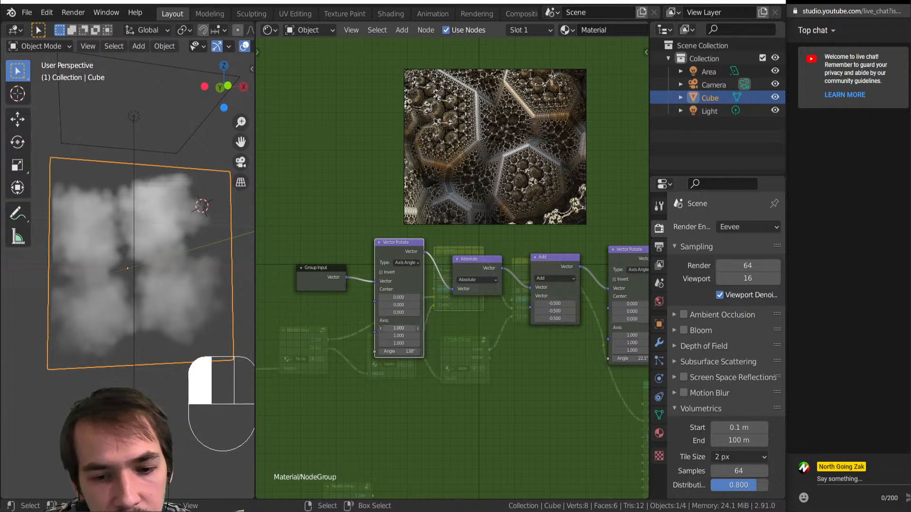
middle_click_drag(116, 209, 121, 305)
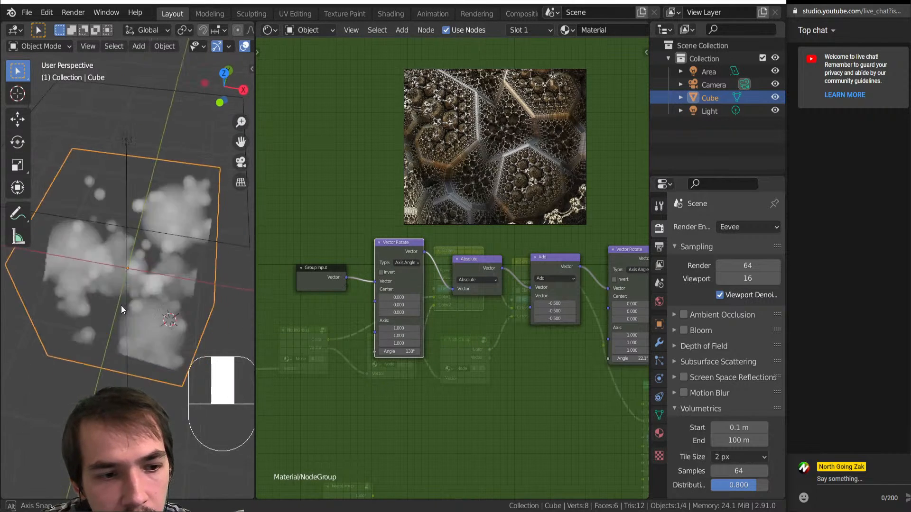
scroll(124, 306, "down", 4)
scroll(126, 308, "up", 4)
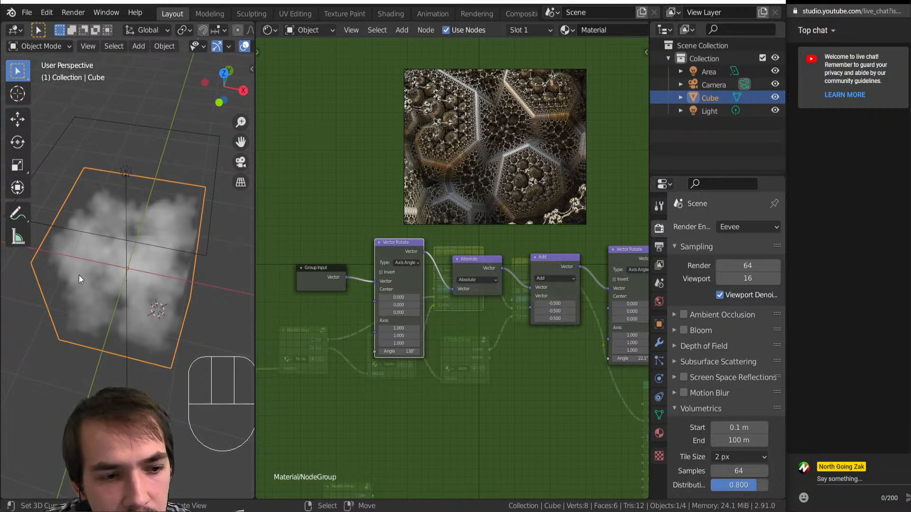
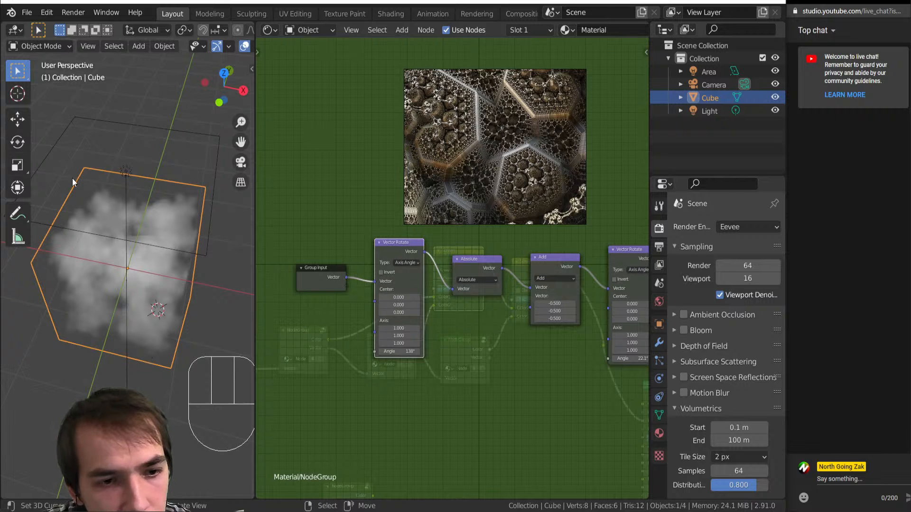
left_click_drag(223, 86, 190, 162)
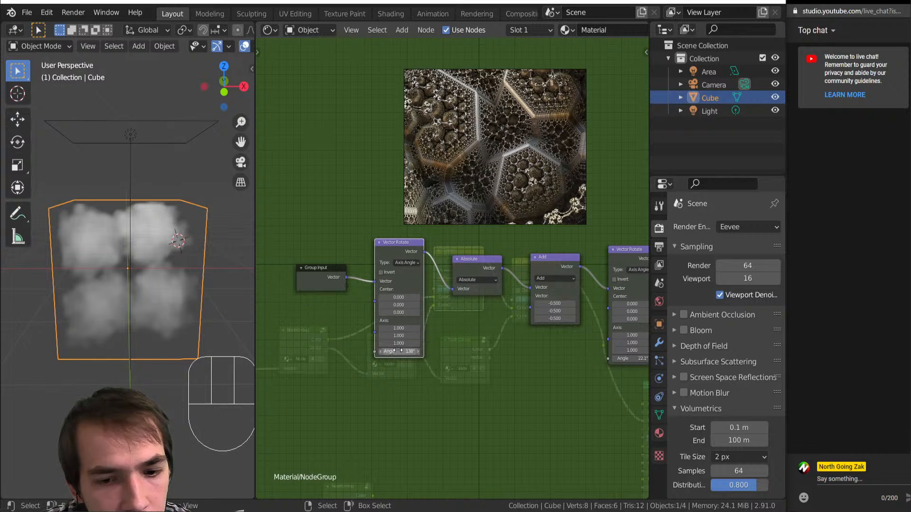
left_click_drag(398, 351, 421, 351)
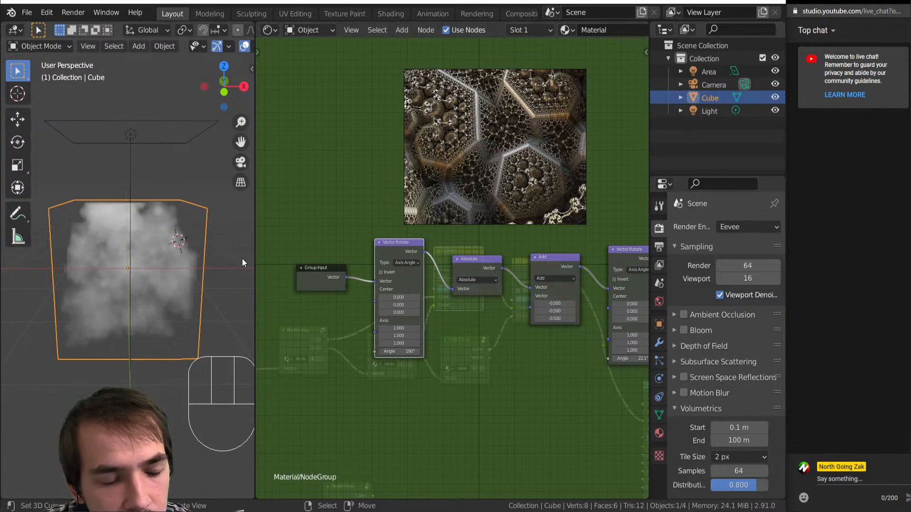
middle_click_drag(242, 263, 141, 284)
scroll(145, 291, "up", 1)
scroll(354, 291, "down", 5)
scroll(357, 294, "up", 4)
Step: Leave the group, insert a Vector Math node between Texture Coordinate and the first NodeGroup, and set its operation to Scale
key("Tab")
middle_click_drag(363, 327, 553, 294)
key("shift+a")
left_click(392, 334)
left_click(391, 321)
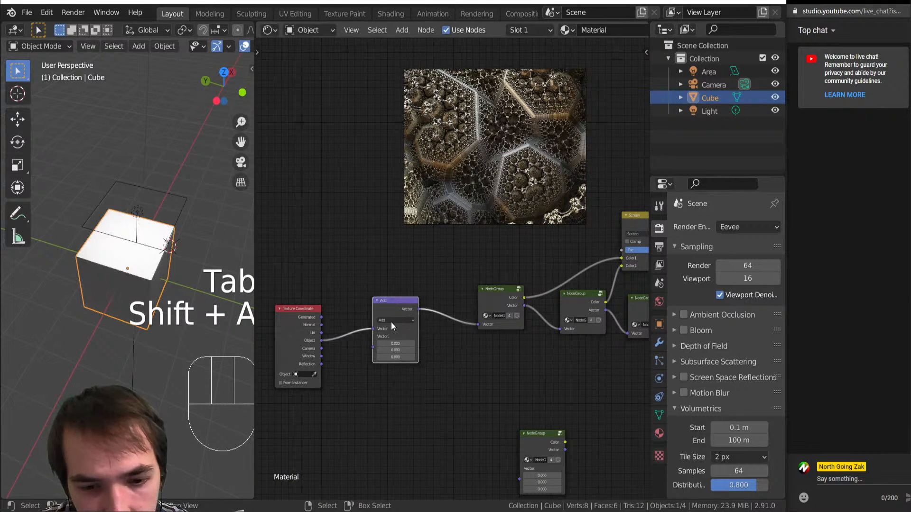
left_click(392, 321)
left_click(406, 366)
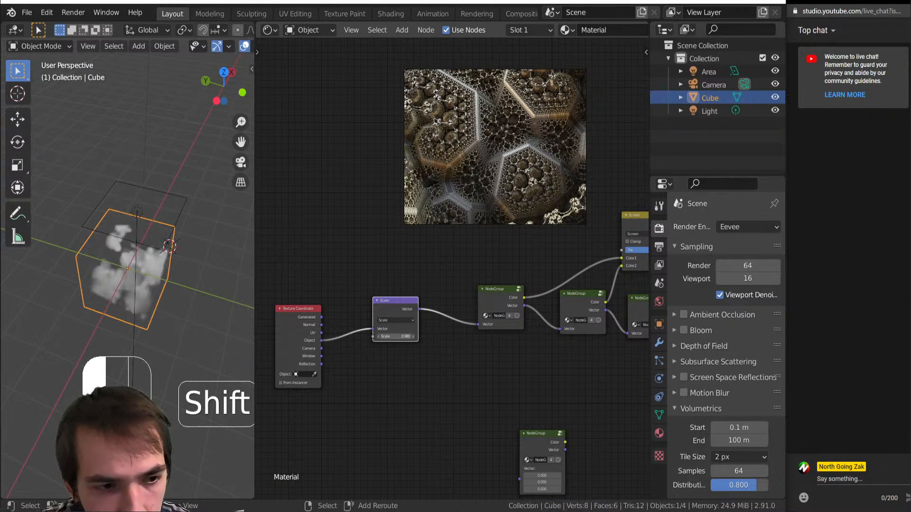
Step: Raise the new Scale node's Scale value so the cloud shrinks to fit inside the cube
left_click_drag(396, 337, 441, 336, "shift")
scroll(153, 298, "up", 5)
middle_click_drag(123, 268, 181, 255)
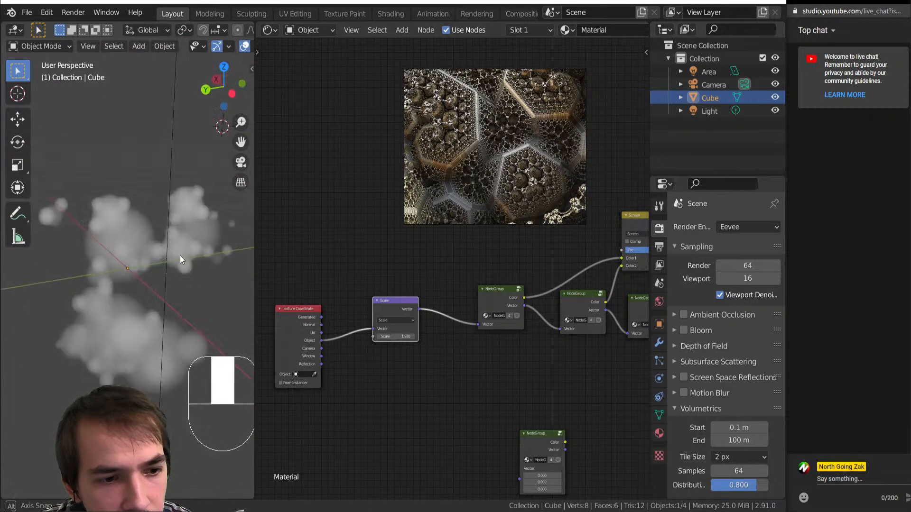
scroll(178, 255, "down", 5)
scroll(503, 352, "down", 2)
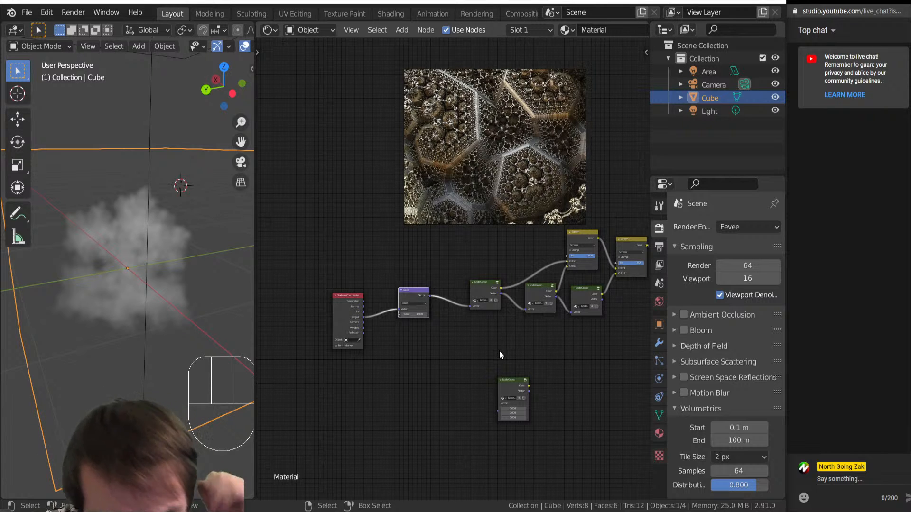
middle_click_drag(219, 309, 107, 318)
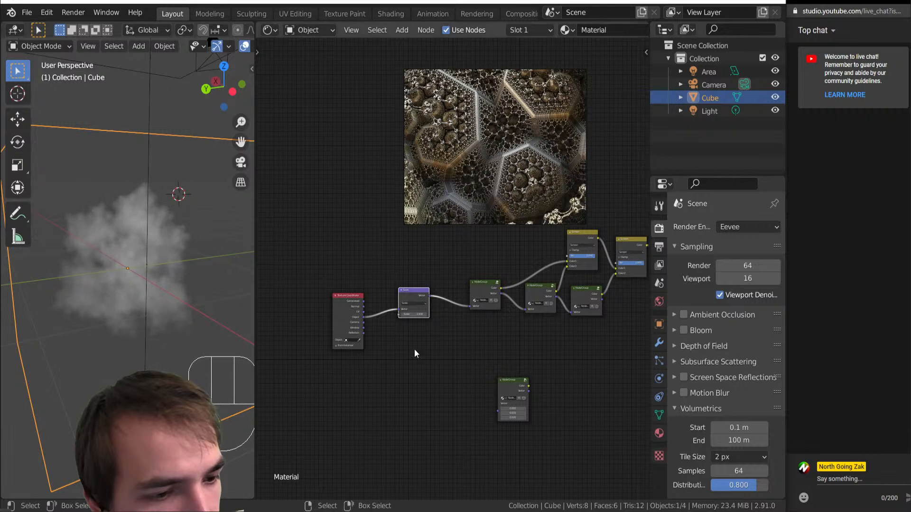
scroll(439, 352, "down", 1)
scroll(408, 320, "up", 1)
key("shift")
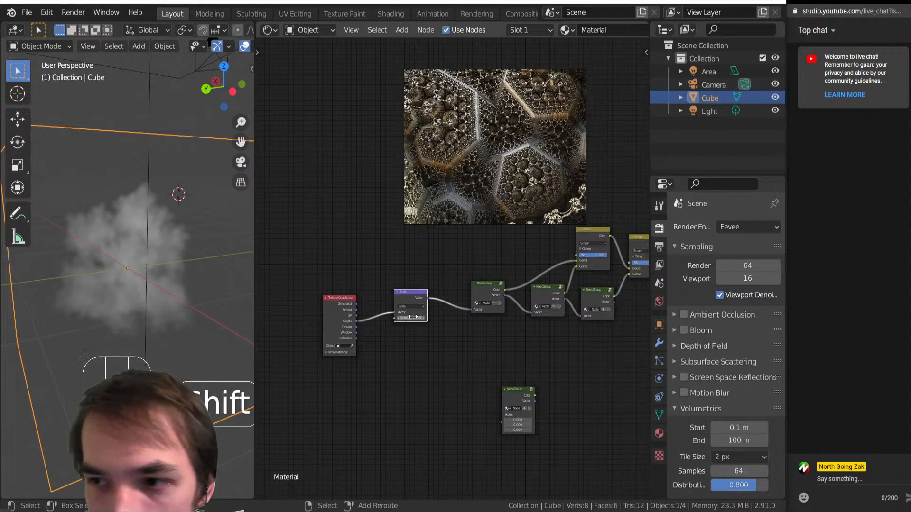
left_click_drag(415, 317, 418, 316, "shift")
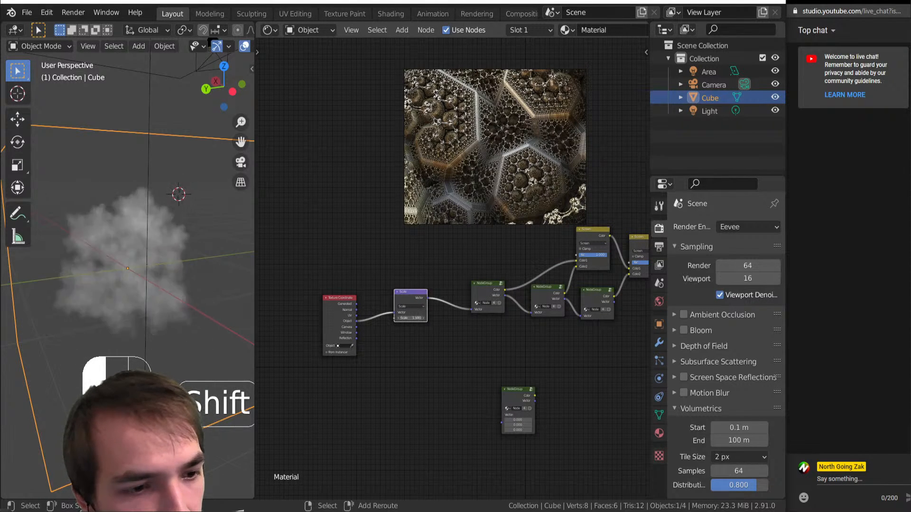
Step: Open the first NodeGroup and set the Angle of the Vector Rotate node after Group Input to 178°
left_click(474, 292)
key("Tab")
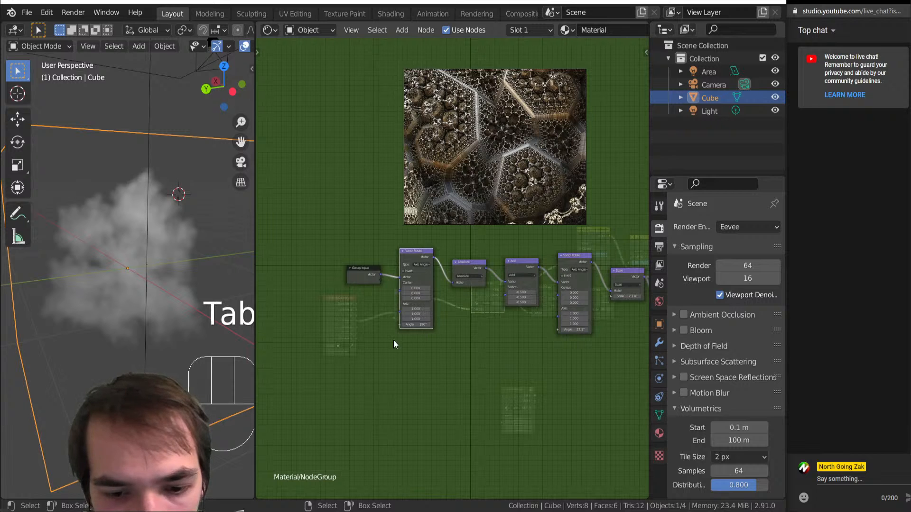
left_click_drag(390, 359, 381, 358)
middle_click_drag(67, 261, 182, 305)
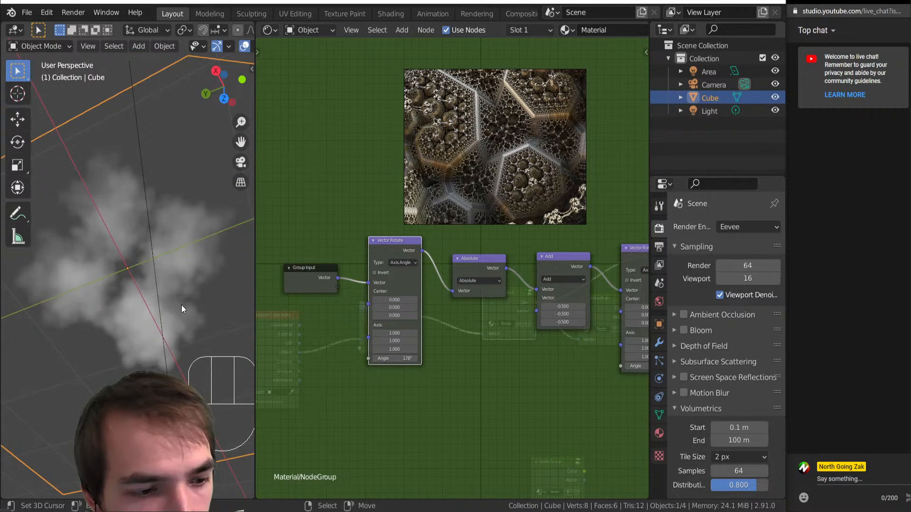
middle_click_drag(138, 342, 121, 334)
scroll(454, 292, "down", 2)
Step: Insert a MixRGB node set to Linear Light between the group's Scale node and the Gradient Texture
middle_click_drag(453, 292, 307, 321)
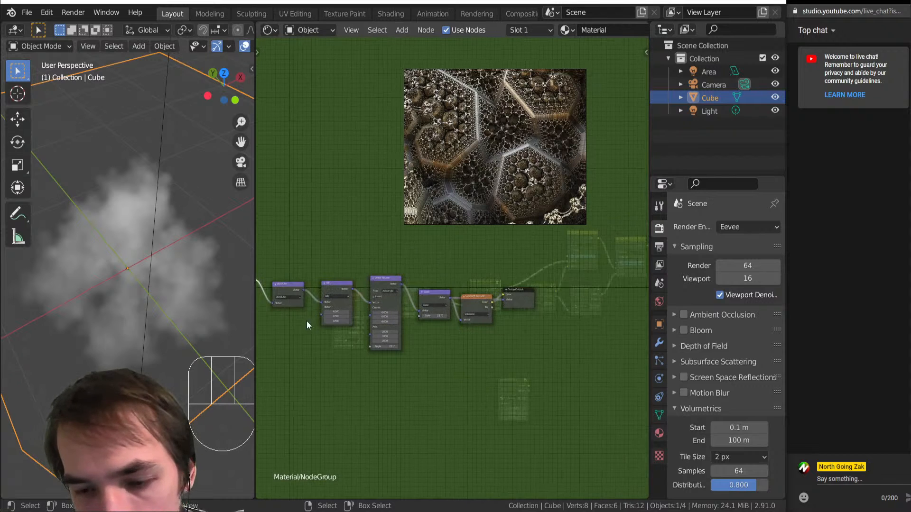
scroll(474, 322, "up", 1)
left_click_drag(477, 323, 467, 368)
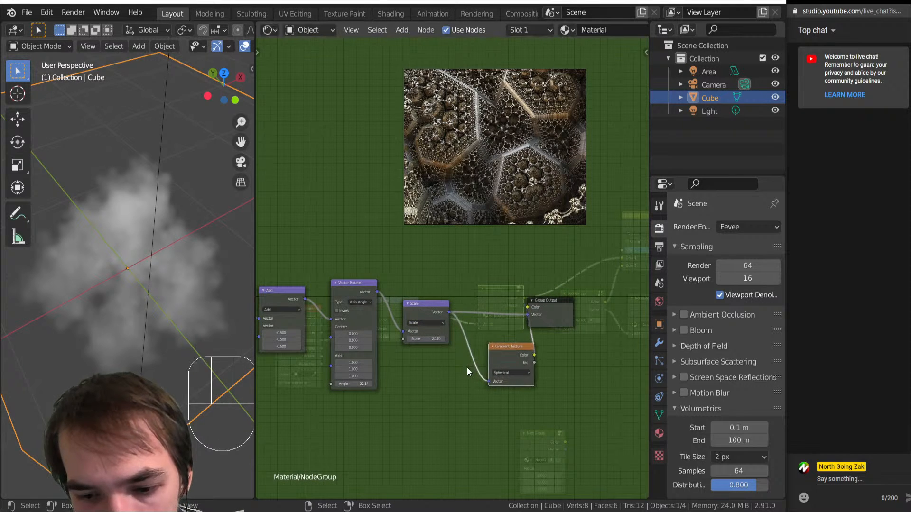
key("shift+a")
mouse_move(467, 367)
left_click(515, 407)
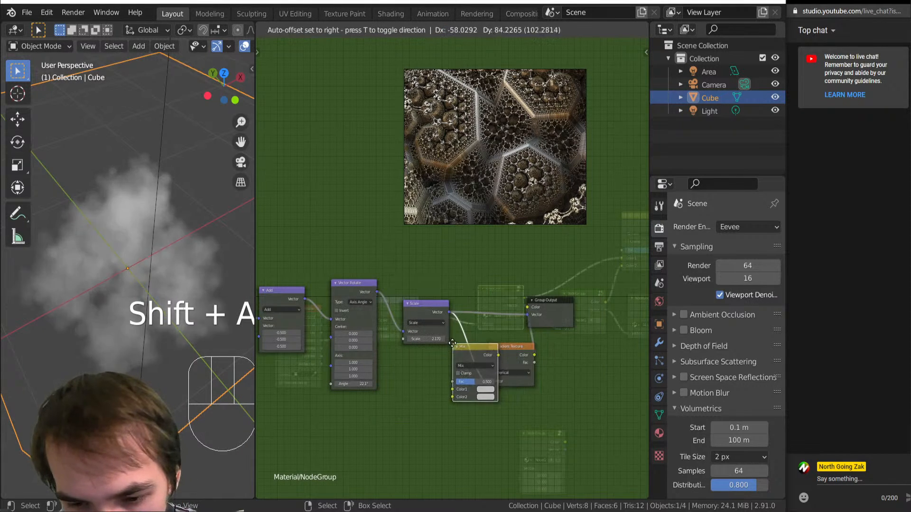
left_click(494, 360)
left_click(493, 365)
left_click(491, 281)
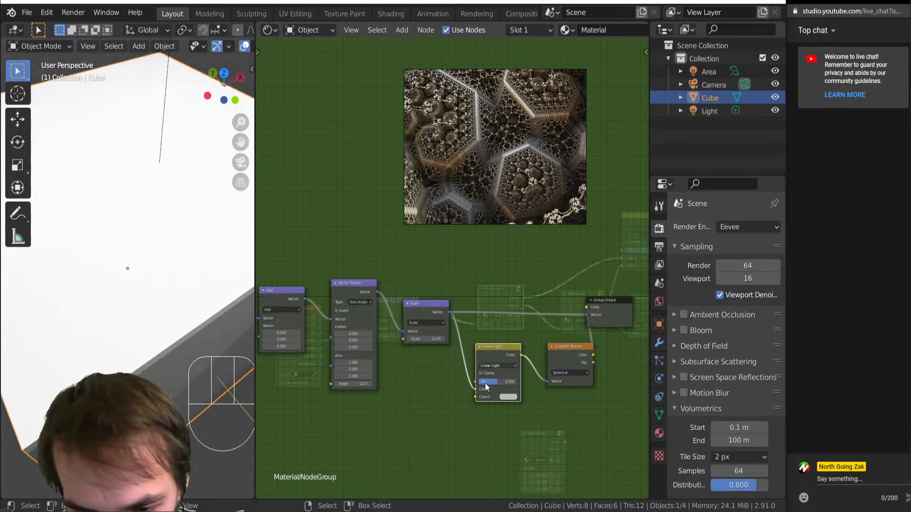
left_click_drag(504, 359, 516, 346)
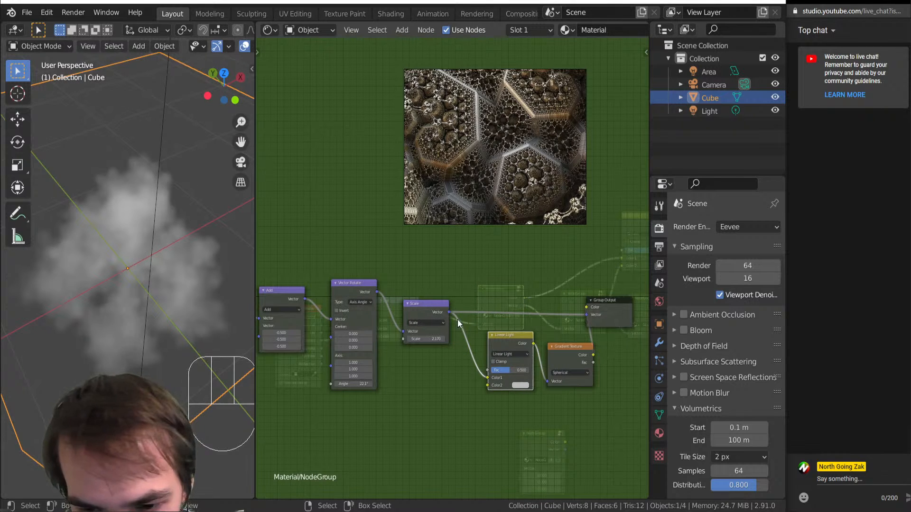
Step: Add a Noise Texture, feed it the Scale node's Vector, and connect its Color to the Linear Light node's Color2
key("shift+a")
left_click(494, 417)
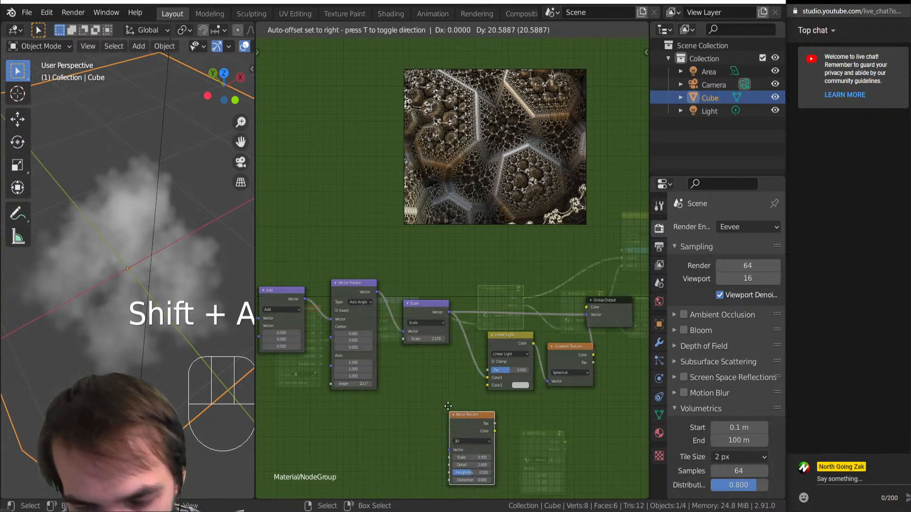
left_click(436, 360)
left_click_drag(419, 416, 425, 419)
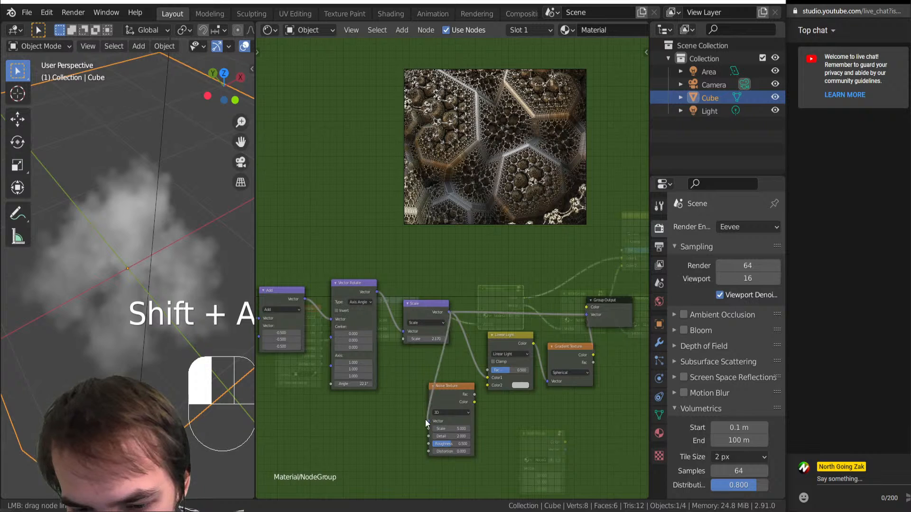
left_click_drag(474, 403, 487, 383)
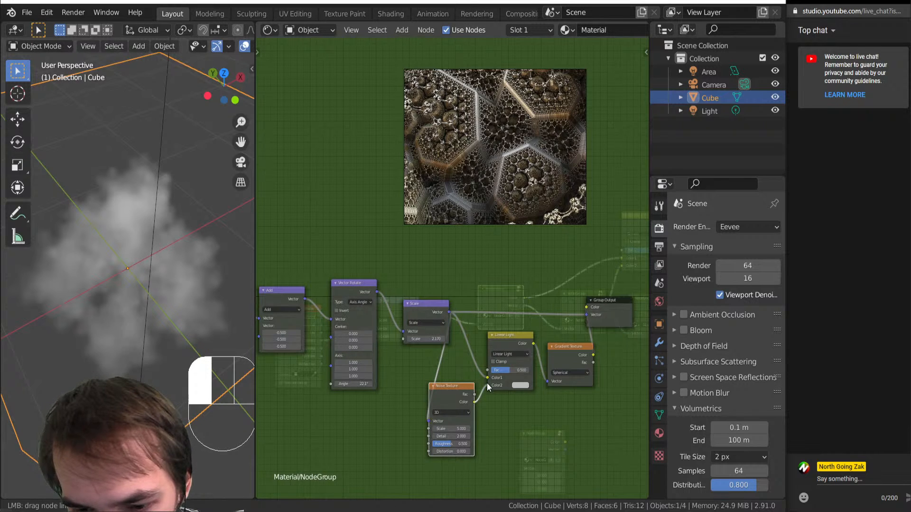
Step: Connect the Linear Light Color to the Group Output's Vector, place the Gradient Texture above the link, and save the file
left_click_drag(534, 343, 588, 315)
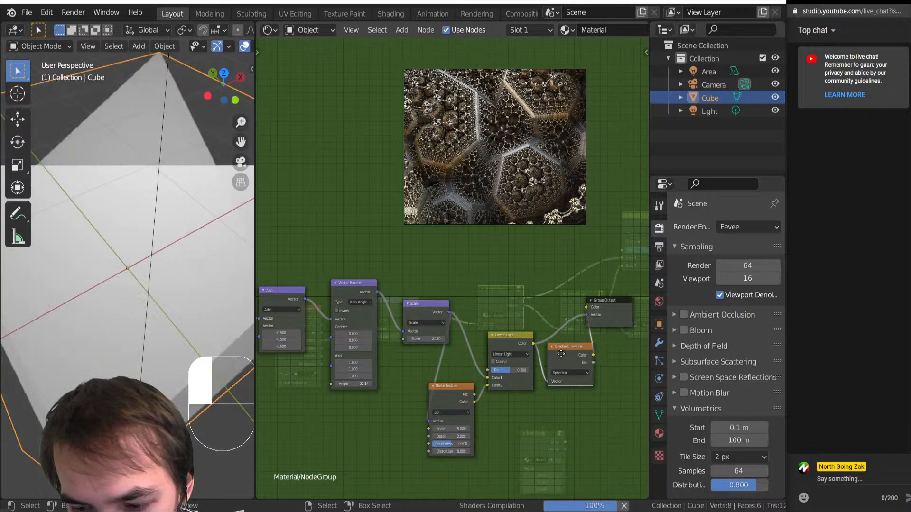
left_click_drag(562, 352, 533, 270)
key("ctrl+s")
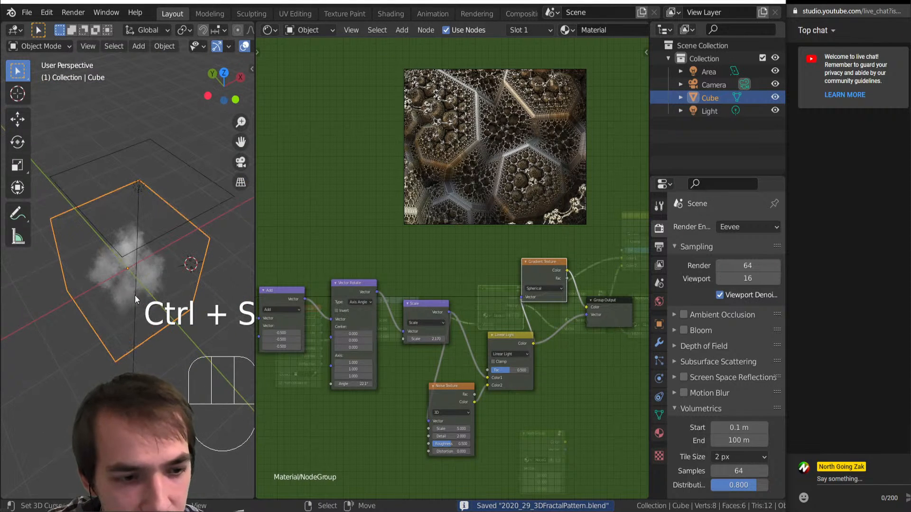
Step: Inspect the noise-distorted volume up close and set the Linear Light node's Fac to 0.071
middle_click_drag(135, 295, 138, 255)
scroll(127, 295, "up", 7)
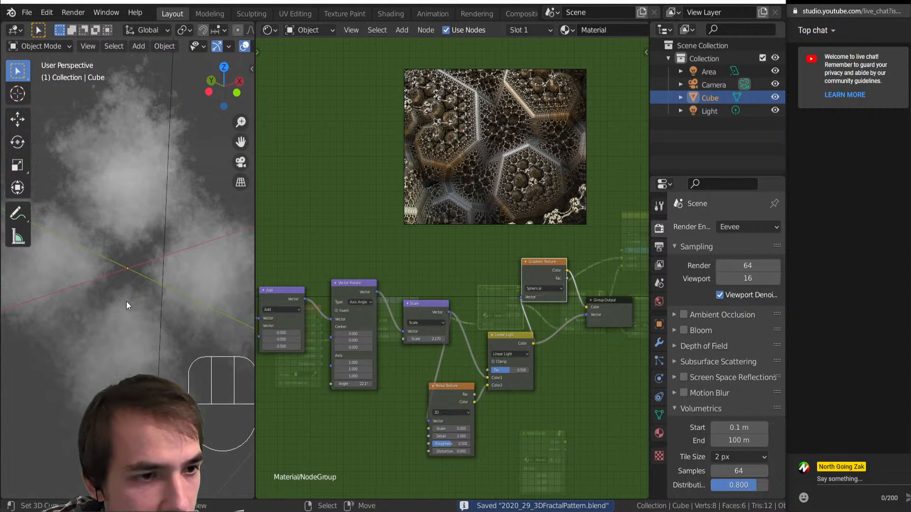
scroll(126, 301, "down", 6)
scroll(463, 405, "up", 1)
scroll(463, 403, "up", 3)
middle_click_drag(462, 403, 463, 365)
left_click_drag(533, 332, 511, 331)
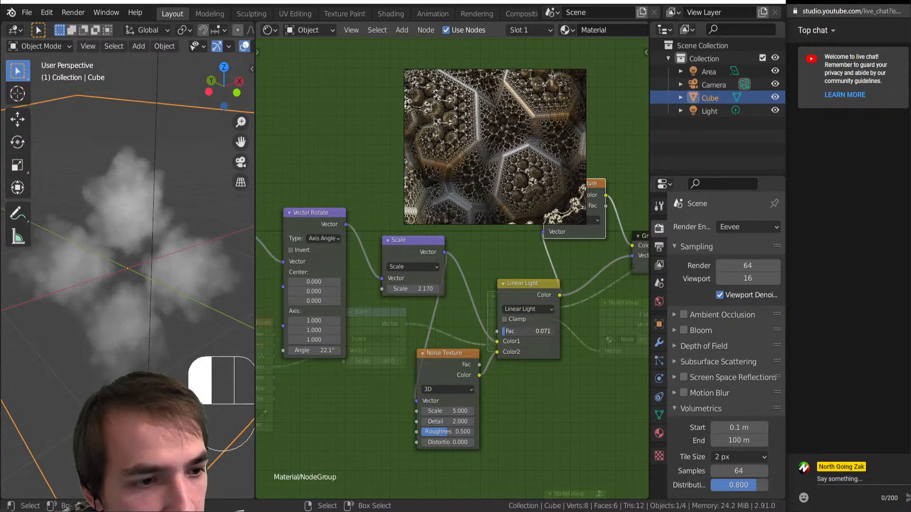
Step: Examine the distorted fractal volume from several sides, both up close and from a distance
scroll(72, 328, "down", 6)
middle_click_drag(73, 328, 103, 311)
scroll(80, 321, "up", 6)
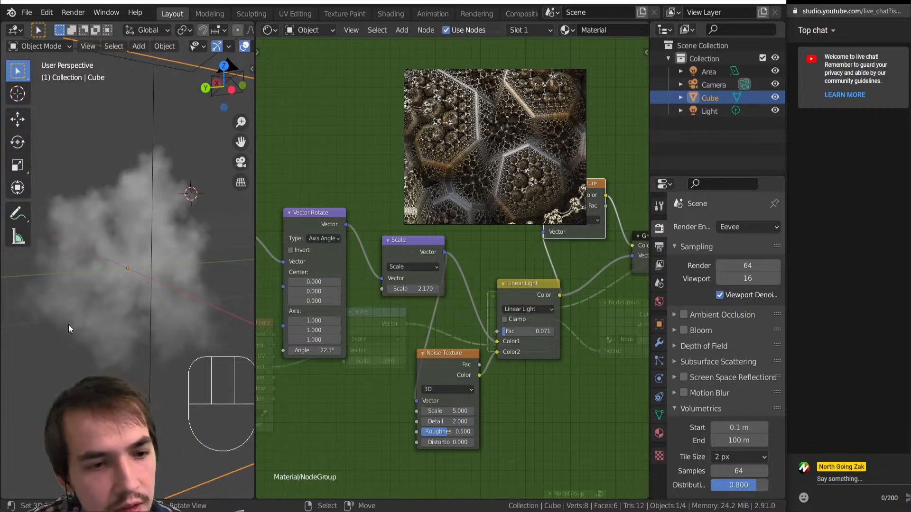
middle_click_drag(51, 320, 164, 319)
scroll(165, 318, "down", 5)
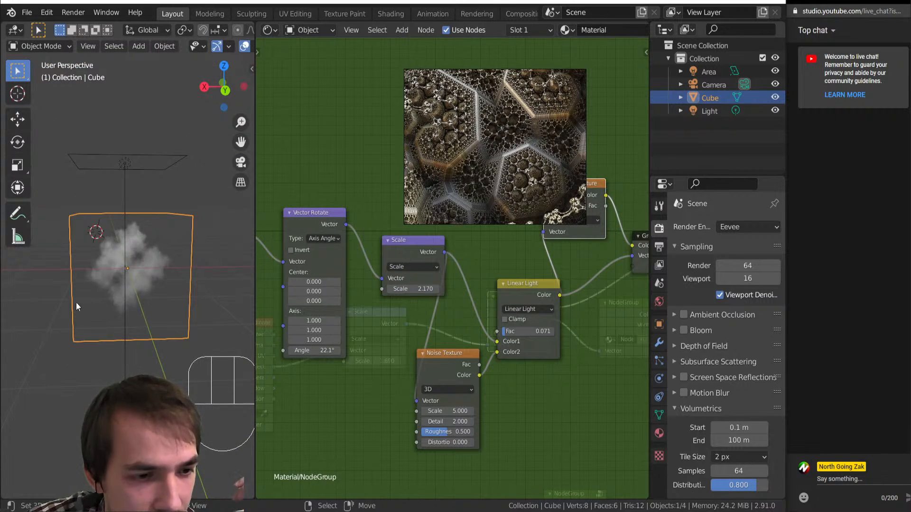
middle_click_drag(76, 302, 112, 382)
scroll(103, 301, "up", 4)
middle_click_drag(90, 352, 119, 327)
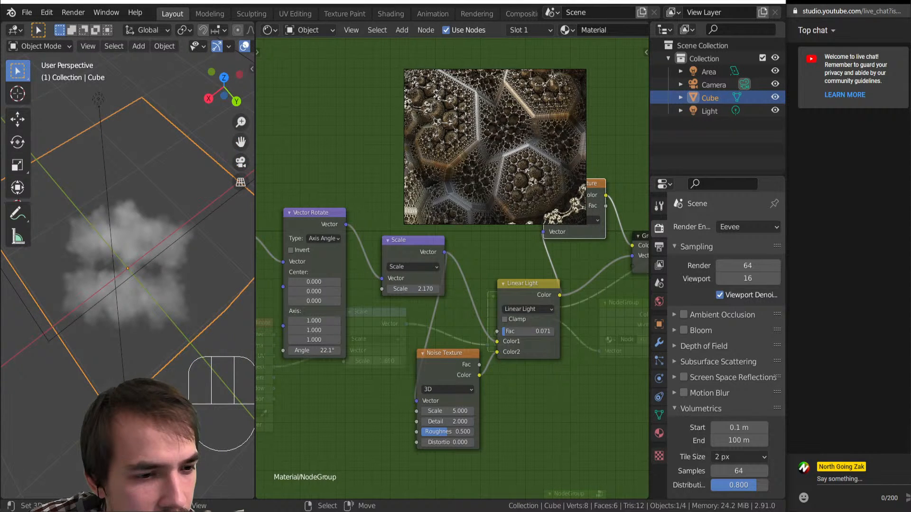
Step: Dissolve the Linear Light node so its links stay joined, and delete the Noise Texture node beside it
scroll(389, 374, "down", 2)
scroll(450, 356, "up", 3)
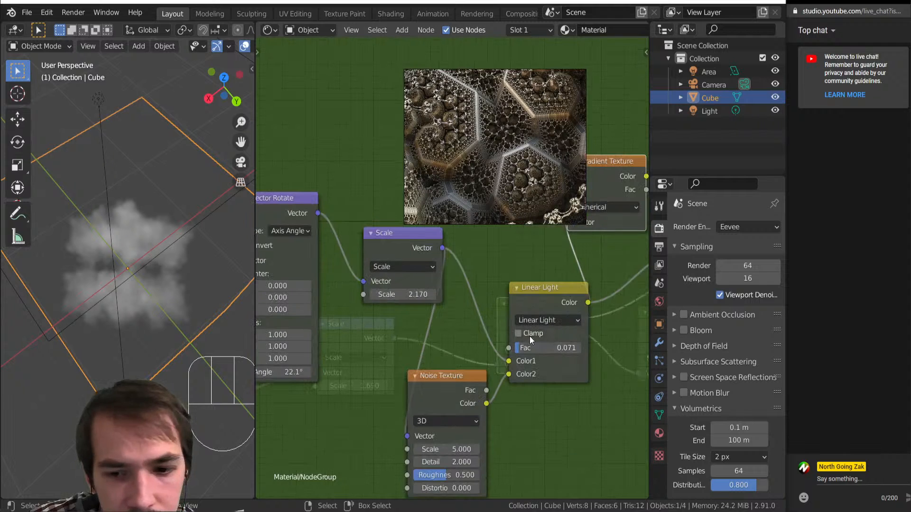
mouse_move(520, 348)
left_mouse_down()
mouse_move(528, 348)
mouse_move(520, 348)
left_mouse_up()
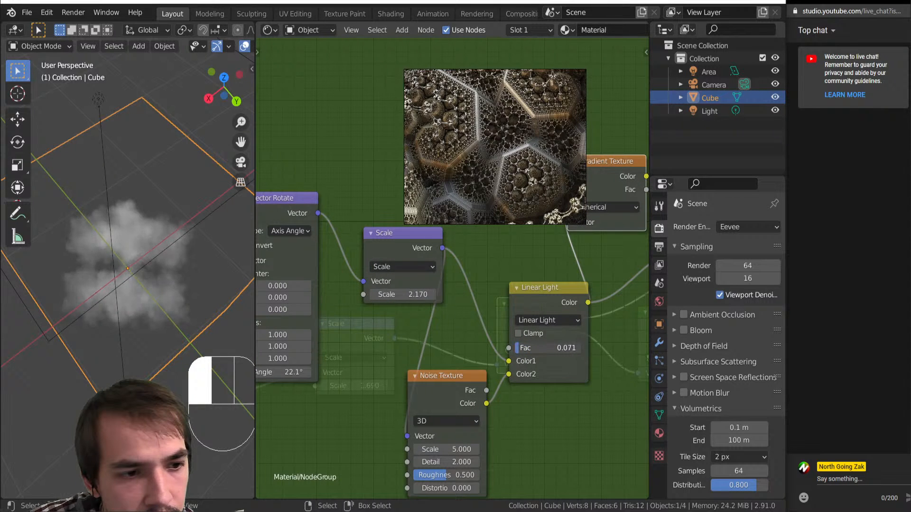
middle_click_drag(156, 350, 129, 271)
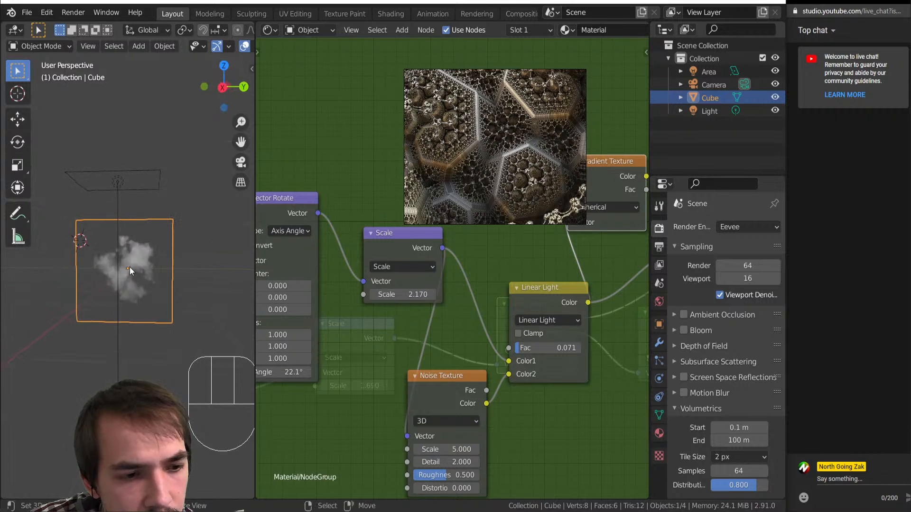
middle_click_drag(135, 352, 118, 285)
scroll(409, 336, "down", 2)
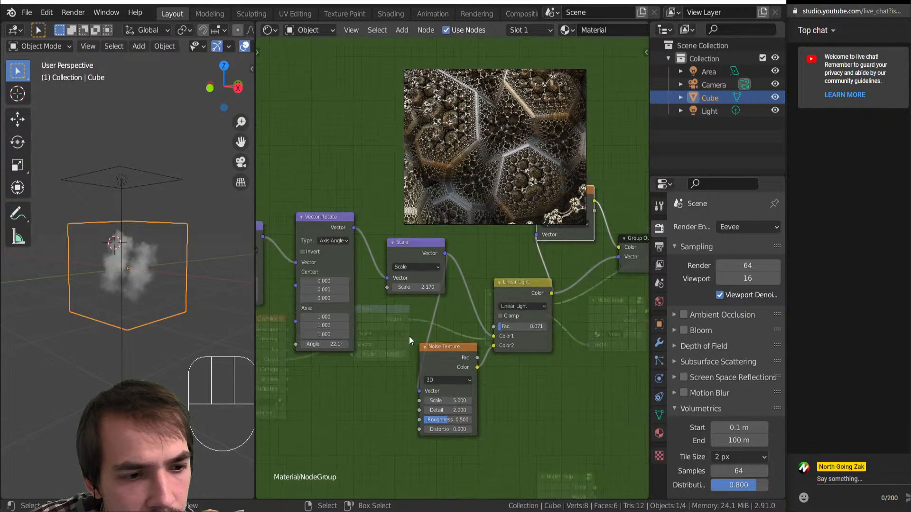
left_click(499, 329)
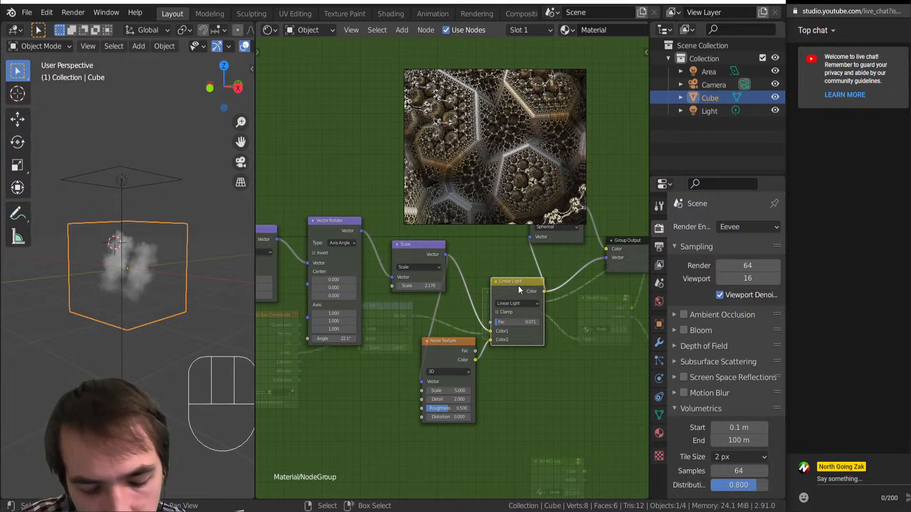
key("ctrl+x")
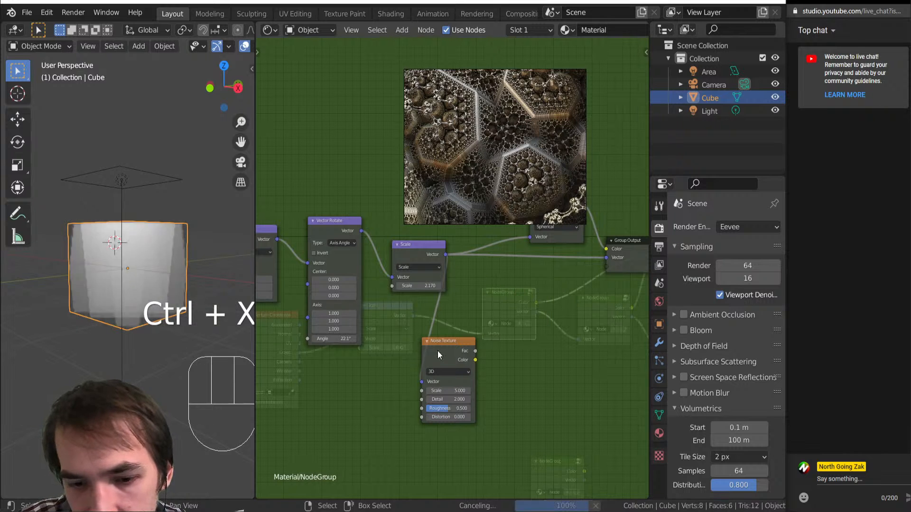
key("Delete")
Step: Insert a MixRGB node between the Group Input and the first Vector Rotate, and set its blend mode to Linear Light
scroll(409, 355, "down", 7)
middle_click_drag(399, 342, 556, 374)
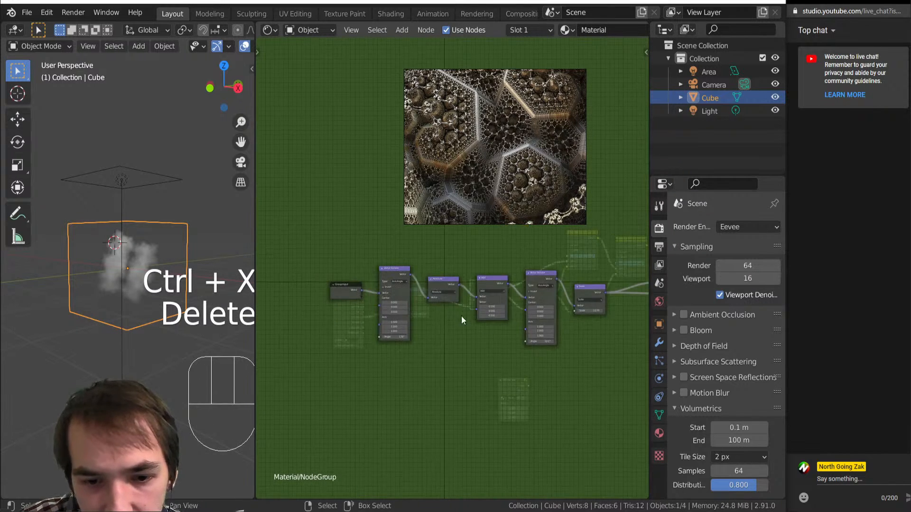
scroll(461, 315, "up", 6)
scroll(425, 311, "up", 3)
key("shift+a")
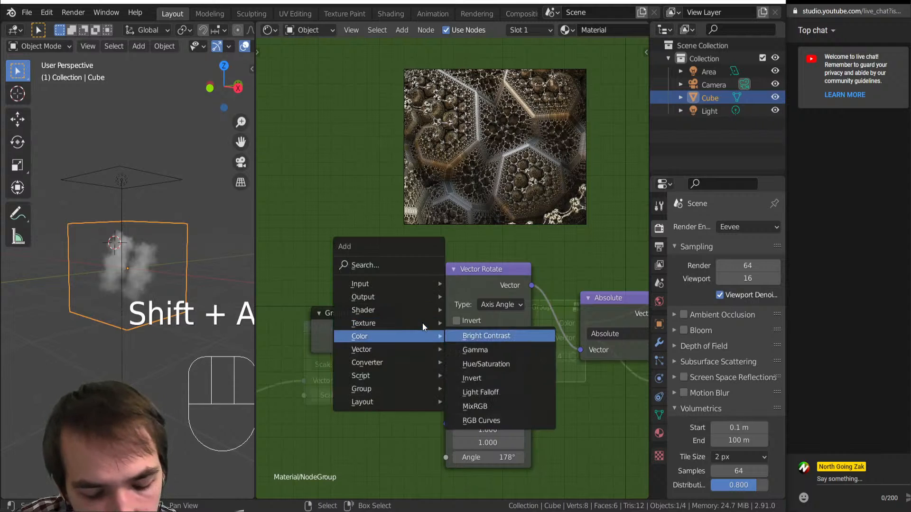
left_click(489, 403)
left_click(443, 300)
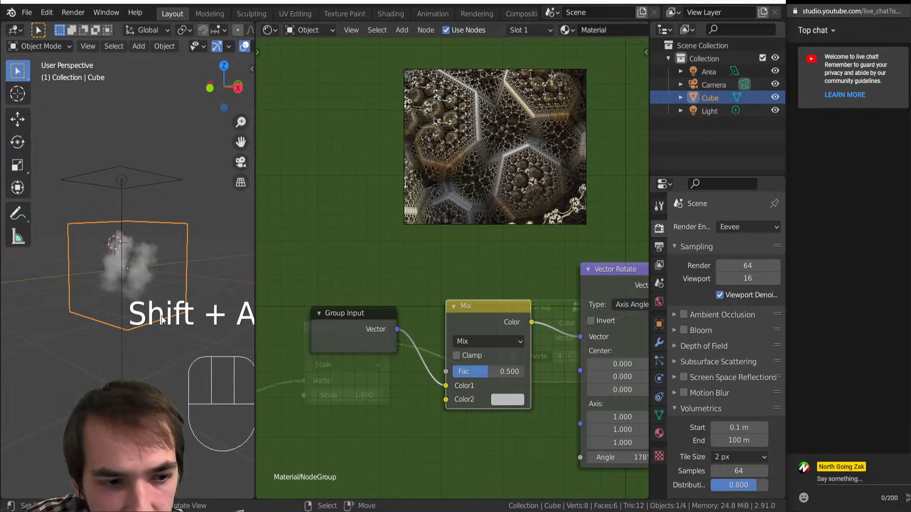
left_click(496, 341)
key("i")
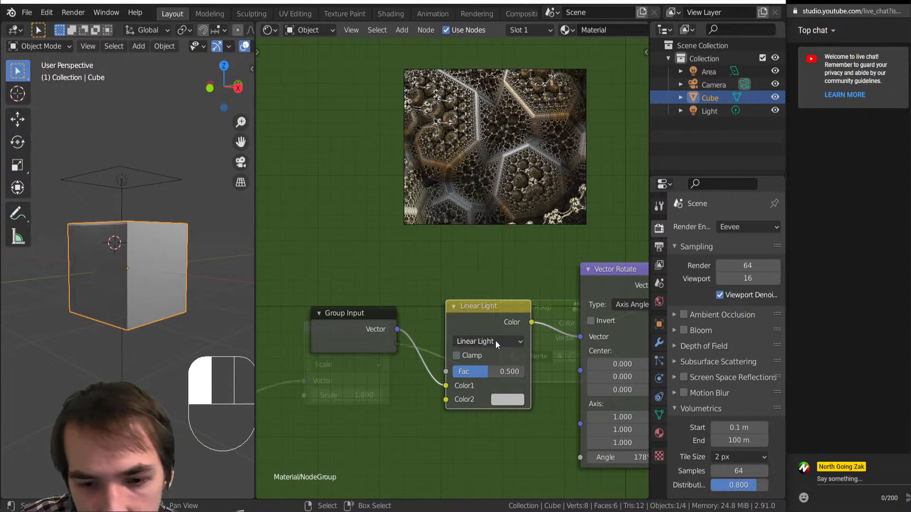
Step: Add a Noise Texture below the Group Input and connect its Fac output to the Linear Light node's Color2
key("shift+a")
mouse_move(303, 400)
left_click(422, 390)
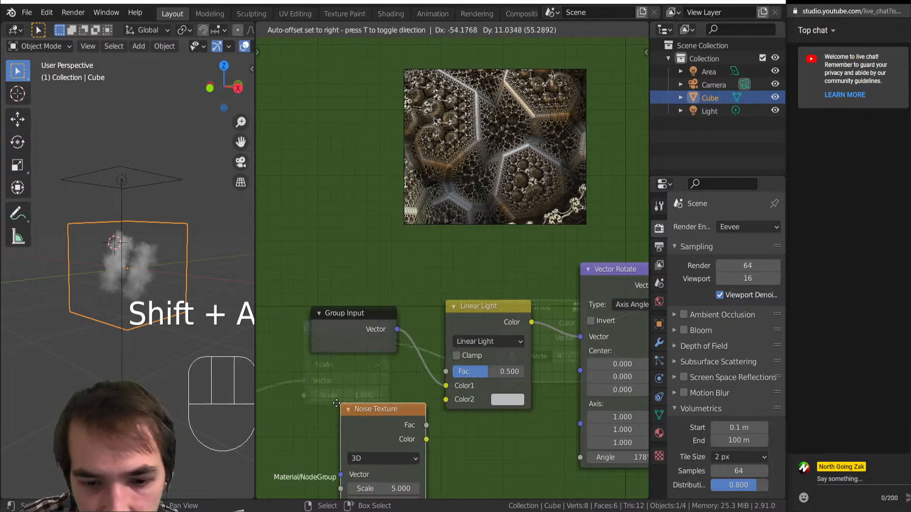
left_click(422, 420)
left_click_drag(445, 400, 446, 400)
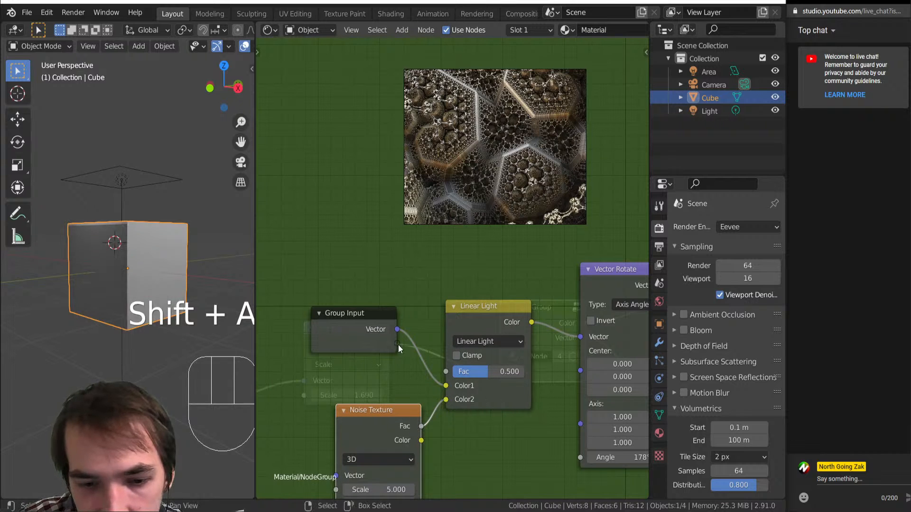
Step: Inspect the distorted volume up close and connect the Group Input's Vector to the Noise Texture's Vector
scroll(407, 329, "down", 2)
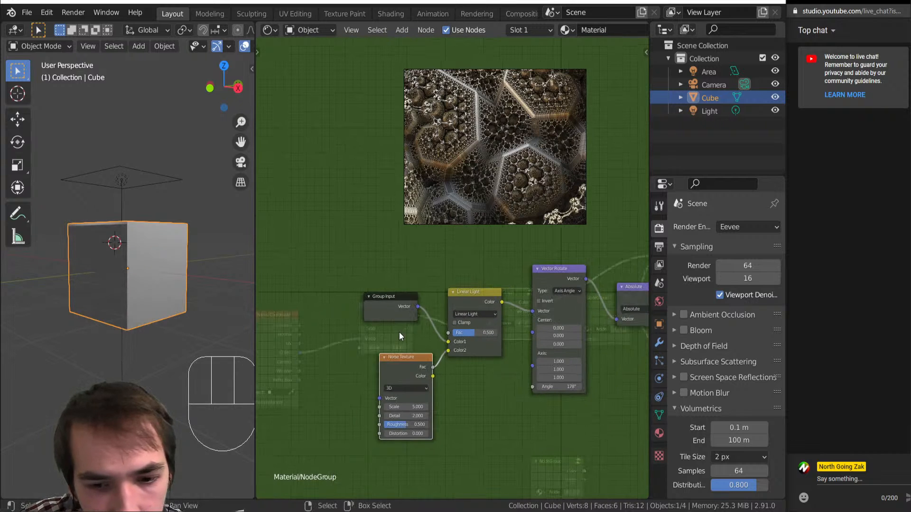
left_click(416, 309)
middle_click_drag(66, 274, 82, 291)
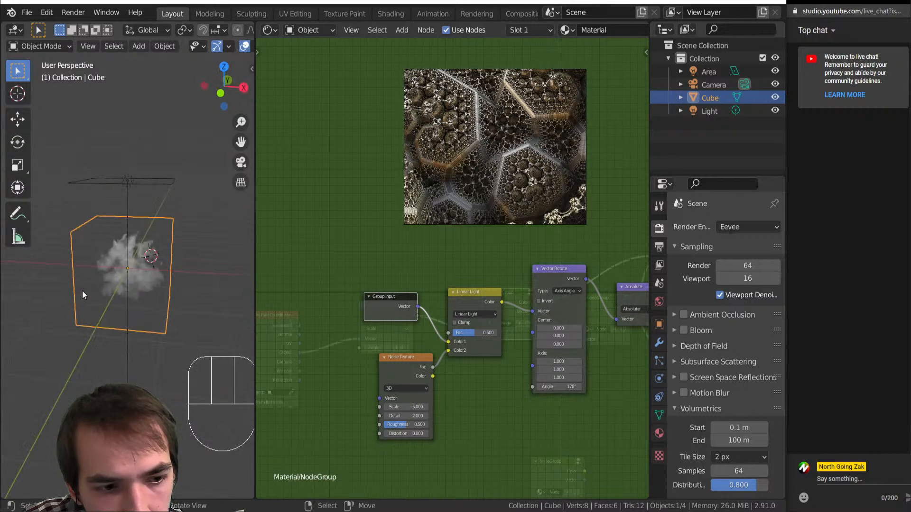
scroll(90, 290, "up", 5)
mouse_move(146, 300)
middle_mouse_down()
mouse_move(176, 279)
mouse_move(164, 300)
middle_mouse_up()
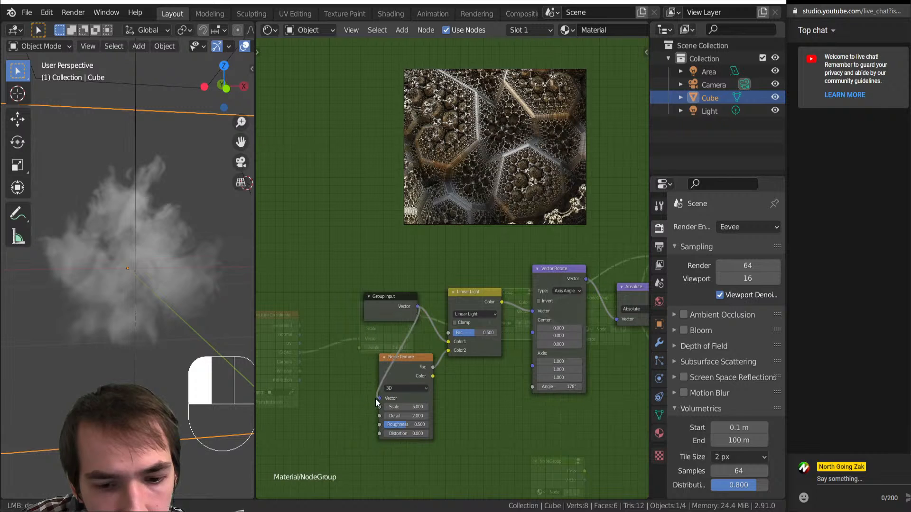
left_click_drag(375, 398, 376, 398)
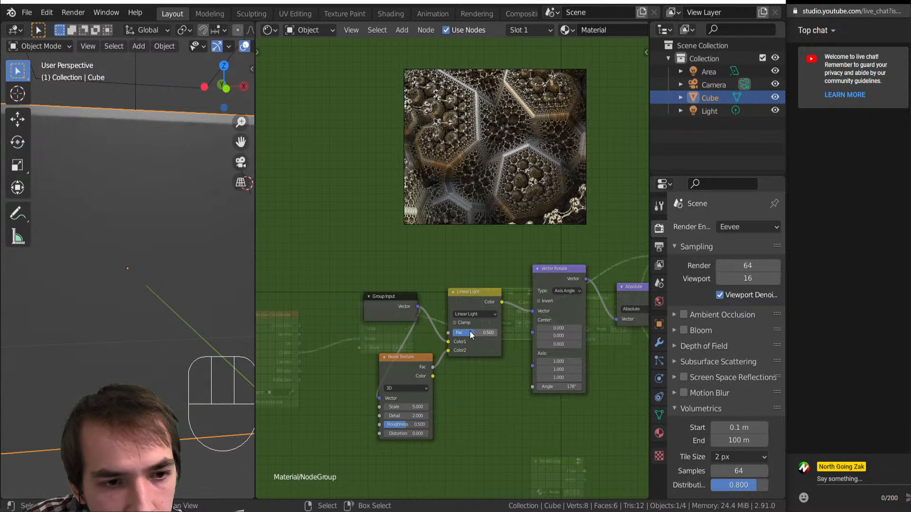
Step: Check the volume near and far, and lower the Linear Light node's Fac to 0.208
middle_click_drag(133, 302, 86, 339)
scroll(103, 323, "down", 5)
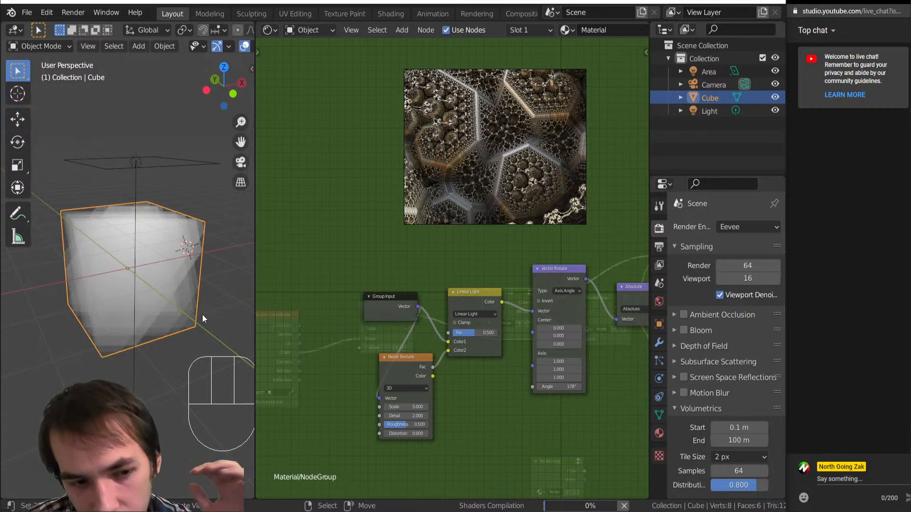
scroll(92, 321, "up", 5)
middle_click_drag(91, 321, 132, 309)
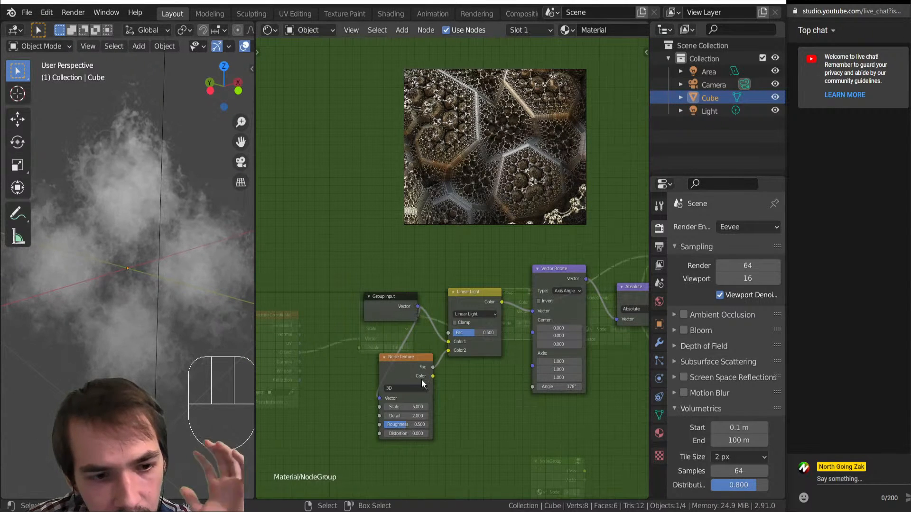
scroll(119, 268, "down", 4)
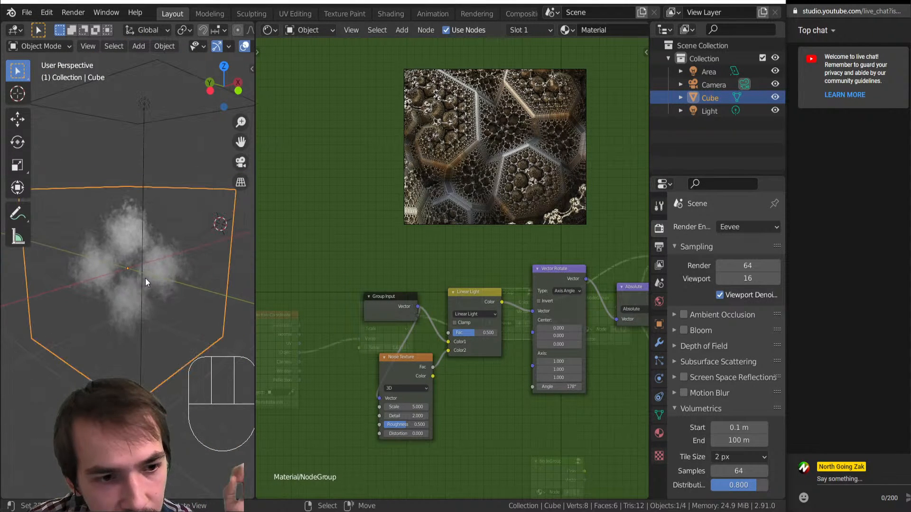
left_click_drag(475, 333, 470, 333)
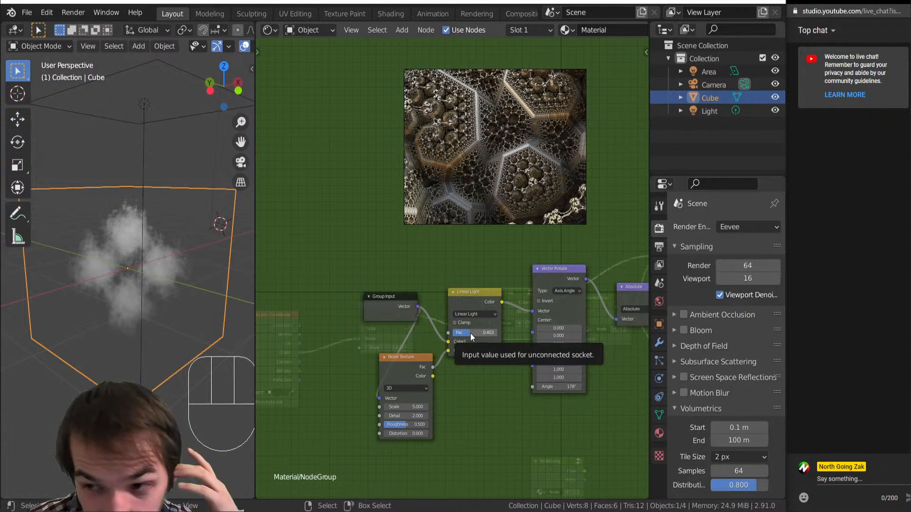
left_click_drag(471, 332, 463, 332)
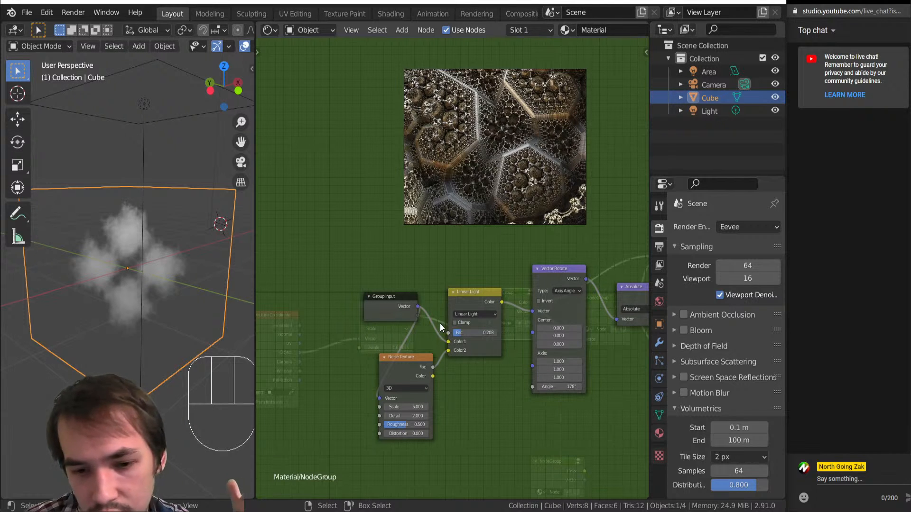
Step: Change the Add node's vector to -0.350, -0.790, -0.870 and view the volume from another side
middle_click_drag(569, 399, 488, 378)
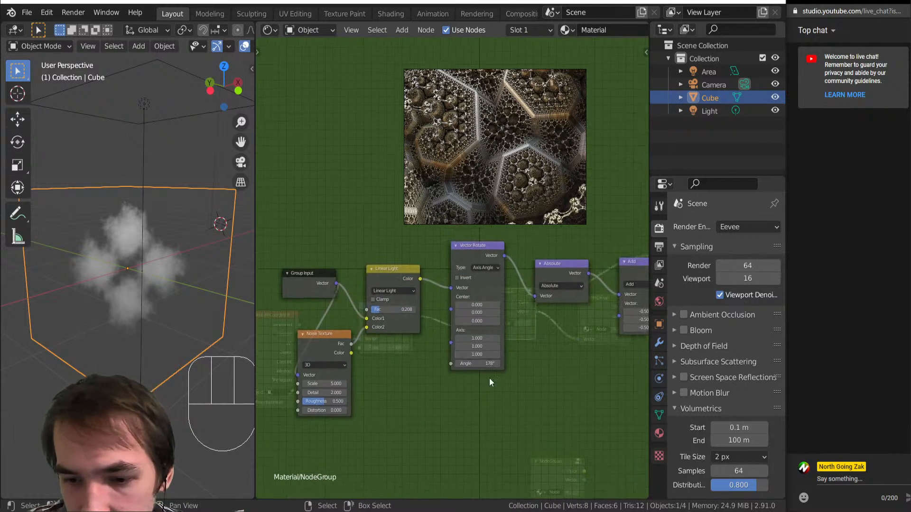
scroll(489, 377, "up", 4)
middle_click_drag(626, 347, 427, 347)
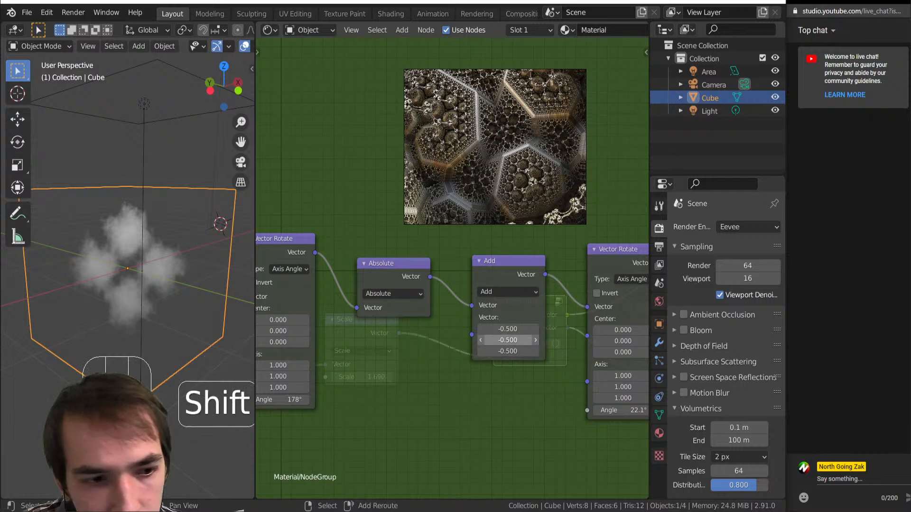
mouse_move(508, 339)
left_mouse_down("shift")
mouse_move(550, 339)
mouse_move(514, 337)
mouse_move(522, 328)
mouse_move(541, 328)
mouse_move(527, 351)
mouse_move(538, 350)
mouse_move(496, 351)
left_mouse_up("shift")
middle_click_drag(60, 334, 138, 333)
Step: Try an angle of 24.2° on the second Vector Rotate node and view the volume from several sides
scroll(507, 354, "down", 2)
middle_click_drag(492, 364, 406, 353)
scroll(474, 356, "up", 2)
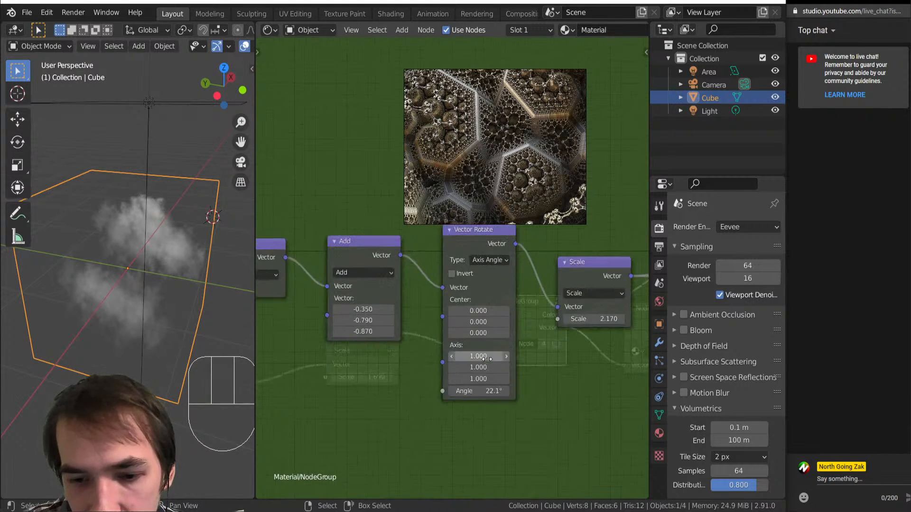
mouse_move(479, 391)
left_mouse_down("shift")
mouse_move(442, 391)
mouse_move(485, 391)
left_mouse_up("shift")
middle_click_drag(158, 281, 17, 241)
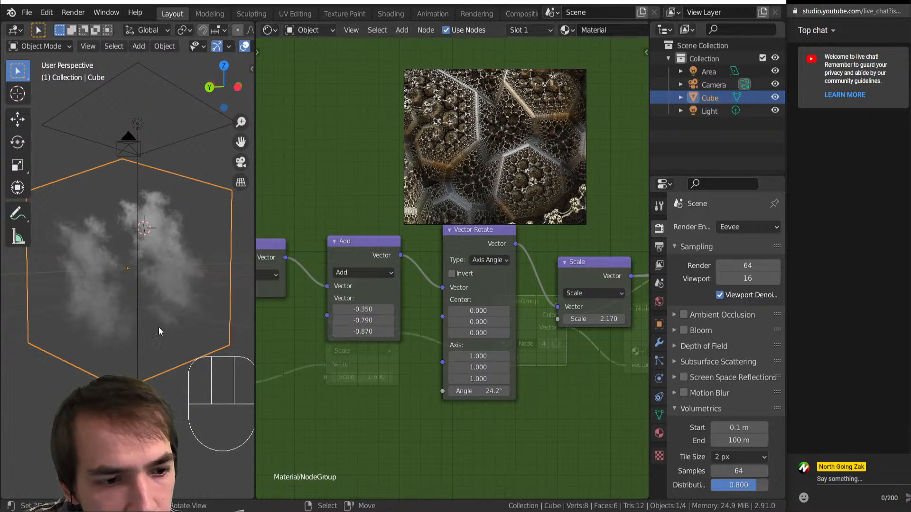
middle_click_drag(158, 326, 121, 298)
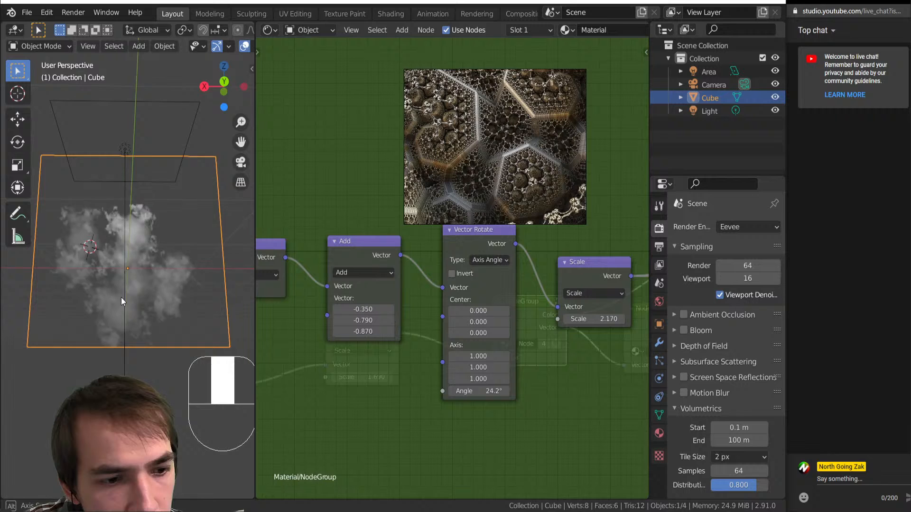
Step: Set the second Vector Rotate node's angle to 4°
left_click_drag(481, 391, 461, 391)
left_click(481, 391)
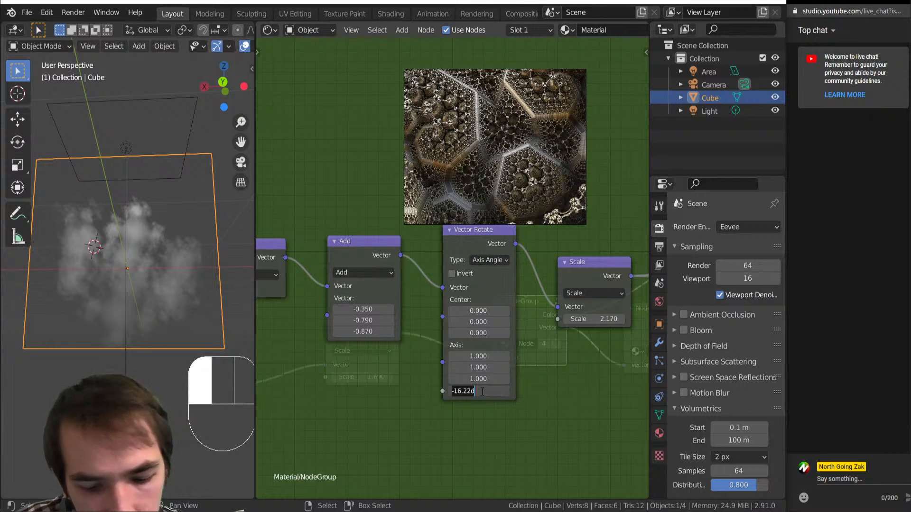
type("0d")
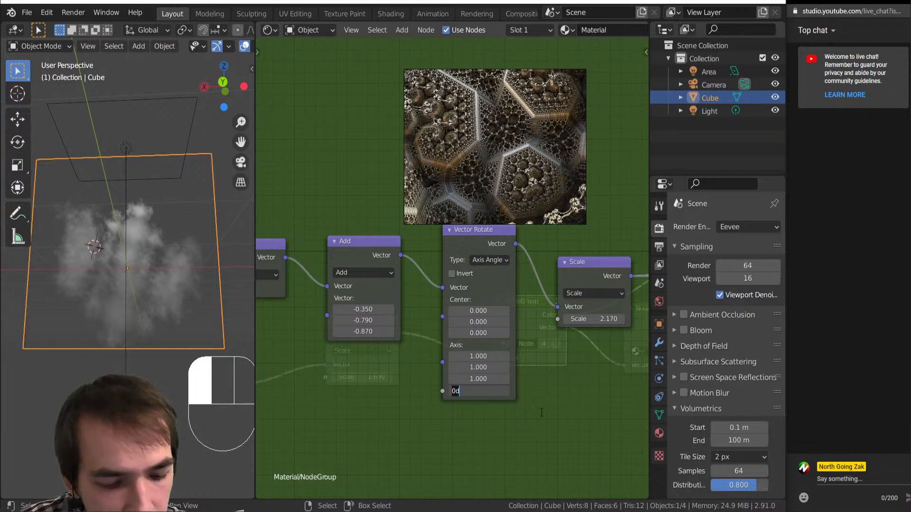
key("Return")
Step: Inspect the volume up close and raise the Add node's vector components together to 0.280, -0.160, -0.240
middle_click_drag(157, 370, 123, 364)
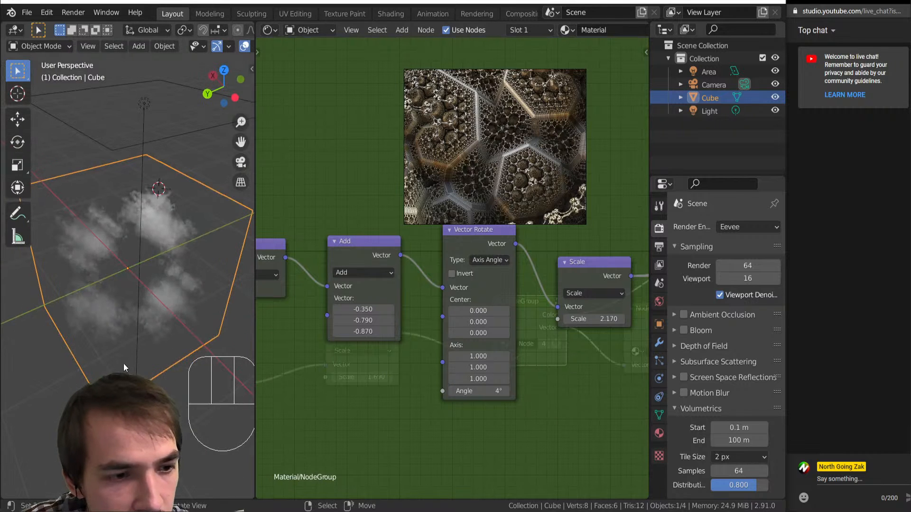
middle_click_drag(123, 315, 66, 284)
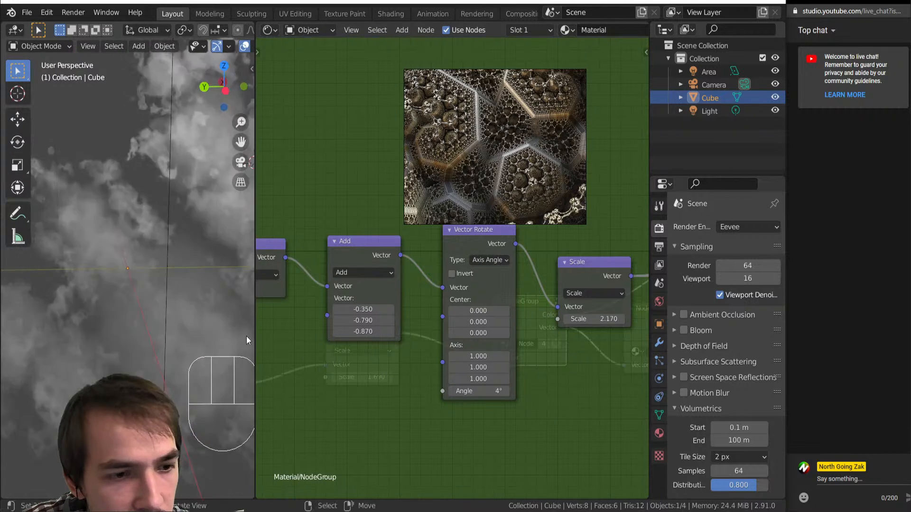
key("shift")
left_click_drag(363, 310, 392, 309, "shift")
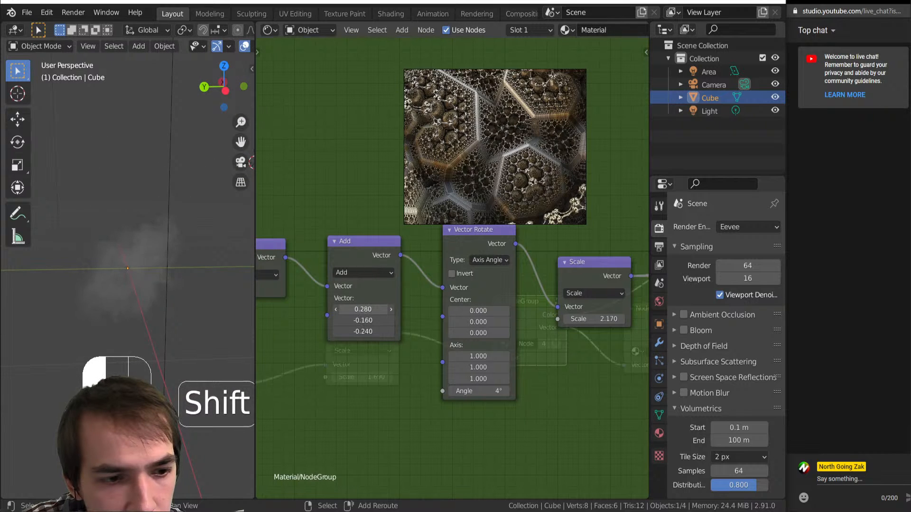
Step: Set all three components of the Add node's vector to -0.3
middle_click_drag(159, 291, 210, 304)
scroll(210, 303, "down", 3)
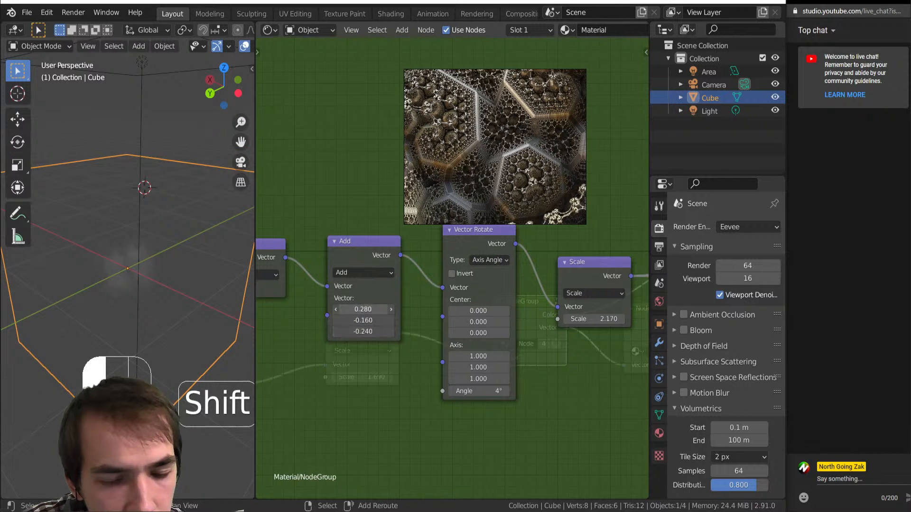
left_click_drag(362, 309, 356, 310, "shift")
middle_click_drag(59, 272, 213, 266)
scroll(111, 279, "down", 5)
middle_click_drag(164, 292, 137, 290)
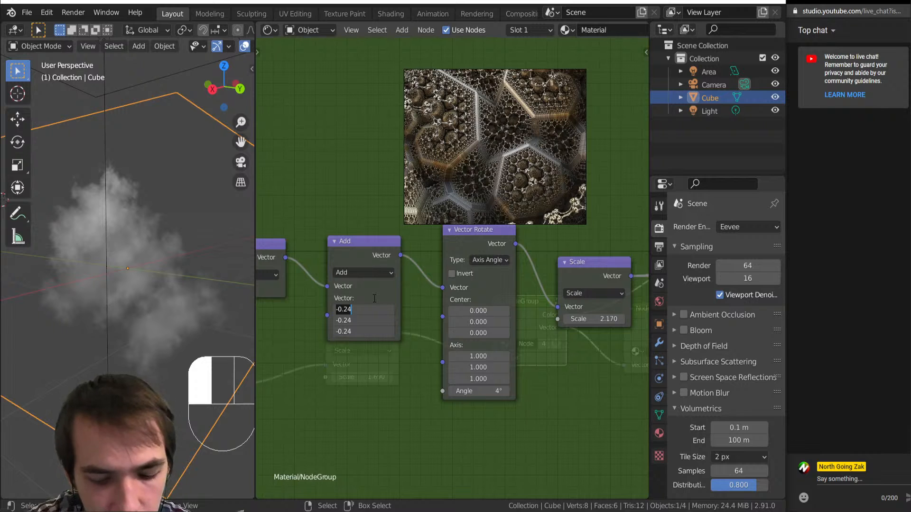
type(".3")
key("Return")
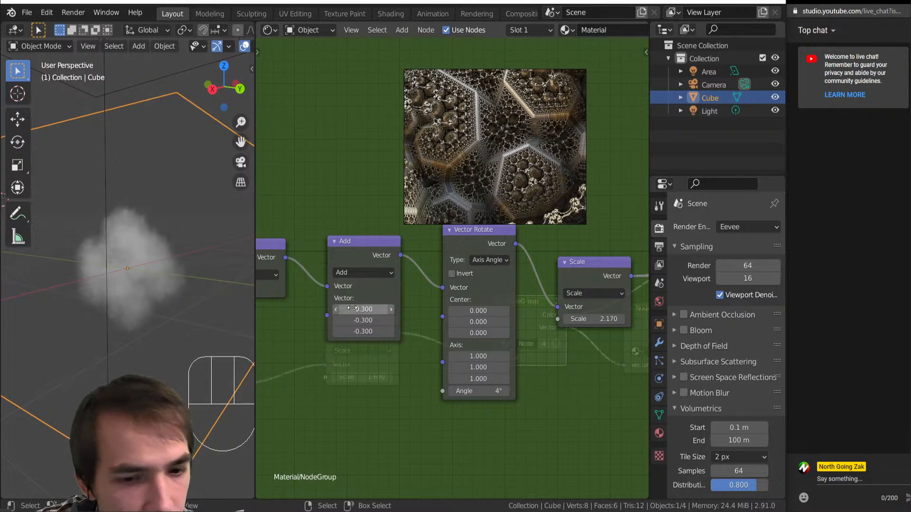
Step: Set the Add node's vector to -0.66, -0.73 and -0.5, and the Scale node's factor to 1.72
left_click_drag(363, 309, 361, 332)
left_click_drag(606, 323, 584, 319)
scroll(250, 309, "down", 3)
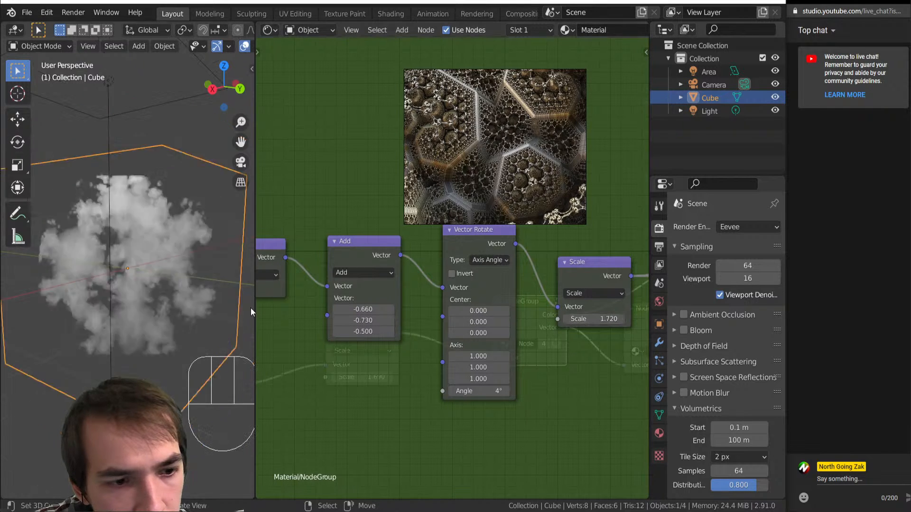
middle_click_drag(250, 308, 60, 296)
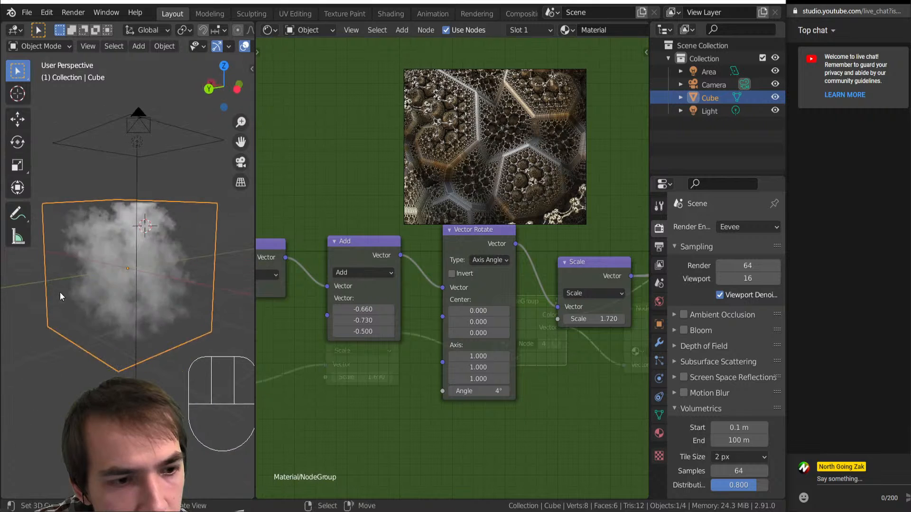
middle_click_drag(220, 309, 115, 306)
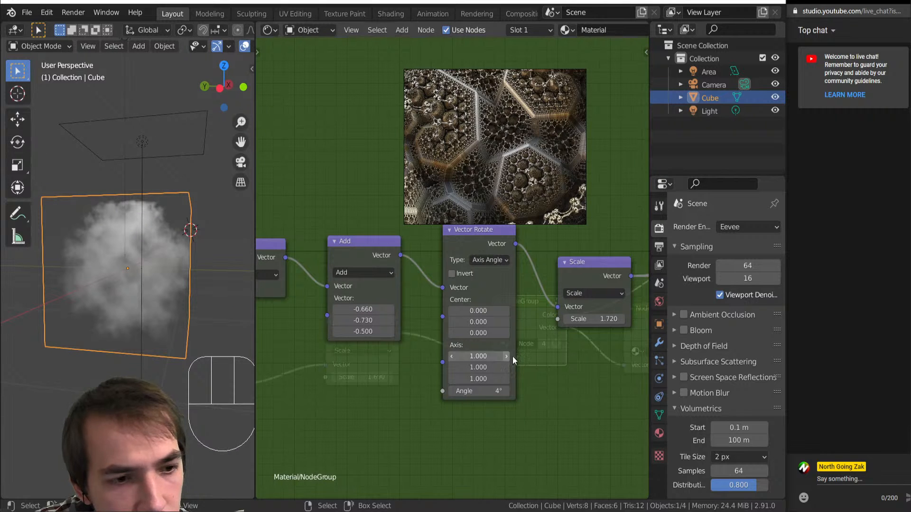
Step: Set the factor of the Scale node following the Vector Rotate node to 2.29
middle_click_drag(526, 332, 359, 346)
left_click_drag(422, 332, 499, 332, "shift")
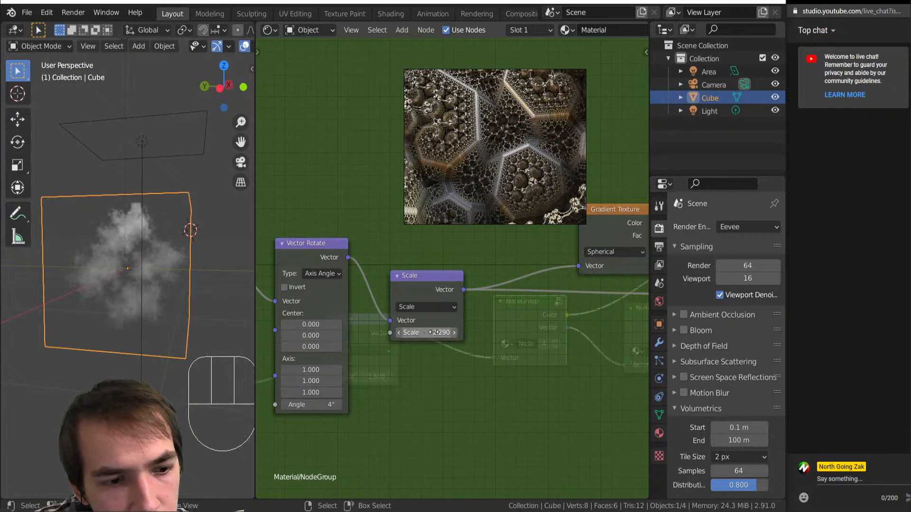
scroll(471, 318, "down", 2)
middle_click_drag(472, 318, 508, 326)
middle_click_drag(313, 342, 406, 322)
left_click_drag(411, 280, 332, 291)
mouse_move(480, 306)
left_mouse_down()
mouse_move(468, 307)
mouse_move(493, 306)
mouse_move(480, 306)
left_mouse_up()
scroll(507, 329, "down", 3)
middle_click_drag(507, 329, 321, 323)
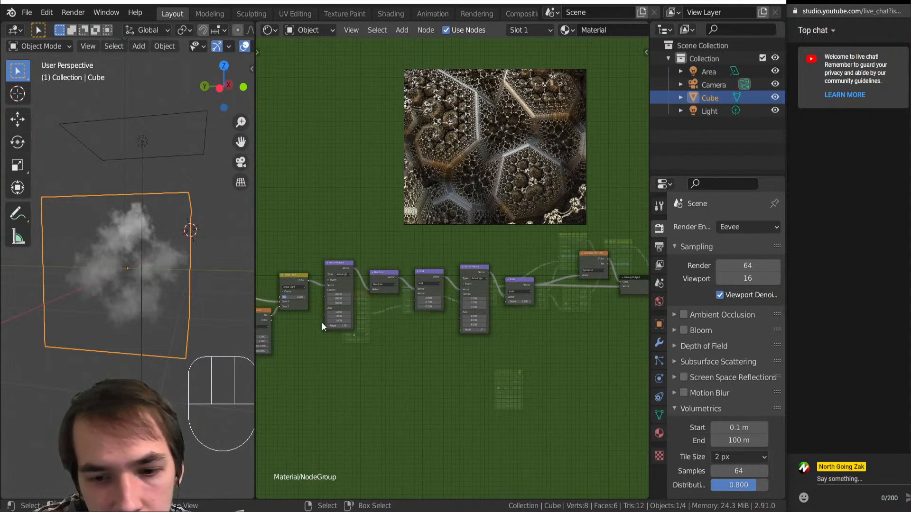
Step: Link the texture node's Color output to a new socket on the Group Output and exit the node group
left_click(272, 323)
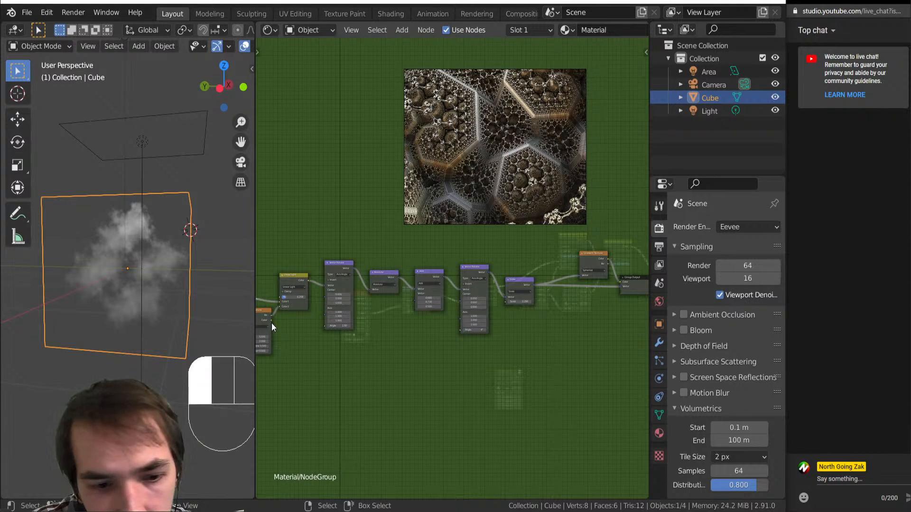
left_click_drag(272, 320, 621, 290)
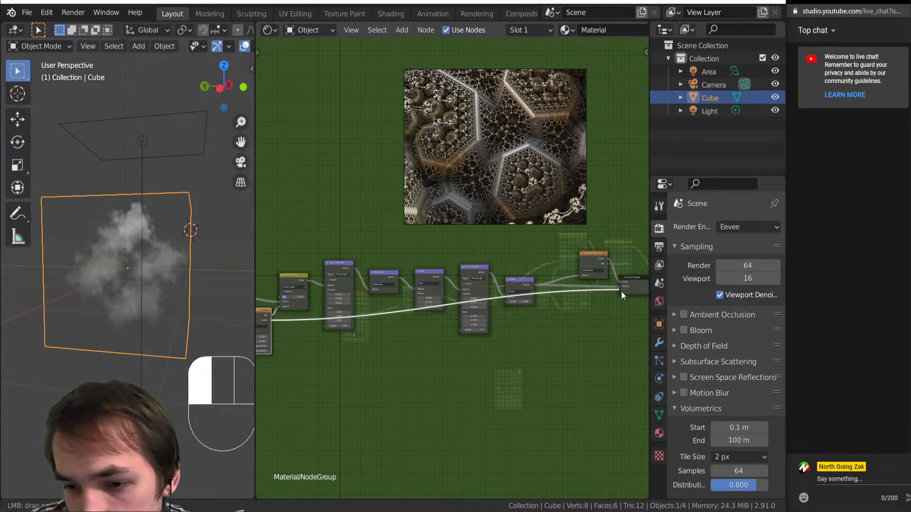
key("Tab")
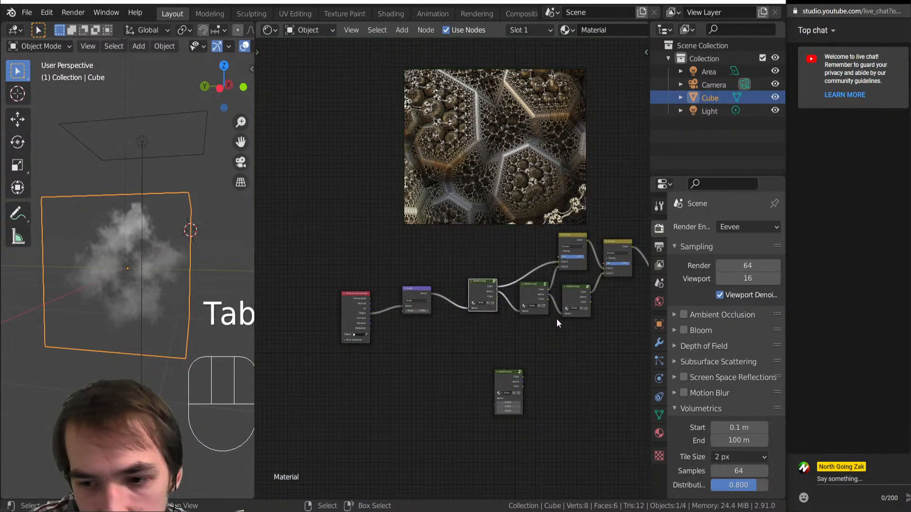
Step: Add a MixRGB node below the node groups and link the new Color outputs of the first two groups to its Color1 and Color2
scroll(430, 323, "up", 4)
scroll(430, 326, "down", 3)
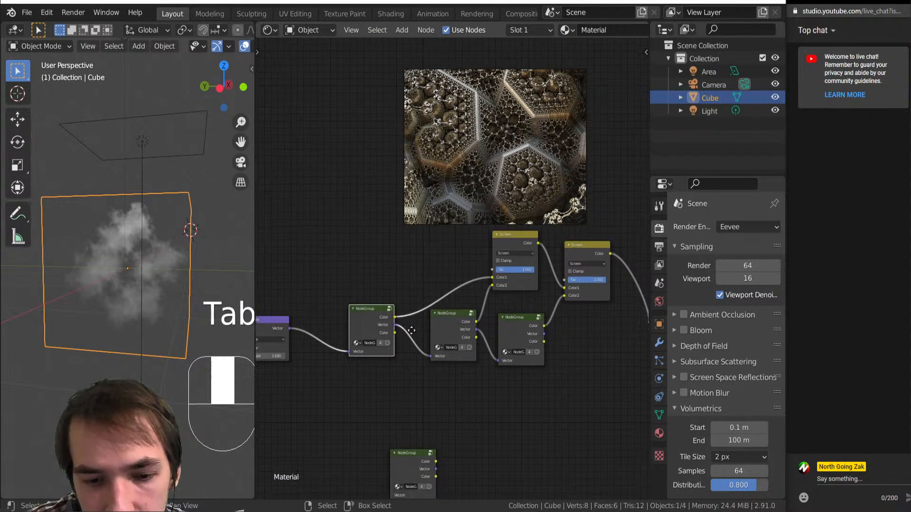
scroll(483, 326, "up", 2)
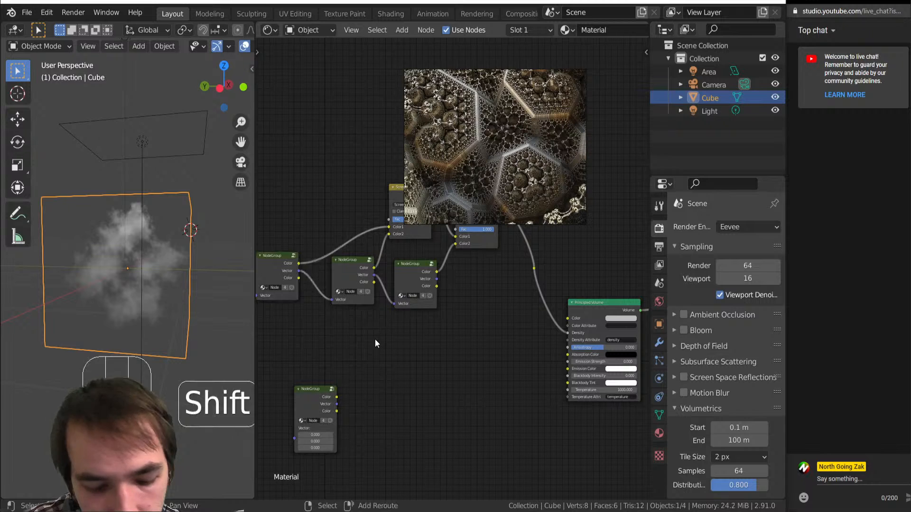
key("shift+a")
left_click(389, 417)
left_click(385, 332)
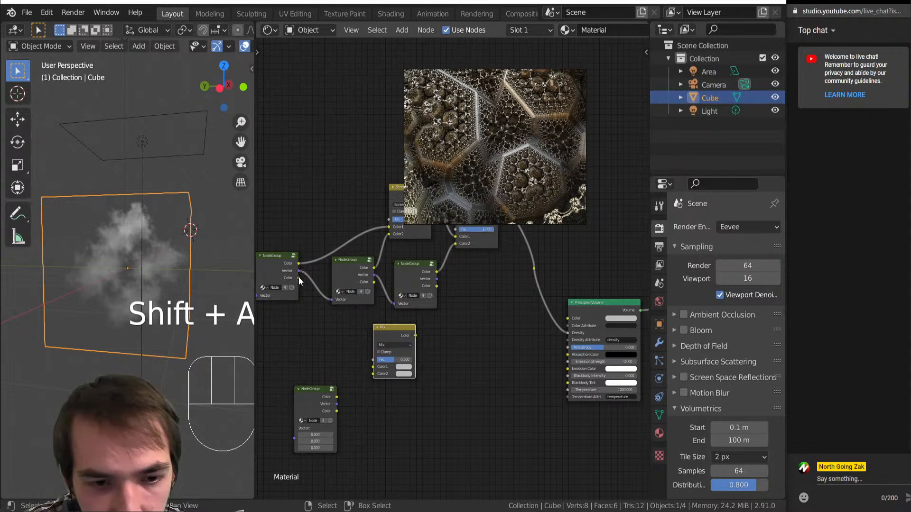
left_click_drag(371, 354, 374, 374)
left_click_drag(373, 283, 374, 373)
left_click_drag(399, 334, 434, 326)
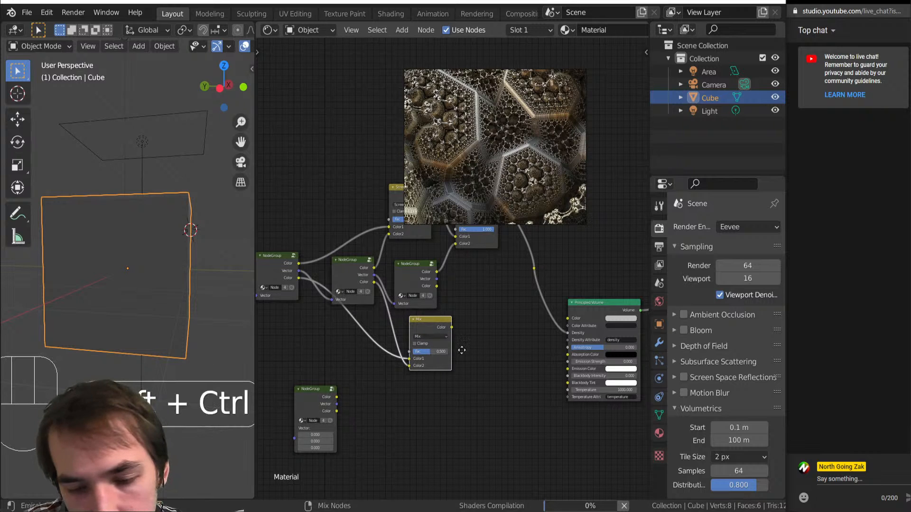
Step: Duplicate the Mix node, feed it the third group's new Color output and the first Mix node's result, and preview it
key("ctrl+shift+d")
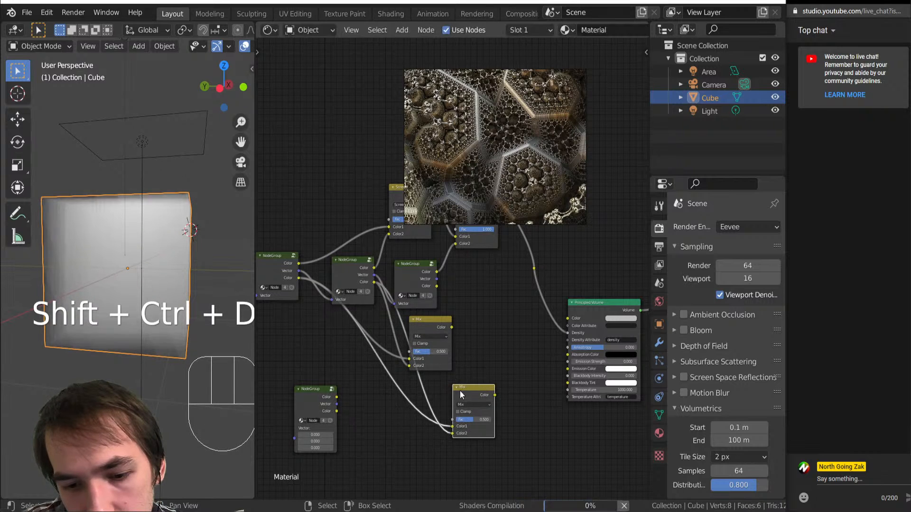
left_click(446, 392)
left_click_drag(436, 286, 452, 426)
left_click_drag(451, 327, 443, 364)
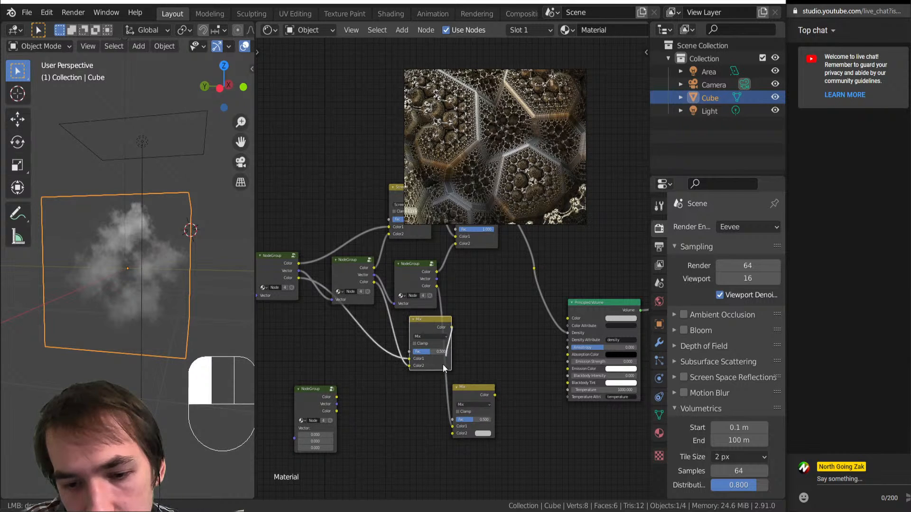
left_click_drag(450, 437, 452, 434)
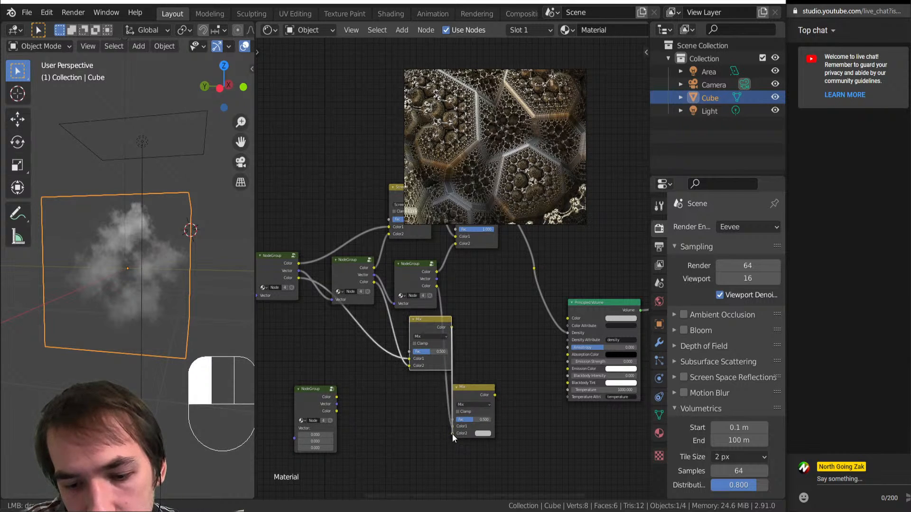
left_click(480, 389, "ctrl+shift")
left_click_drag(480, 389, 491, 346)
Step: Switch the first Mix node's blending mode to Multiply with a factor of 1
left_click(431, 336)
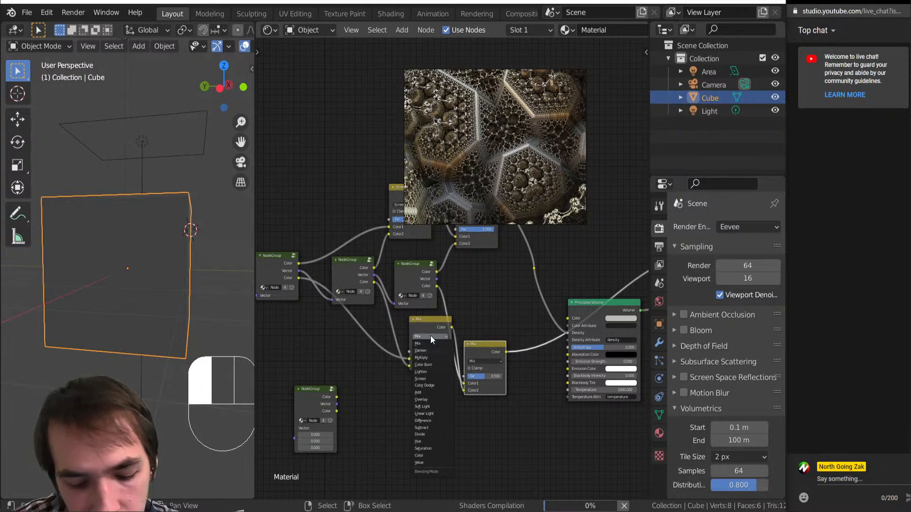
key("Return")
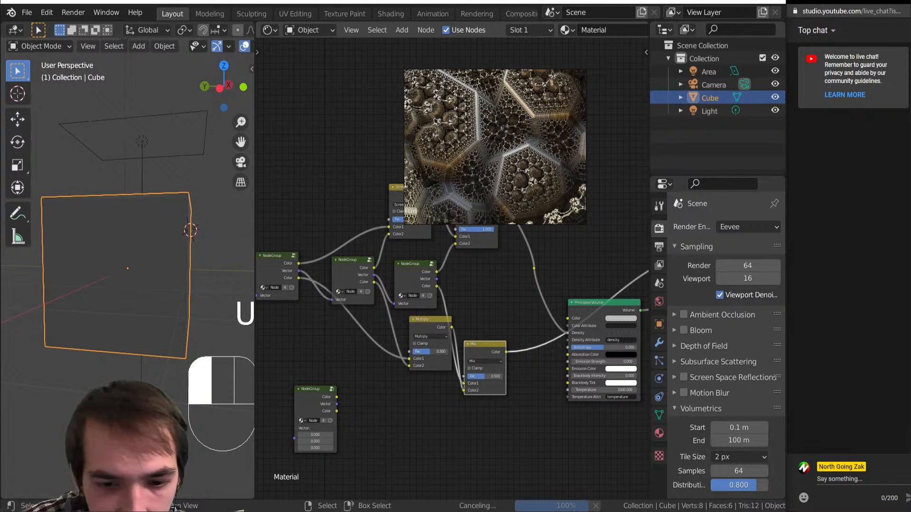
left_click_drag(430, 352, 456, 352)
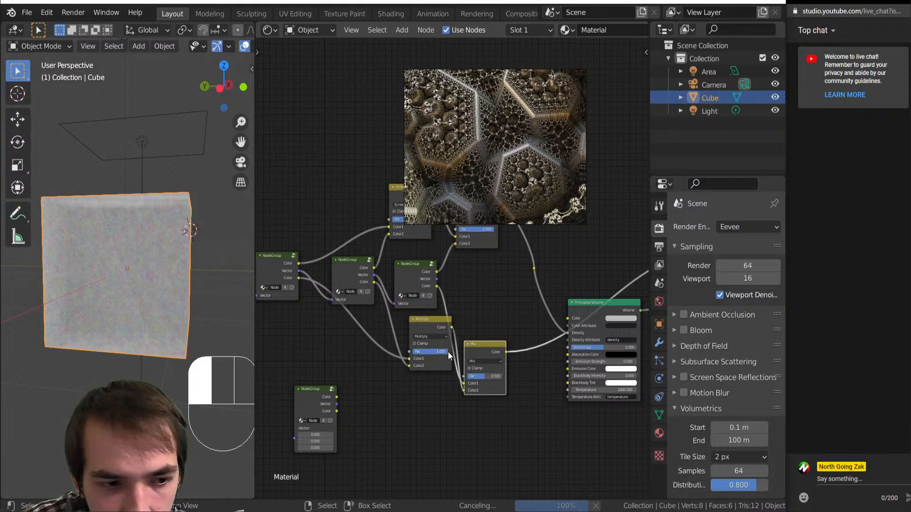
scroll(128, 323, "up", 5)
scroll(438, 343, "up", 2)
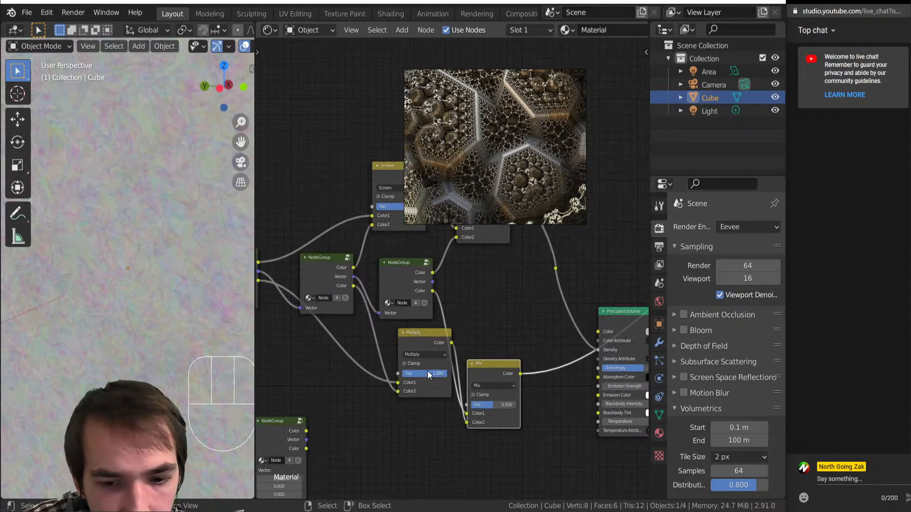
Step: Link the last Mix node to the Principled Volume's Density and route that shader back to the material output
middle_click_drag(524, 366, 453, 376)
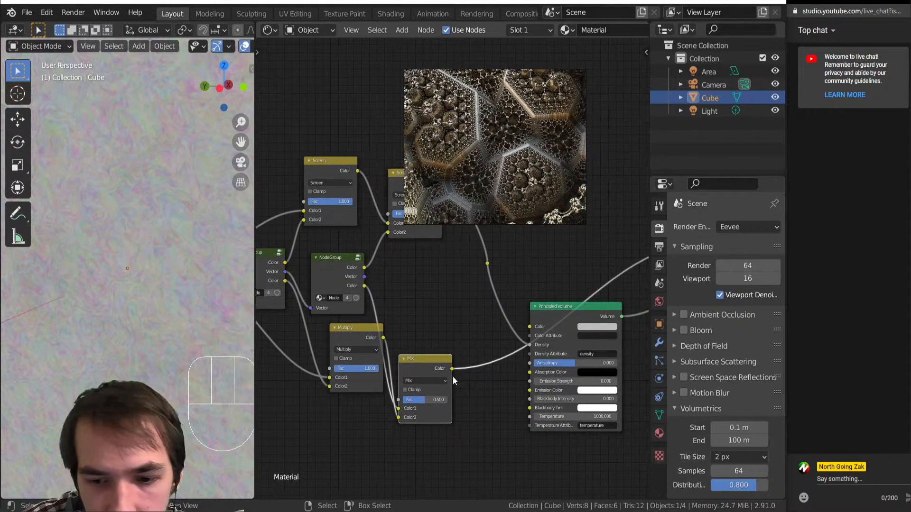
left_click_drag(456, 369, 536, 346)
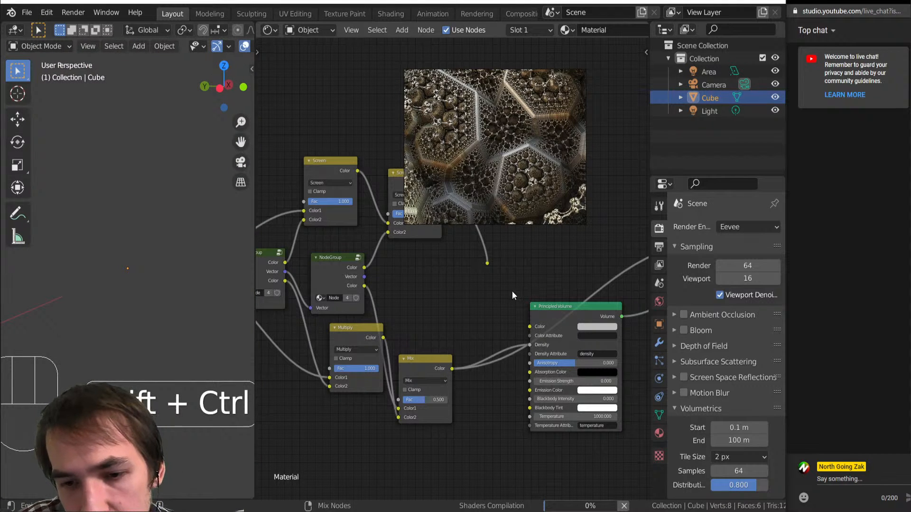
left_click(537, 336, "ctrl+shift")
Step: Move the Mix link to the Principled Volume's Color input and reconnect the Screen chain to Density
scroll(502, 317, "down", 7)
scroll(526, 327, "up", 6)
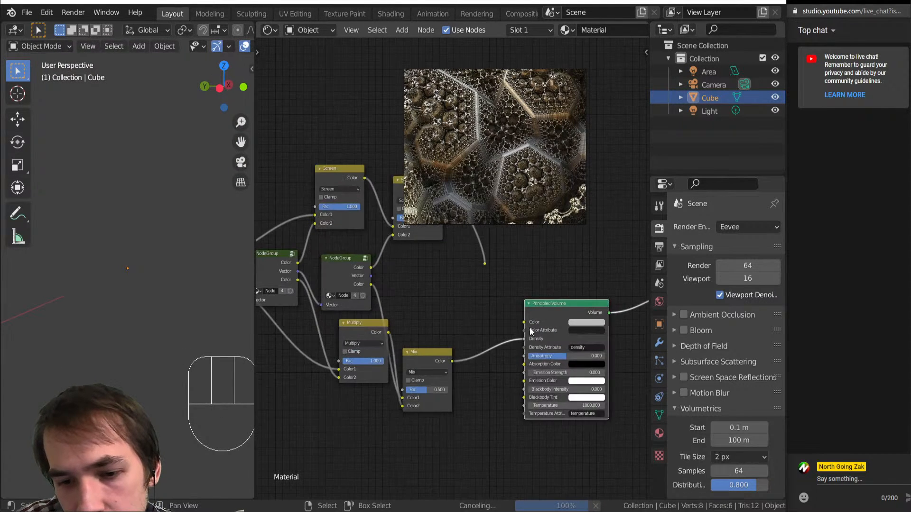
left_click_drag(523, 338, 524, 323)
left_click_drag(484, 263, 491, 304)
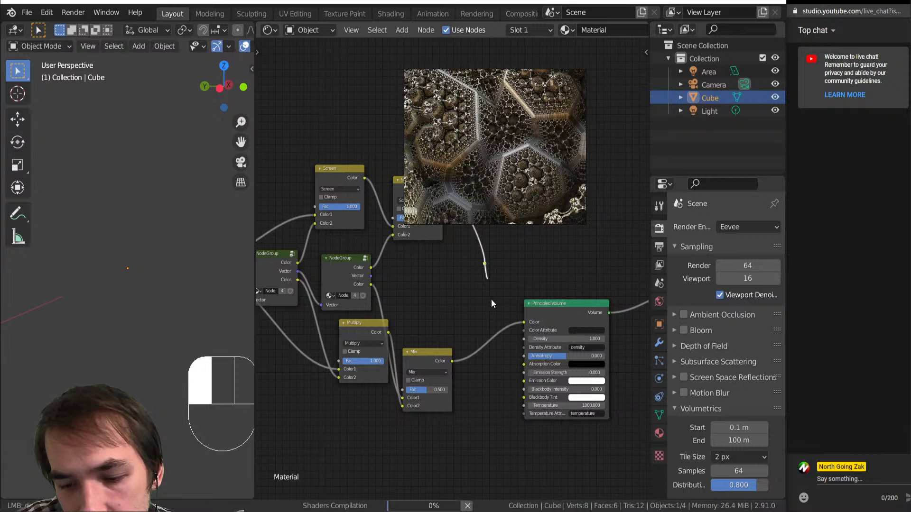
left_click_drag(525, 341, 523, 338)
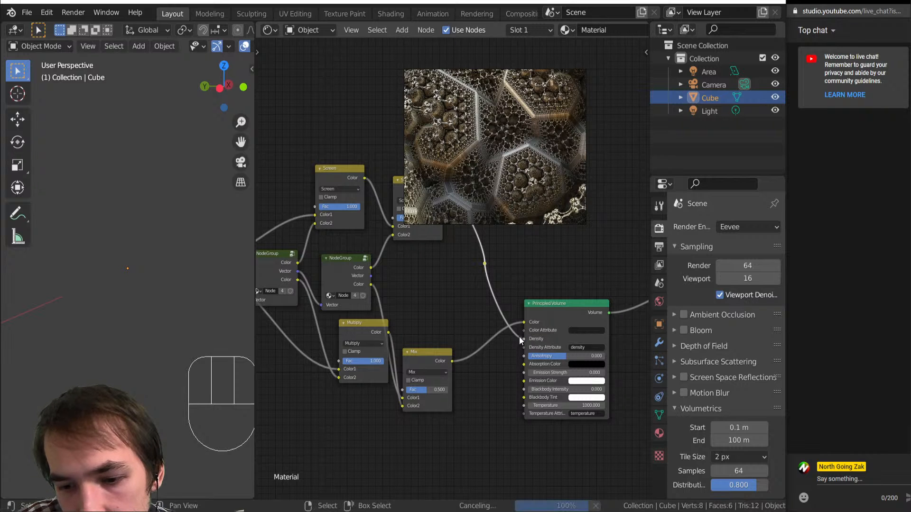
Step: Set the Principled Volume's Emission Strength to 1
scroll(479, 284, "up", 1)
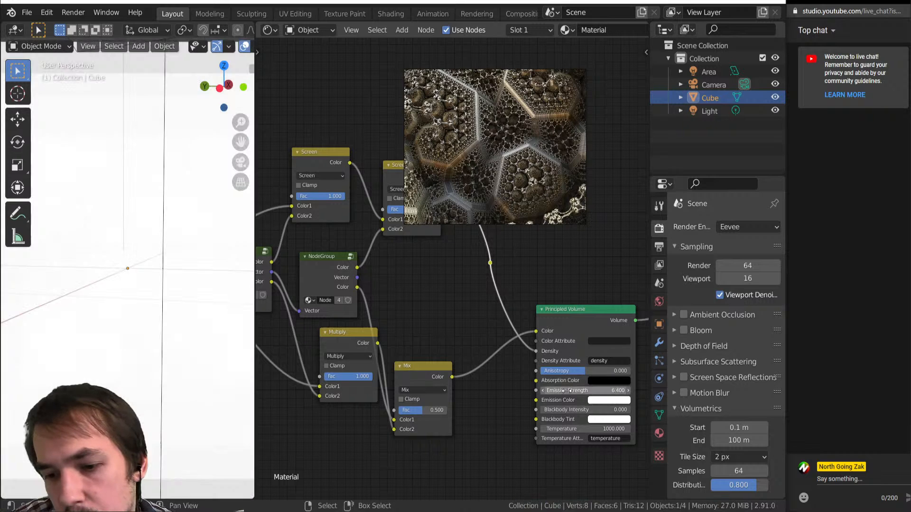
left_click(583, 390)
type("6.4")
key("Return")
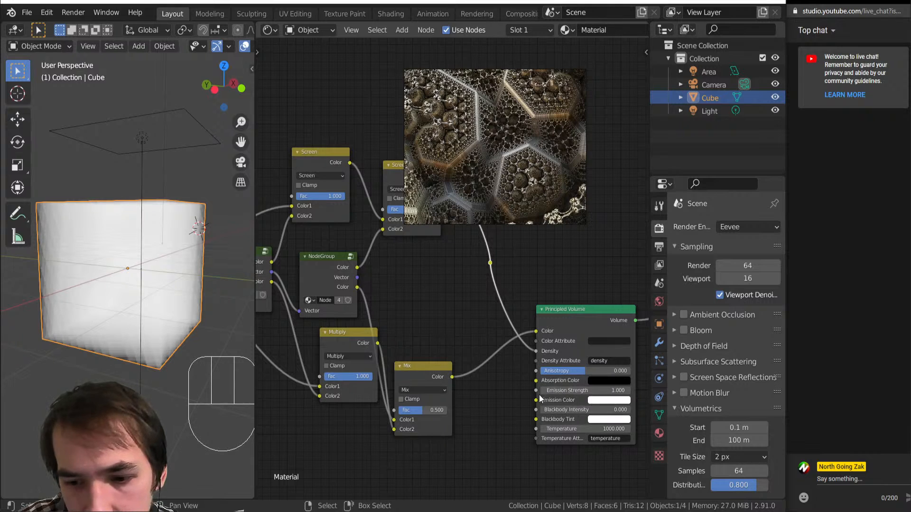
Step: Link the Mix node's Color output to the Principled Volume's Emission Color as well
scroll(539, 395, "up", 1)
middle_click_drag(539, 397, 494, 357)
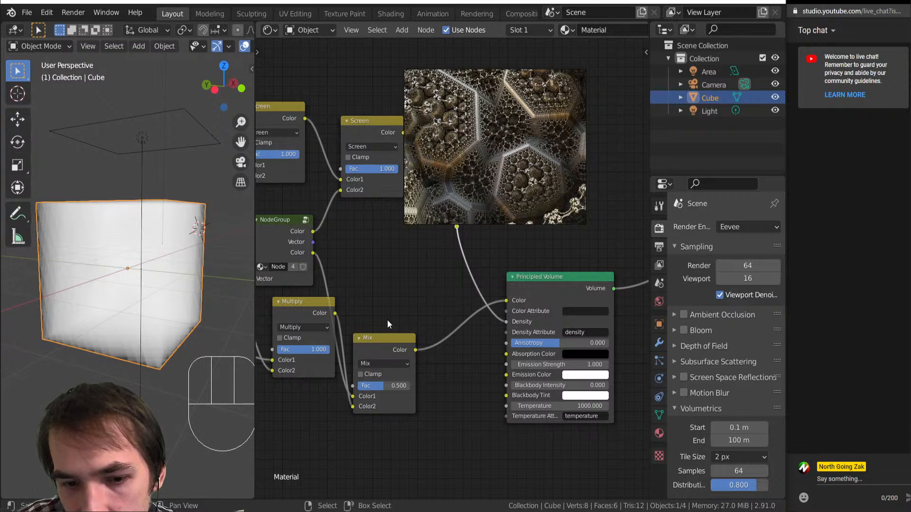
left_click_drag(417, 351, 507, 376)
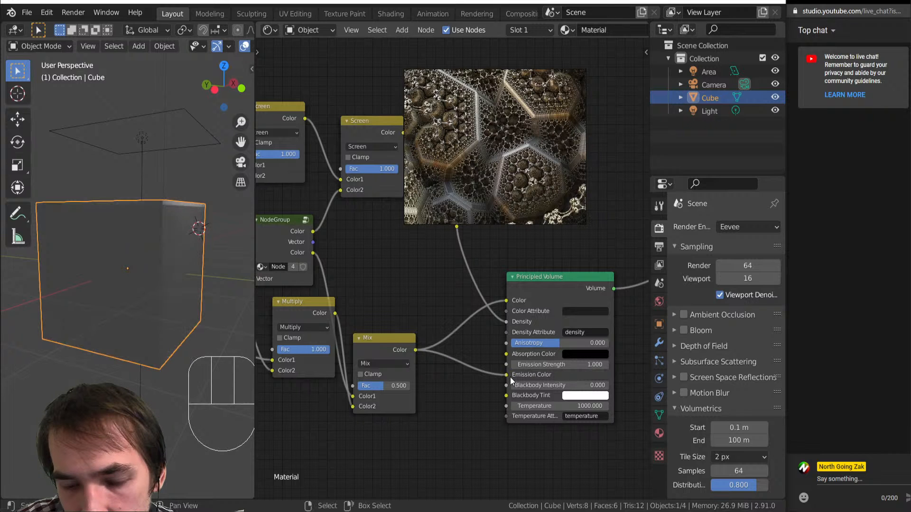
Step: Inspect the cube's emissive volume from several sides and review the node setup feeding the Principled Volume
scroll(511, 351, "down", 2)
scroll(517, 323, "up", 1)
scroll(516, 327, "down", 1)
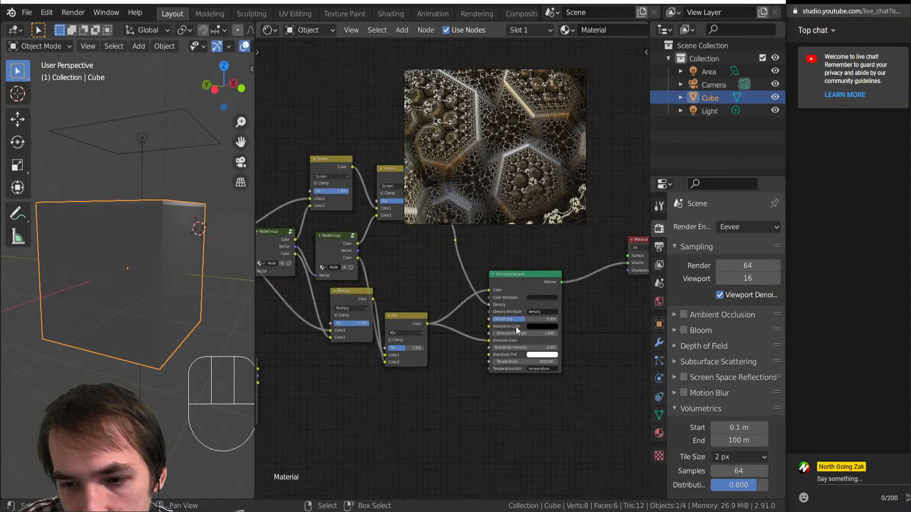
middle_click_drag(519, 279, 490, 299)
middle_click_drag(145, 313, 181, 315)
middle_click_drag(432, 313, 416, 346)
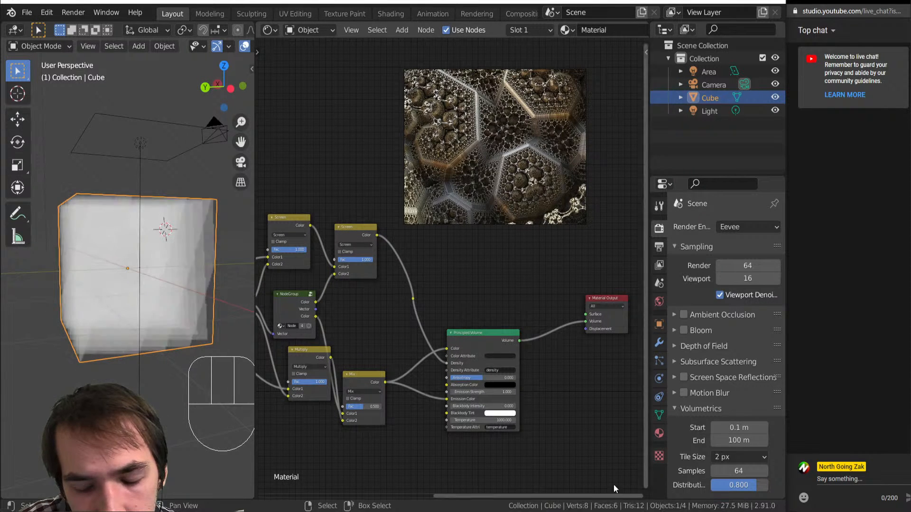
middle_click_drag(93, 292, 201, 302)
scroll(196, 305, "up", 3)
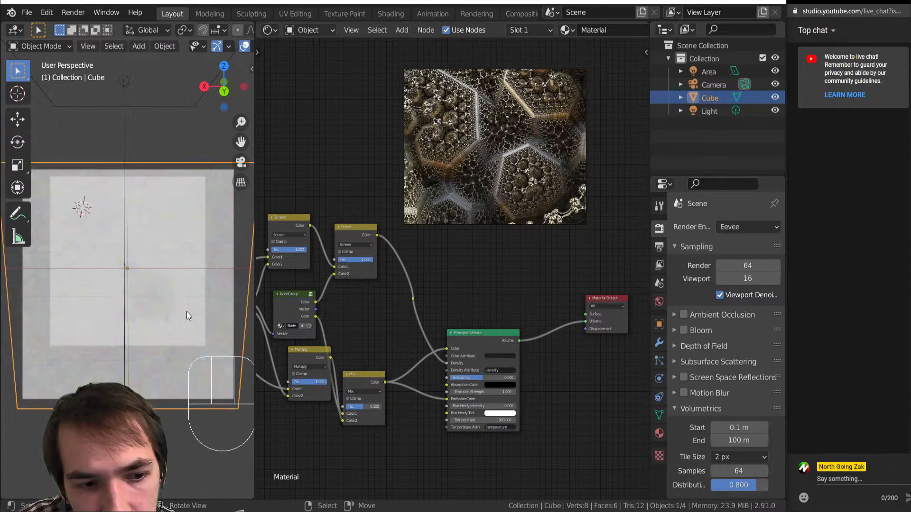
scroll(437, 392, "up", 3)
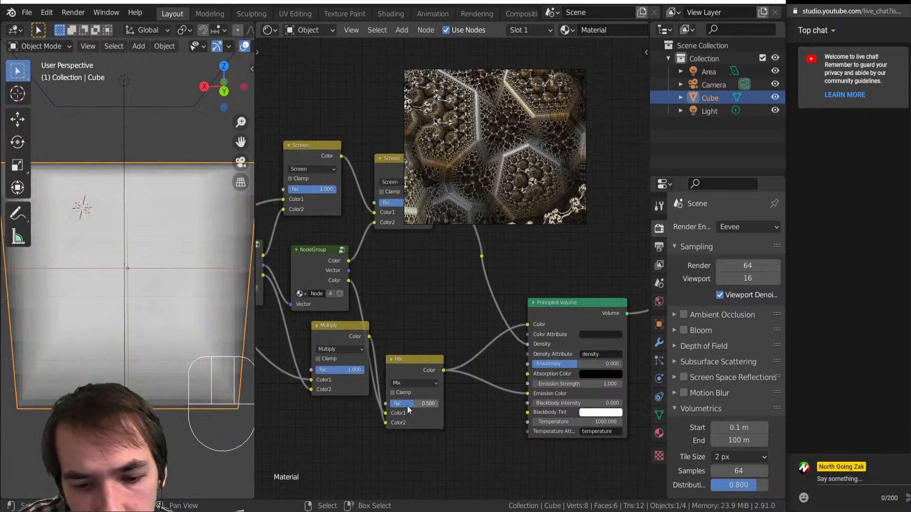
Step: Set the Mix factor to 0.799 and link the Screen chain's output to the Principled Volume's Emission Strength as well
mouse_move(407, 406)
left_mouse_down()
mouse_move(390, 406)
mouse_move(421, 405)
left_mouse_up()
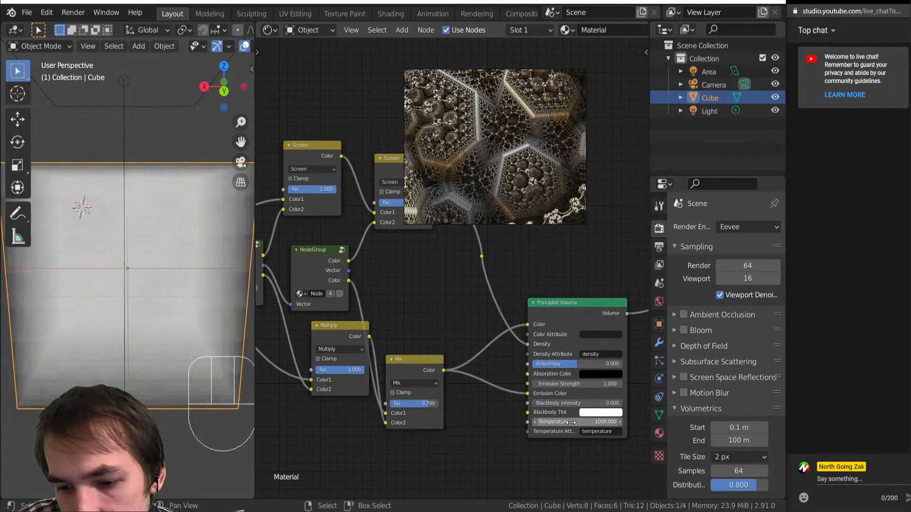
left_click_drag(571, 384, 544, 383, "shift")
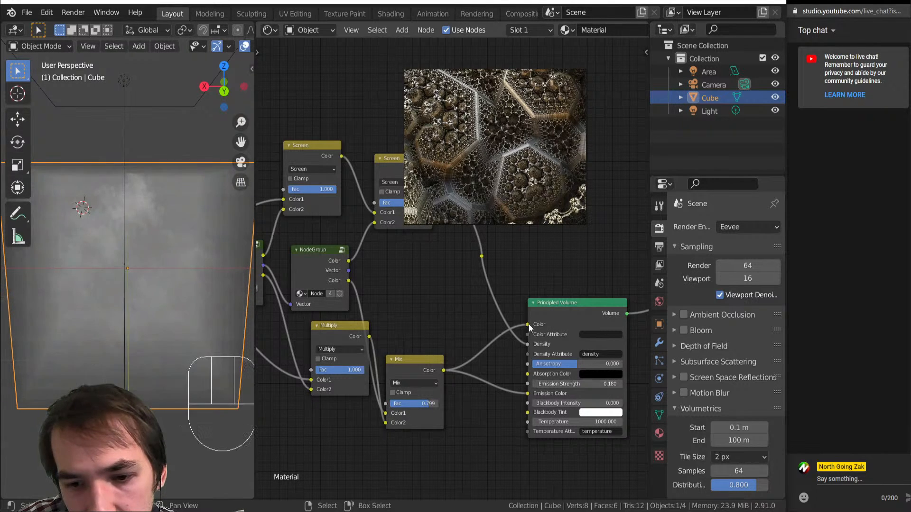
left_click_drag(481, 256, 528, 385)
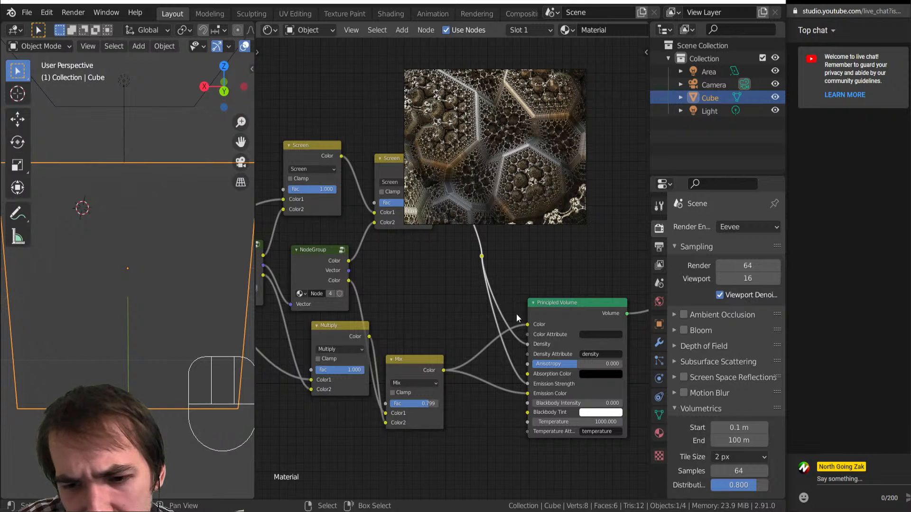
scroll(536, 330, "down", 2)
mouse_move(118, 269)
middle_mouse_down()
mouse_move(70, 301)
mouse_move(84, 292)
middle_mouse_up()
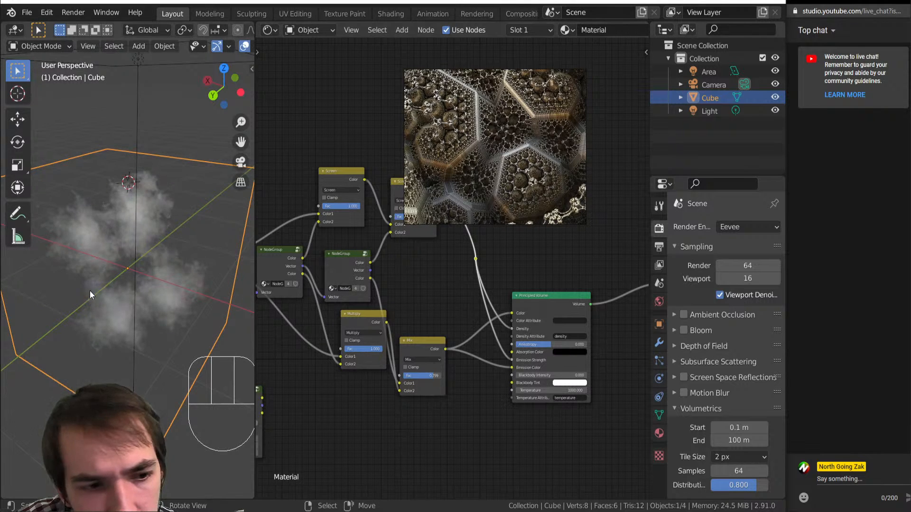
middle_click_drag(89, 292, 214, 322)
scroll(142, 291, "up", 2)
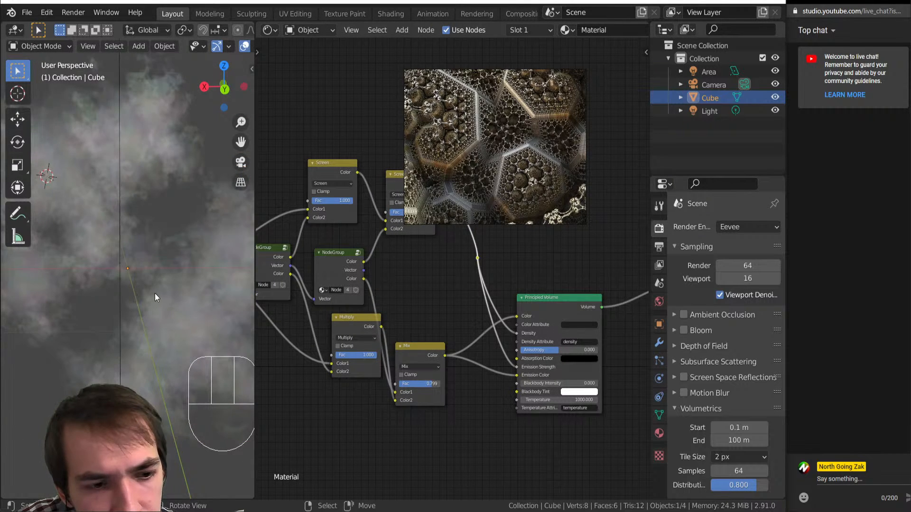
scroll(189, 292, "up", 2)
scroll(527, 400, "up", 1)
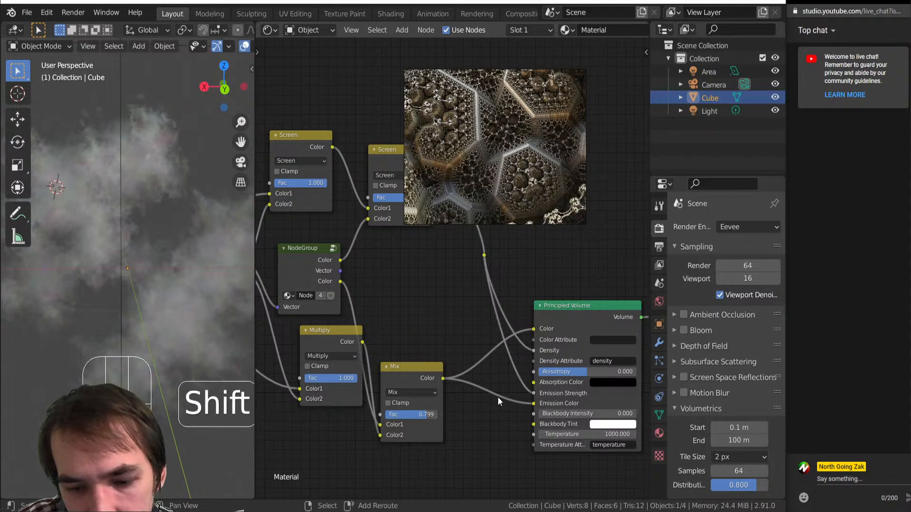
Step: Insert a Gamma node between the Mix node and the Principled Volume's Emission Color input
key("shift+a")
left_click(522, 406)
left_click(478, 391)
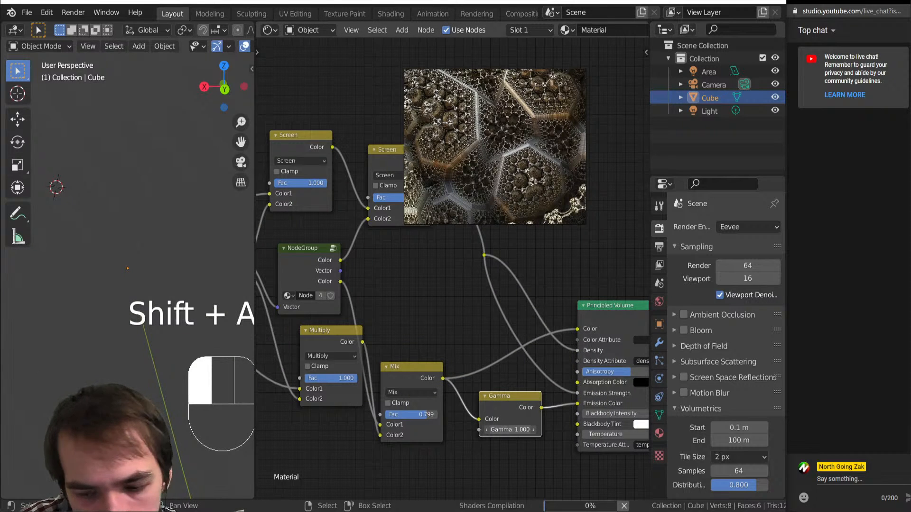
Step: Compare Gamma values of 10.000 and 0.001 on the new Gamma node, then settle on 10.000
left_click_drag(510, 430, 569, 430)
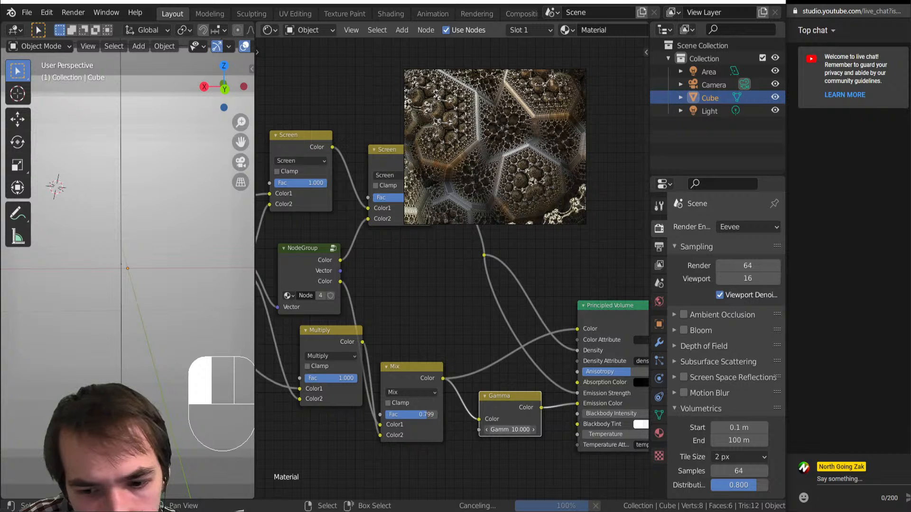
left_click_drag(569, 430, 450, 430)
scroll(346, 398, "down", 1)
scroll(85, 340, "down", 3)
middle_click_drag(157, 347, 126, 345)
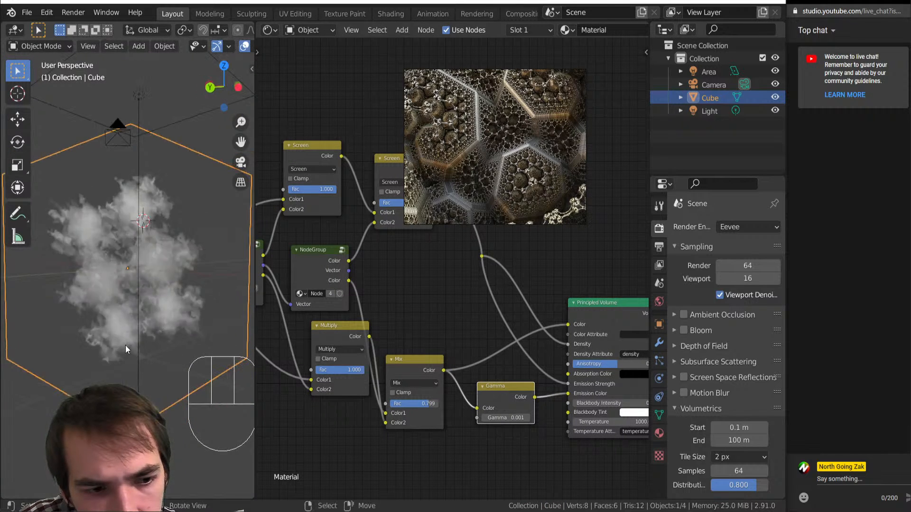
scroll(125, 346, "up", 3)
mouse_move(510, 417)
left_mouse_down()
mouse_move(551, 417)
mouse_move(511, 412)
left_mouse_up()
middle_click_drag(109, 309, 192, 326)
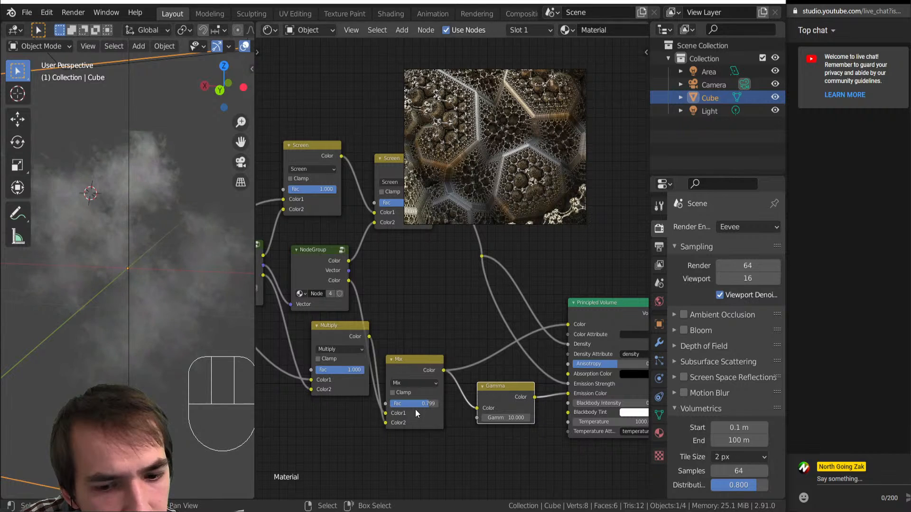
Step: Change the Mix node feeding the Gamma node to Multiply blending and set its factor to 1.000
left_click_drag(414, 403, 422, 403)
left_click(427, 383)
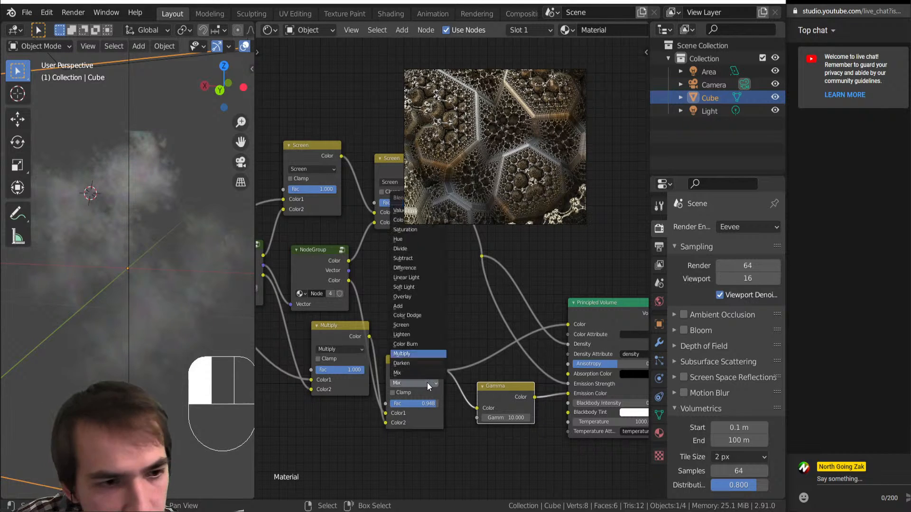
left_click(415, 364)
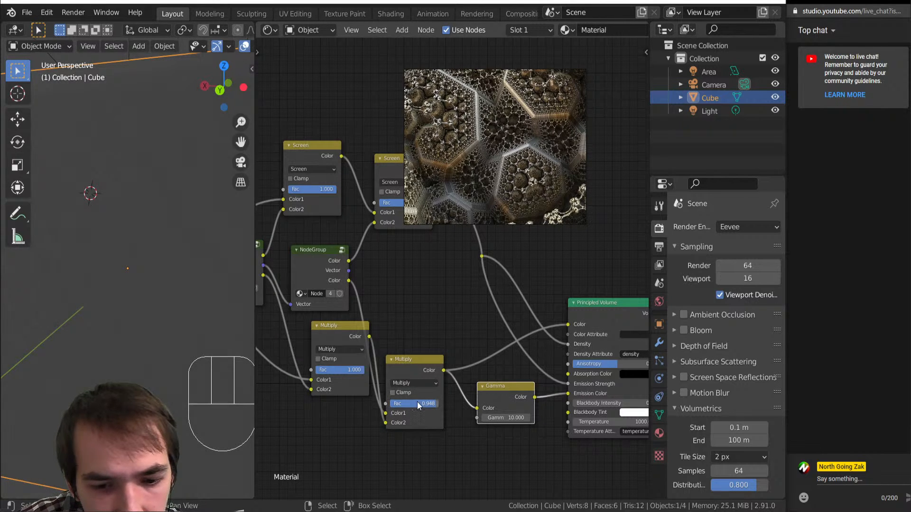
left_click_drag(422, 403, 379, 403)
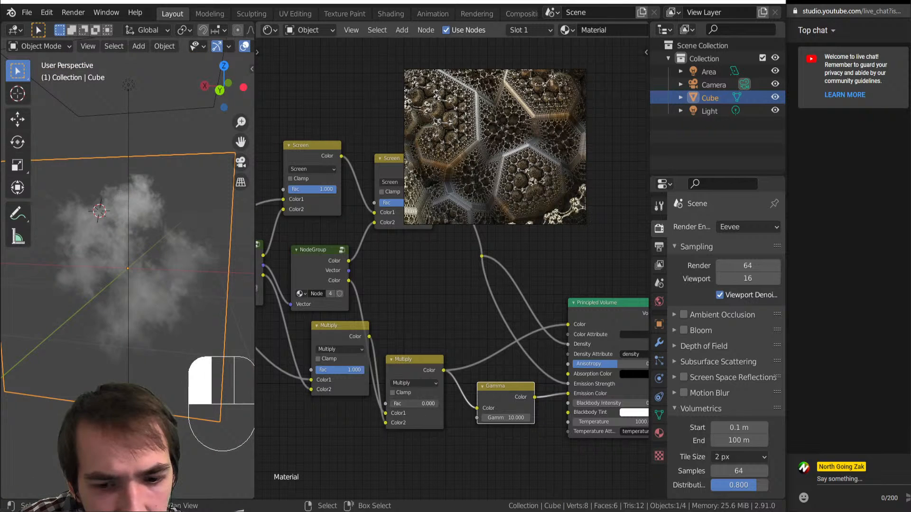
left_click_drag(390, 403, 441, 403)
middle_click_drag(148, 328, 180, 295)
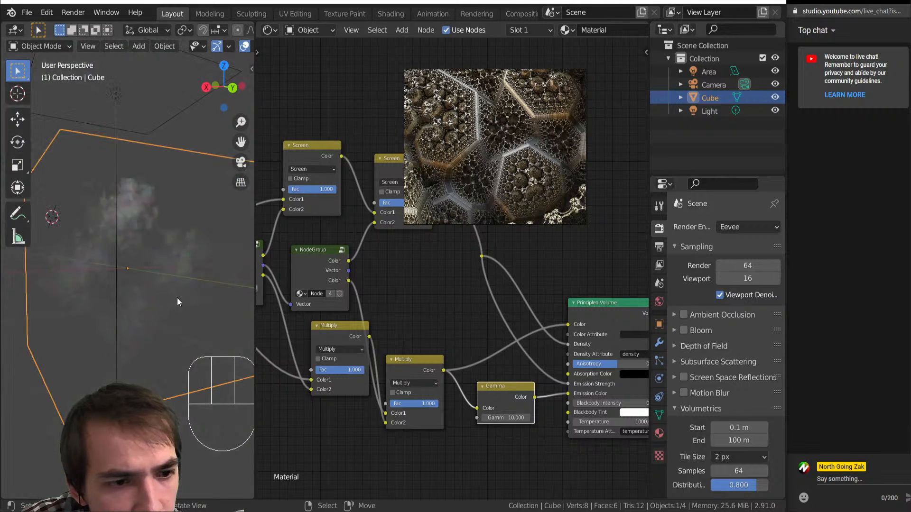
scroll(157, 313, "down", 4)
left_click(124, 199)
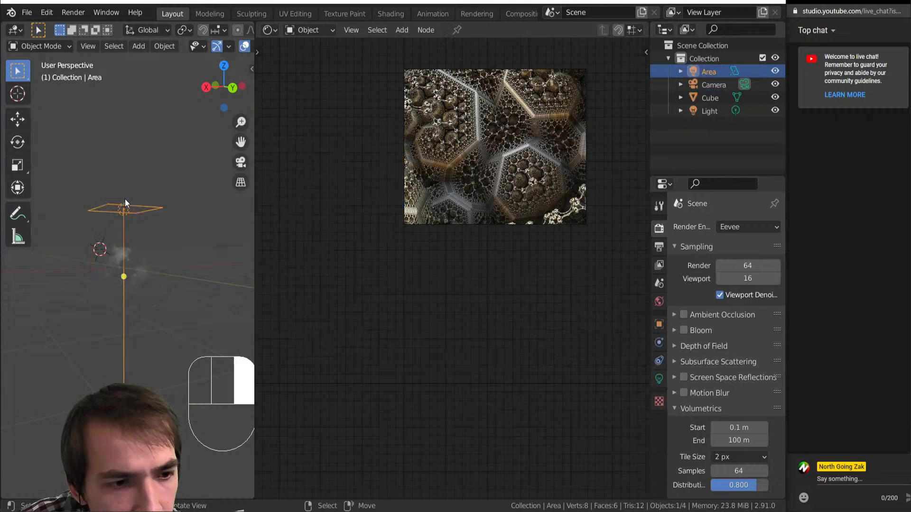
key("shift+d")
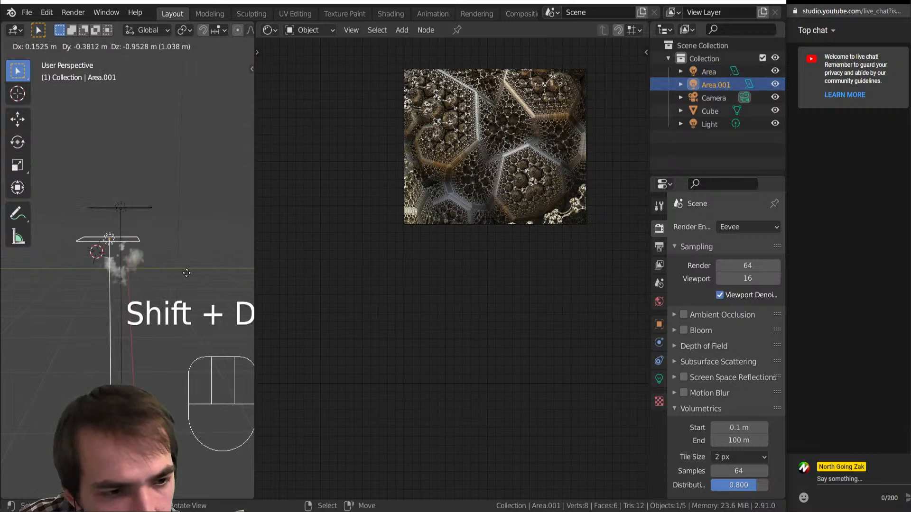
right_click(191, 267)
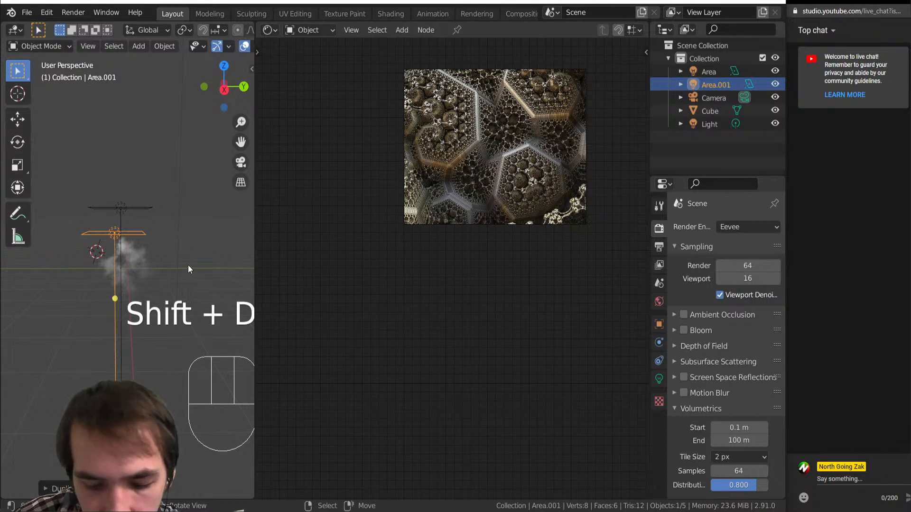
key("Delete")
Step: Raise the power of the area light above the cube to 3150.3 W
left_click(121, 207)
left_click(659, 378)
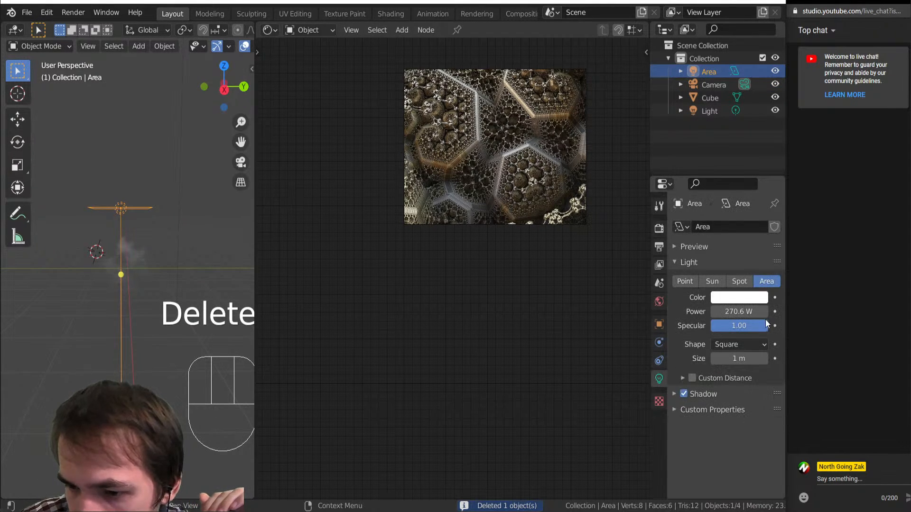
left_click_drag(739, 311, 795, 312)
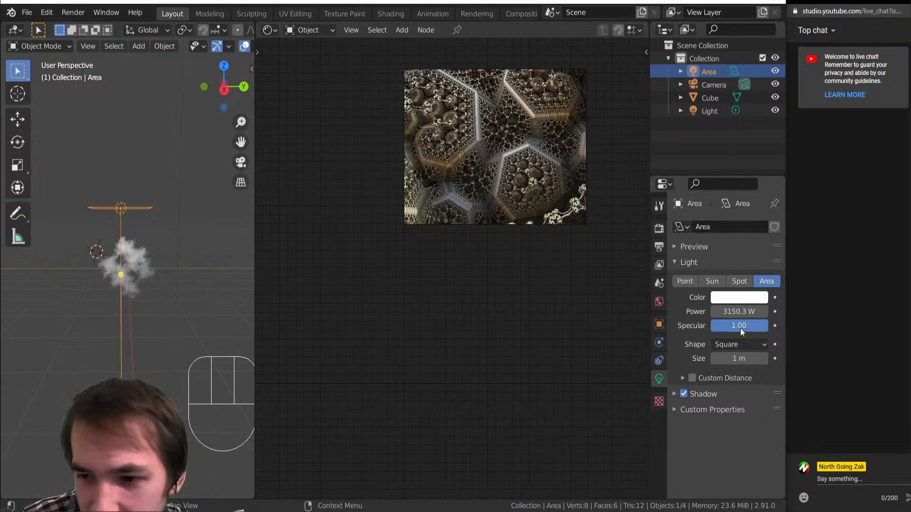
scroll(157, 328, "up", 5)
middle_click_drag(170, 327, 67, 335)
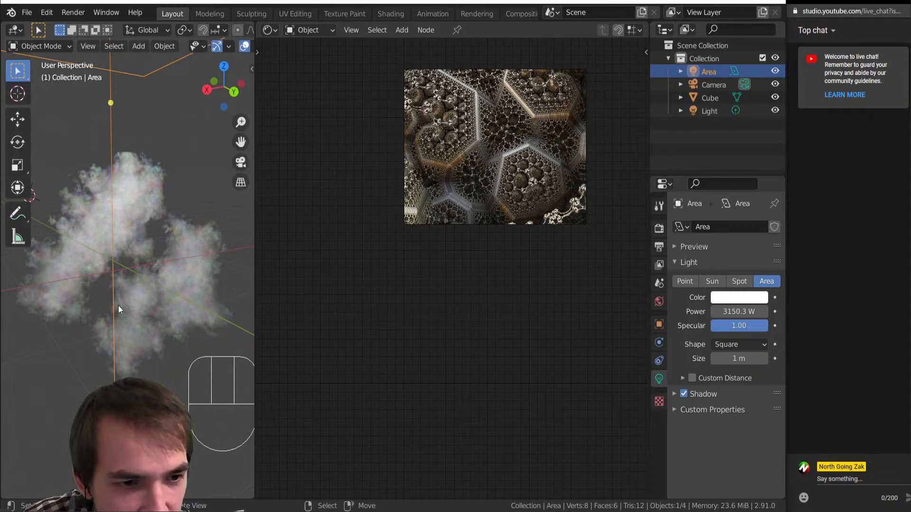
Step: Select the cube and open the first node group of its material for editing
left_click(170, 270)
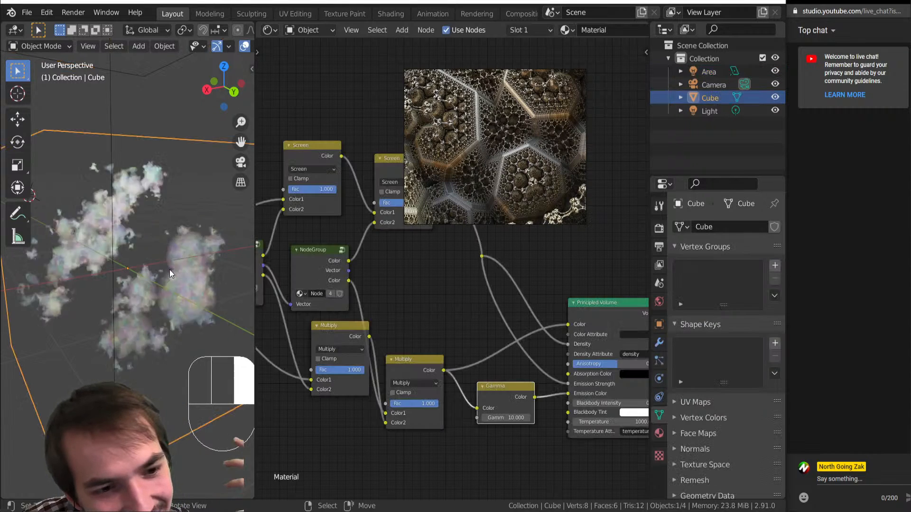
middle_click_drag(228, 342, 177, 307)
scroll(116, 301, "up", 5)
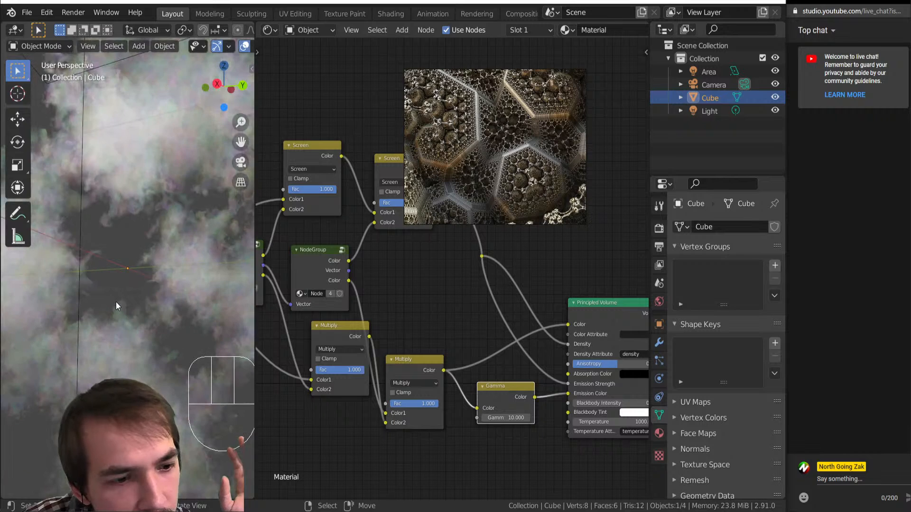
scroll(460, 334, "down", 3)
middle_click_drag(459, 334, 585, 327)
left_click(395, 263)
key("Tab")
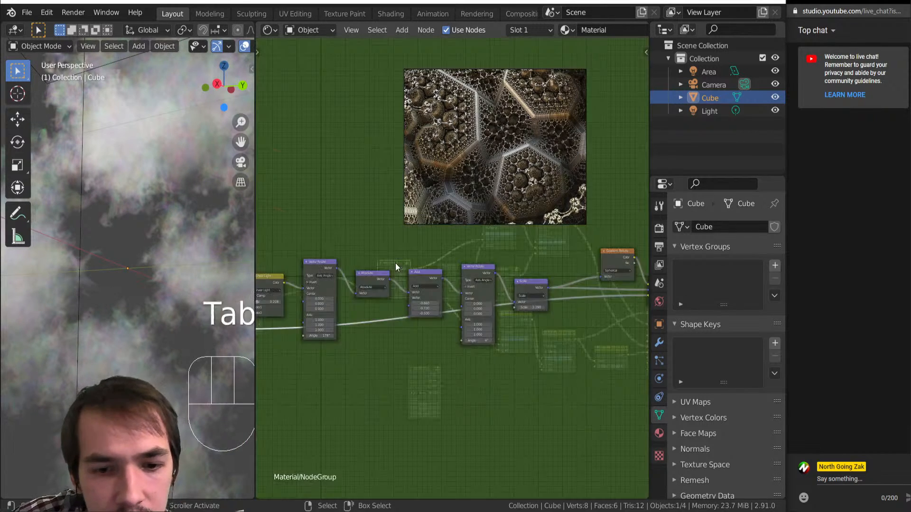
Step: Set the factor of the Linear Light node inside the group to 0.104 and check the volume from several sides
middle_click_drag(372, 338, 605, 347)
scroll(505, 299, "up", 4)
left_click_drag(505, 321, 499, 324)
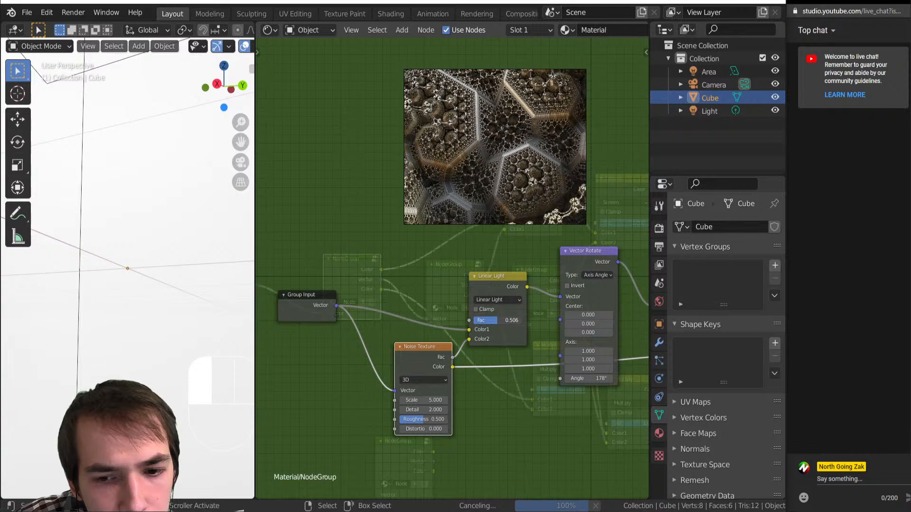
left_click_drag(497, 320, 479, 322)
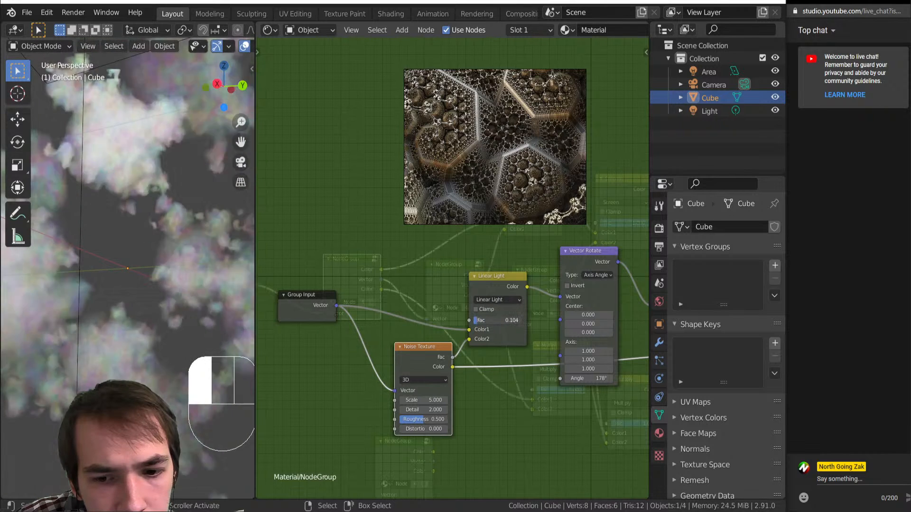
scroll(81, 286, "down", 5)
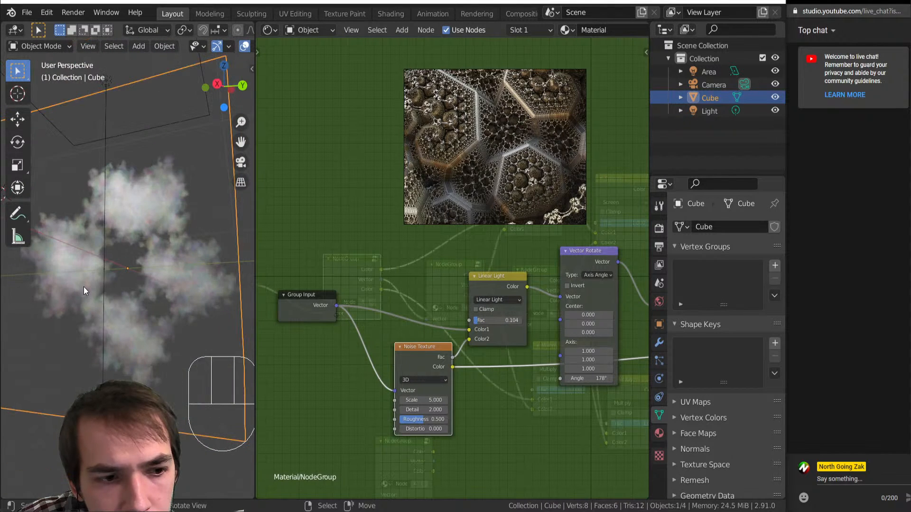
scroll(130, 286, "down", 3)
scroll(135, 286, "up", 3)
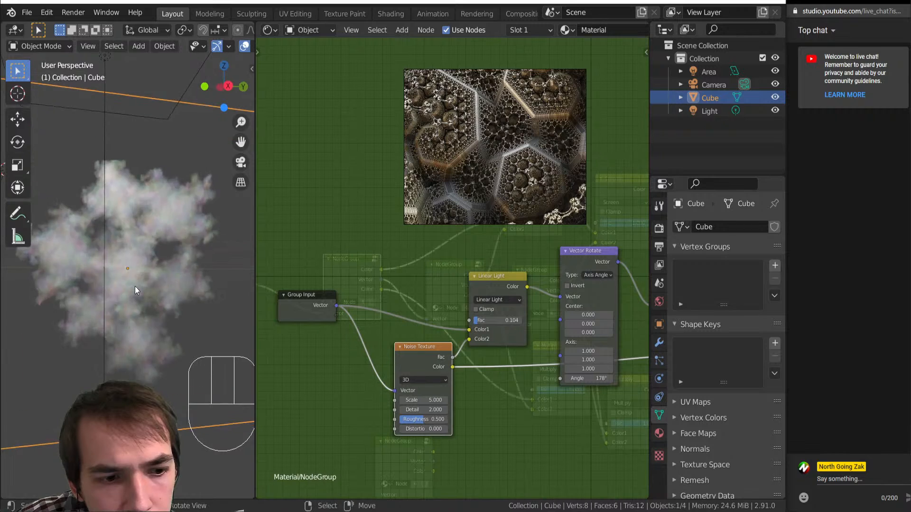
scroll(135, 290, "down", 4)
middle_click_drag(135, 298, 208, 311)
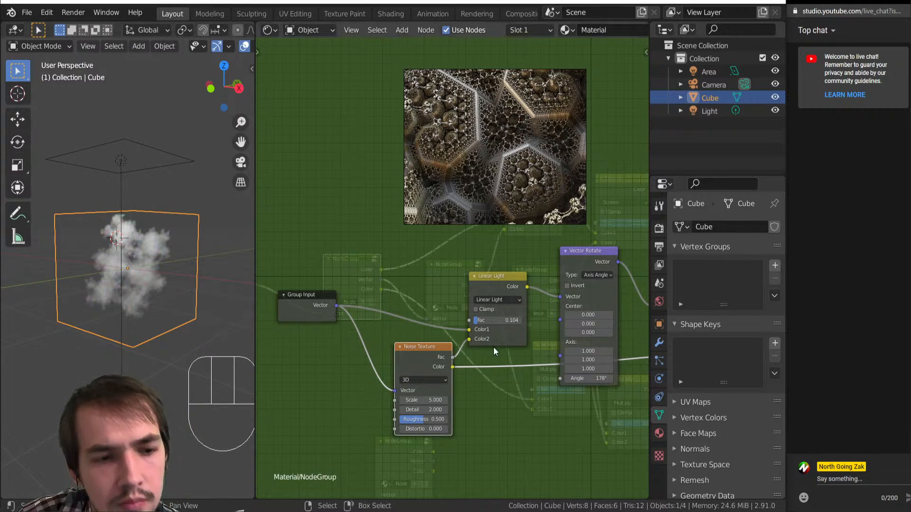
Step: Raise the value of the group's Scale node to about 3.7 and exit the node group
scroll(540, 327, "down", 2)
middle_click_drag(551, 312, 376, 310)
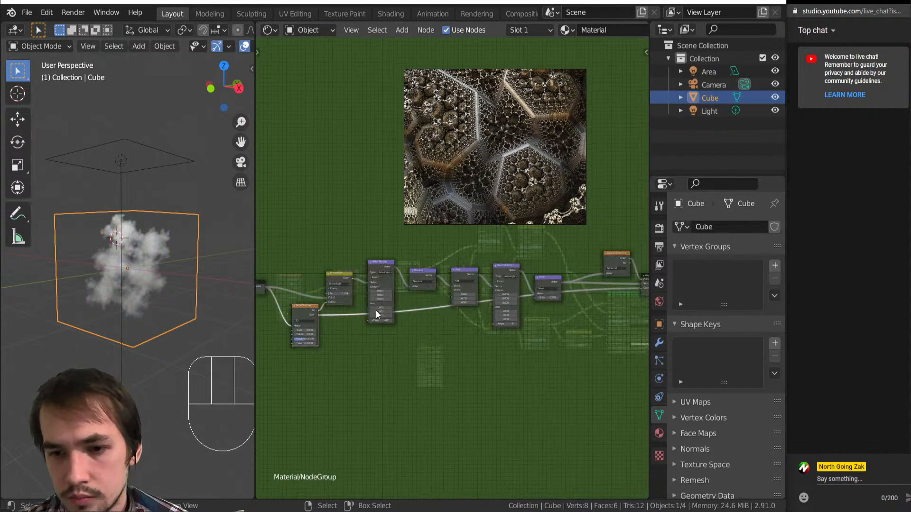
scroll(547, 287, "up", 1)
middle_click_drag(548, 287, 478, 291)
scroll(477, 291, "up", 2)
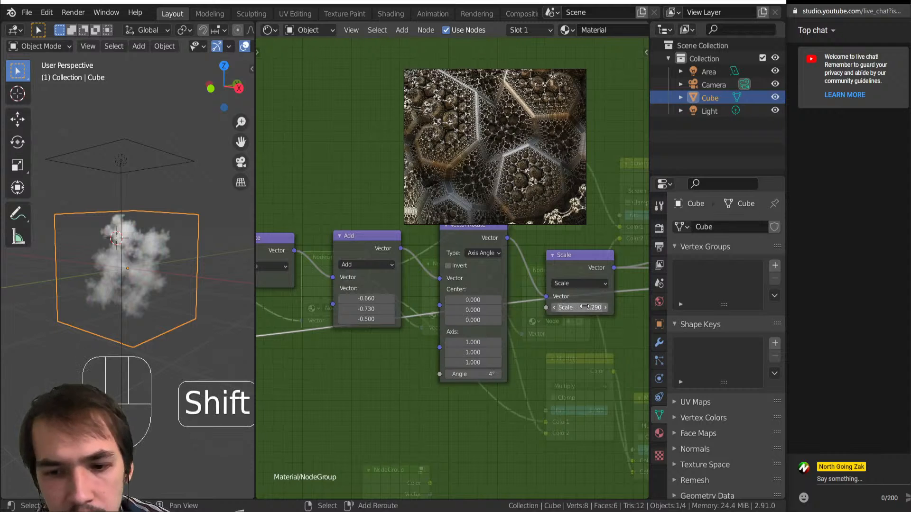
left_click_drag(560, 306, 633, 306, "shift")
scroll(68, 278, "up", 3)
middle_click_drag(67, 278, 179, 284)
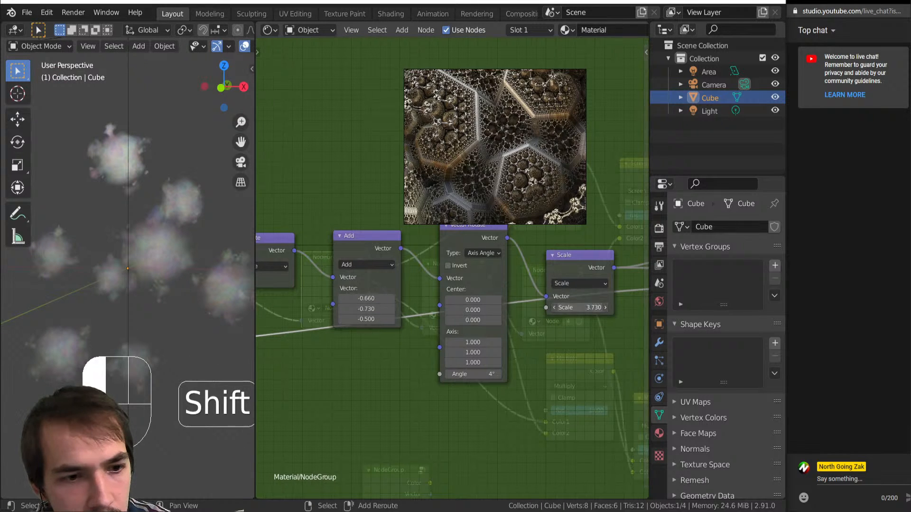
left_click_drag(584, 307, 570, 308, "shift")
scroll(405, 307, "down", 4)
key("Tab")
scroll(410, 305, "up", 3)
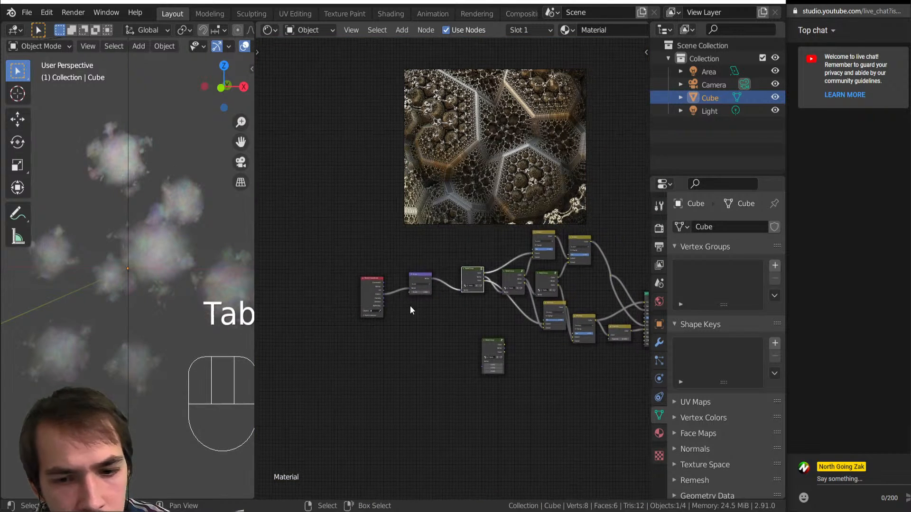
middle_click_drag(423, 311, 396, 338)
scroll(413, 322, "up", 2)
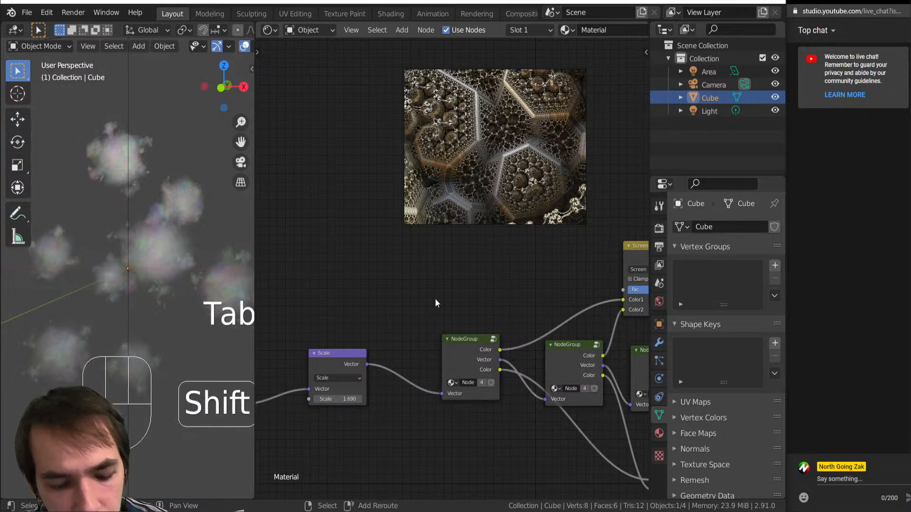
key("shift+a")
mouse_move(435, 300)
key("Down")
key("Down")
key("t")
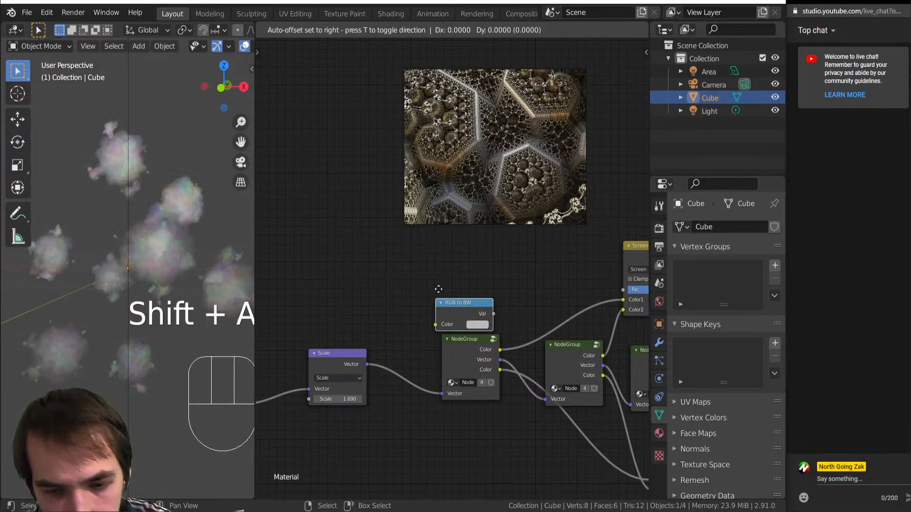
left_click(443, 257)
key("Delete")
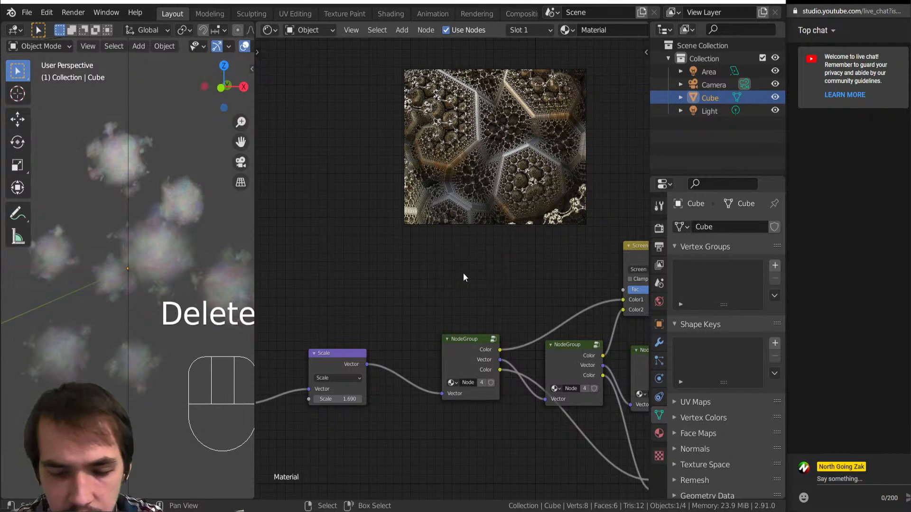
Step: Add a Gradient Texture fed by the Scale node's vector and duplicate the first Screen node beside it
key("shift+a")
mouse_move(446, 238)
left_click(503, 279)
left_click(433, 252)
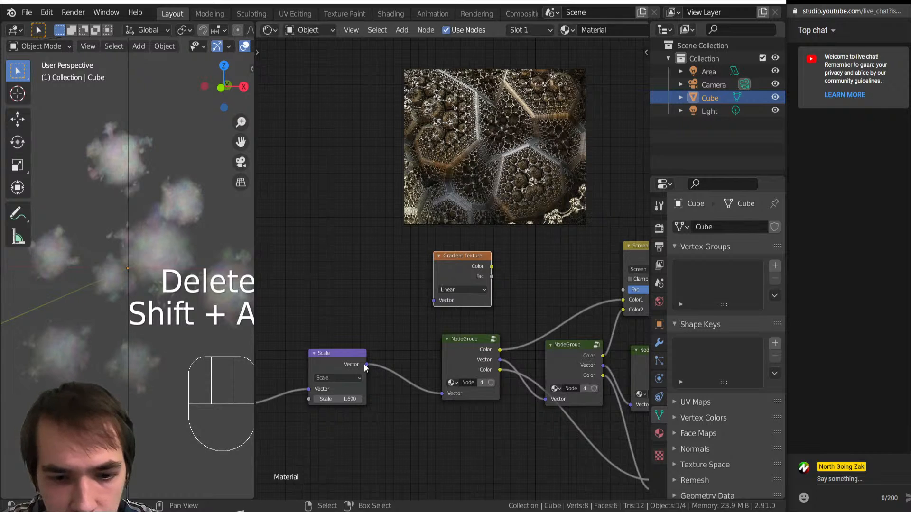
left_click_drag(367, 364, 434, 300)
middle_click_drag(579, 280, 491, 305)
left_click(560, 277)
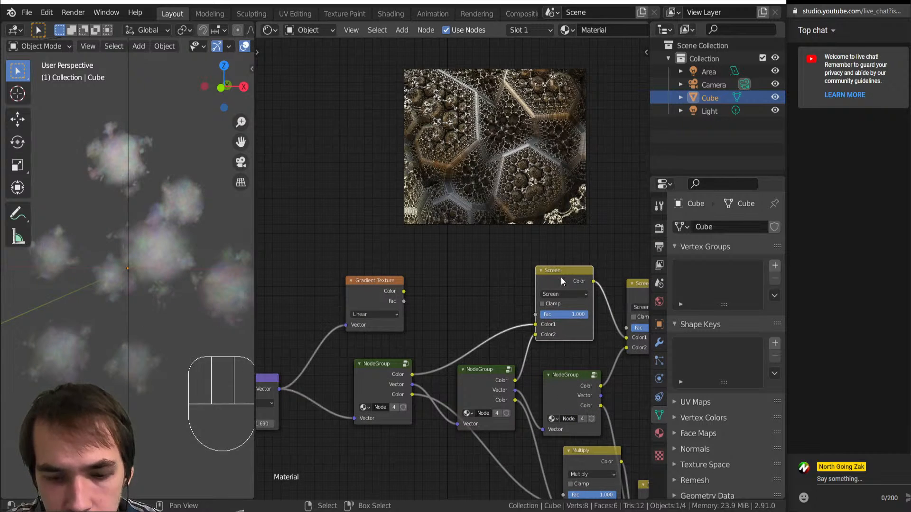
key("shift+d")
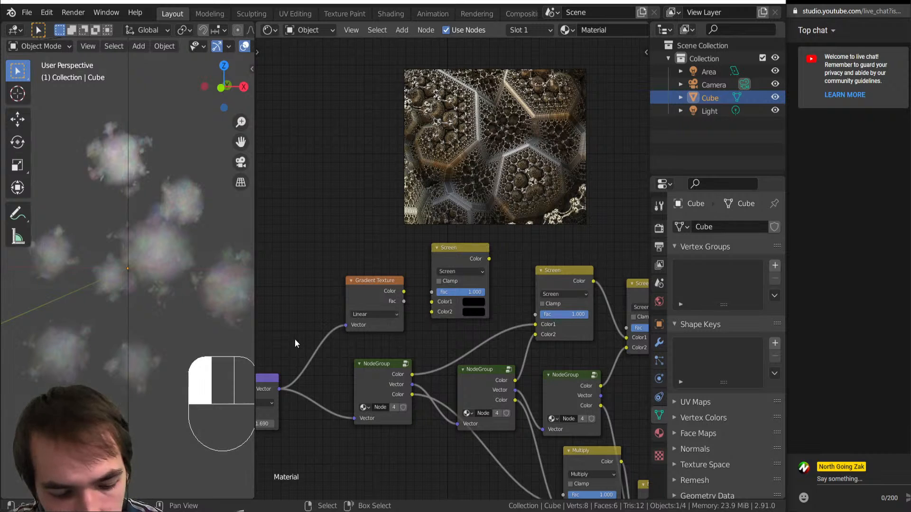
key("shift+a")
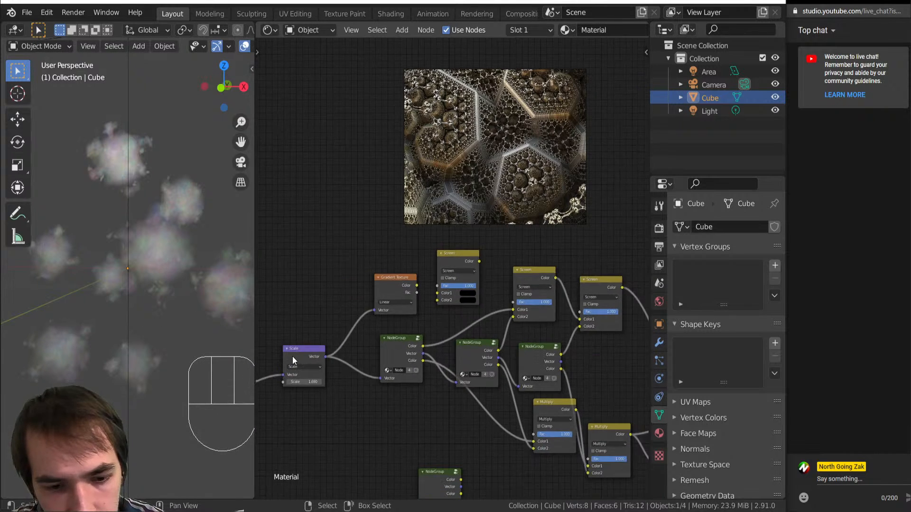
Step: Set the scale of the Scale node feeding the first node group to 1.740 and check the volume from several sides
middle_click_drag(292, 356, 410, 360)
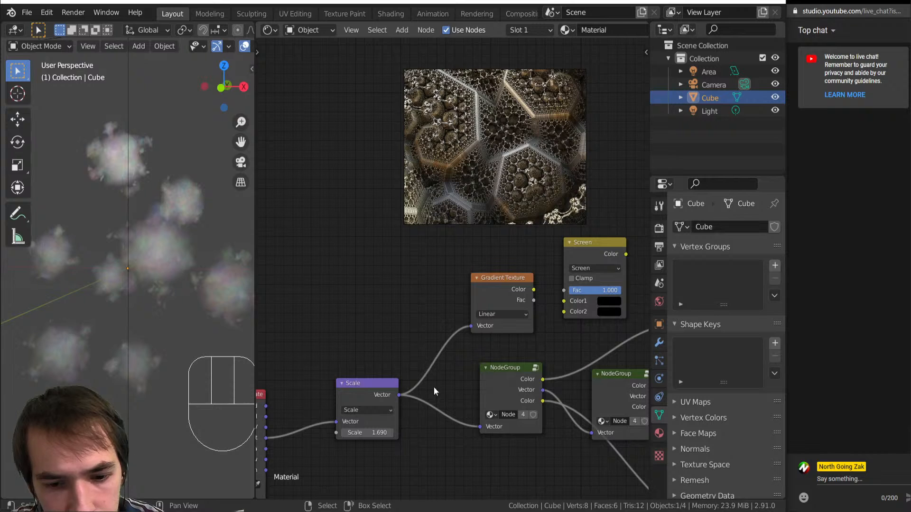
left_click_drag(337, 422, 92, 343)
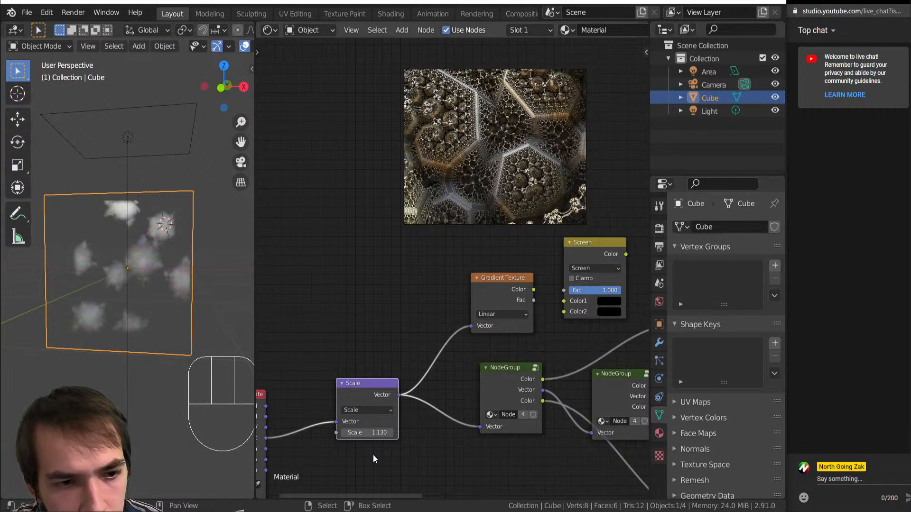
left_click_drag(373, 432, 664, 433, "shift")
middle_click_drag(98, 310, 26, 311)
scroll(87, 303, "up", 4)
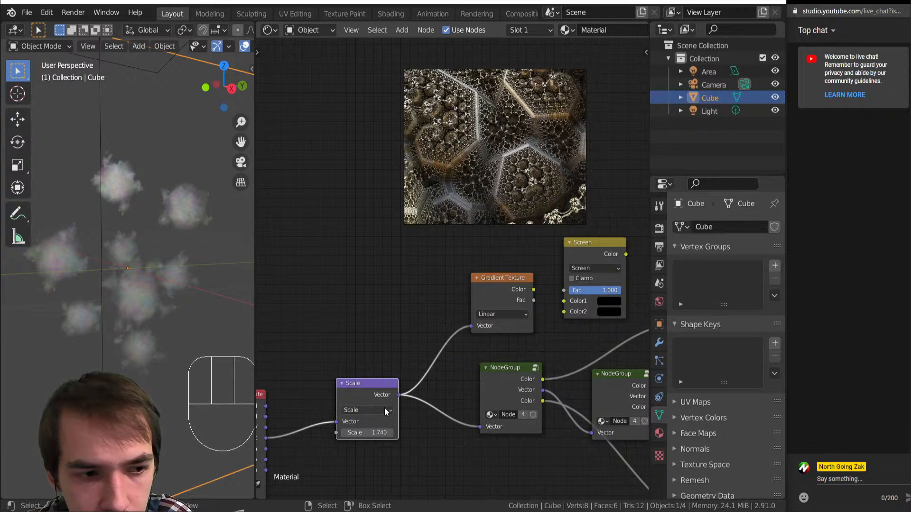
scroll(73, 346, "down", 5)
middle_click_drag(87, 341, 165, 328)
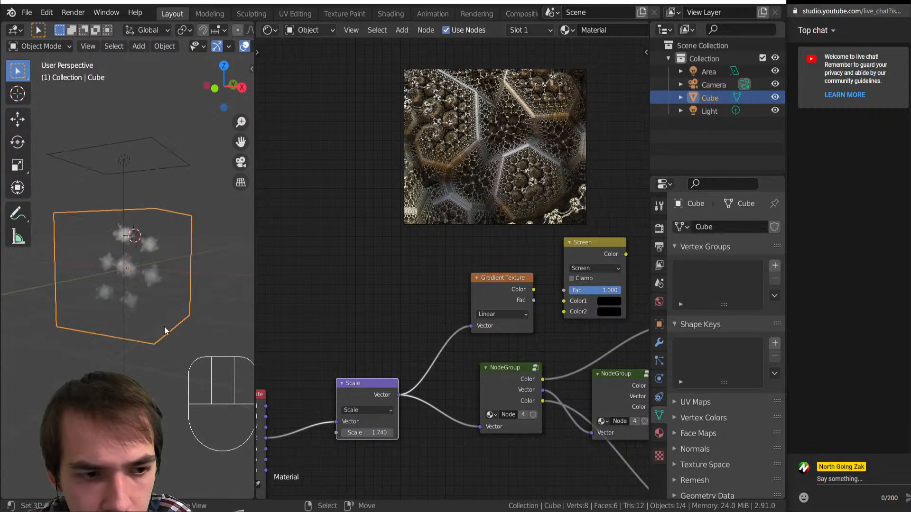
scroll(165, 328, "up", 5)
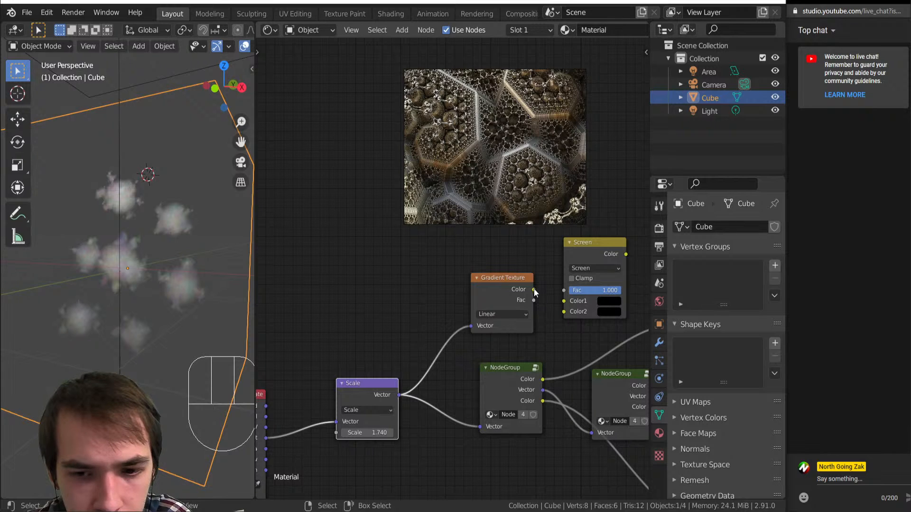
Step: Connect the new Gradient Texture's color to Color1 of the duplicated Screen node, and delete both nodes
middle_click_drag(535, 294, 417, 313)
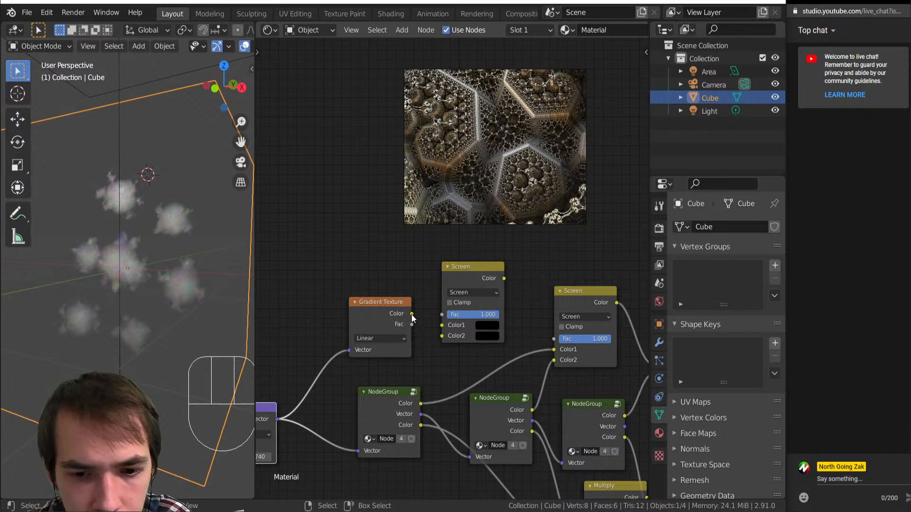
left_click_drag(412, 314, 446, 326)
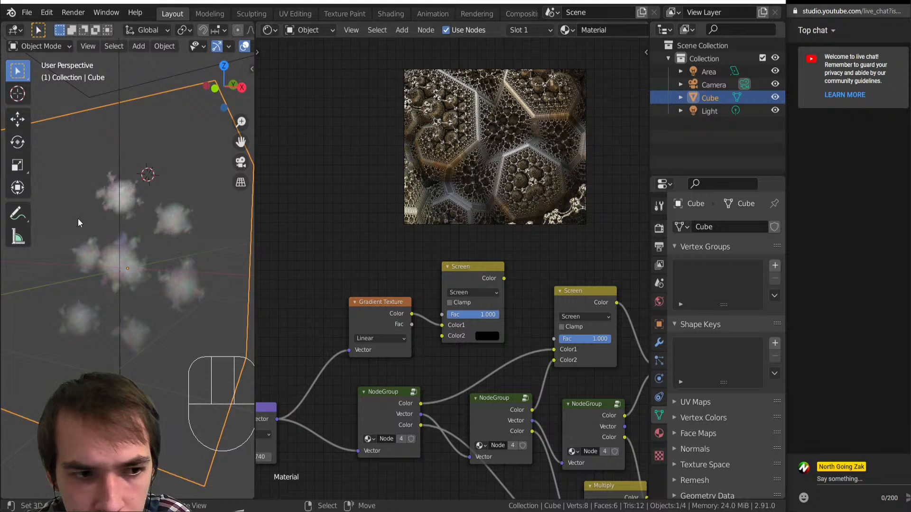
middle_click_drag(77, 218, 119, 231)
left_click(388, 307)
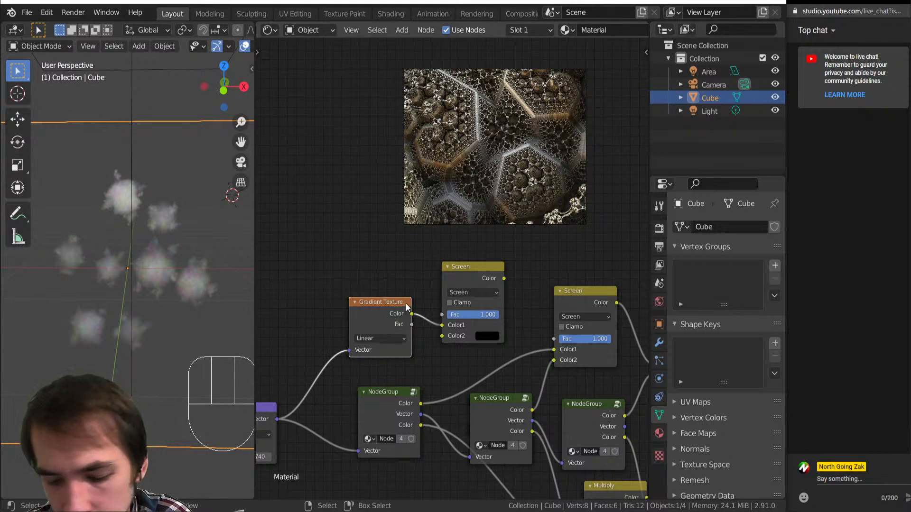
left_click(458, 280, "shift")
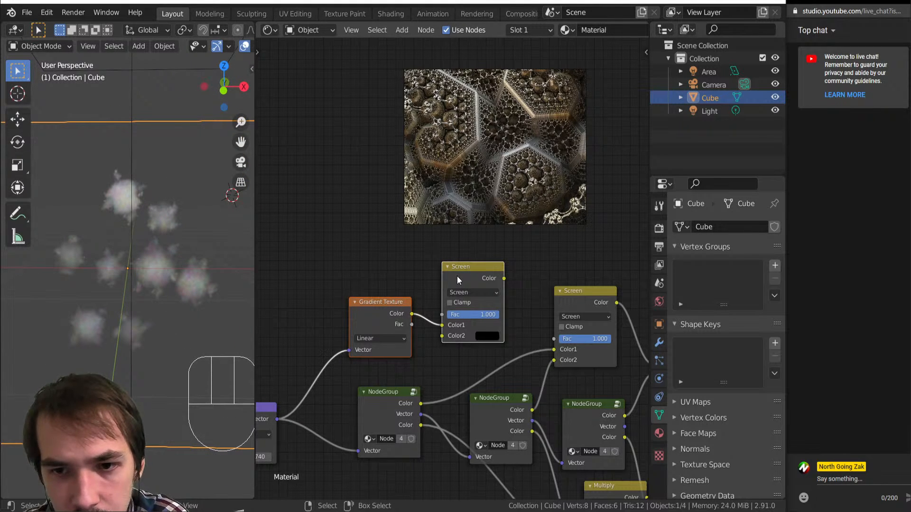
key("Delete")
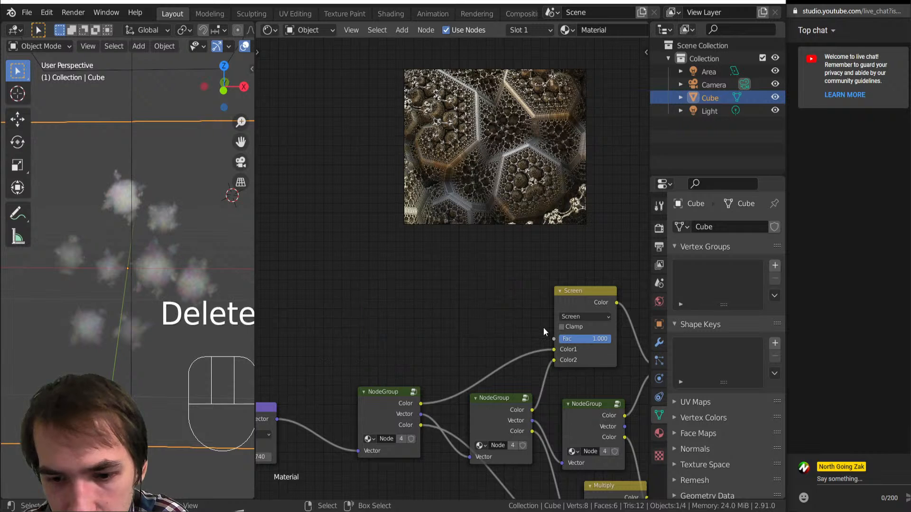
Step: Switch the blending mode of both Screen nodes that combine the node groups' colors to Difference
middle_click_drag(465, 309, 365, 286)
left_click(386, 280)
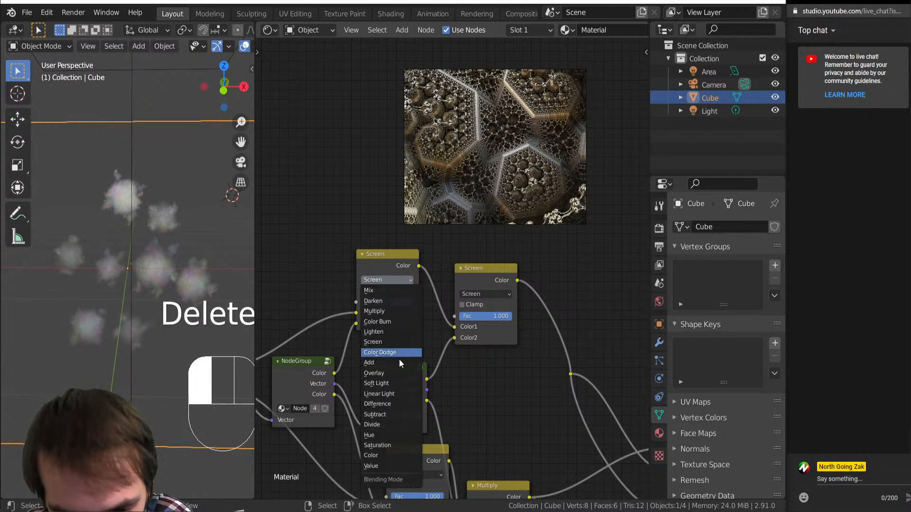
left_click(386, 404)
left_click(483, 293)
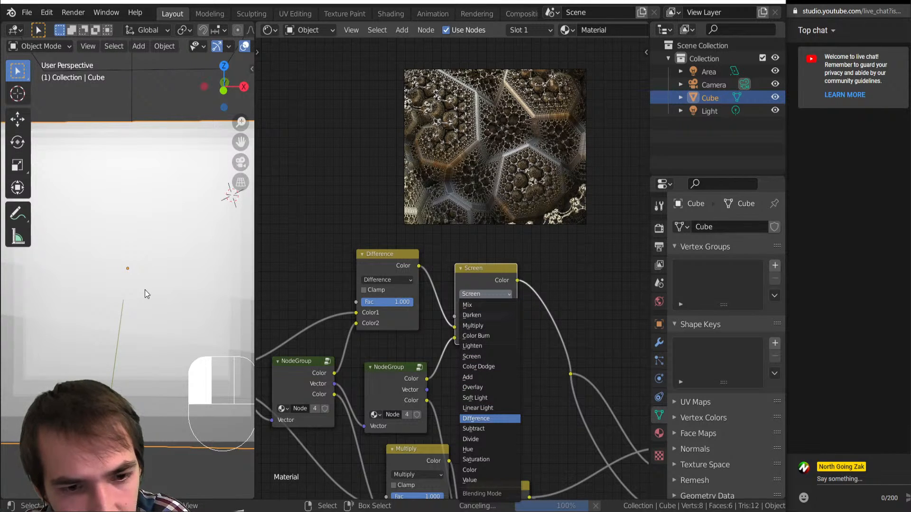
Step: Examine the cube's volume from several angles and distances, along with the node chain leading to the Principled Volume
scroll(145, 290, "down", 5)
middle_click_drag(144, 289, 194, 320)
middle_click_drag(500, 354, 350, 323)
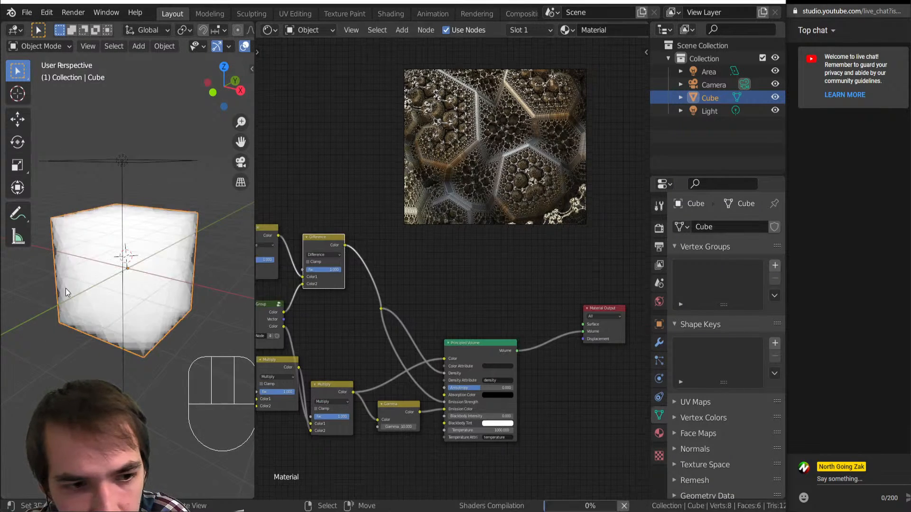
middle_click_drag(66, 289, 138, 289)
scroll(138, 290, "up", 5)
middle_click_drag(335, 296, 474, 313)
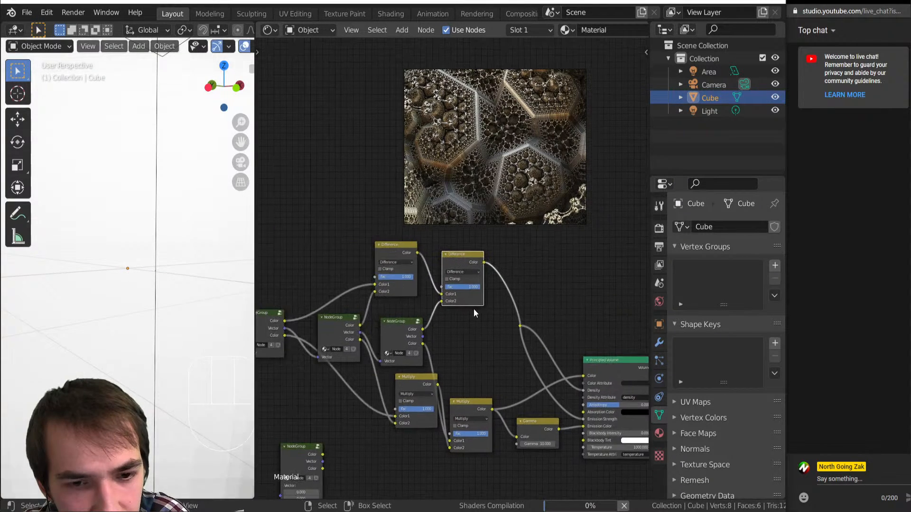
scroll(475, 314, "up", 2)
scroll(423, 315, "down", 2)
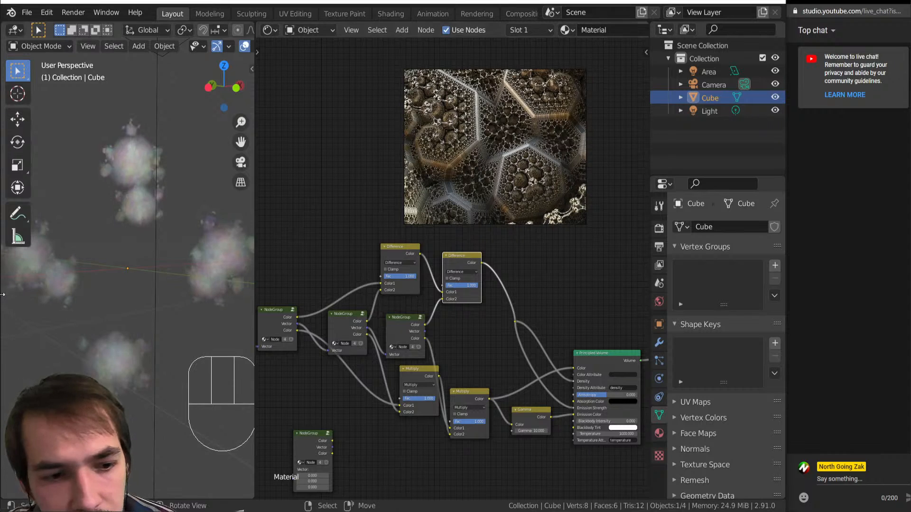
scroll(112, 300, "down", 4)
middle_click_drag(112, 299, 151, 308)
scroll(133, 306, "up", 4)
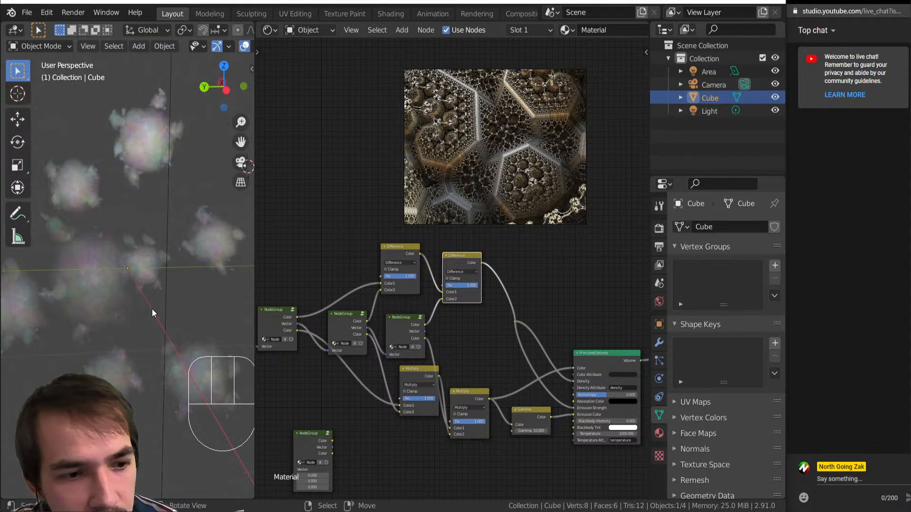
Step: Set both Difference nodes back to Screen blending
scroll(386, 268, "up", 2)
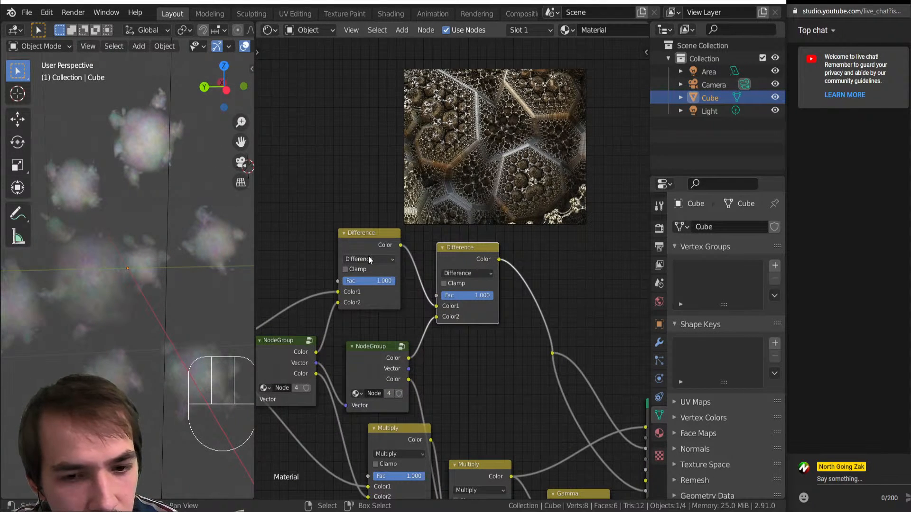
left_click(368, 257)
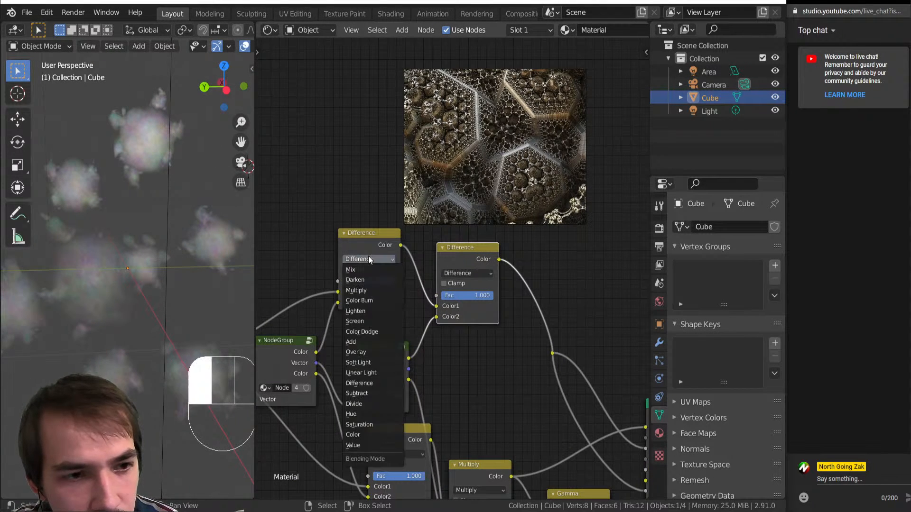
left_click(359, 322)
left_click(463, 273)
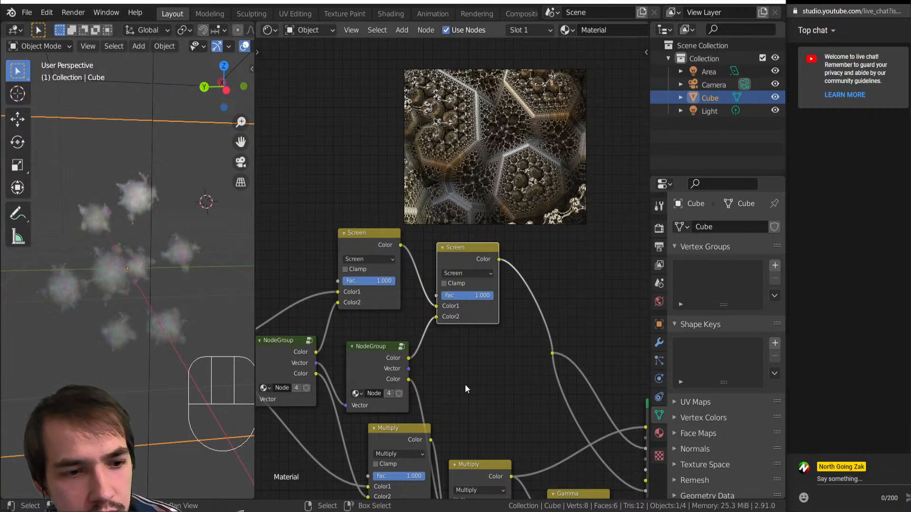
Step: Open the material's first node group for editing and locate the Gradient Texture before its Group Output
middle_click_drag(337, 402, 480, 360)
left_click(317, 309)
key("Tab")
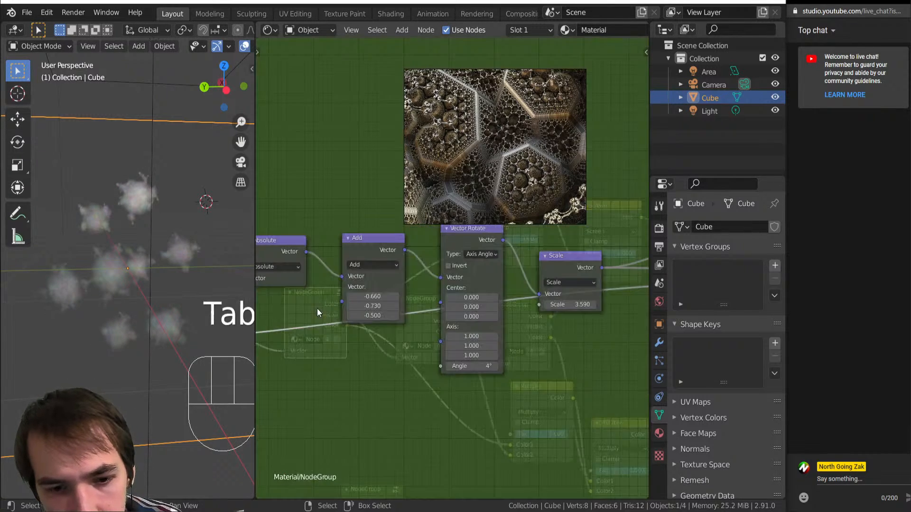
scroll(342, 312, "down", 9)
middle_click_drag(342, 312, 533, 378)
scroll(385, 391, "up", 8)
middle_click_drag(420, 441, 419, 401)
scroll(447, 334, "down", 1)
scroll(448, 334, "down", 5)
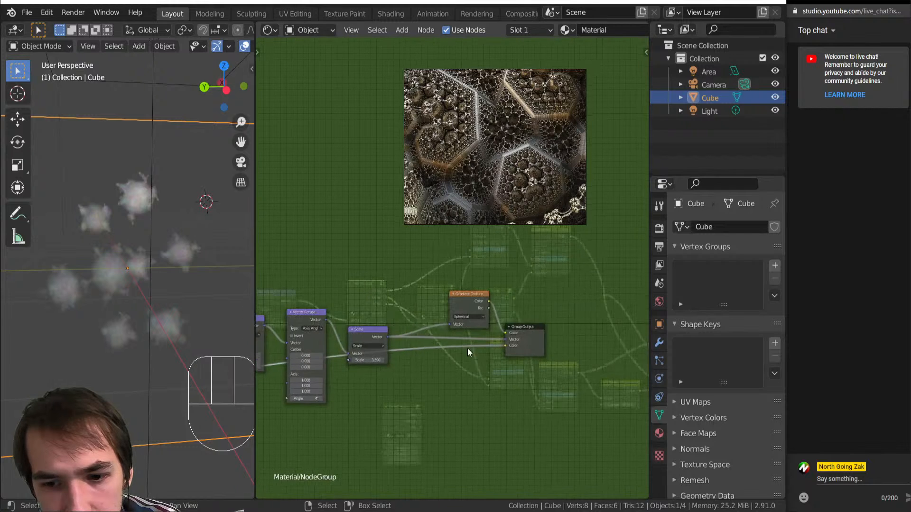
scroll(488, 320, "up", 8)
Step: Try the Radial type on the group's Gradient Texture, inspecting the cube from several sides, and return it to Spherical
left_click(484, 360)
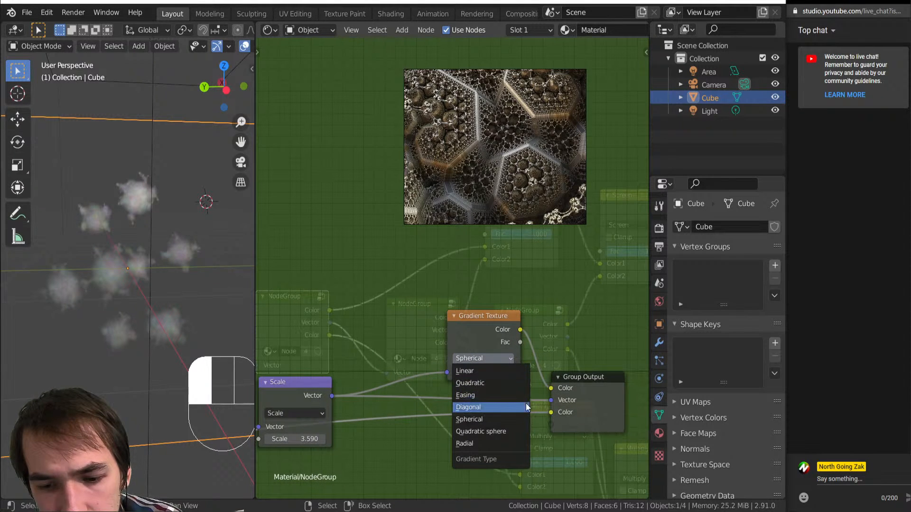
left_click(510, 443)
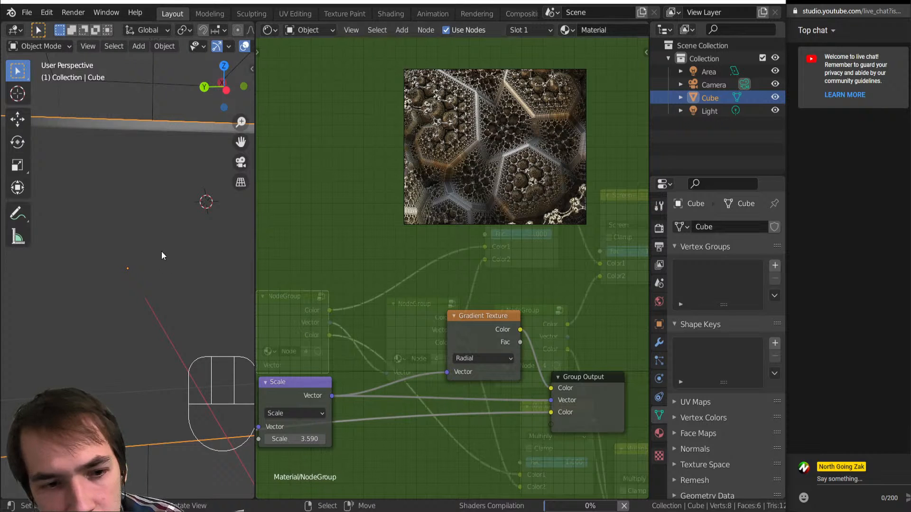
middle_click_drag(104, 212, 157, 239)
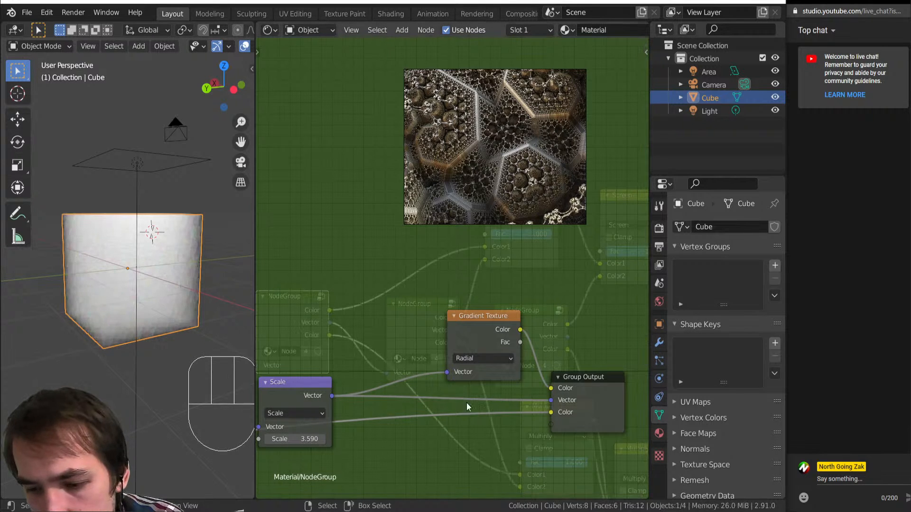
middle_click_drag(113, 272, 98, 289)
scroll(138, 287, "up", 5)
scroll(98, 290, "down", 3)
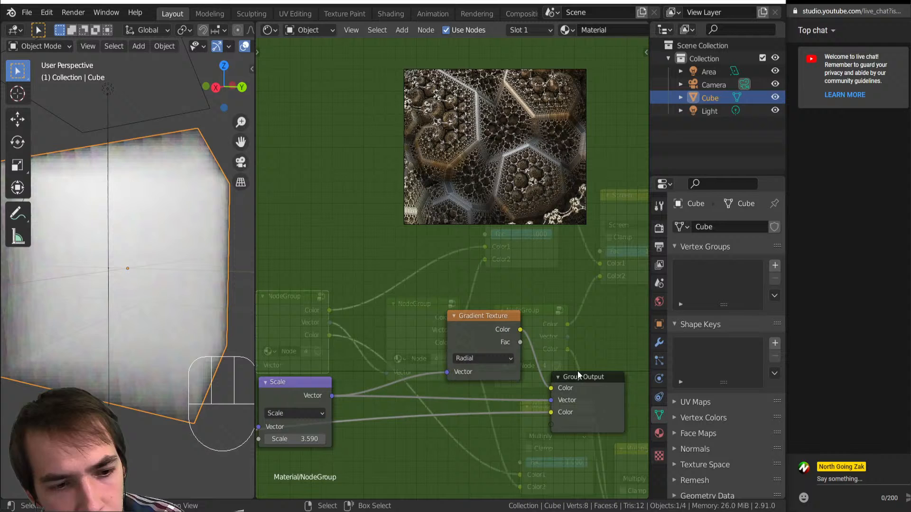
left_click(481, 359)
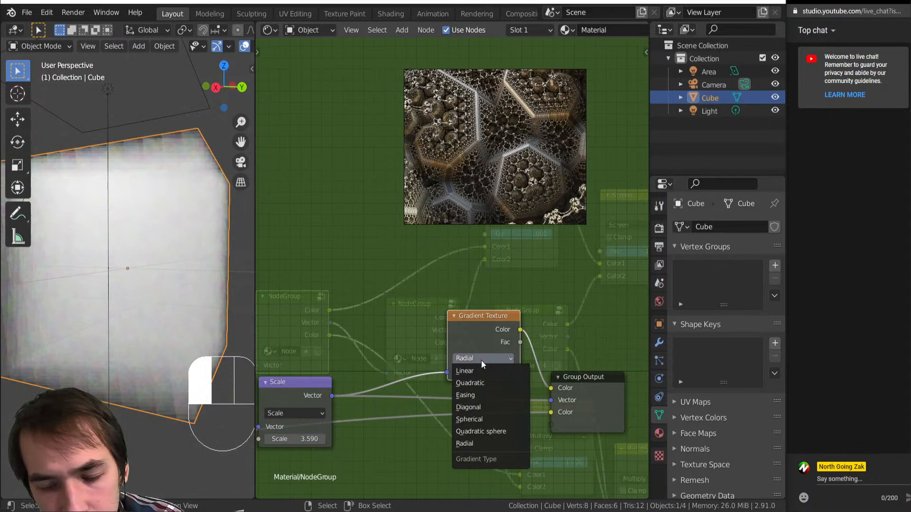
left_click(480, 419)
Step: Duplicate the group's Gradient Texture above the original, keeping its vector link from the Scale node, and set the copy to Radial
left_click_drag(460, 318, 446, 345)
key("shift+ctrl+d")
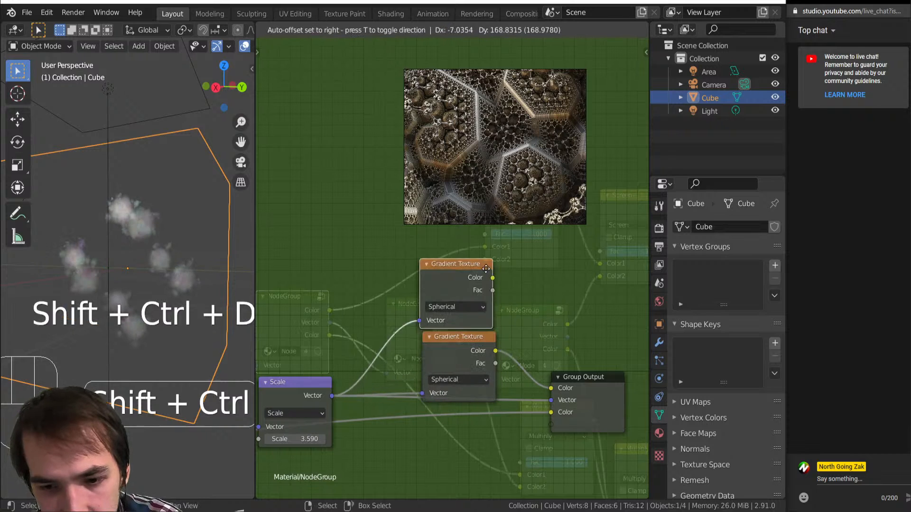
left_click(522, 357)
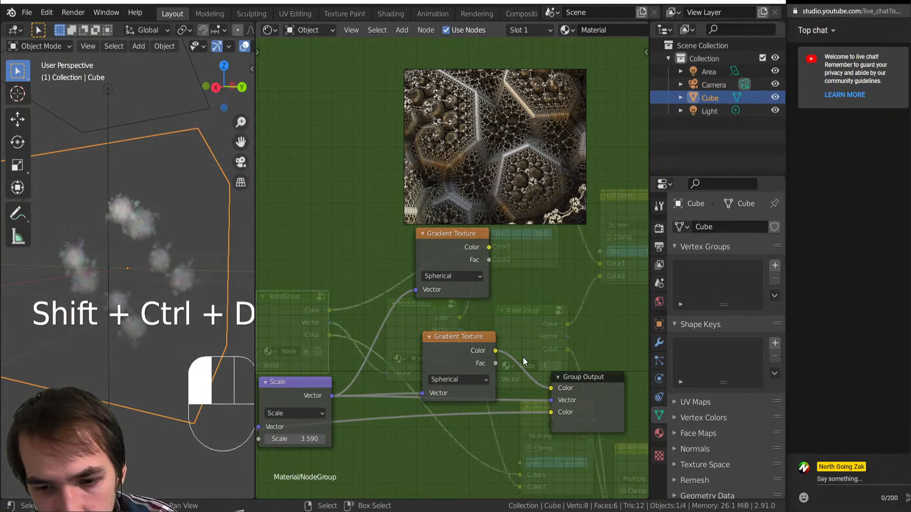
left_click(463, 272)
key("r")
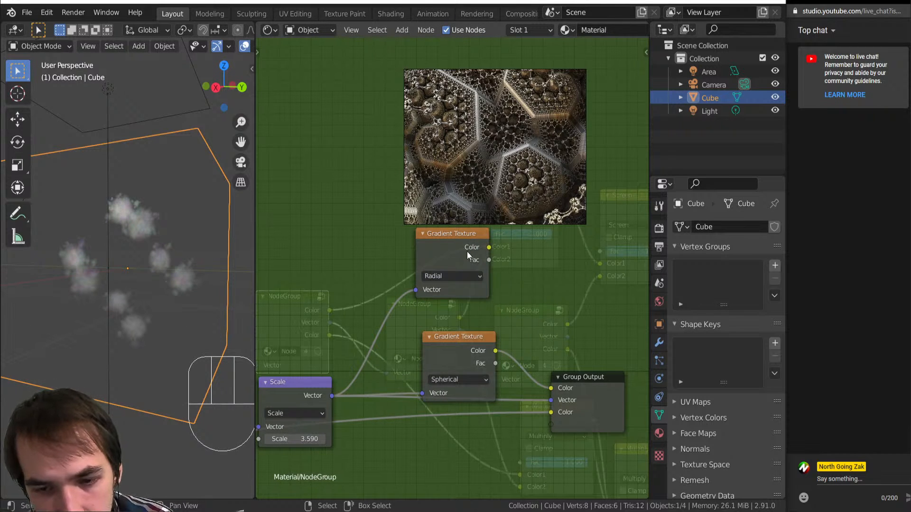
scroll(478, 262, "down", 3)
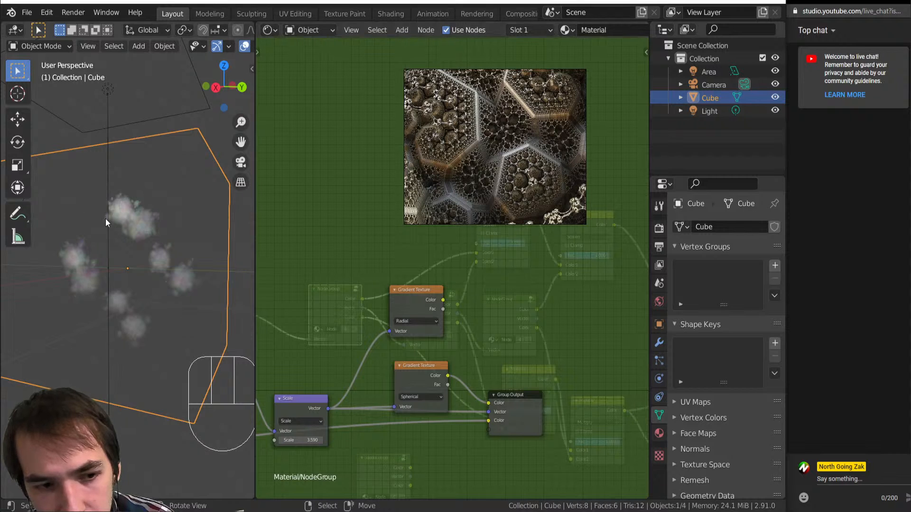
middle_click_drag(106, 222, 325, 297)
scroll(414, 299, "down", 3)
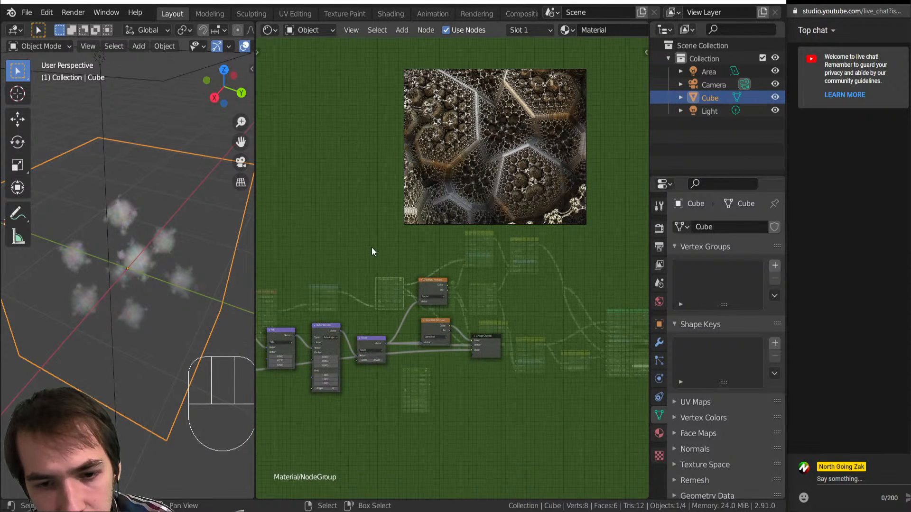
Step: Add a Texture Coordinate node beside the Radial Gradient Texture and link its Object output to the gradient's Vector input
key("shift+a")
mouse_move(372, 246)
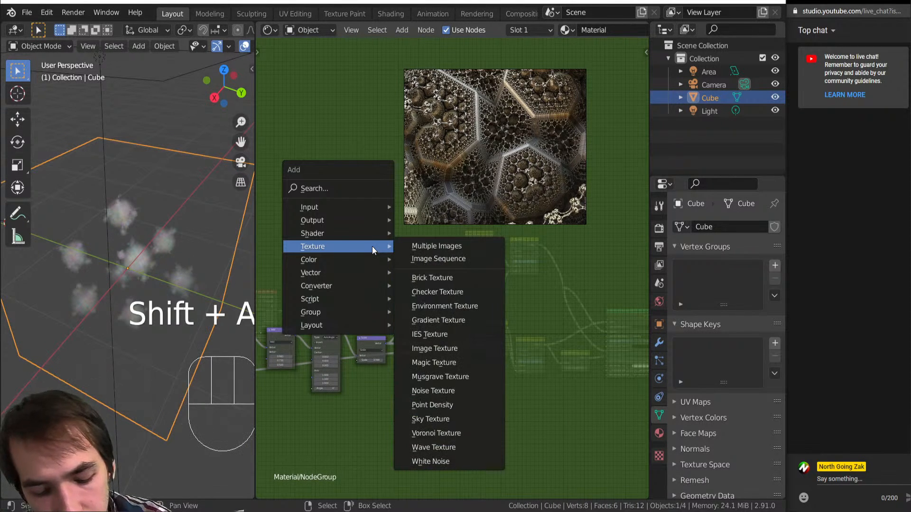
scroll(359, 286, "up", 4)
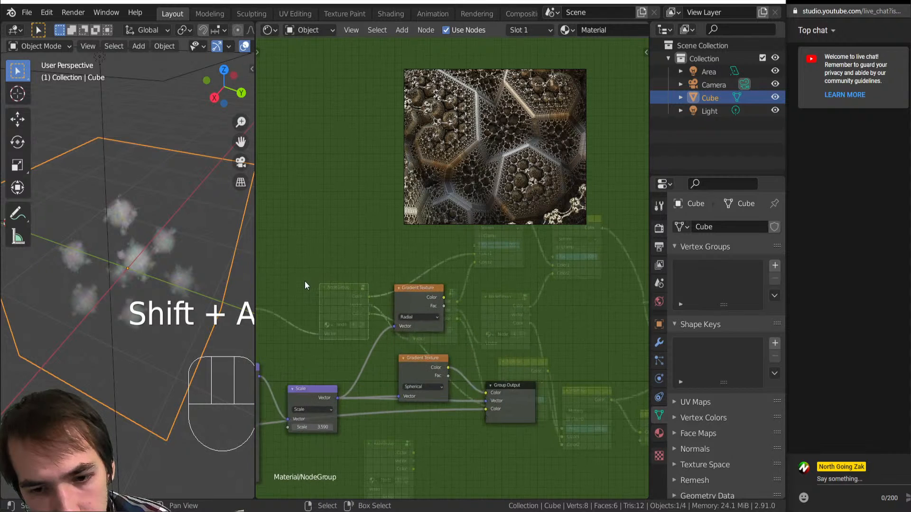
key("shift+a")
key("i")
key("x")
left_click(279, 272)
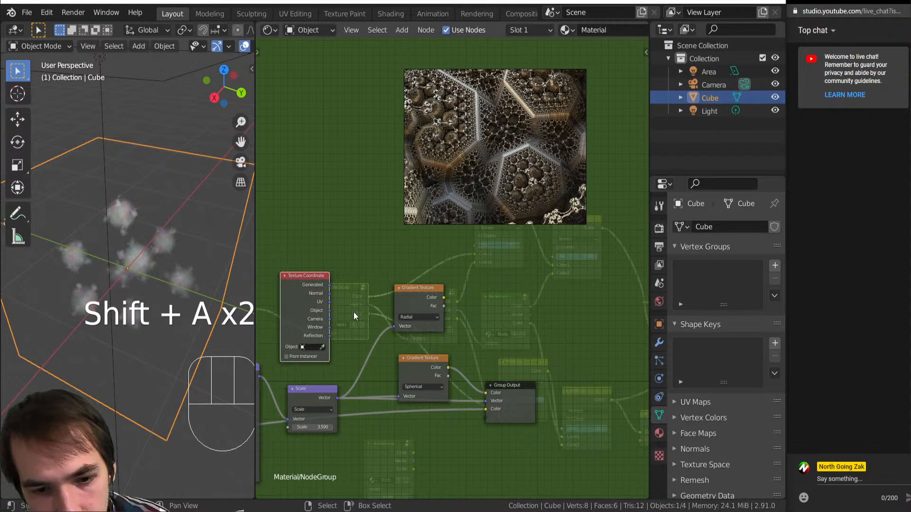
left_click_drag(329, 311, 391, 327)
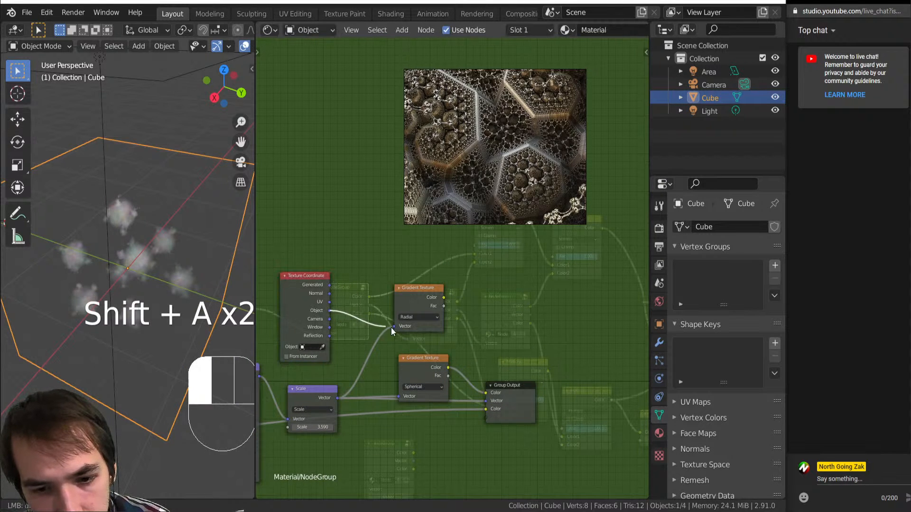
Step: Preview the Radial Gradient Texture directly on the cube and inspect the gradient's sweep from above and up close
left_click(417, 303, "ctrl+shift")
middle_click_drag(95, 318, 164, 269)
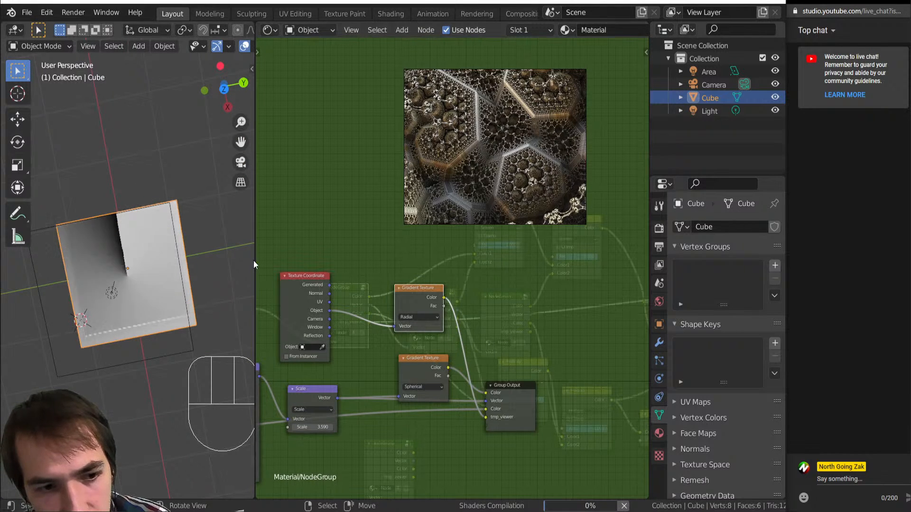
scroll(85, 282, "up", 6)
middle_click_drag(84, 279, 153, 260)
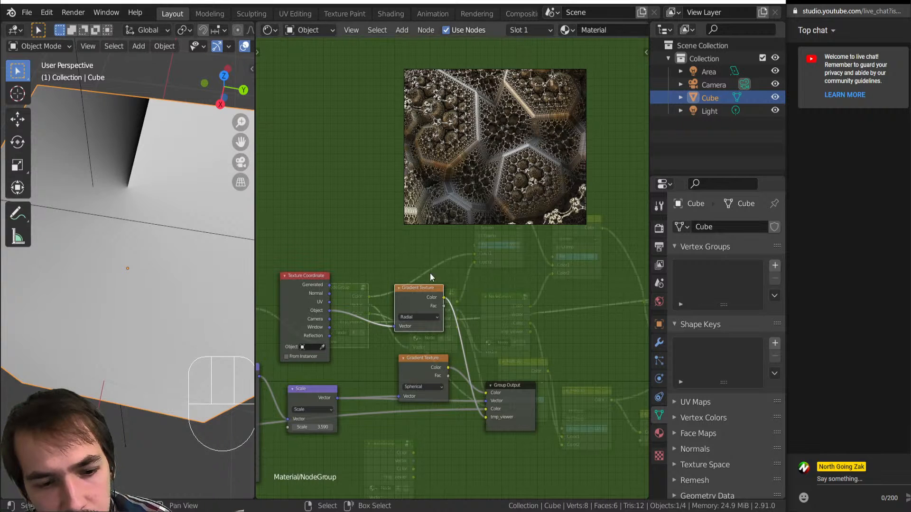
Step: Insert a Math node between the Radial Gradient Texture and the preview output, set to Modulo with a second value of 1
left_click(462, 320)
key("shift+a")
mouse_move(458, 398)
left_click(493, 303)
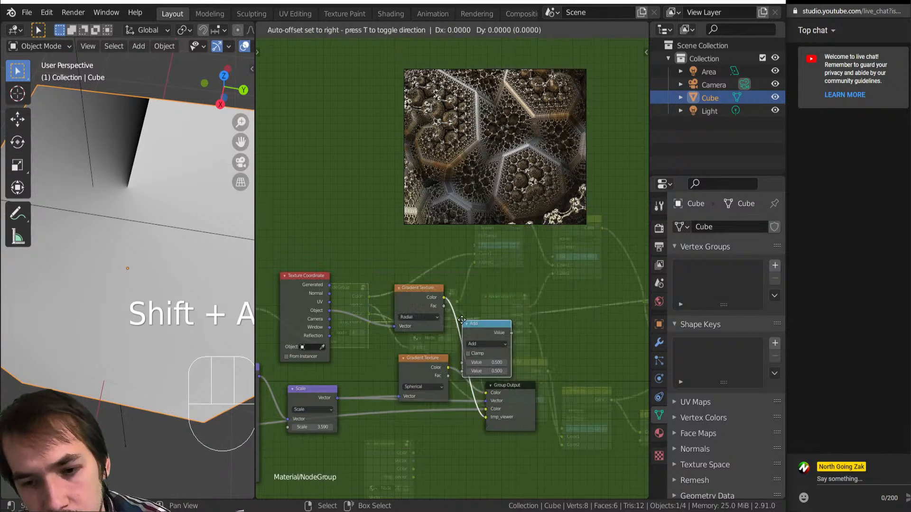
left_click(488, 276)
left_click(487, 309)
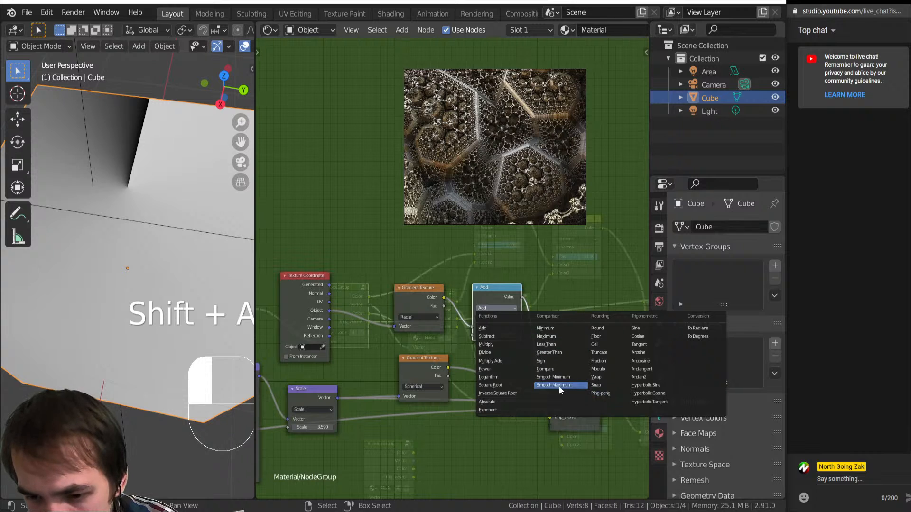
left_click(599, 370)
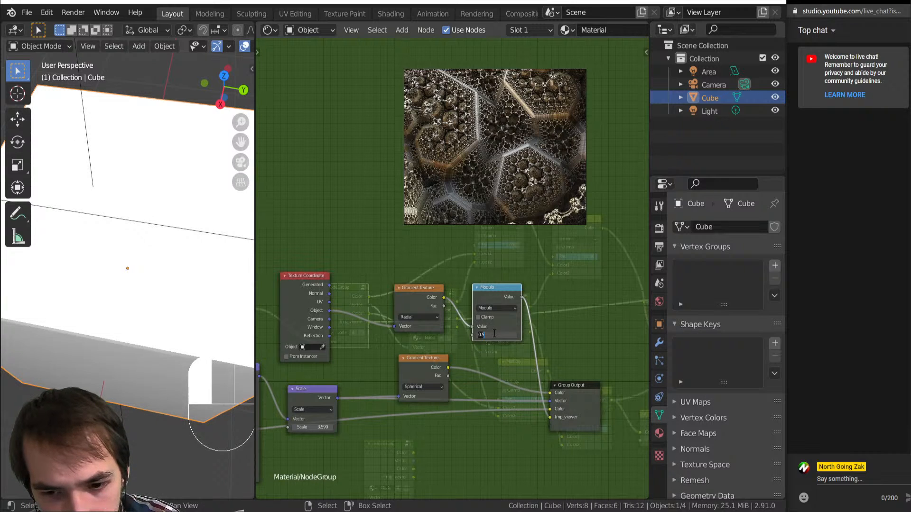
type("1")
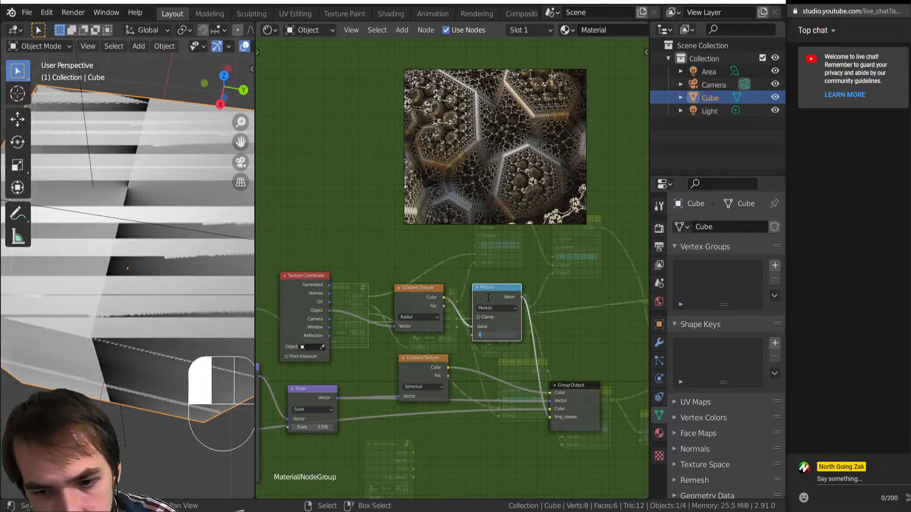
key("Return")
Step: Add a Value node above the Radial Gradient Texture, reposition the Modulo node and set its second value to 0.2
key("shift+a")
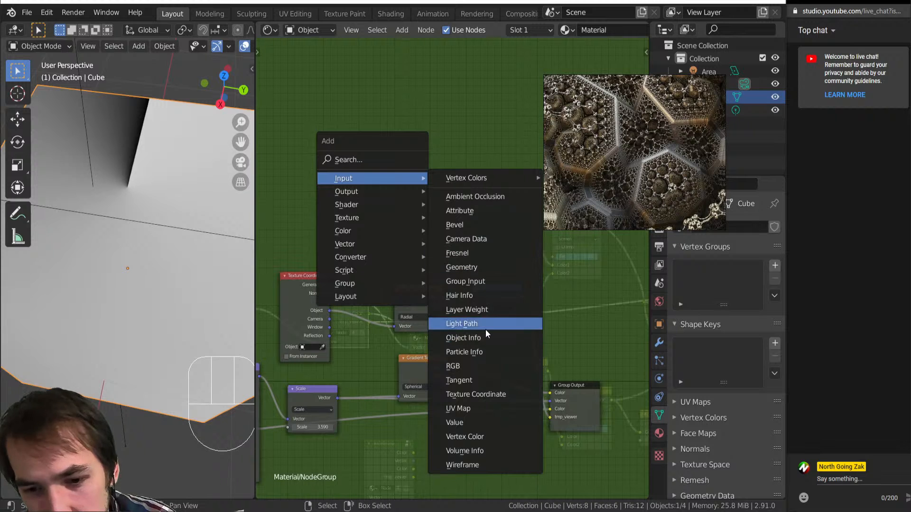
left_click(471, 422)
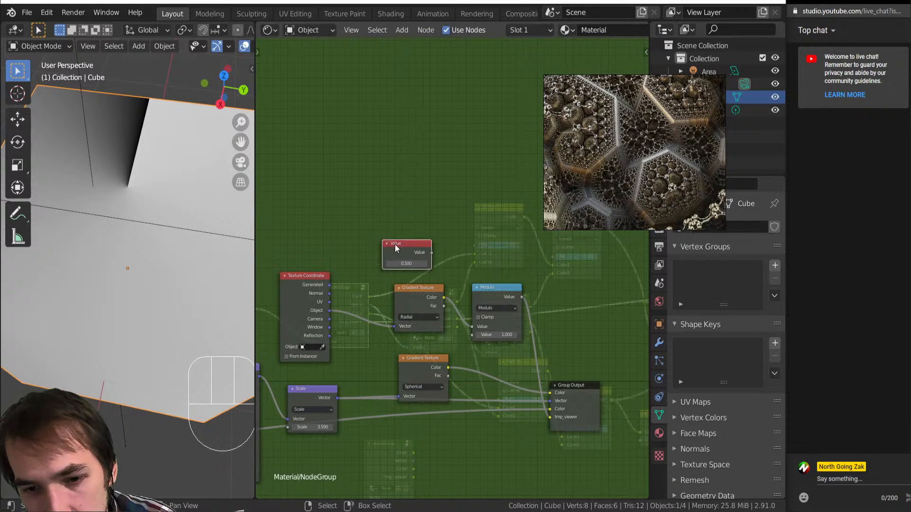
scroll(478, 288, "up", 6)
middle_click_drag(479, 289, 384, 295)
left_click_drag(443, 304, 527, 225)
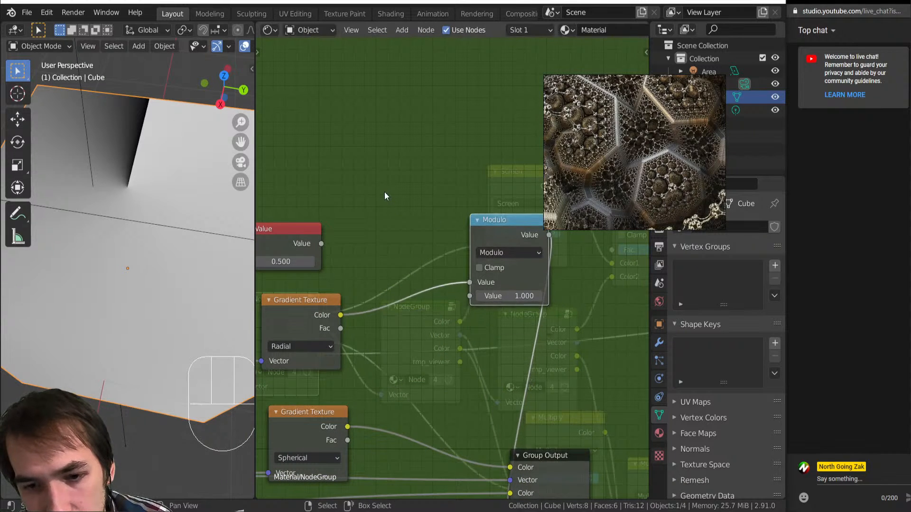
scroll(385, 196, "down", 1)
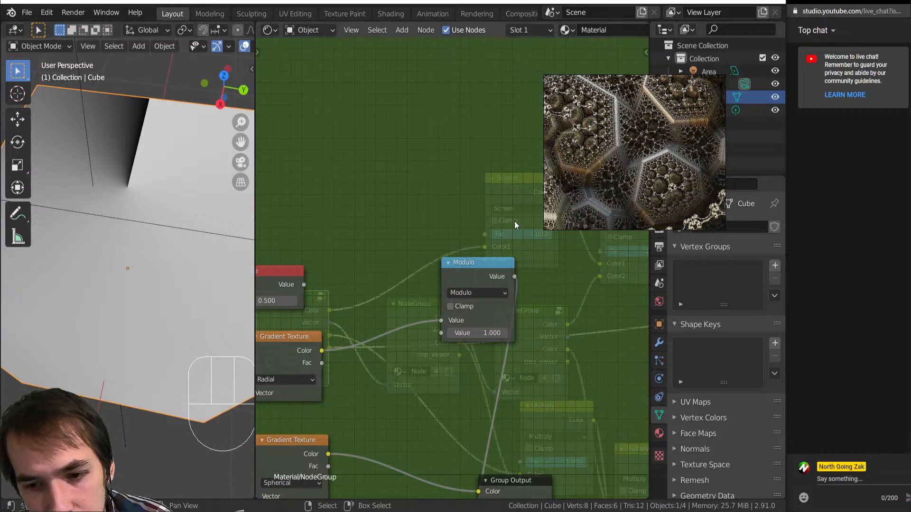
middle_click_drag(373, 289, 417, 339)
left_click_drag(521, 383, 469, 382, "shift")
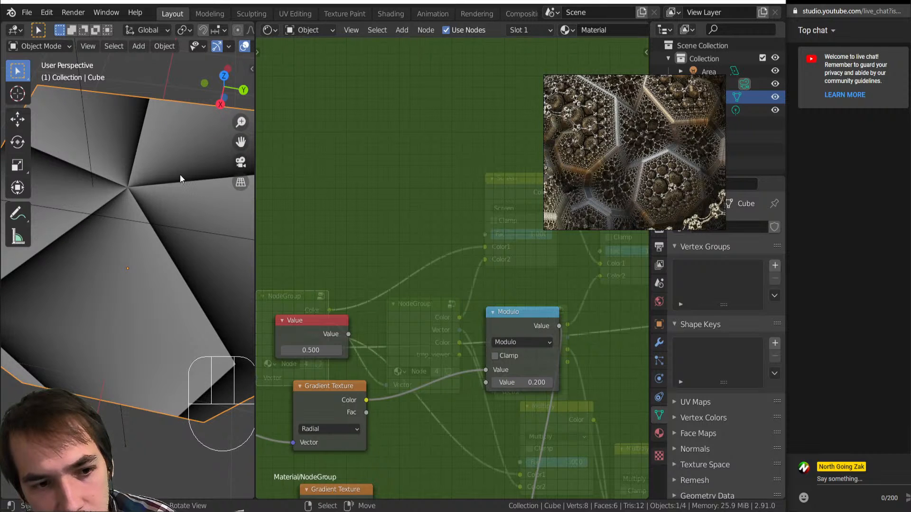
Step: Add an unconnected Math node after the Modulo node and set its operation to Multiply
scroll(276, 269, "down", 3)
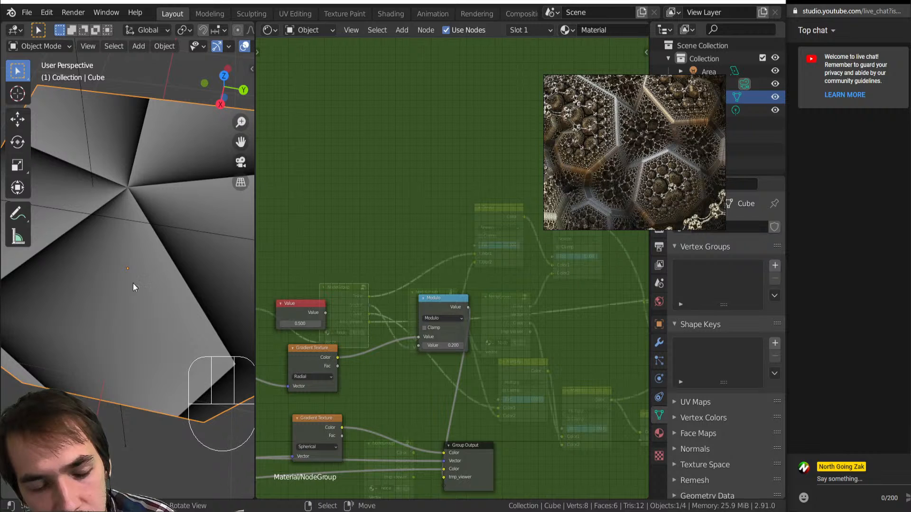
key("shift+a")
left_click(518, 334)
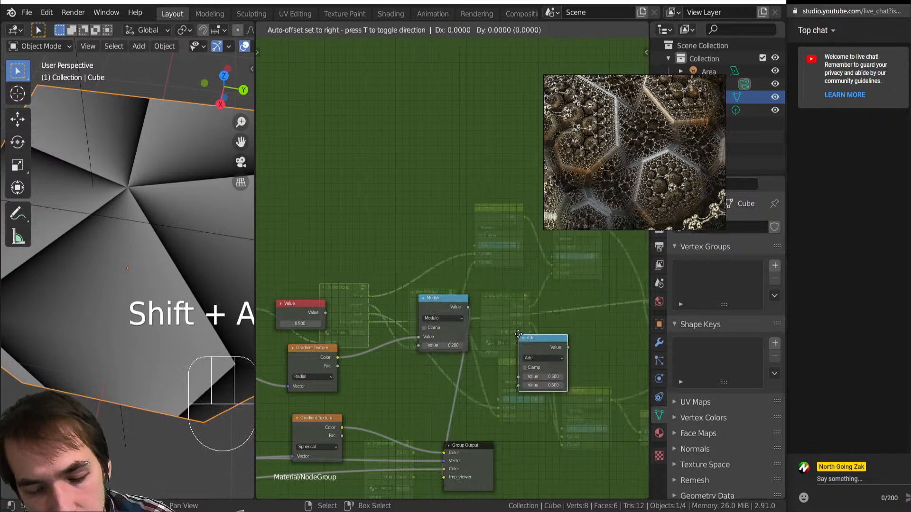
left_click(488, 312)
left_click(500, 339)
left_click(500, 355)
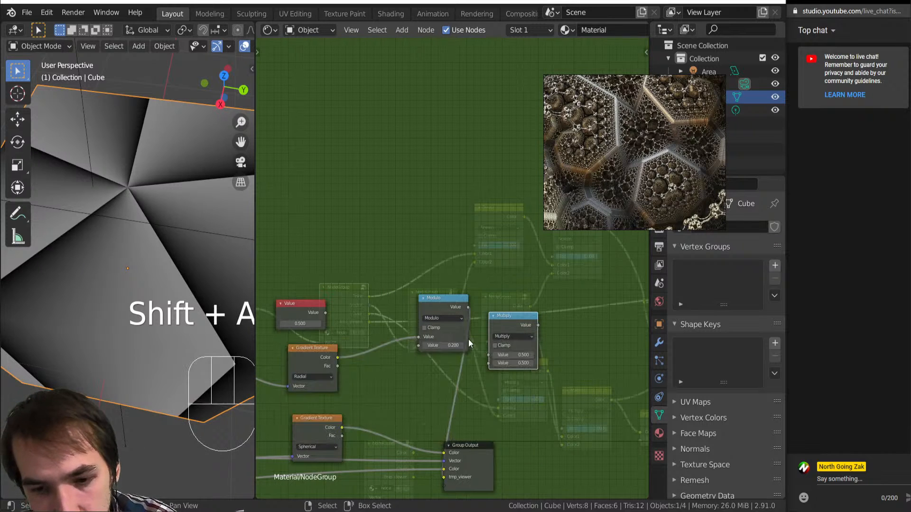
Step: Set the Value node to 5 and feed it into the second input of a new Math node whose first value is 1
left_click(307, 321)
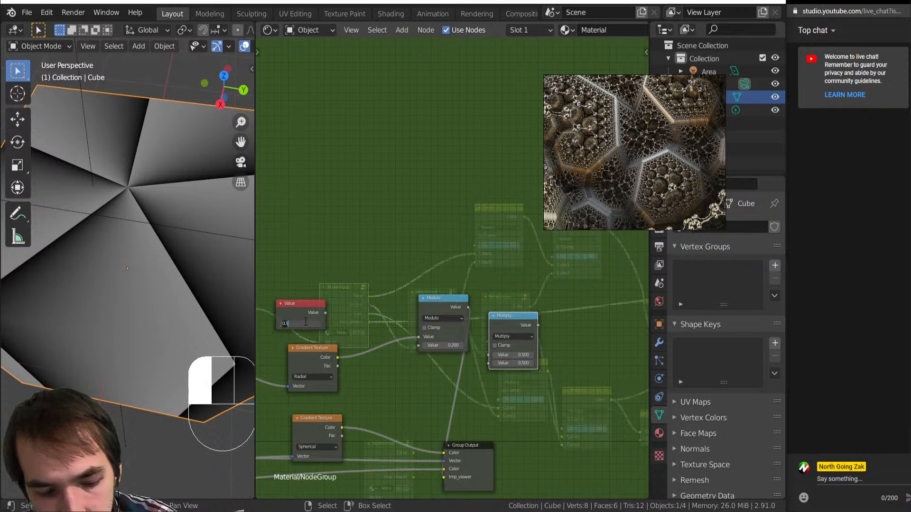
key("shift+a")
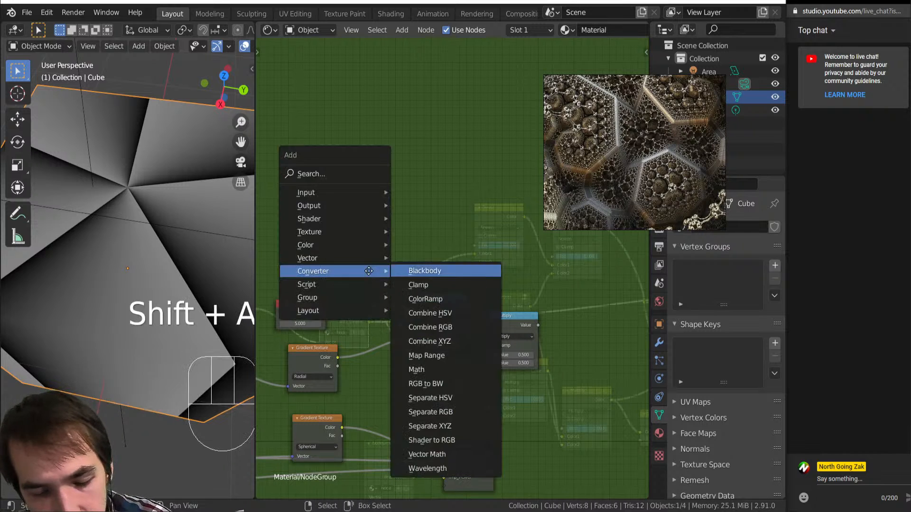
left_click(417, 342)
left_click(366, 284)
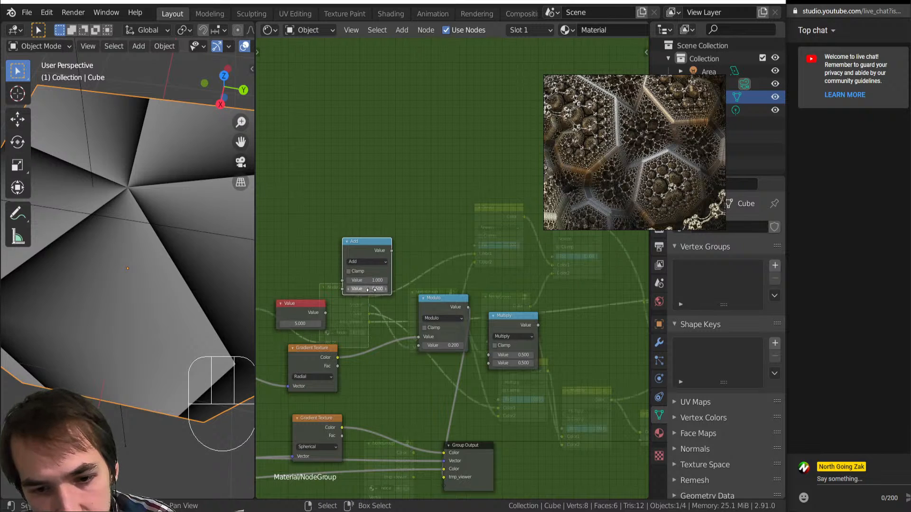
left_click(372, 290)
left_click_drag(325, 313, 348, 290)
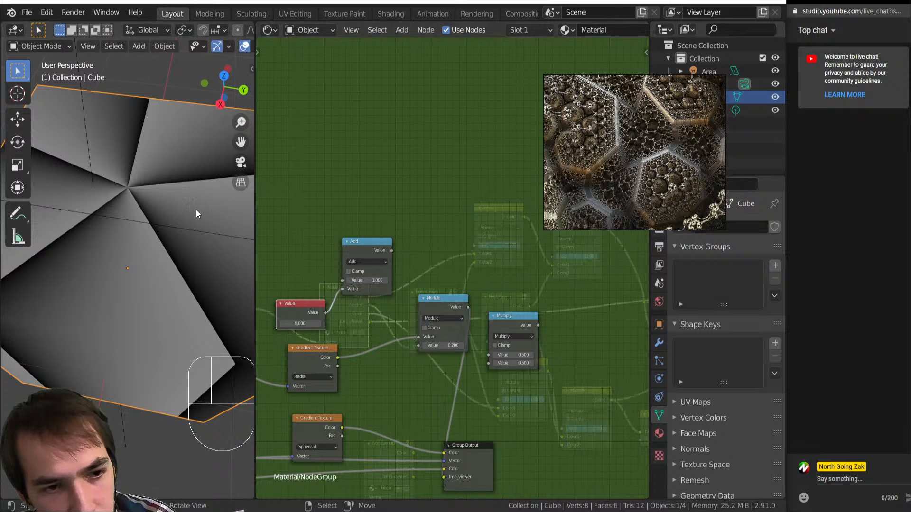
Step: Link the new Math node's output to the Modulo's second value and change its operation from Add to Divide
left_click(390, 252)
left_click_drag(392, 251, 425, 346)
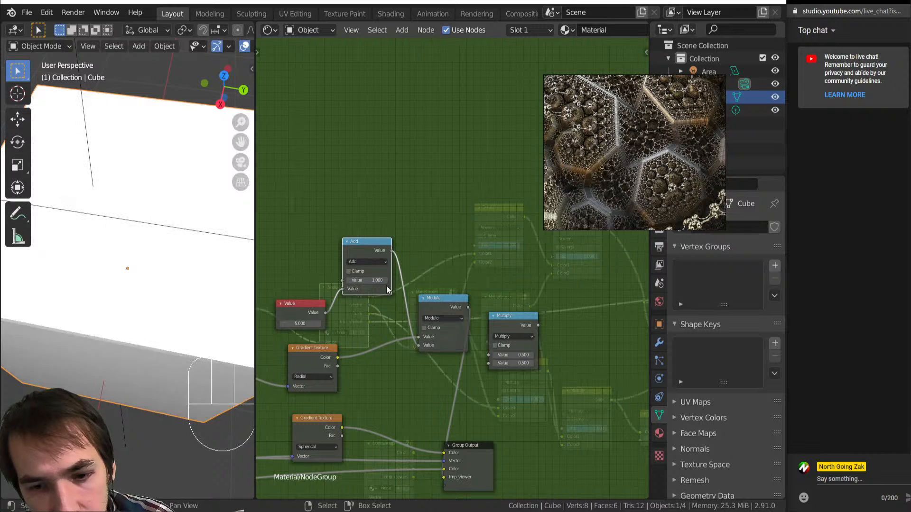
left_click_drag(363, 250, 364, 274)
left_click(363, 285)
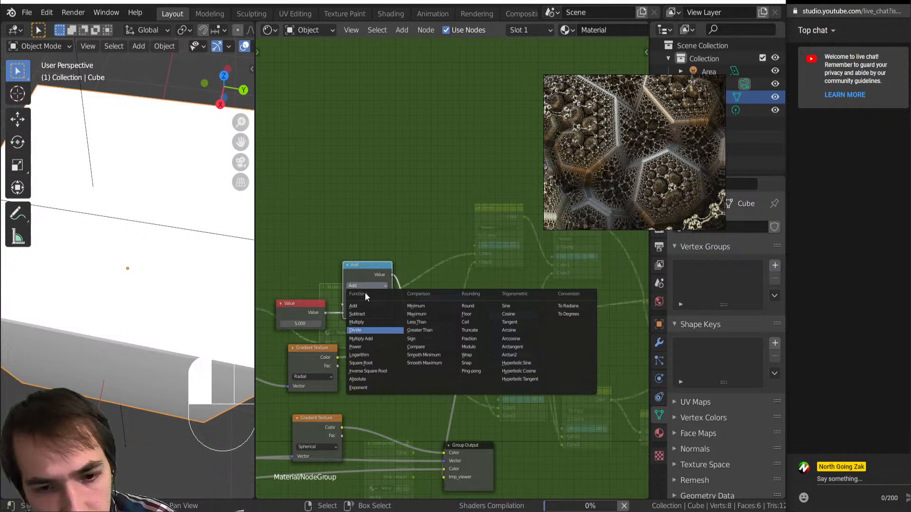
left_click(375, 330)
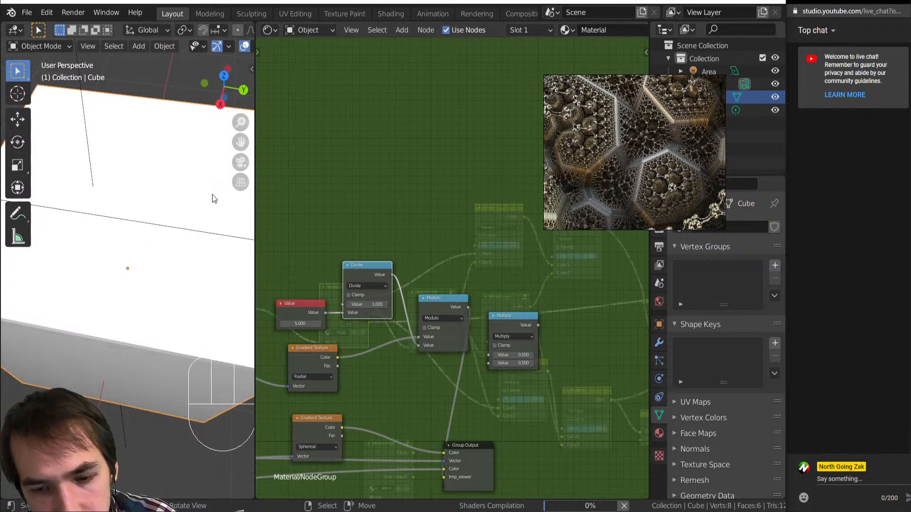
Step: Link the Modulo result and the Value node into the Multiply node's two inputs, and preview Multiply on the cube
left_click_drag(505, 325, 511, 298)
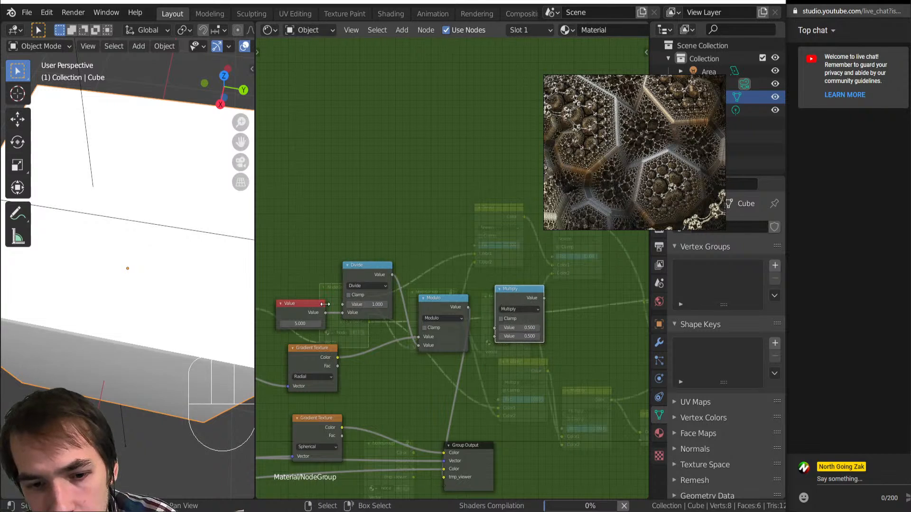
left_click_drag(325, 312, 498, 341)
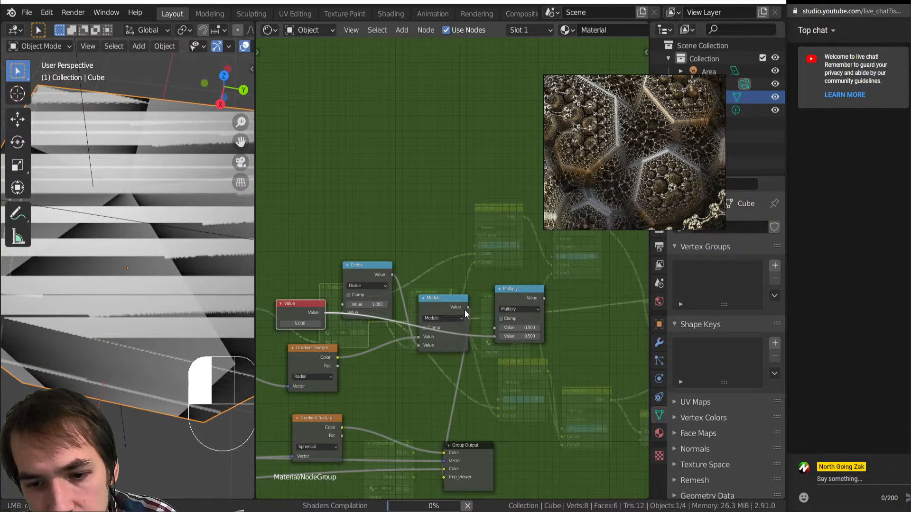
mouse_move(469, 308)
left_mouse_down()
mouse_move(494, 336)
mouse_move(498, 329)
left_mouse_up()
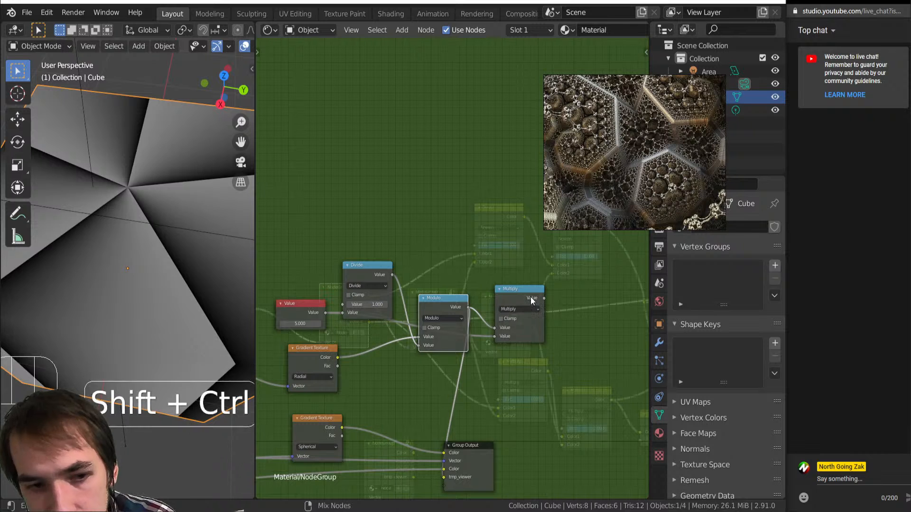
left_click(530, 297, "ctrl+shift")
scroll(181, 214, "down", 3)
middle_click_drag(181, 214, 114, 212)
scroll(112, 230, "up", 6)
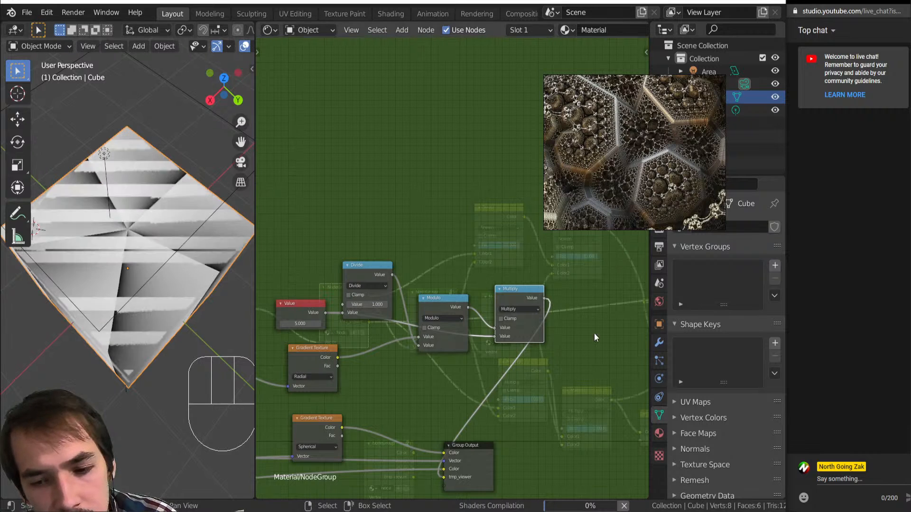
Step: Move the Group Output away from the math nodes and insert an Add Math node between Multiply and the preview output
scroll(479, 366, "down", 2)
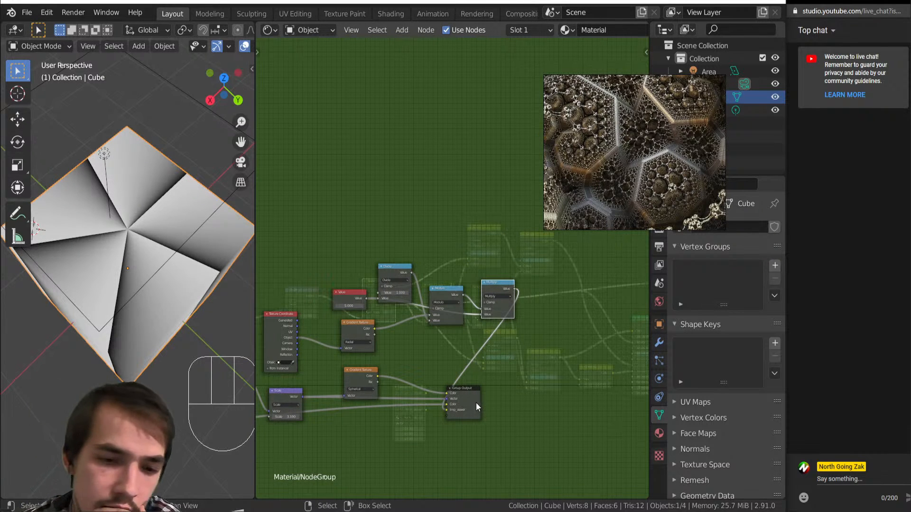
left_click_drag(478, 408, 571, 356)
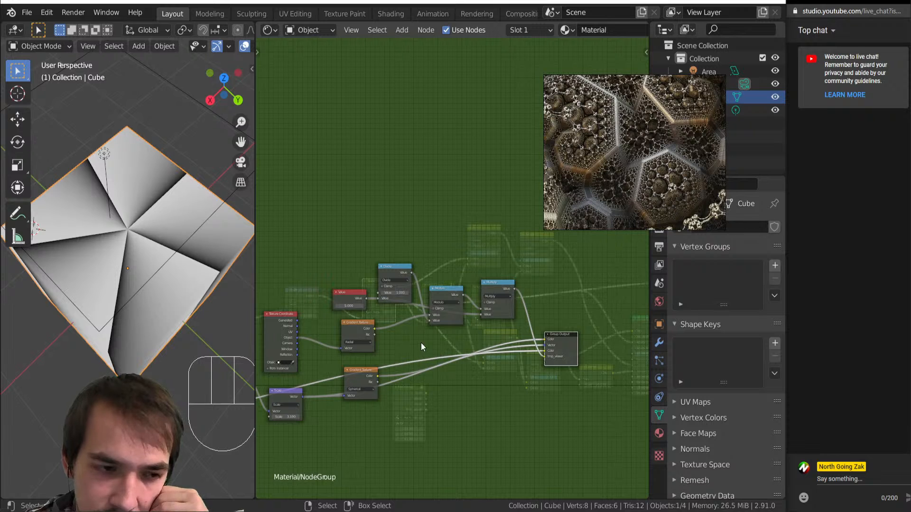
scroll(542, 318, "up", 2)
middle_click_drag(541, 318, 466, 317)
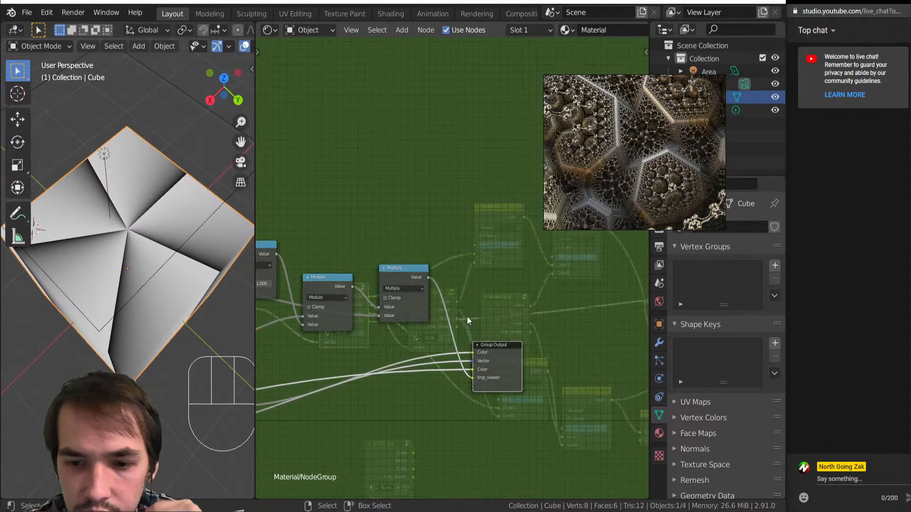
key("shift+a")
left_click(455, 213)
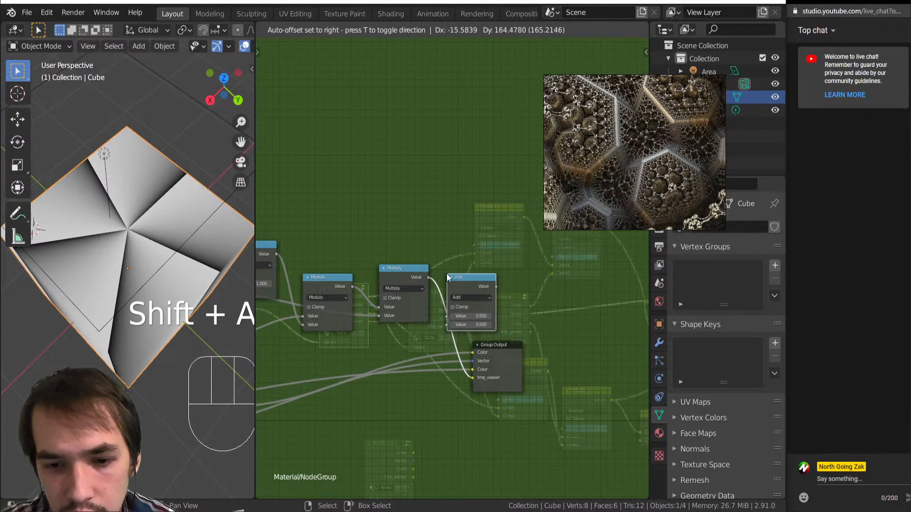
left_click(485, 319)
Step: Set the second value of the Add node after Multiply to -0.5
left_click_drag(483, 322, 451, 322, "shift")
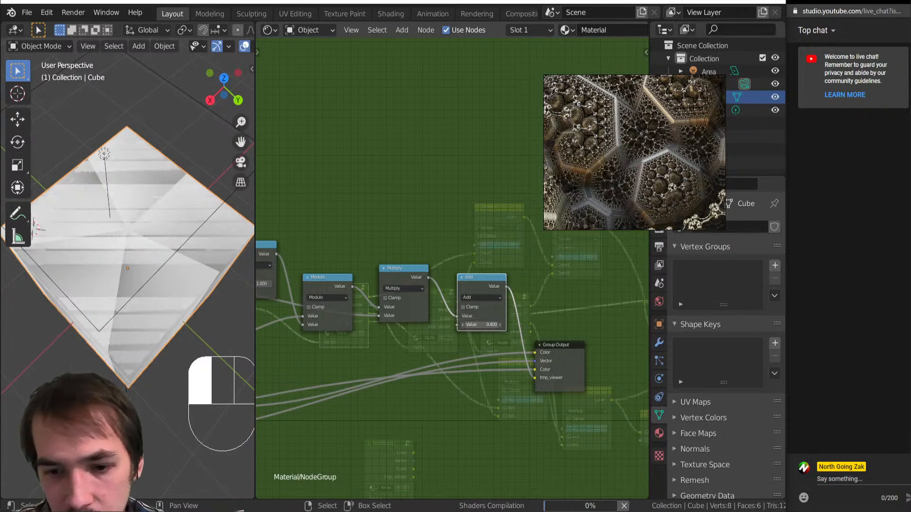
left_click(487, 324)
type("0.4")
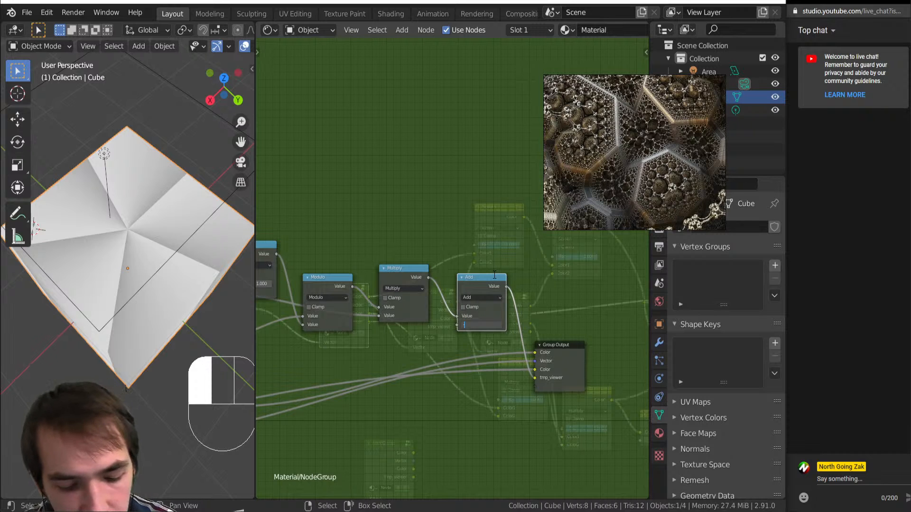
type(".5")
key("Return")
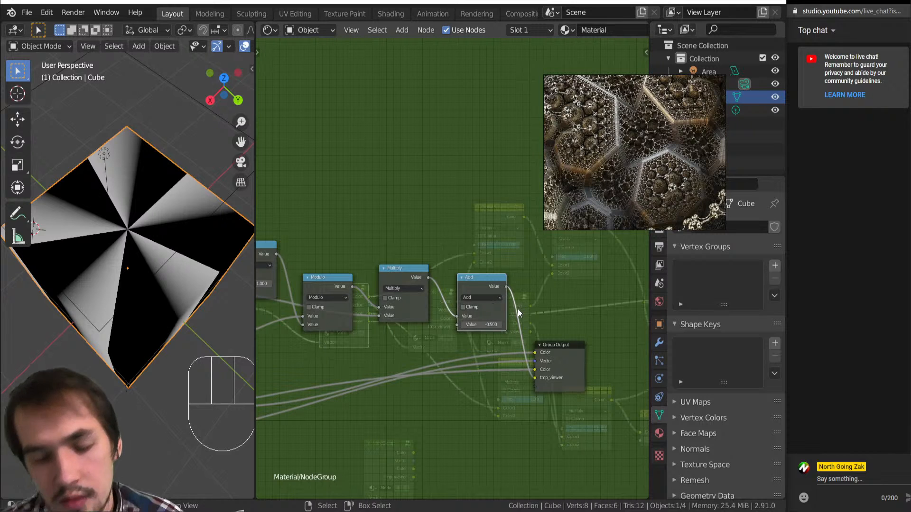
Step: Insert another Math node between the Add node and Group Output and set its operation to Absolute
key("shift+a")
mouse_move(519, 309)
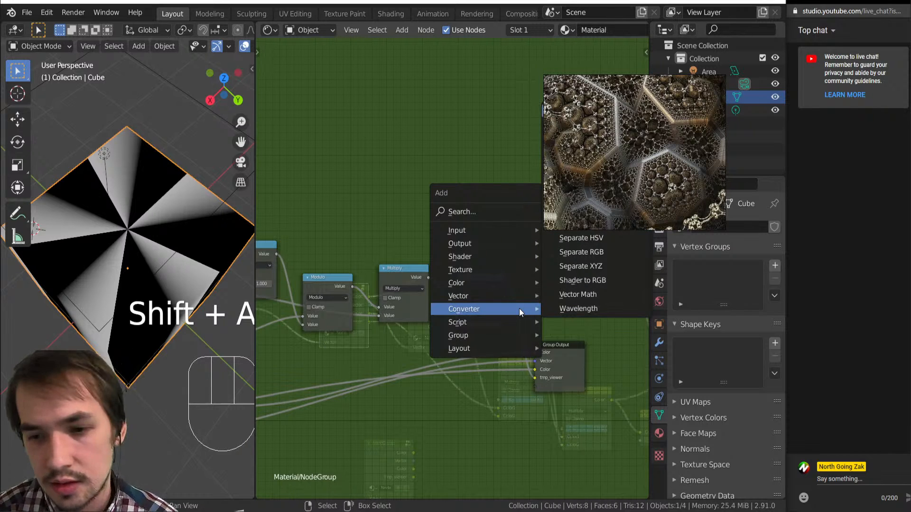
key("a")
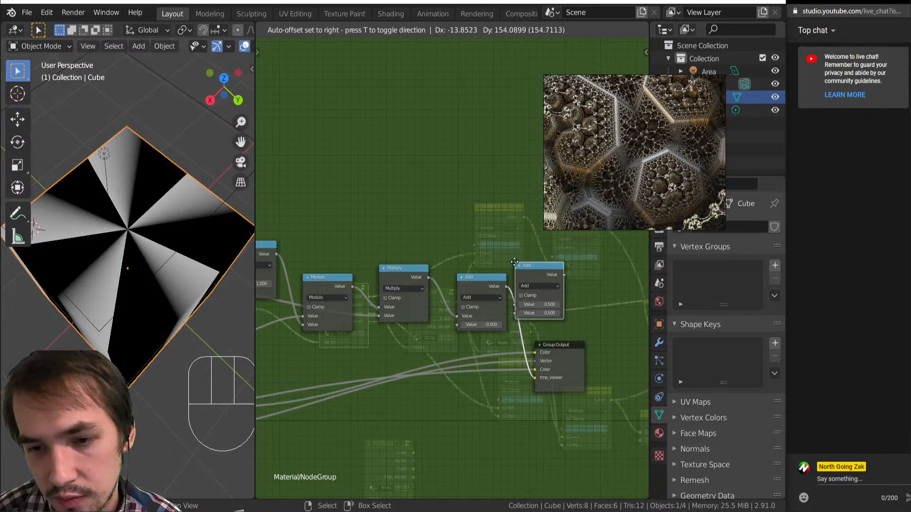
left_click(535, 260)
left_click(561, 286)
key("Return")
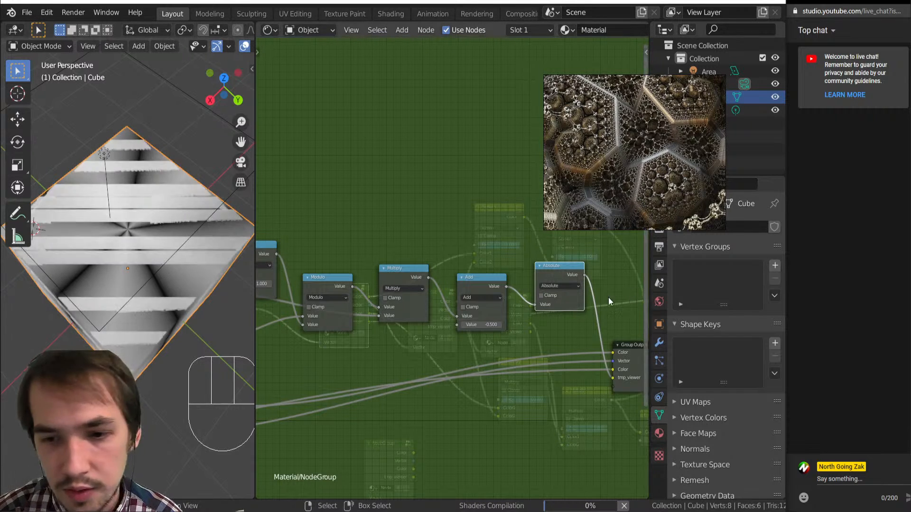
Step: Insert a Math node after Absolute, set it to Multiply, and give it a second value of 2
key("shift+a")
mouse_move(596, 314)
key("a")
left_click(587, 263)
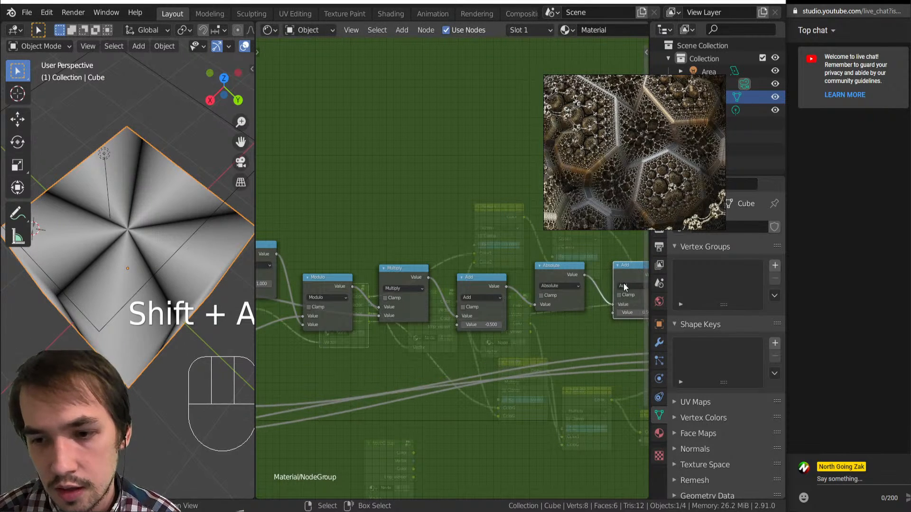
left_click(624, 284)
key("m")
left_click(631, 312)
type("2")
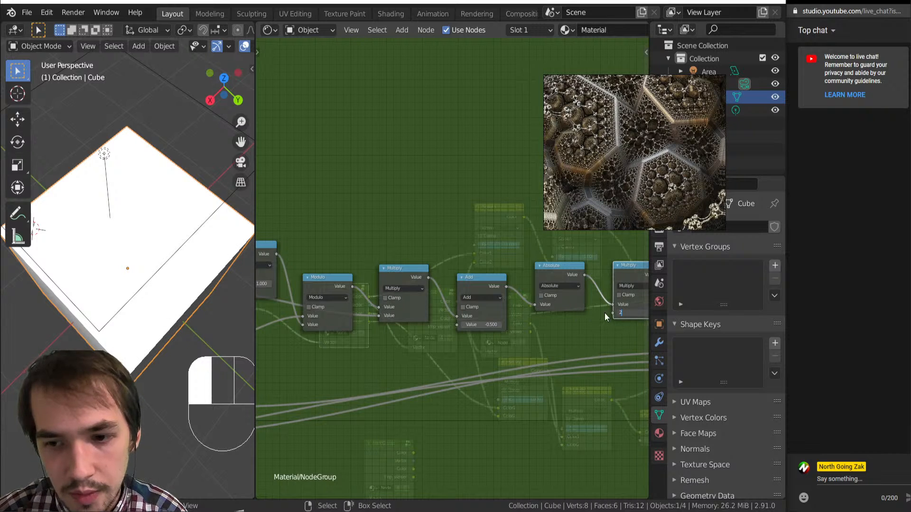
key("Return")
Step: Insert a Math node between the new Multiply and Group Output and set its operation to Greater Than
scroll(593, 321, "down", 4)
middle_click_drag(593, 320, 493, 321)
scroll(482, 311, "up", 5)
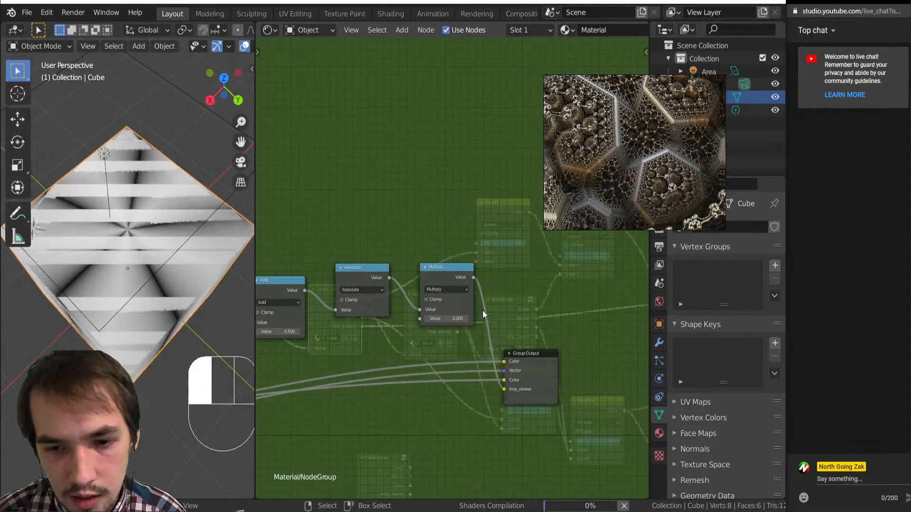
key("shift+a")
left_click(524, 112)
left_click(484, 275)
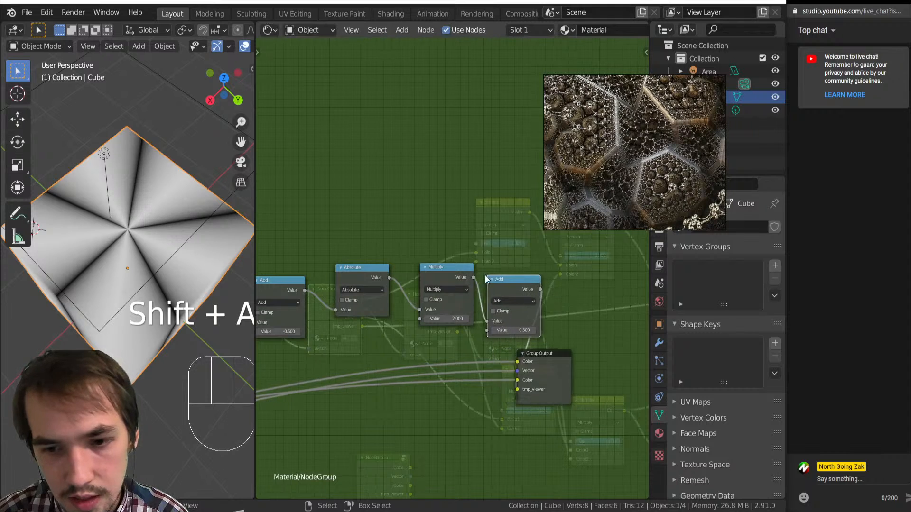
left_click(517, 300)
left_click(517, 301)
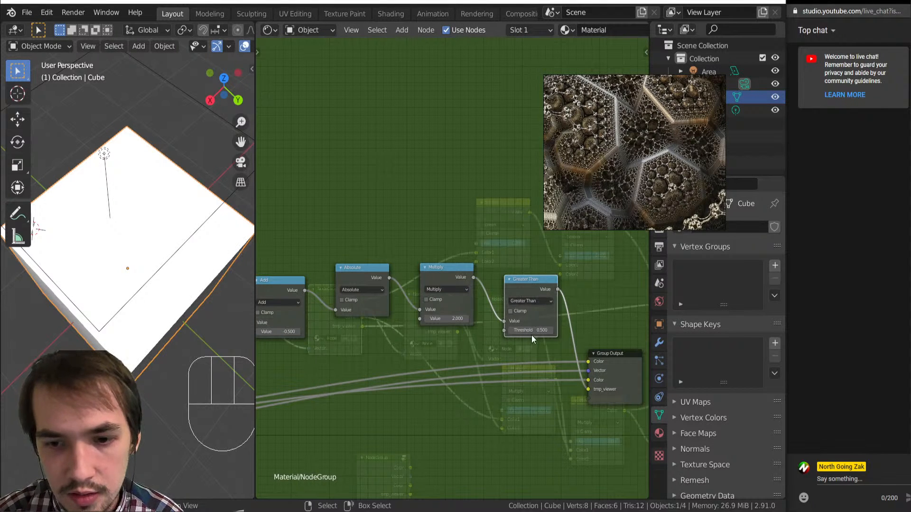
key("shift")
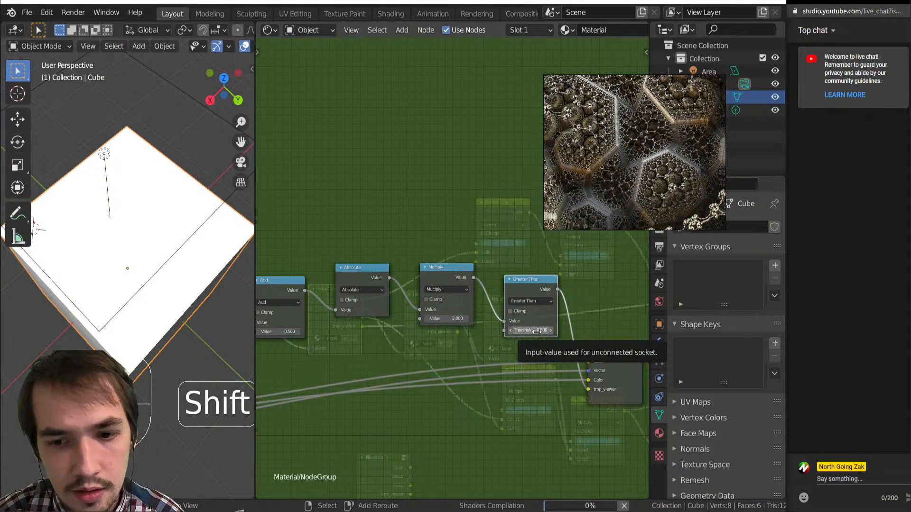
Step: Move the spherical Gradient Texture node below the end of the math chain, near Group Output
middle_click_drag(88, 241, 169, 150)
scroll(123, 264, "up", 5)
scroll(123, 268, "down", 5)
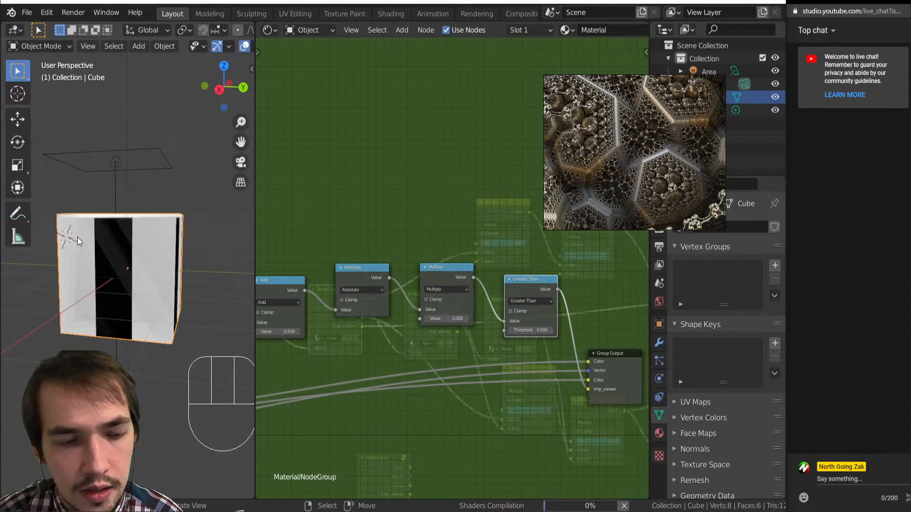
middle_click_drag(138, 253, 135, 294)
scroll(516, 349, "down", 6)
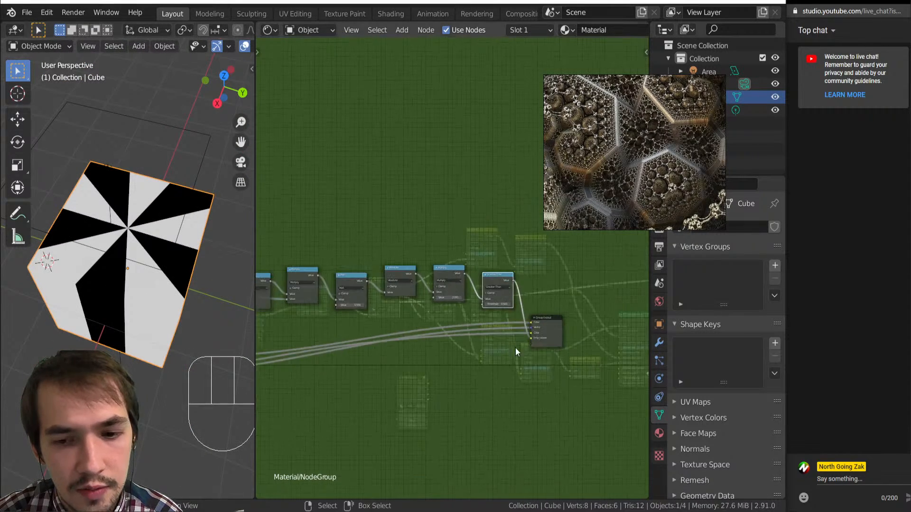
scroll(426, 294, "right", 2)
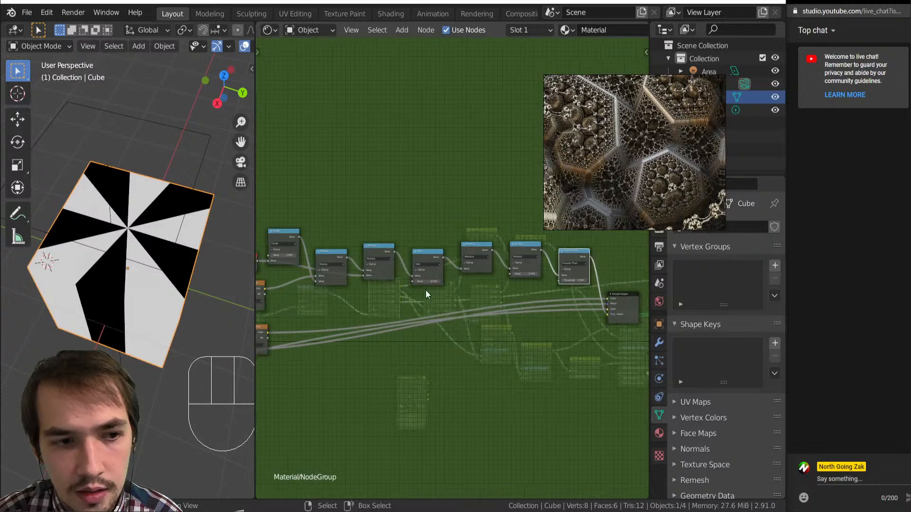
key("g")
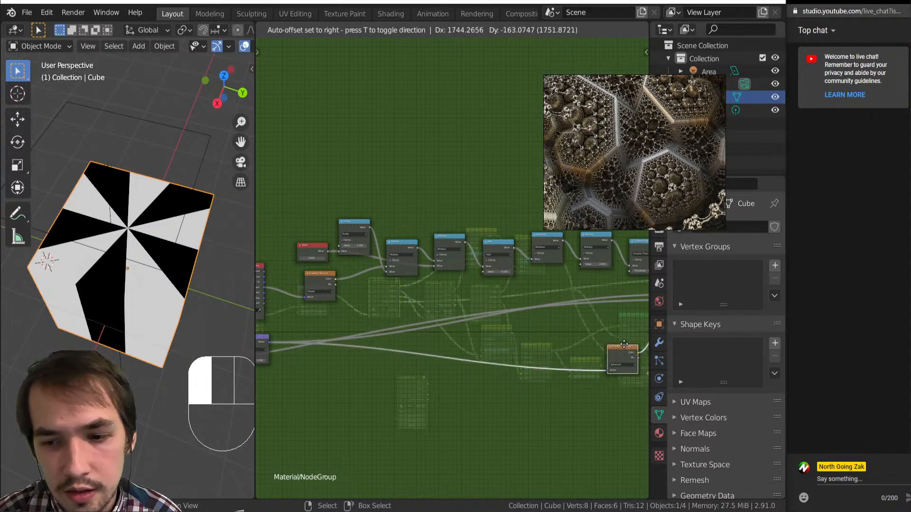
left_click(493, 340)
scroll(494, 340, "up", 4)
left_click(548, 303)
Step: Insert a MixRGB node after Greater Than, set to Multiply with factor 1, and link the spherical Gradient Texture's colour to Color2
key("shift+a")
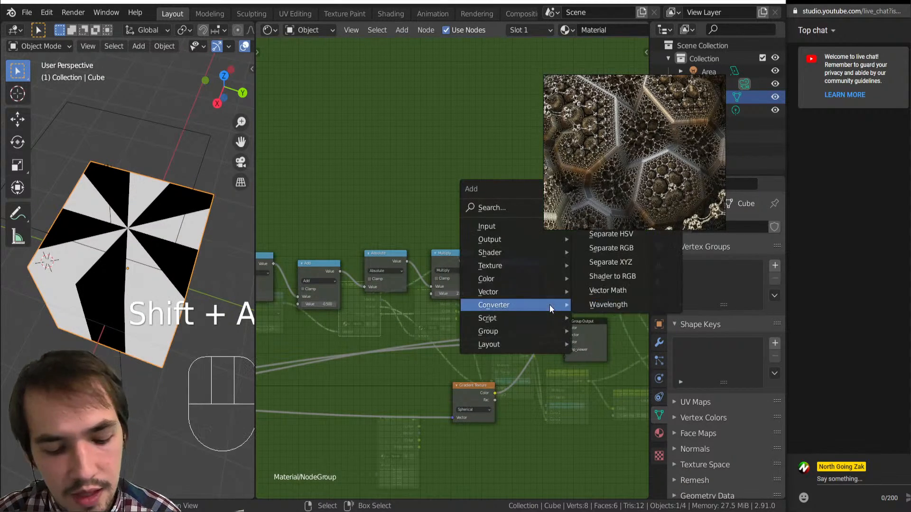
key("c")
key("m")
left_click(565, 269)
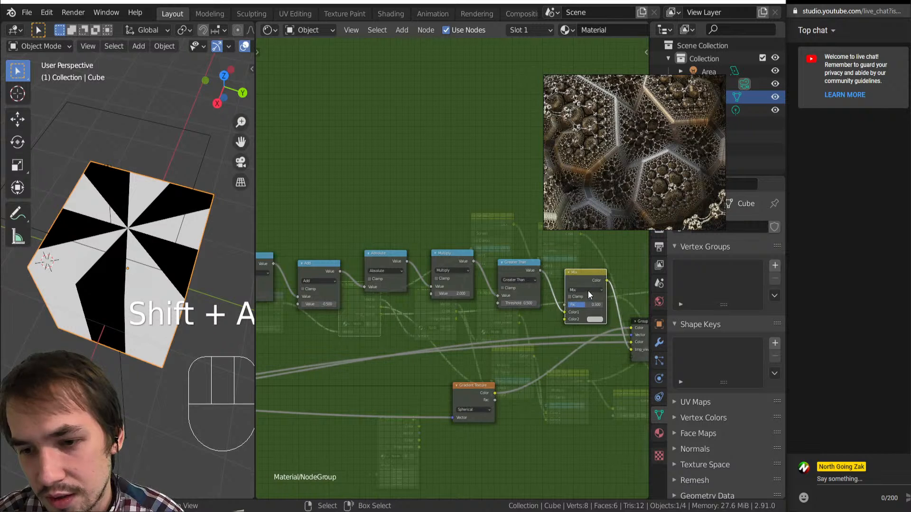
left_click(588, 291)
left_click(577, 311)
left_click_drag(496, 393, 564, 319)
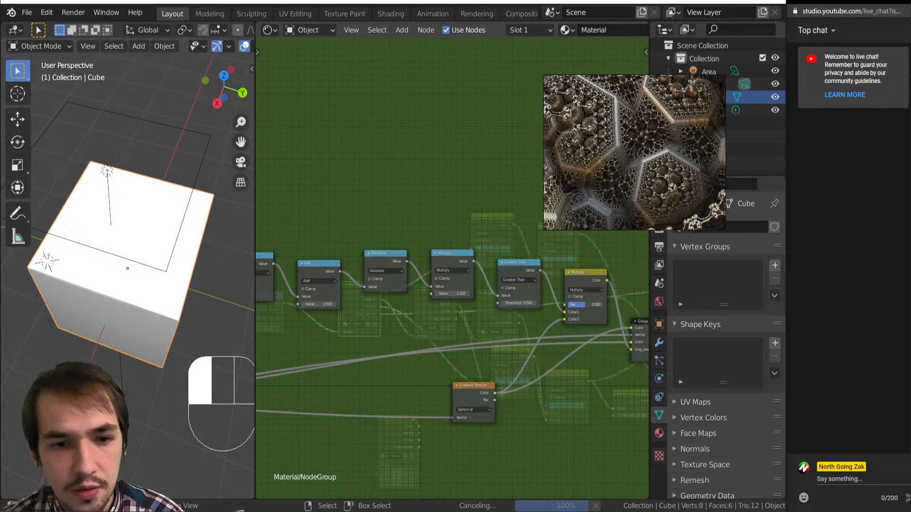
mouse_move(586, 305)
left_mouse_down()
mouse_move(565, 304)
mouse_move(602, 305)
left_mouse_up()
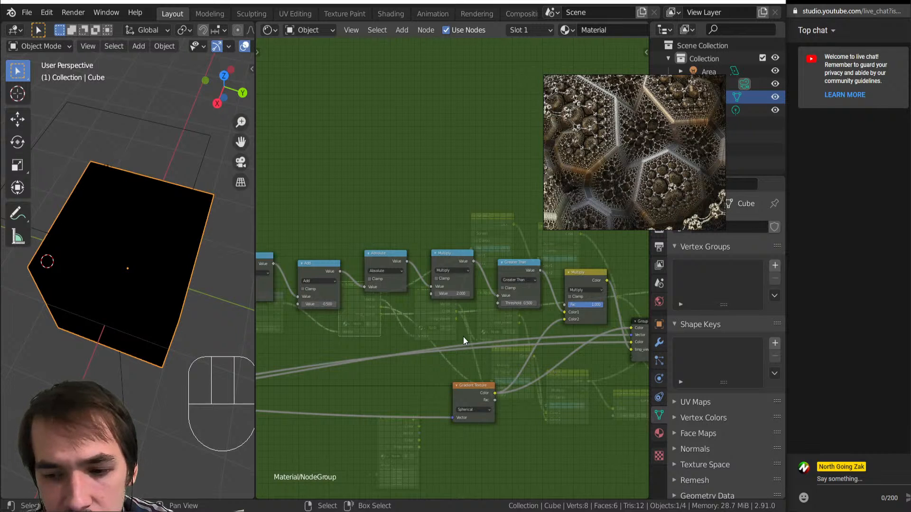
Step: Leave the node group and connect the Principled Volume shader to the material output again
scroll(463, 340, "down", 2)
middle_click_drag(126, 275, 171, 211)
scroll(131, 235, "up", 3)
scroll(153, 302, "down", 5)
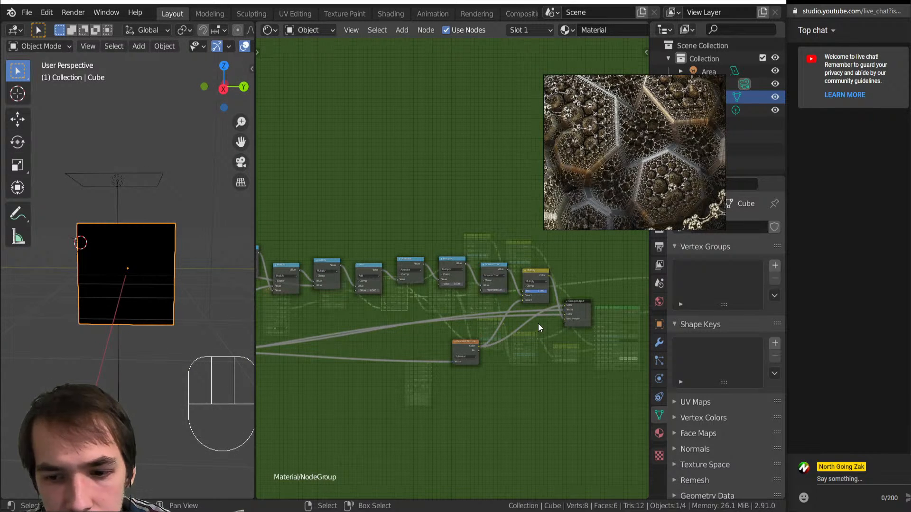
key("Tab")
left_click(622, 309, "ctrl+shift")
middle_click_drag(622, 309, 491, 321)
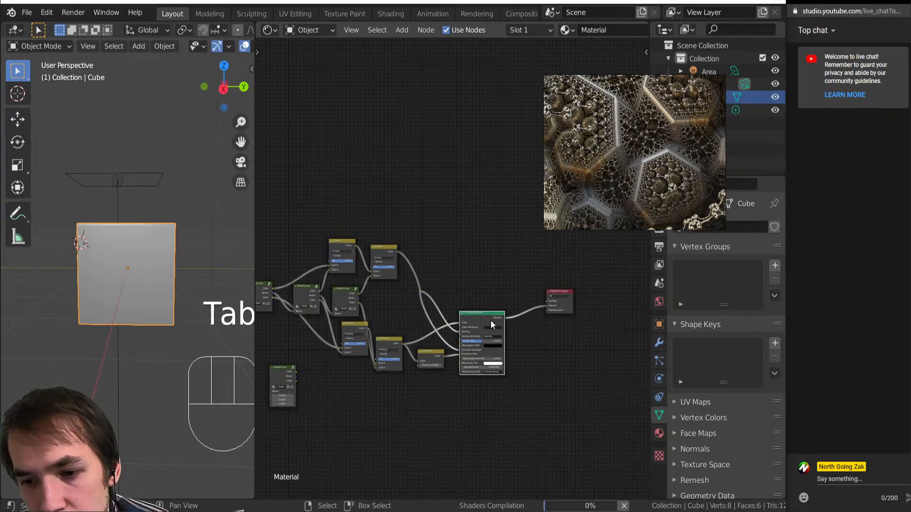
scroll(490, 320, "up", 6)
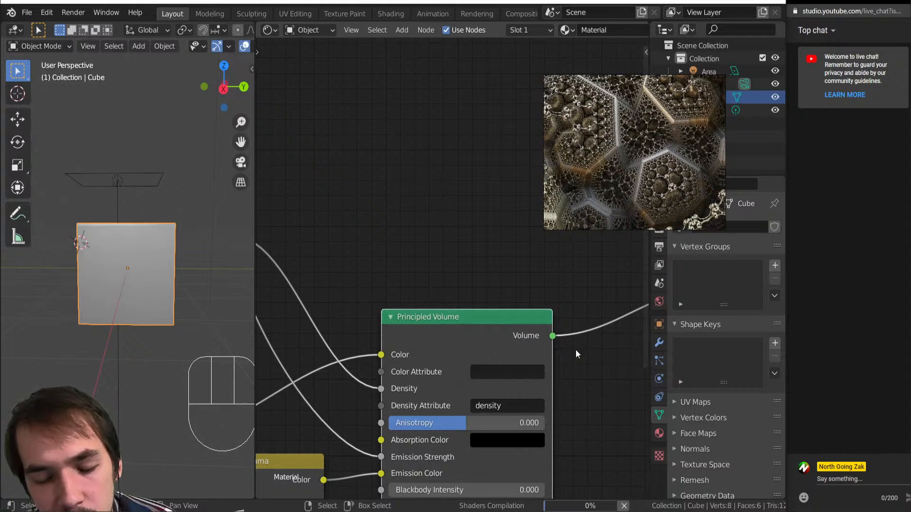
Step: Inspect the volume inside the cube and reopen the node group for editing
middle_click_drag(156, 289, 198, 357)
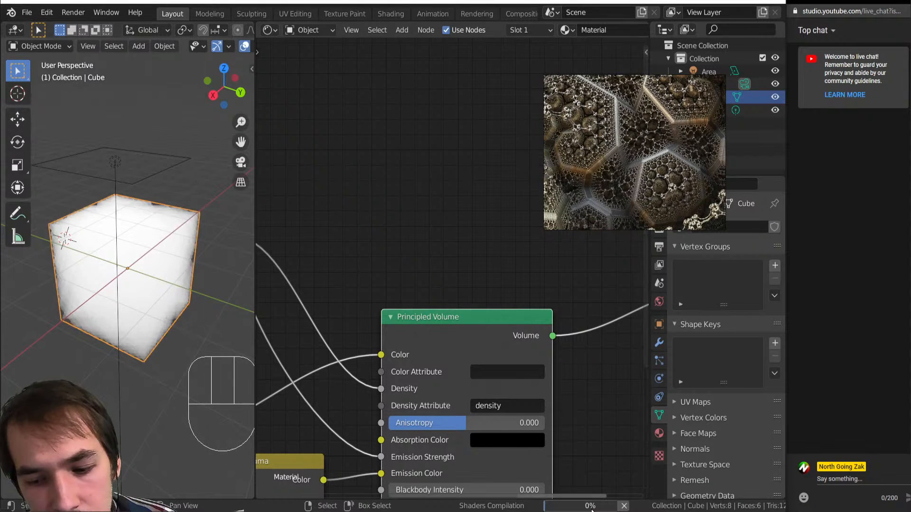
scroll(95, 312, "up", 5)
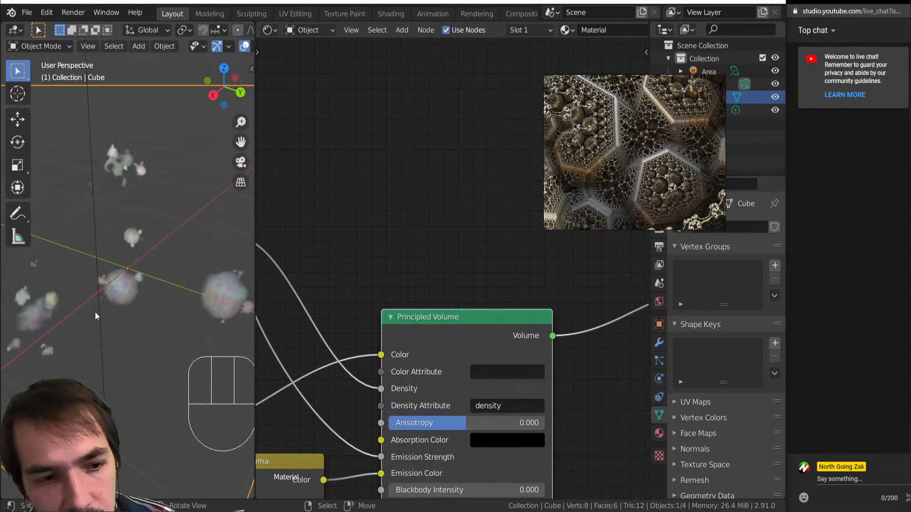
middle_click_drag(95, 312, 147, 405)
scroll(61, 317, "down", 6)
scroll(87, 340, "up", 6)
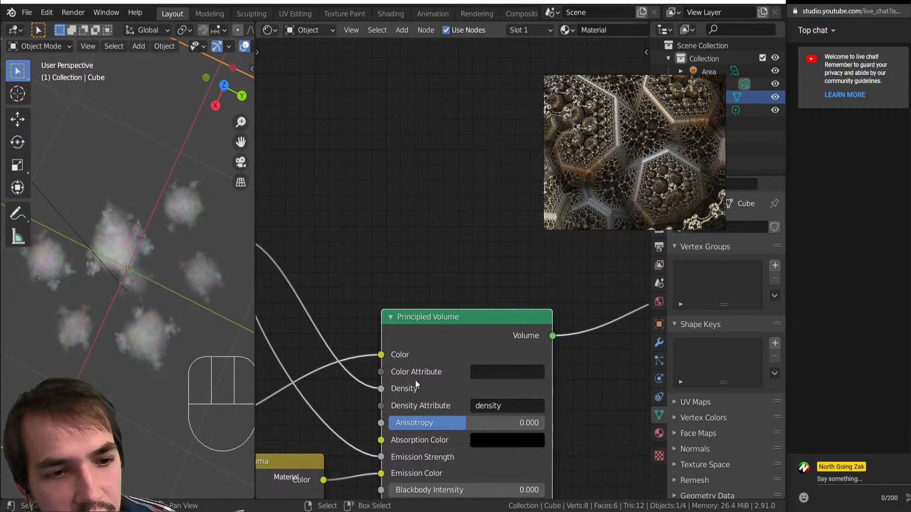
scroll(412, 379, "down", 8)
middle_click_drag(327, 356, 640, 223)
scroll(436, 216, "up", 1)
middle_click_drag(435, 216, 400, 303)
left_click(383, 248)
key("Tab")
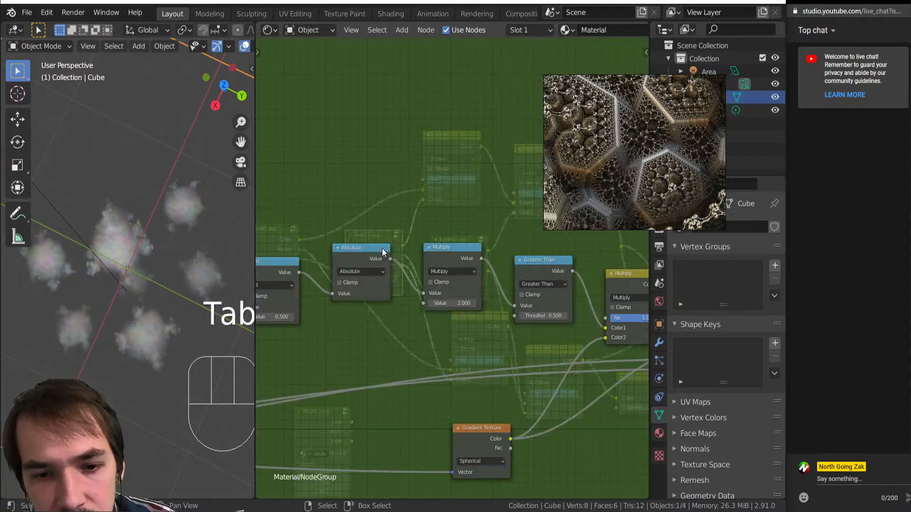
Step: Change the Scale node after Vector Rotate to Multiply and set all three vector components to 1
scroll(382, 249, "down", 3)
middle_click_drag(294, 335, 515, 293)
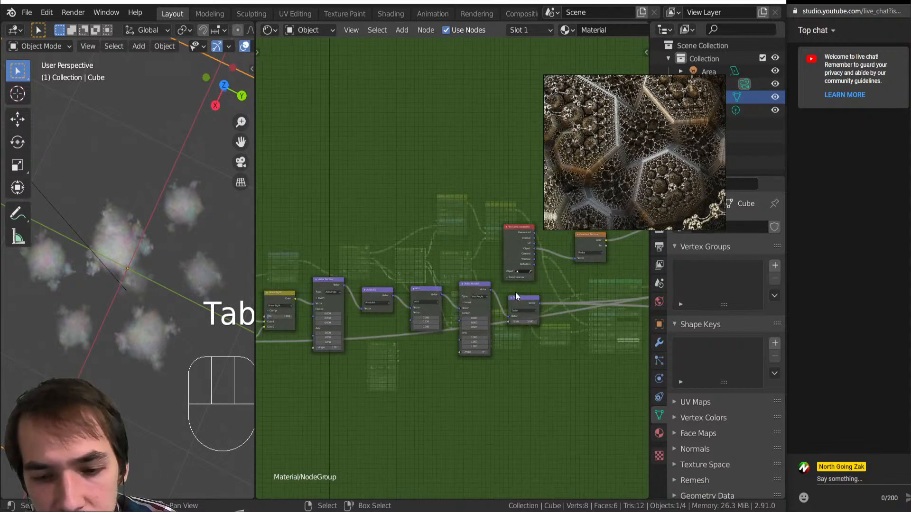
scroll(515, 292, "up", 2)
left_click(559, 323)
left_click(559, 334)
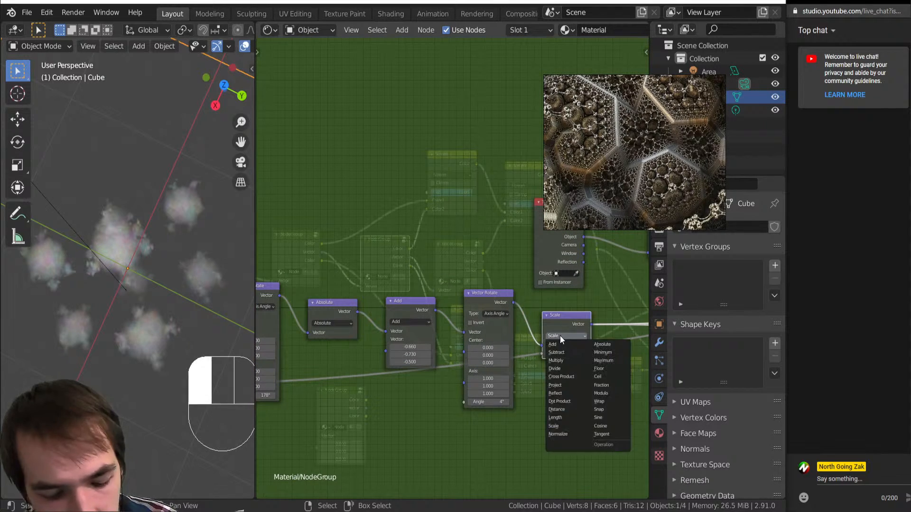
left_click(565, 351)
scroll(558, 310, "up", 2)
scroll(558, 309, "up", 1)
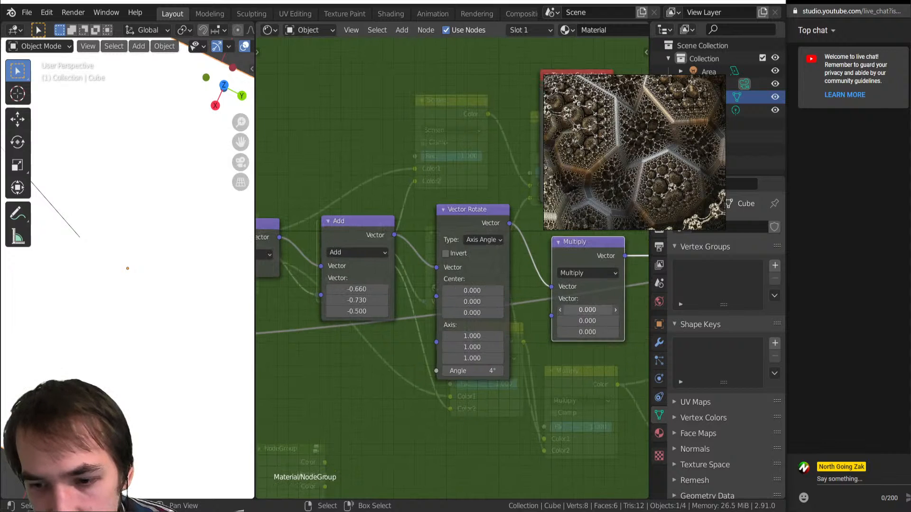
key("Return")
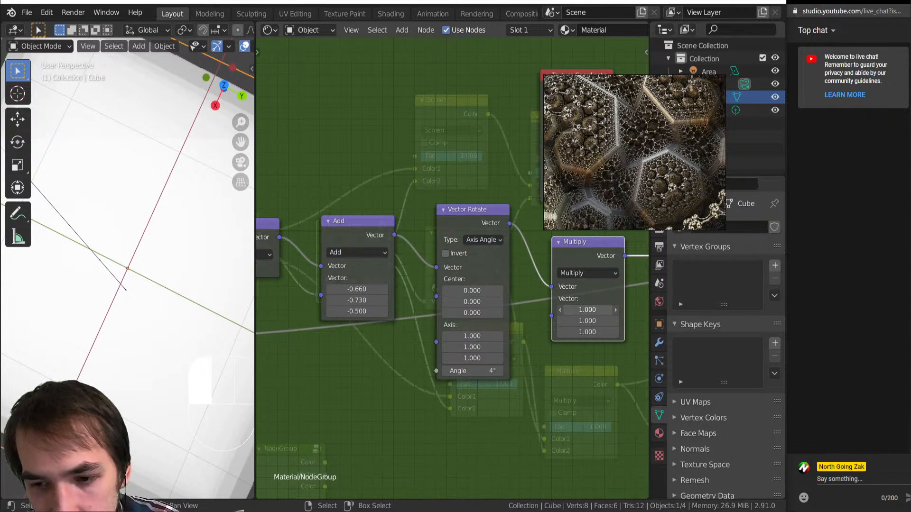
Step: Set the vector Multiply node's X component to 3.9 and its Y component to 0.44
left_click(582, 311)
type("3.9")
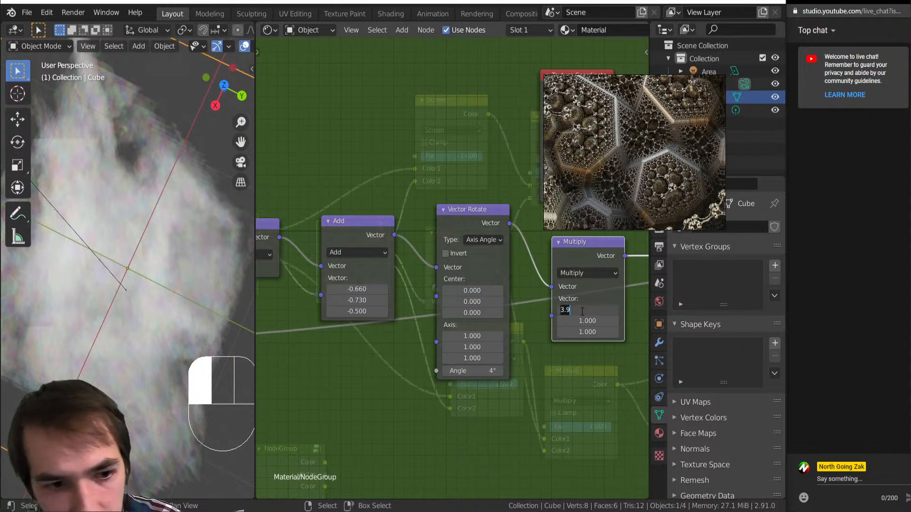
key("Return")
middle_click_drag(107, 309, 175, 272)
scroll(150, 269, "down", 5)
left_click_drag(560, 321, 477, 320, "shift")
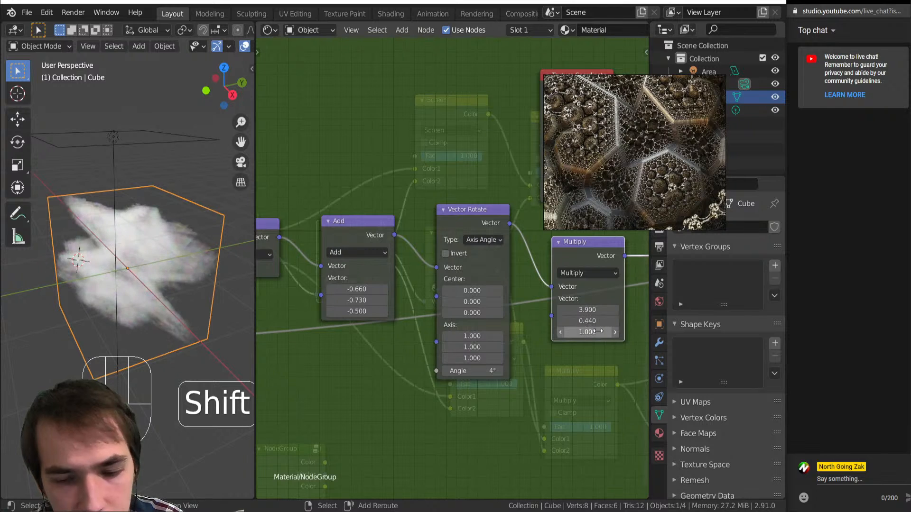
Step: Adjust the vector Multiply node's X component to 3.83 and its Z component to 5.29
mouse_move(591, 332)
left_mouse_down("shift")
mouse_move(536, 332)
mouse_move(598, 333)
left_mouse_up("shift")
middle_click_drag(156, 306, 94, 276)
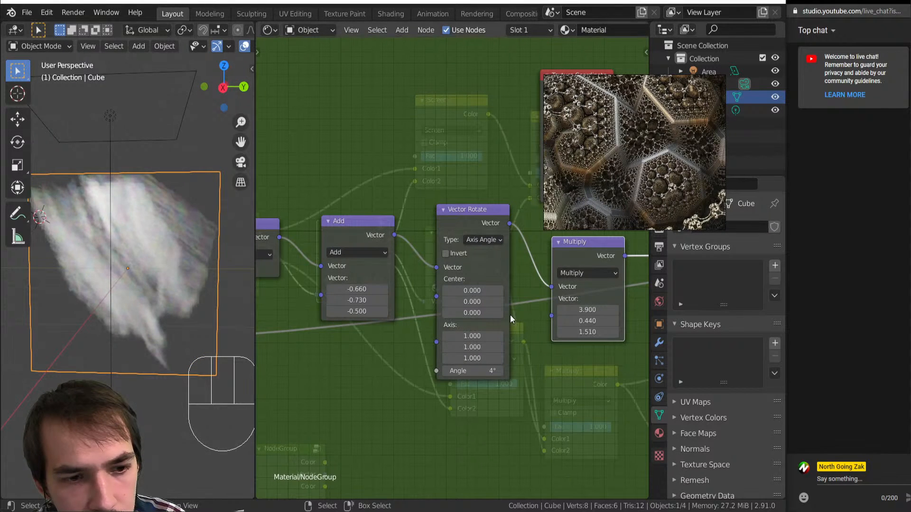
mouse_move(590, 310)
left_mouse_down("shift")
mouse_move(521, 309)
mouse_move(589, 310)
mouse_move(598, 332)
mouse_move(638, 333)
left_mouse_up("shift")
mouse_move(182, 313)
middle_mouse_down()
mouse_move(54, 323)
mouse_move(126, 321)
mouse_move(75, 316)
mouse_move(140, 320)
middle_mouse_up()
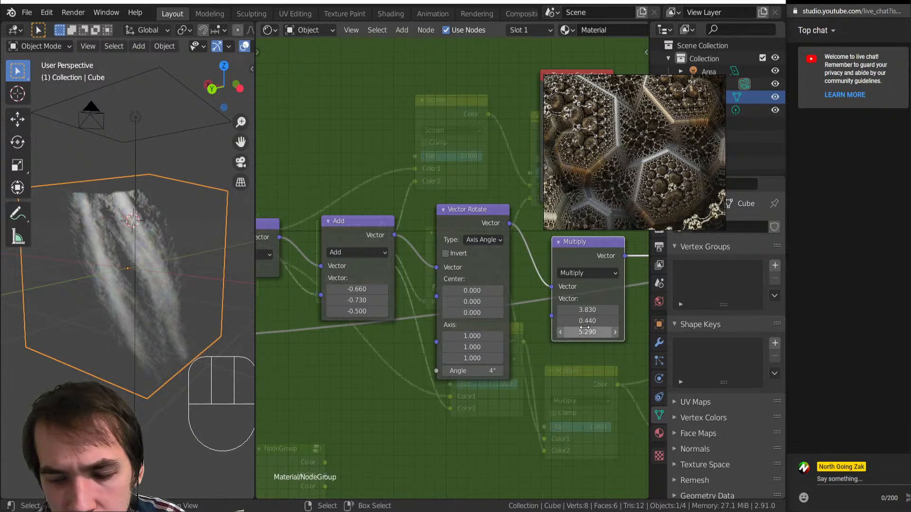
Step: Set the vector Multiply node's Y component to 1.51 and its Z component to 2.21
left_click_drag(584, 321, 598, 321, "shift")
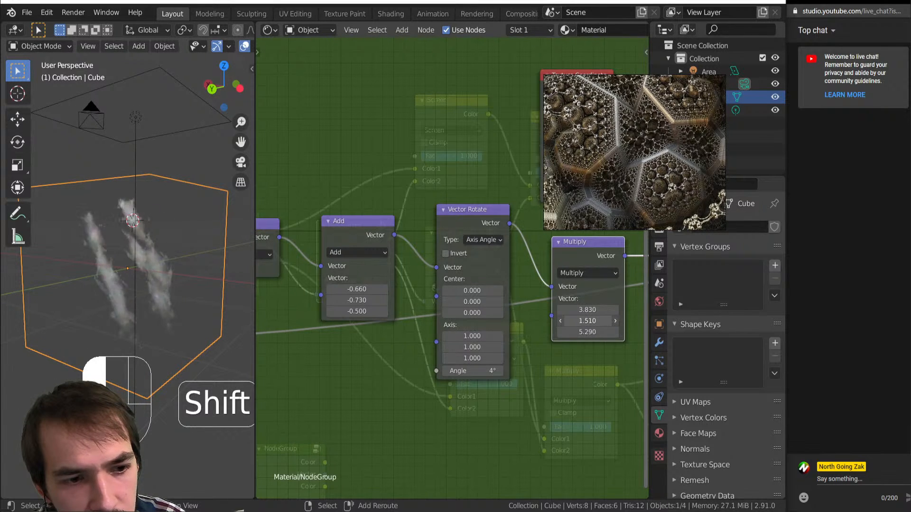
middle_click_drag(237, 289, 432, 318)
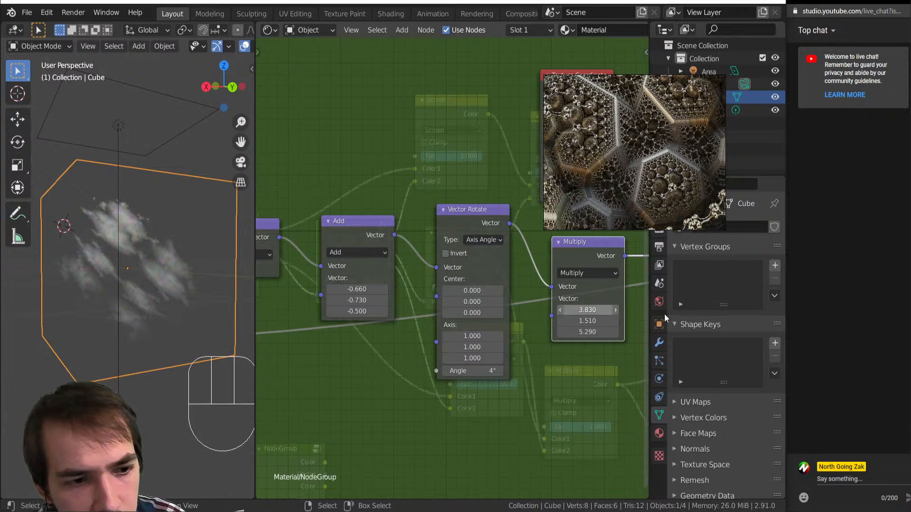
left_click_drag(587, 332, 561, 332, "shift")
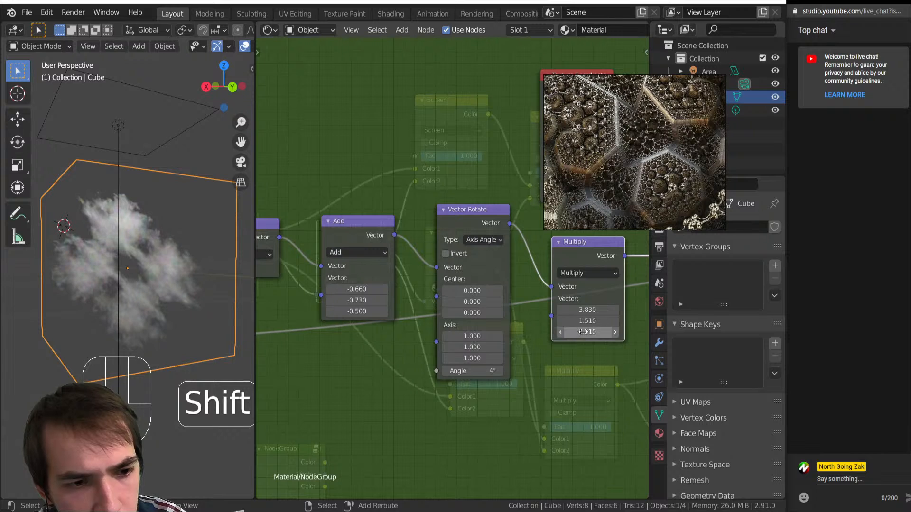
middle_click_drag(188, 280, 138, 355)
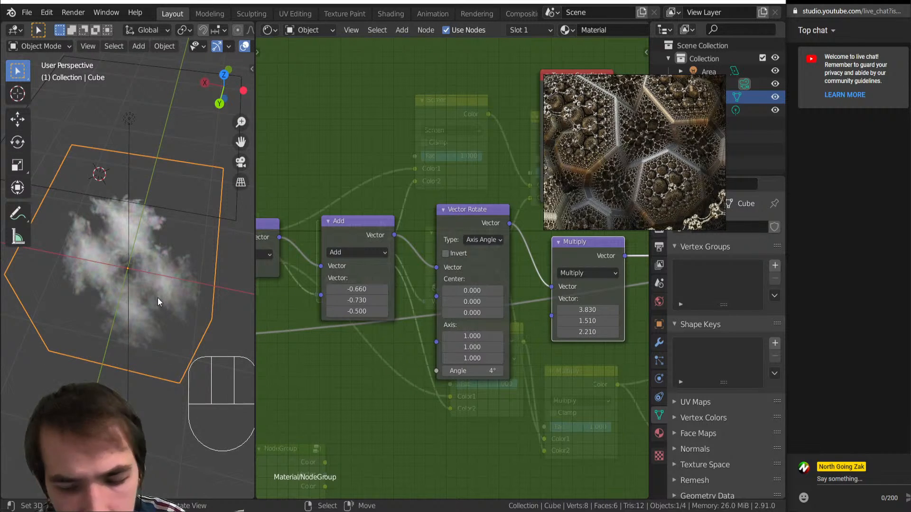
Step: Set the rotation angle of both Vector Rotate nodes in the group to 0°
key("KP_7")
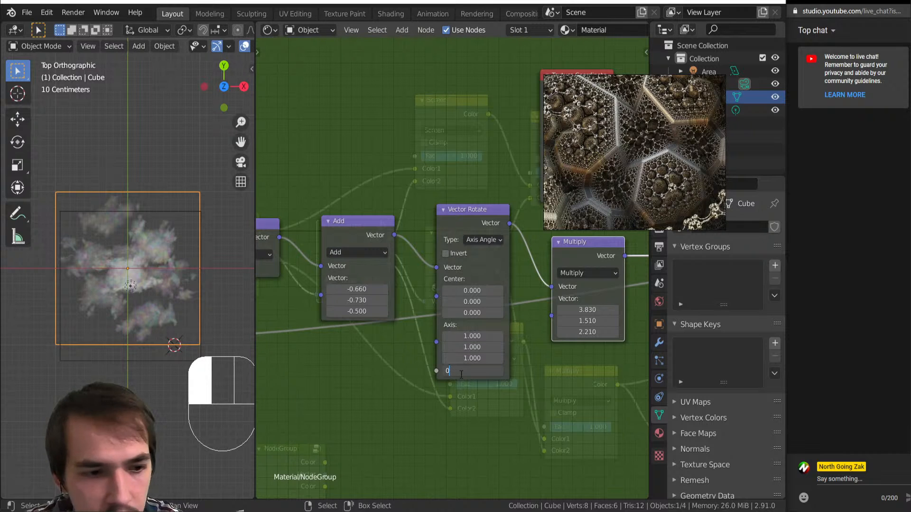
key("Escape")
scroll(306, 308, "down", 3)
middle_click_drag(305, 308, 583, 306)
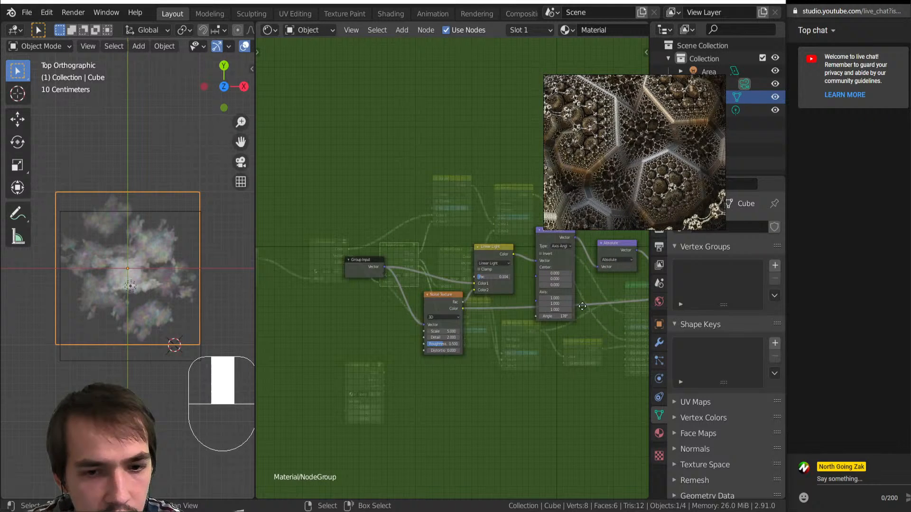
left_click(559, 317)
type("0")
key("Return")
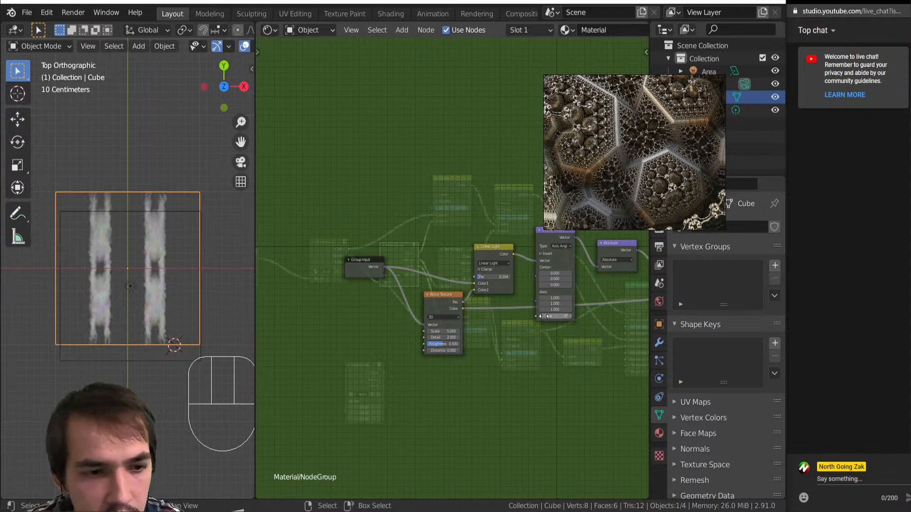
Step: Raise the Linear Light node's Fac to 0.461 and set the Noise Texture scale to 1.6
middle_click_drag(178, 271, 78, 338)
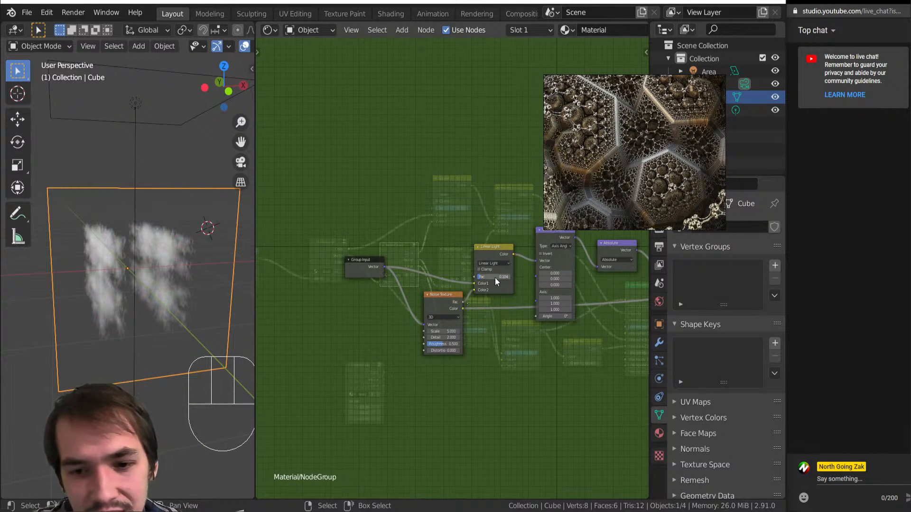
left_click_drag(494, 278, 509, 277)
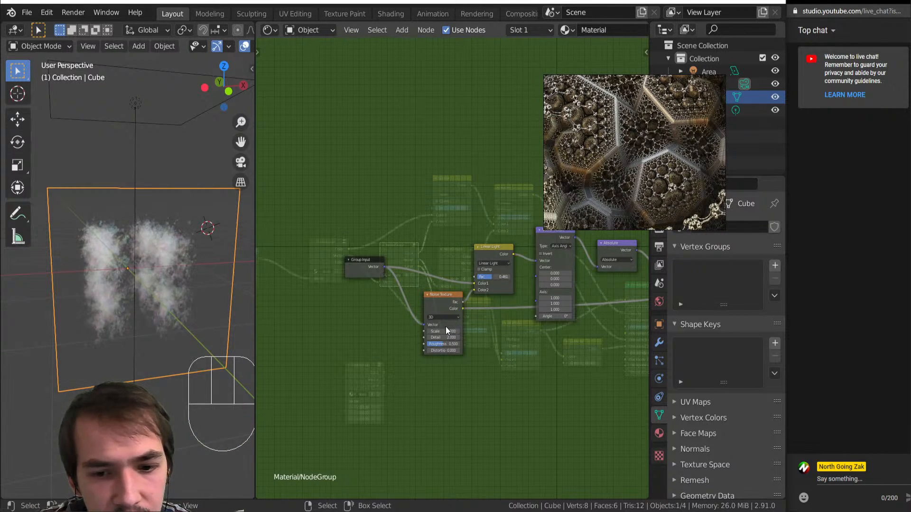
left_click_drag(445, 329, 459, 328)
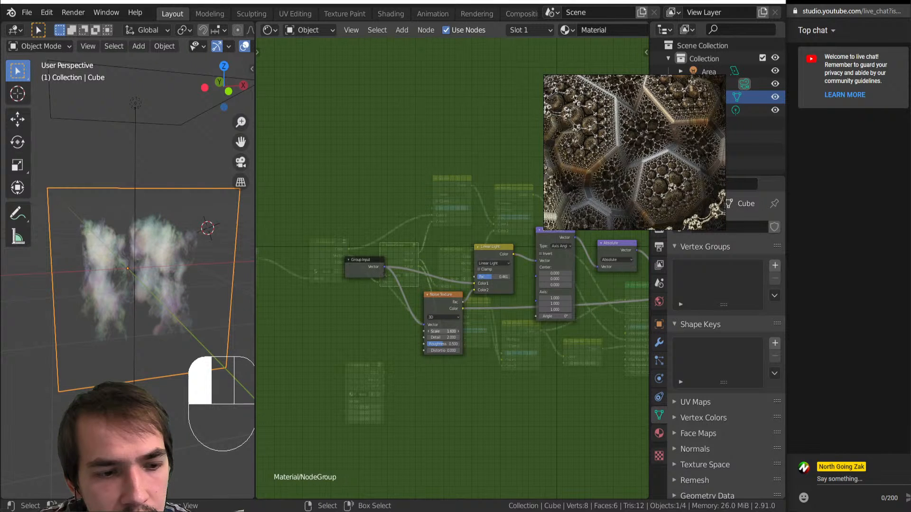
middle_click_drag(150, 319, 207, 296)
Step: Exit the node group and add a MixRGB node below the link between Texture Coordinate and Scale
key("Tab")
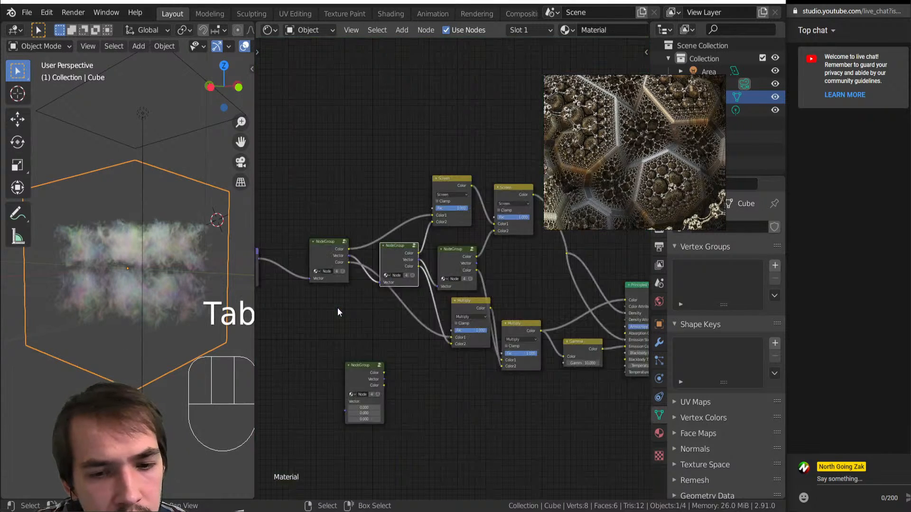
middle_click_drag(337, 307, 500, 298)
scroll(371, 291, "up", 2)
mouse_move(365, 280)
left_mouse_down("shift")
mouse_move(356, 280)
mouse_move(365, 280)
left_mouse_up("shift")
middle_click_drag(124, 266, 180, 254)
middle_click_drag(345, 256, 366, 275)
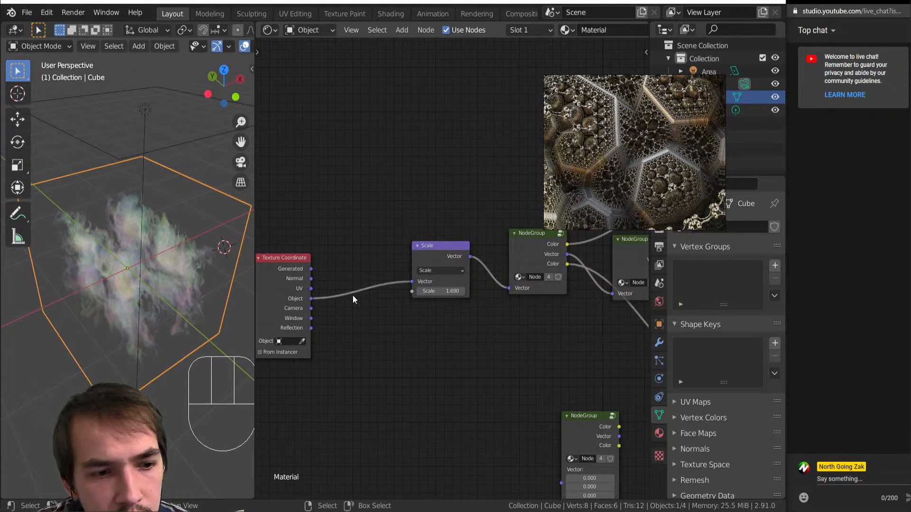
key("shift+a")
mouse_move(352, 295)
left_click(409, 365)
left_click(367, 351)
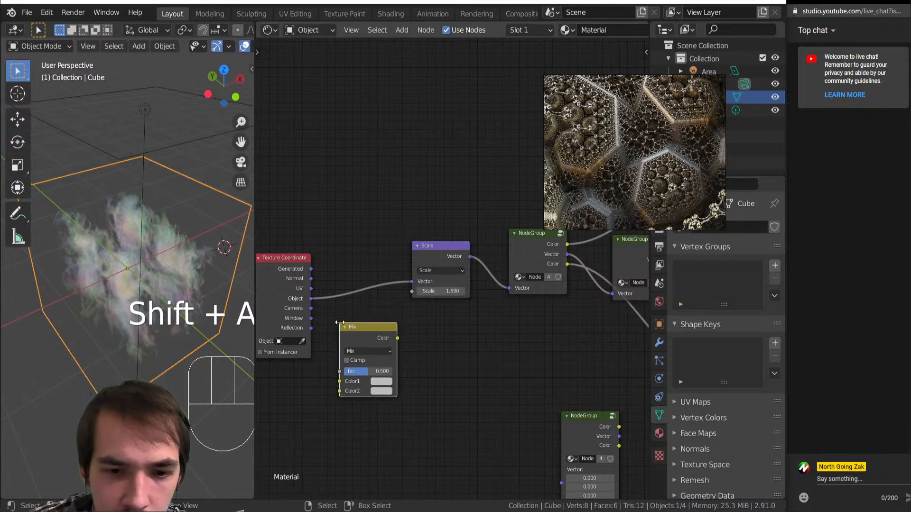
middle_click_drag(317, 304, 327, 380)
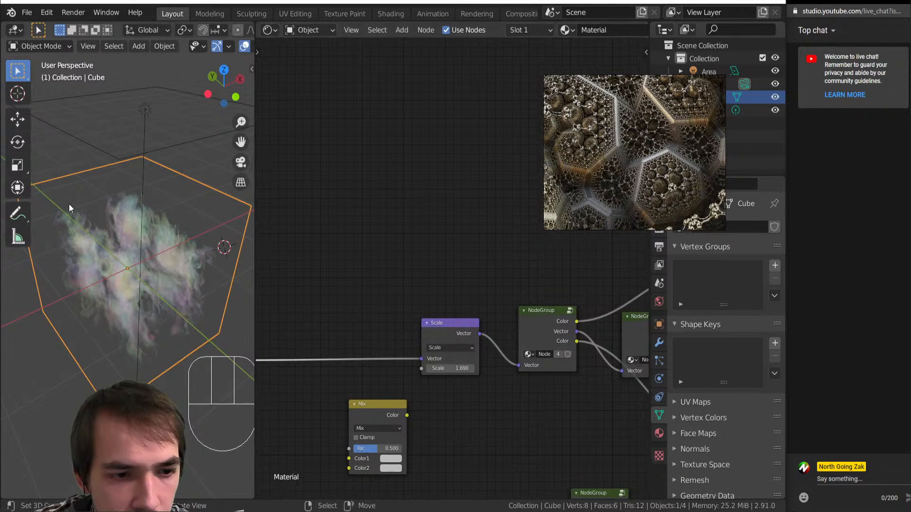
Step: Reopen the node group and reduce the Linear Light node's Fac to 0.071
middle_click_drag(69, 204, 194, 221)
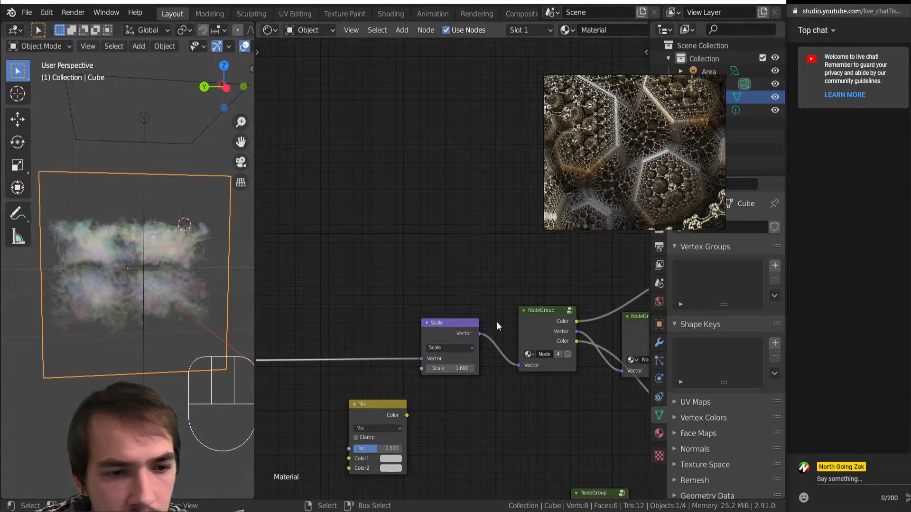
key("Tab")
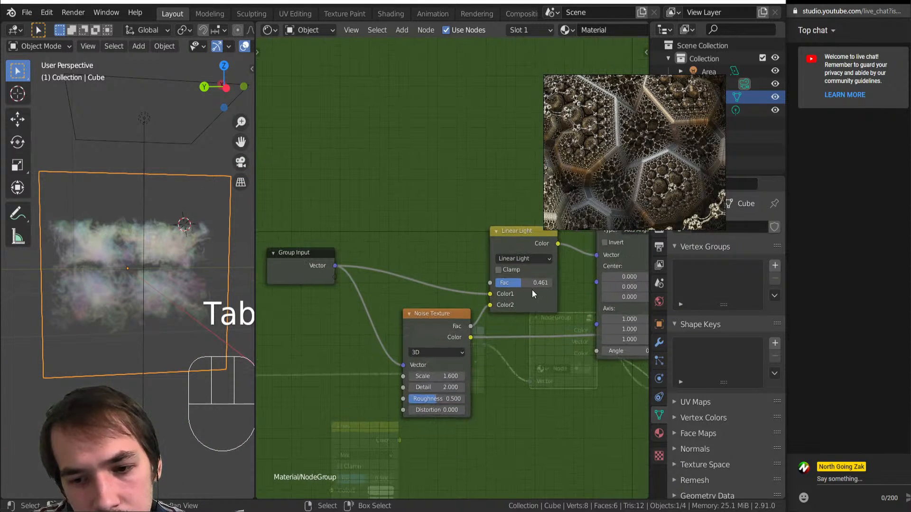
left_click_drag(520, 283, 497, 283)
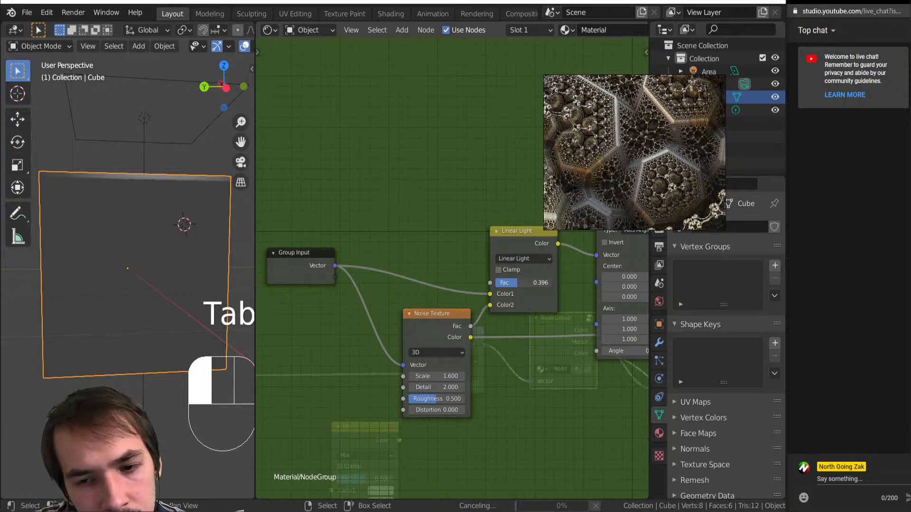
left_click_drag(519, 283, 492, 283)
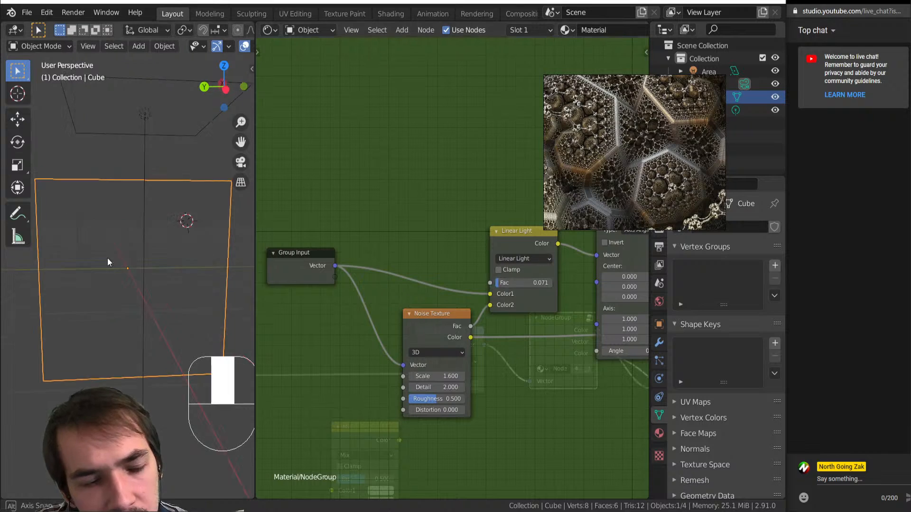
middle_click_drag(107, 257, 83, 340)
Step: Reset the vector Multiply node's three components to 1 and raise them together to 2.53
scroll(478, 352, "down", 3)
middle_click_drag(478, 352, 522, 327)
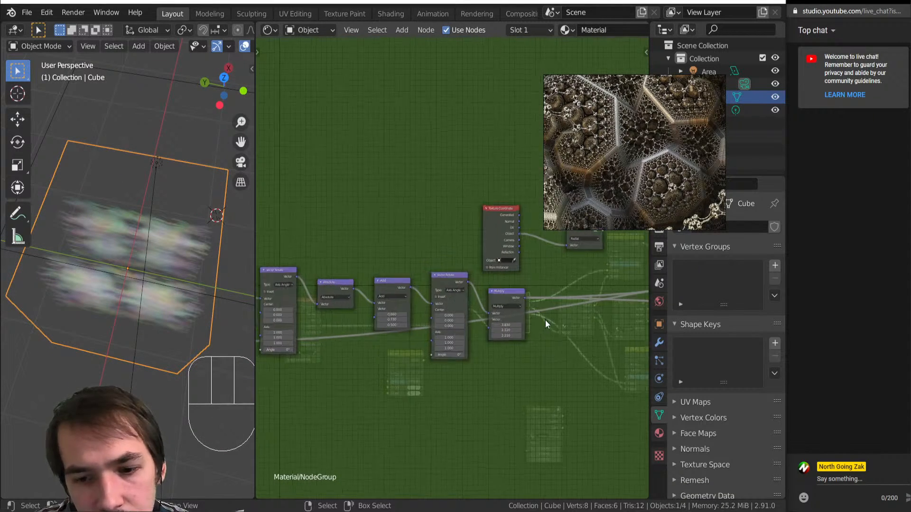
scroll(545, 320, "up", 3)
key("Return")
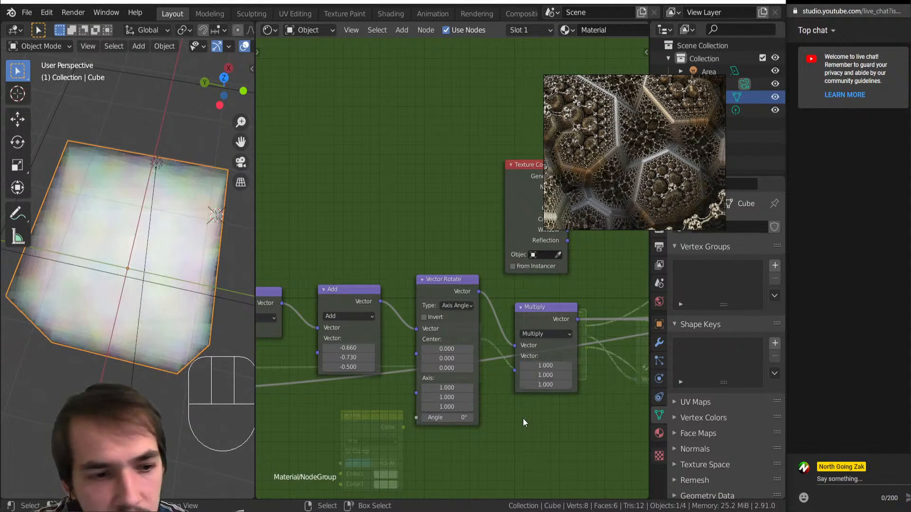
middle_click_drag(166, 342, 133, 332)
left_click_drag(545, 365, 617, 385, "shift")
middle_click_drag(208, 284, 118, 213)
scroll(119, 335, "down", 5)
scroll(124, 337, "up", 3)
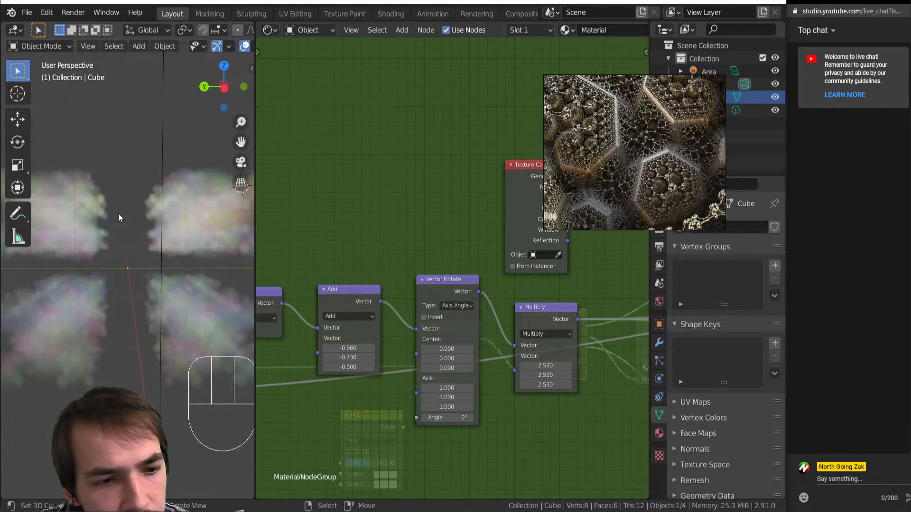
scroll(118, 214, "down", 5)
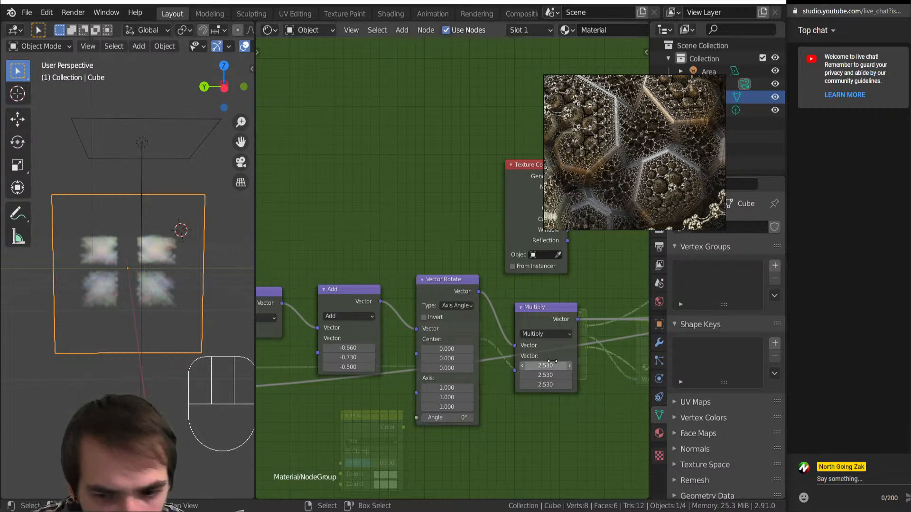
Step: Set all three vector components of the Add node to -0.5
middle_click_drag(362, 363, 409, 351)
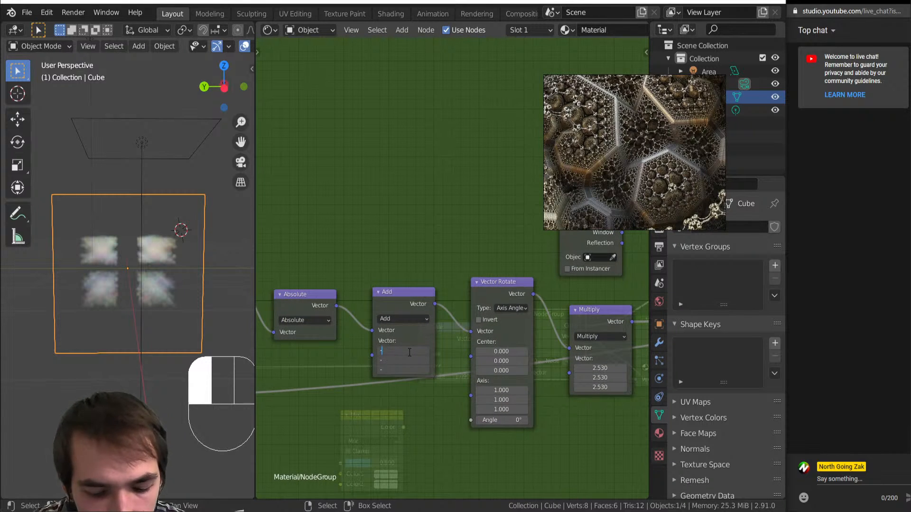
left_click(409, 352)
type("-0.5")
key("Return")
scroll(98, 256, "up", 4)
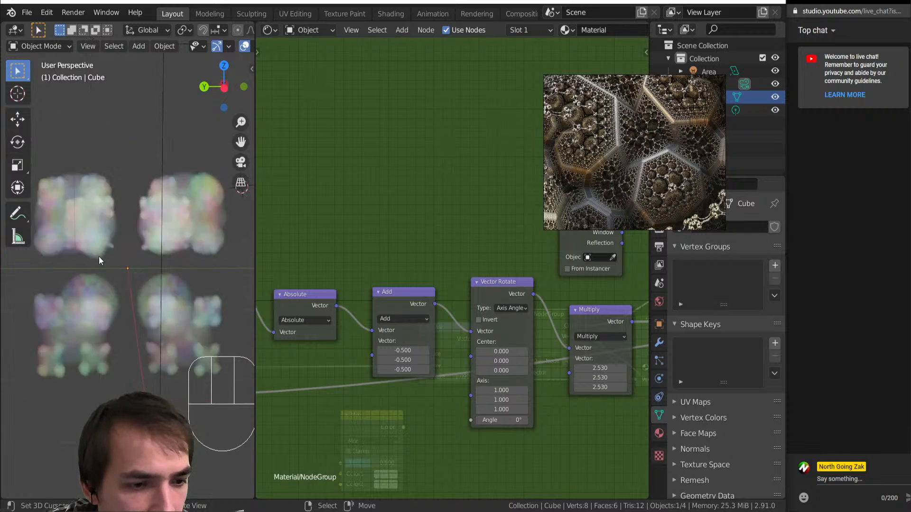
middle_click_drag(99, 256, 175, 285)
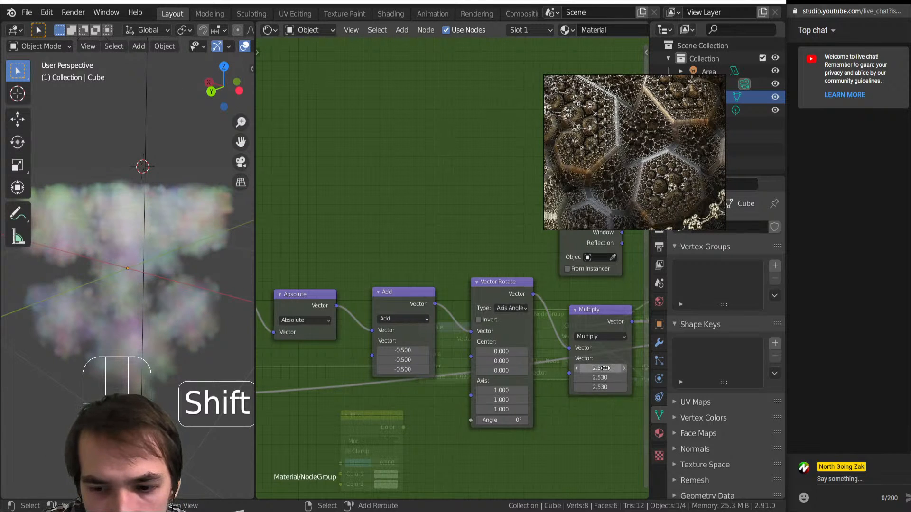
Step: Set all three components of the vector Multiply node to 3.37 and those of the Add node to -1.05
mouse_move(600, 368)
left_mouse_down("shift")
mouse_move(626, 368)
mouse_move(582, 369)
mouse_move(621, 368)
mouse_move(602, 368)
left_mouse_up("shift")
left_click_drag(403, 350, 348, 348, "shift")
scroll(175, 332, "down", 2)
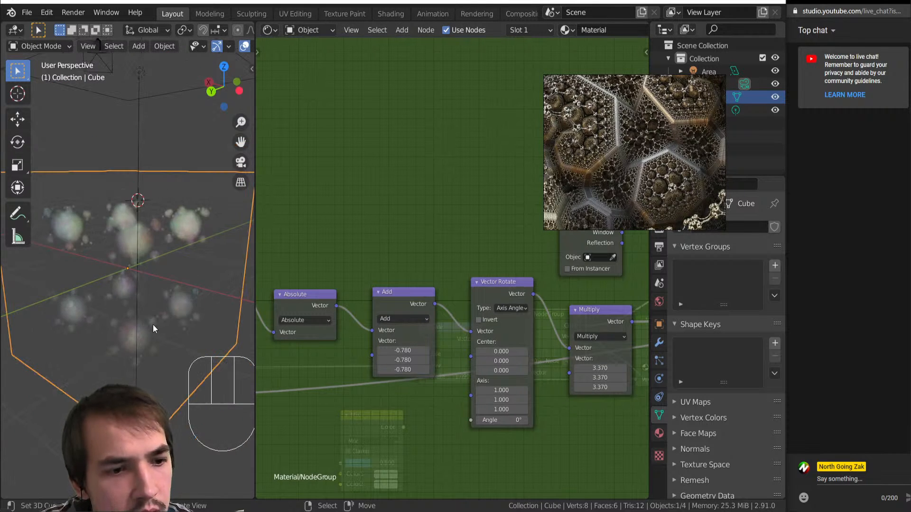
middle_click_drag(153, 325, 107, 312)
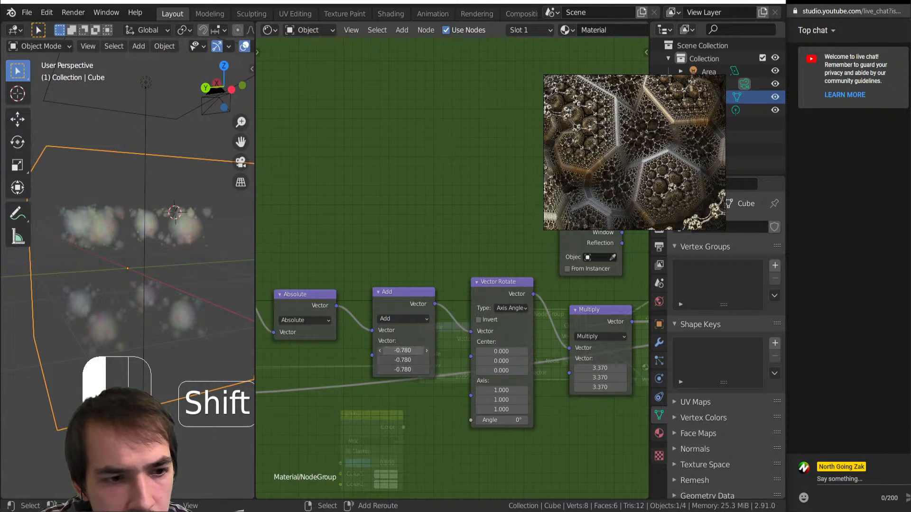
left_click_drag(403, 350, 352, 350, "shift")
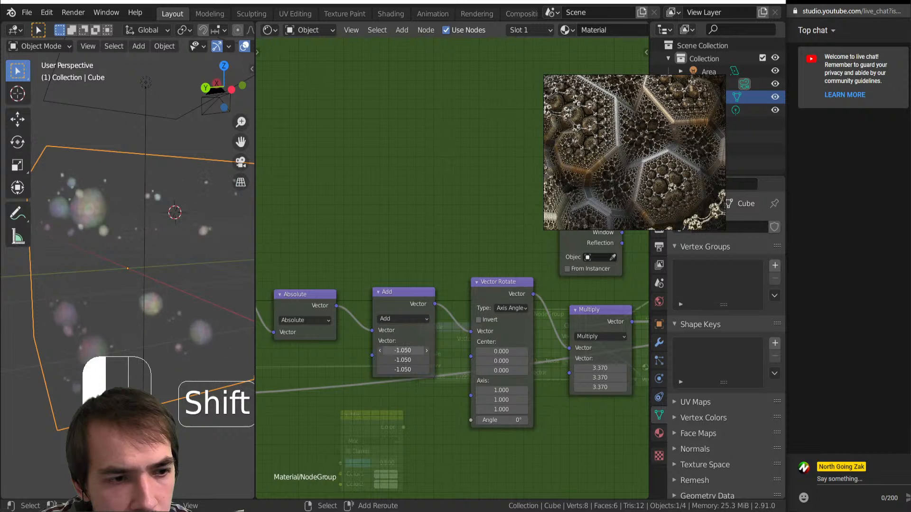
Step: Reduce the Linear Light node's Fac to 0 to remove the noise distortion
scroll(323, 320, "down", 5)
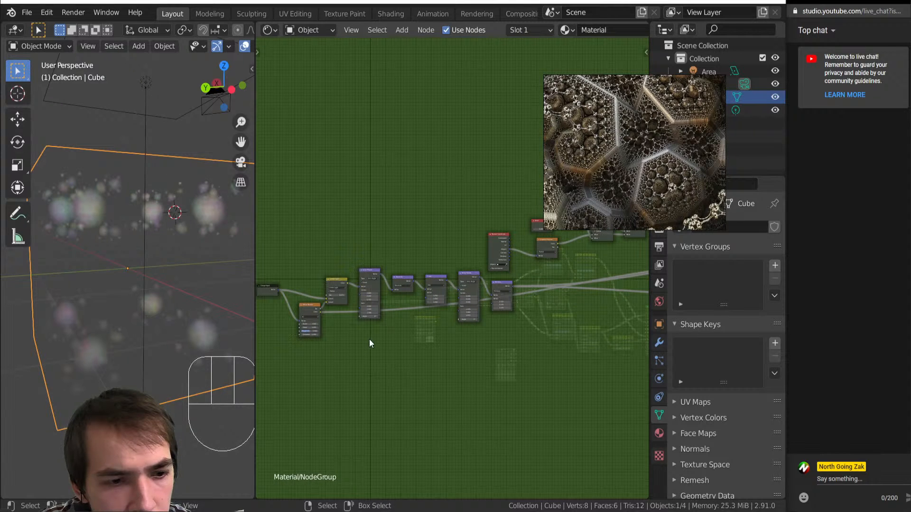
scroll(494, 315, "up", 3)
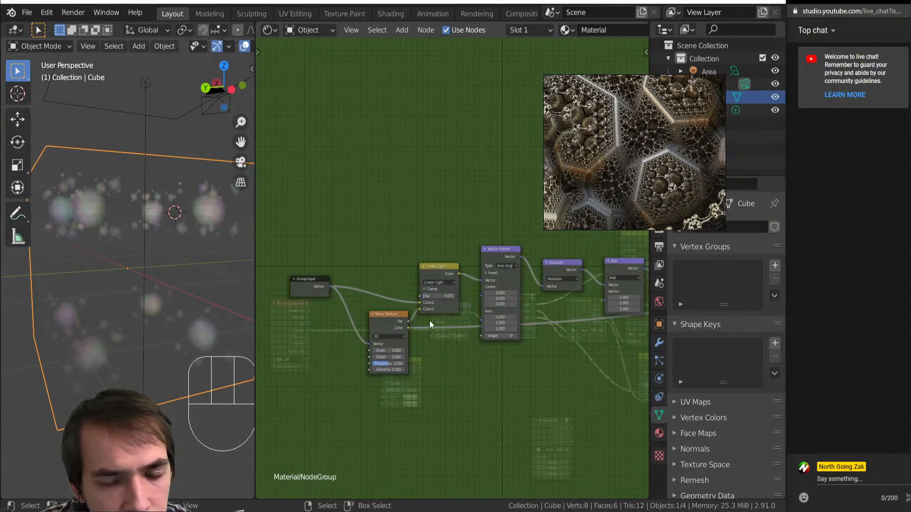
scroll(442, 308, "up", 2)
left_click_drag(432, 312, 418, 312)
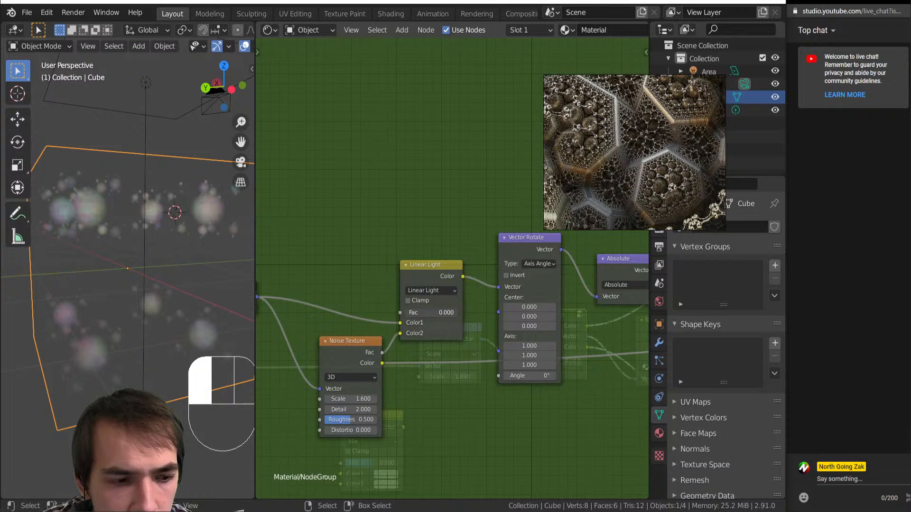
middle_click_drag(157, 323, 81, 377)
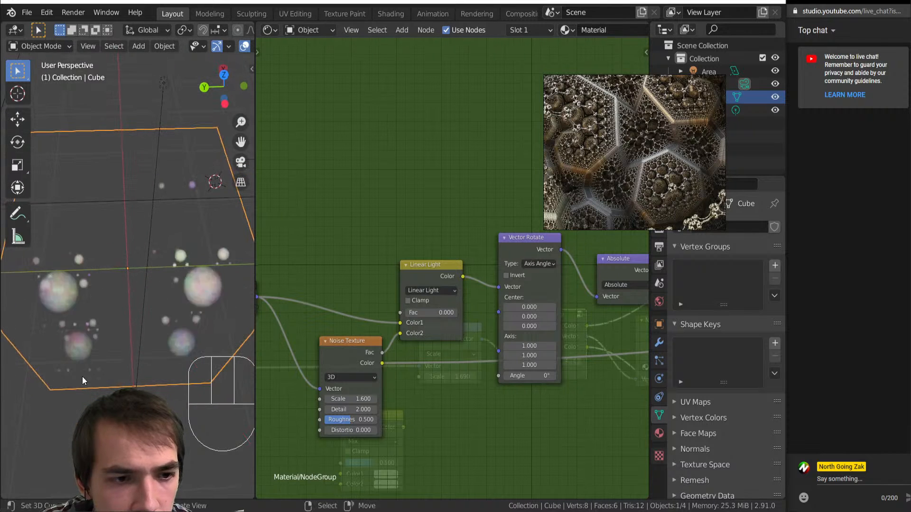
key("Tab")
key("Tab")
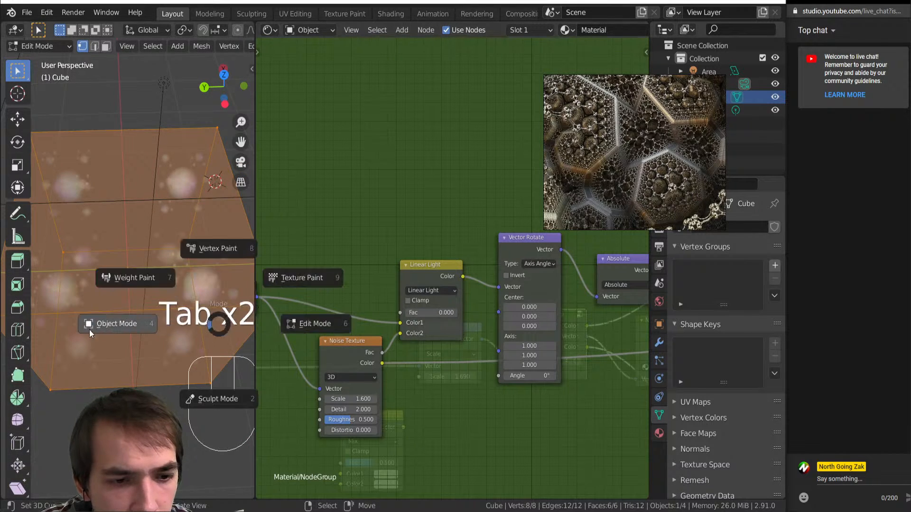
left_click(89, 329)
middle_click_drag(98, 235, 124, 235)
Step: Exit the node group to return to the main material node tree around the Scale and Mix nodes
scroll(493, 306, "down", 2)
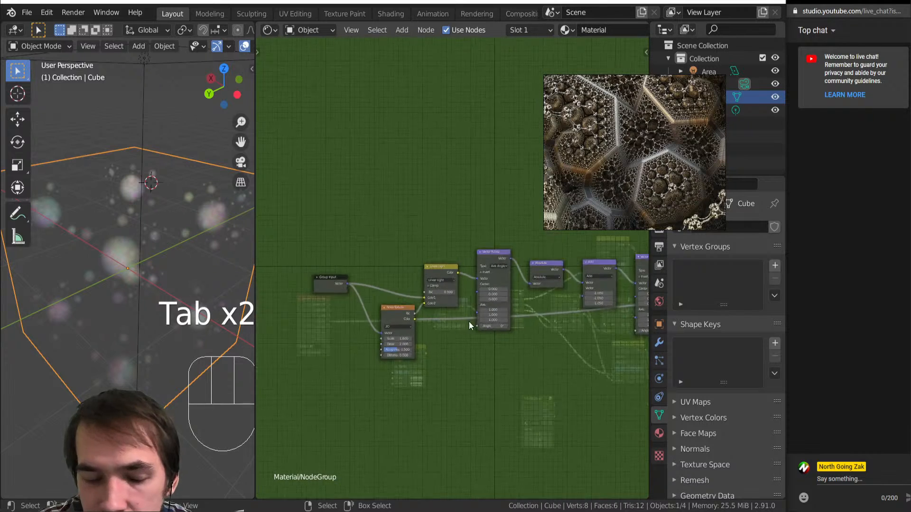
scroll(444, 329, "up", 1)
key("Tab")
scroll(426, 314, "down", 1)
scroll(409, 352, "up", 2)
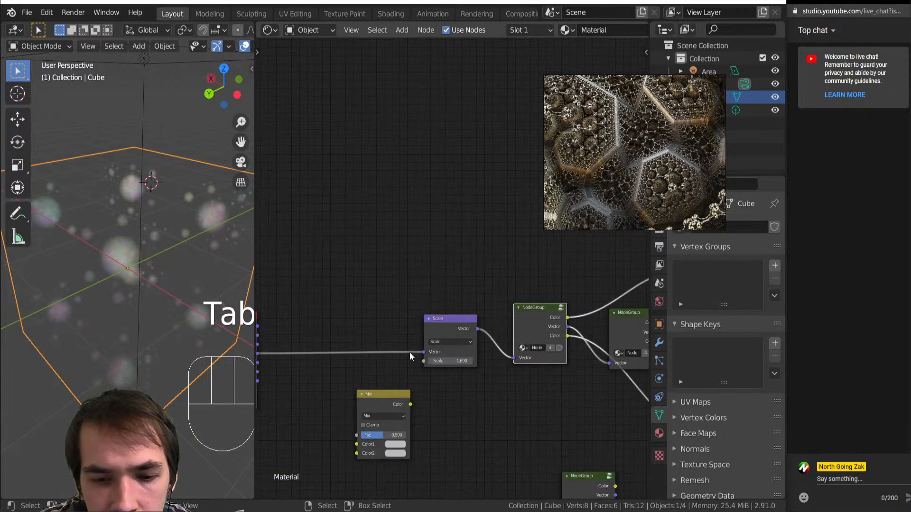
Step: Move the unconnected NodeGroup node closer to the Mix node, beneath the Scale node
middle_click_drag(409, 352, 433, 332)
scroll(508, 308, "down", 6)
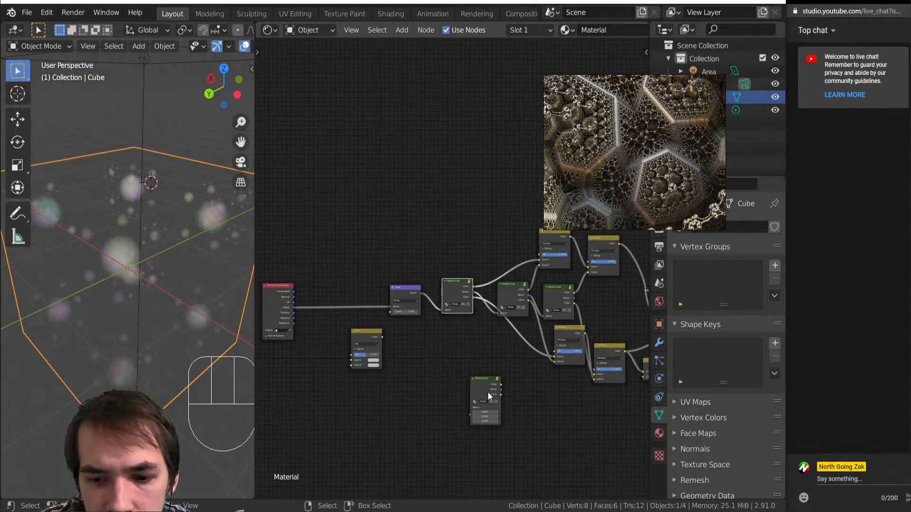
left_click_drag(486, 383, 420, 368)
scroll(389, 326, "up", 4)
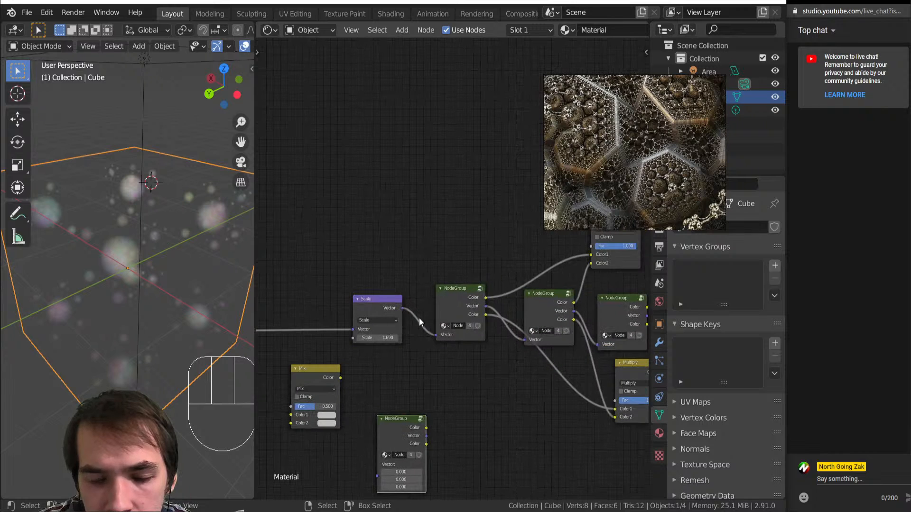
Step: Open the first connected NodeGroup for editing and set all Multiply vector components to 4.93 and all Add components to -0.5
left_click(467, 304)
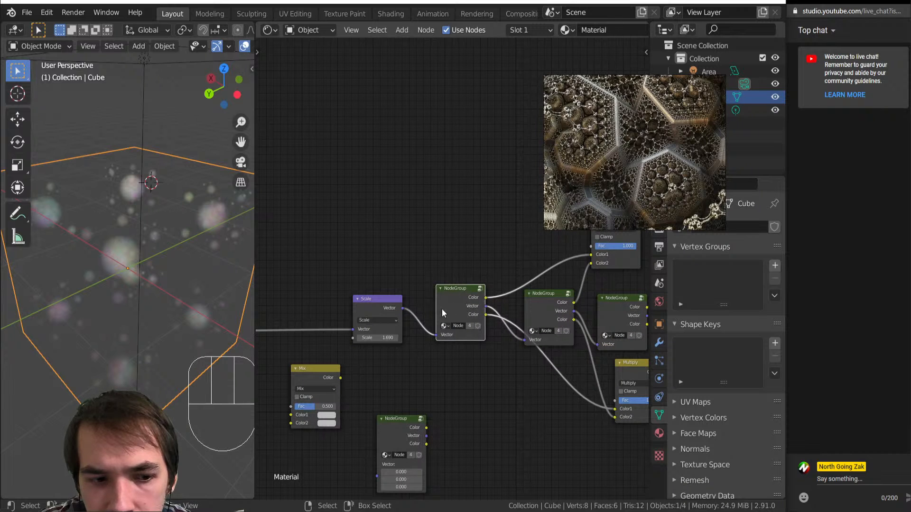
middle_click_drag(171, 340, 144, 300)
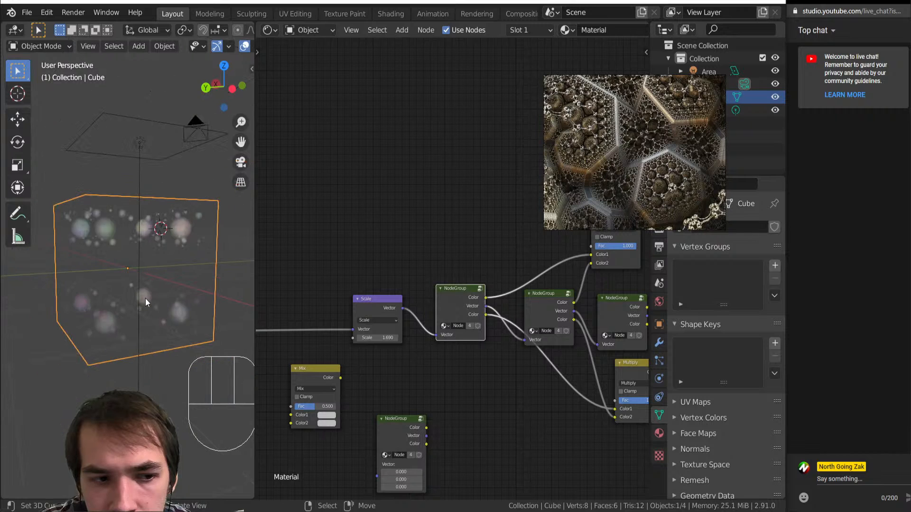
key("Tab")
middle_click_drag(521, 343, 378, 365)
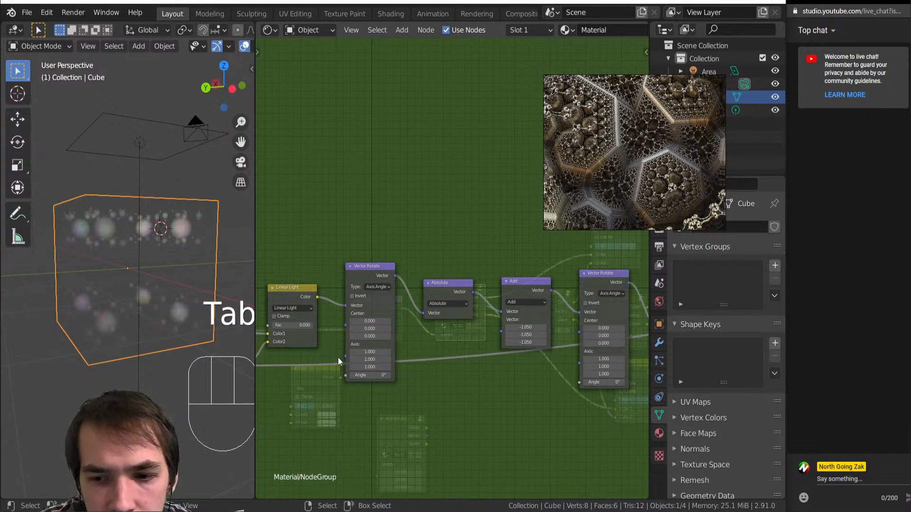
middle_click_drag(526, 379, 467, 374)
middle_click_drag(542, 355, 359, 354)
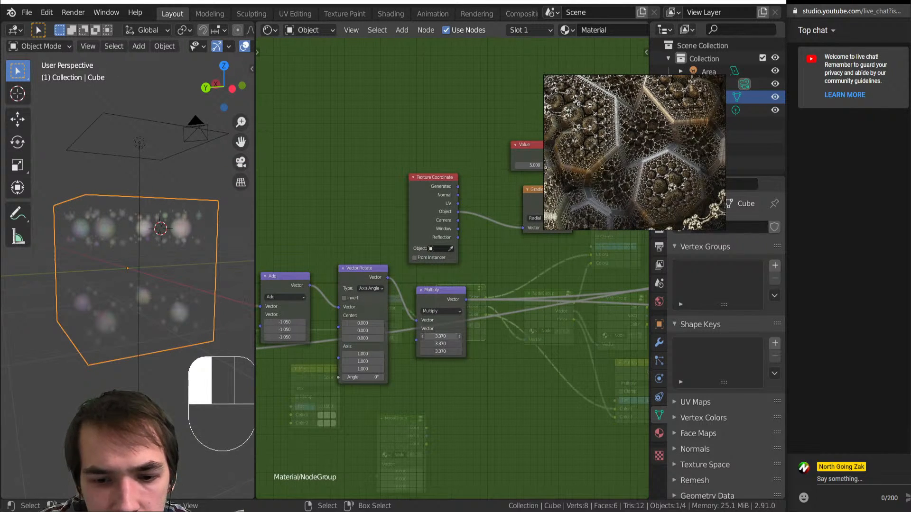
mouse_move(440, 337)
left_mouse_down("shift")
mouse_move(458, 337)
mouse_move(443, 337)
left_mouse_up("shift")
middle_click_drag(440, 338, 626, 332)
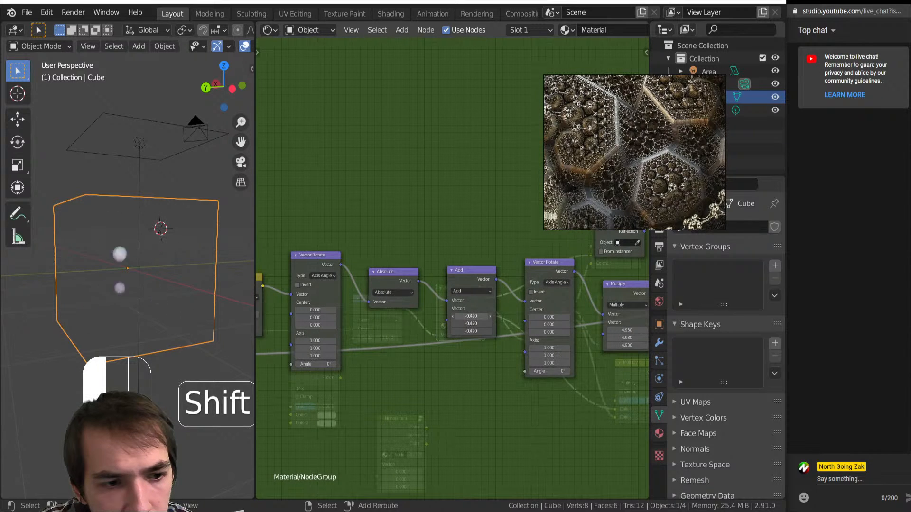
Step: Tune the group's vector nodes, setting all three Multiply components to 2.47 and all three Add components to -0.97
middle_click_drag(574, 320, 438, 320)
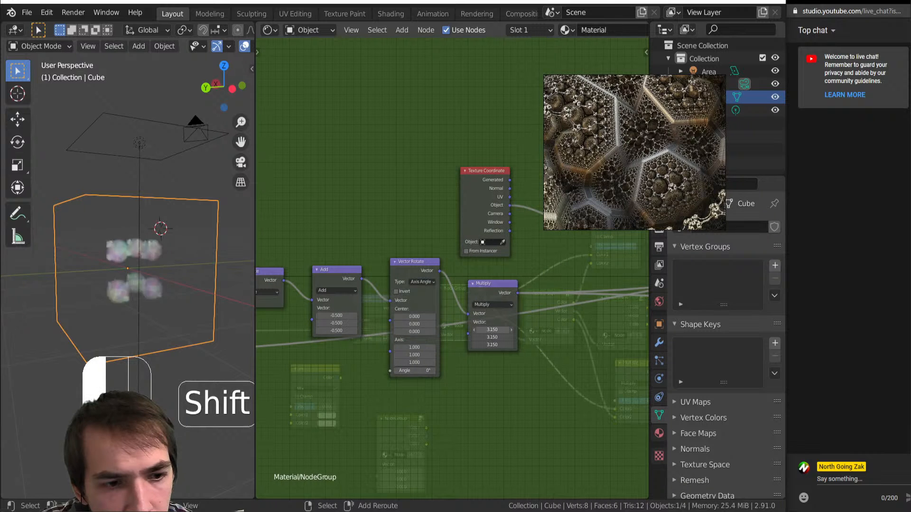
mouse_move(492, 329)
left_mouse_down("shift")
mouse_move(459, 330)
mouse_move(496, 330)
left_mouse_up("shift")
left_click_drag(336, 315, 301, 316, "shift")
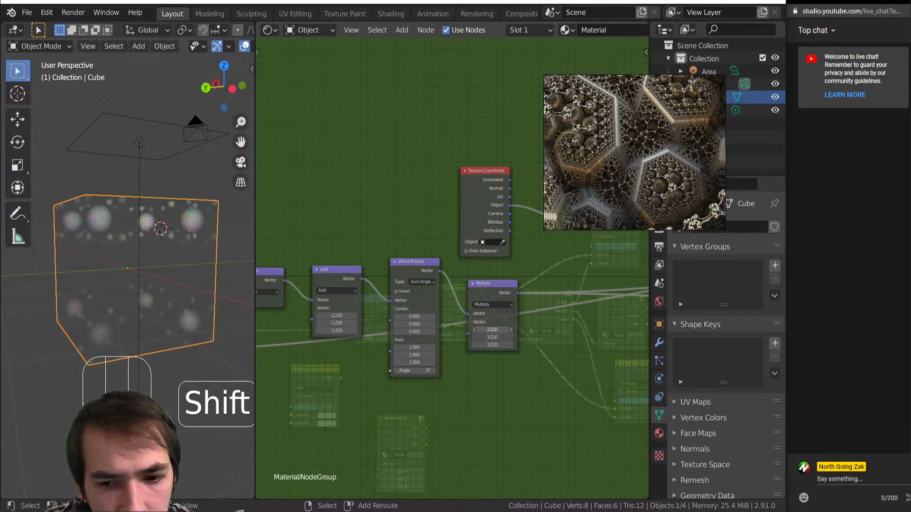
left_click_drag(492, 330, 450, 330, "shift")
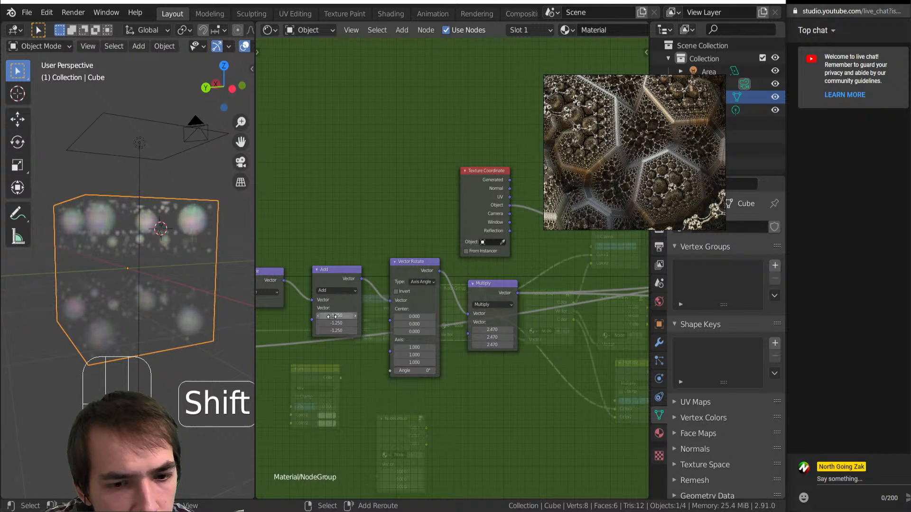
left_click_drag(337, 316, 350, 316, "shift")
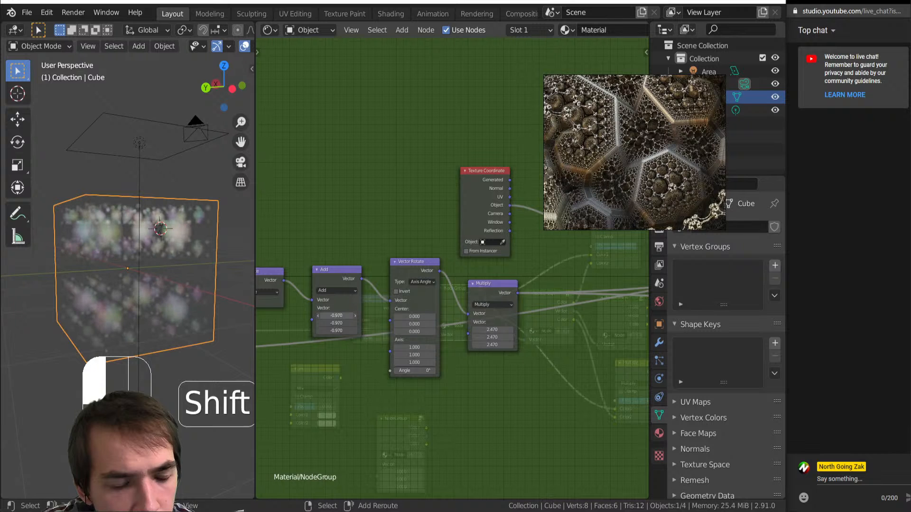
middle_click_drag(112, 236, 185, 235)
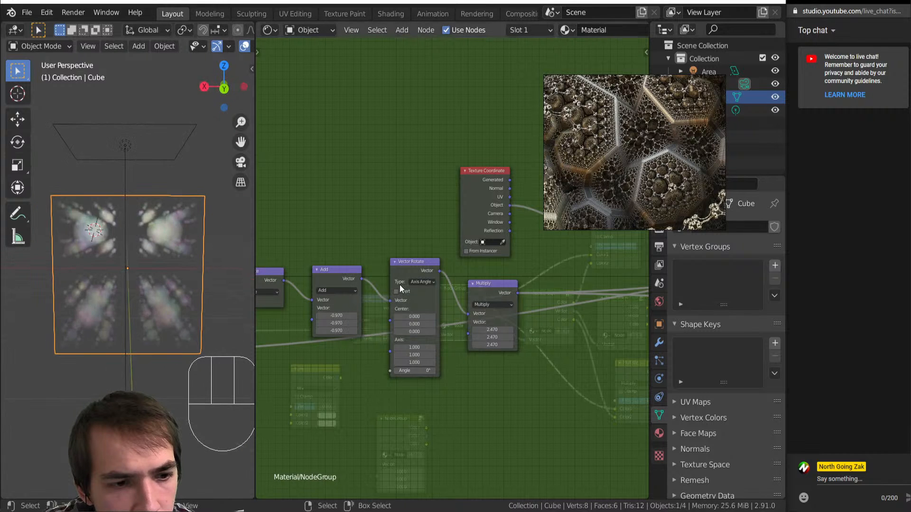
Step: Change the Vector Rotate node between Add and Multiply to Z Axis rotation with an angle of 18.5°
scroll(391, 302, "down", 3)
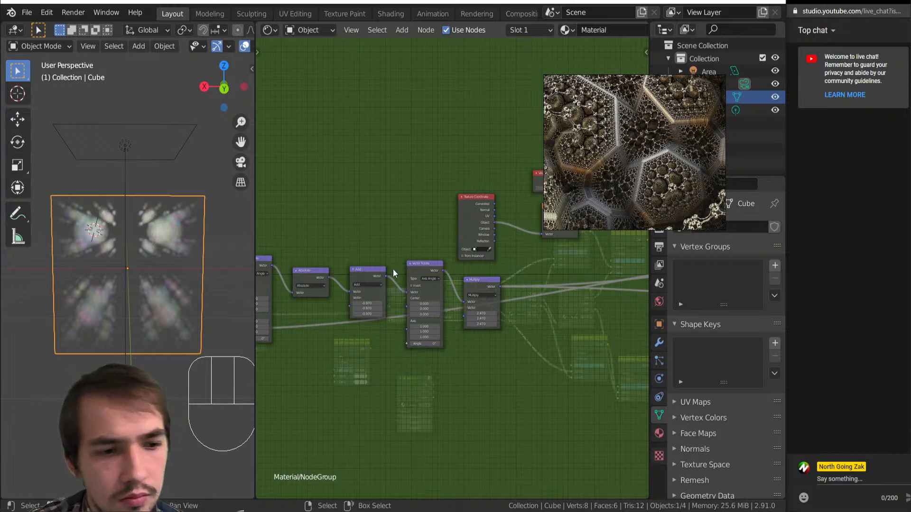
scroll(345, 297, "down", 2)
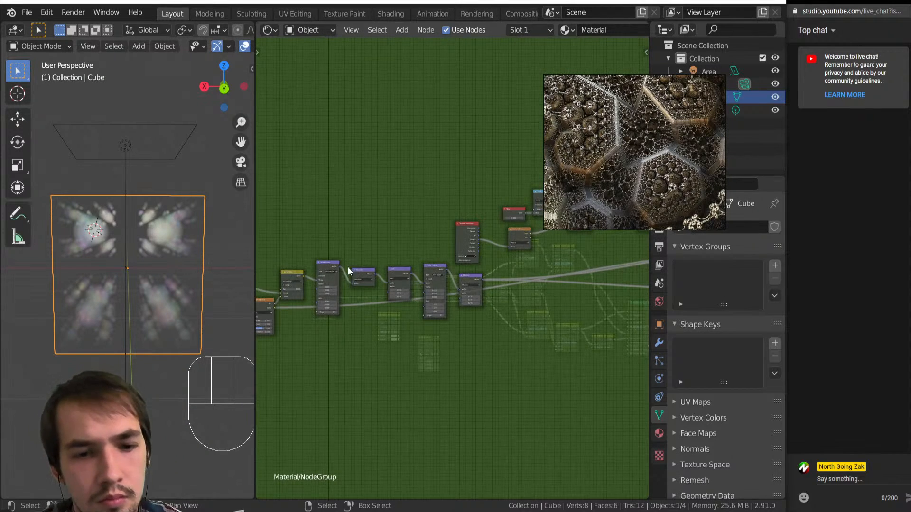
middle_click_drag(342, 272, 461, 267)
scroll(461, 267, "up", 3)
middle_click_drag(619, 354, 448, 331)
scroll(349, 329, "up", 2)
left_click(452, 208)
left_click(448, 236)
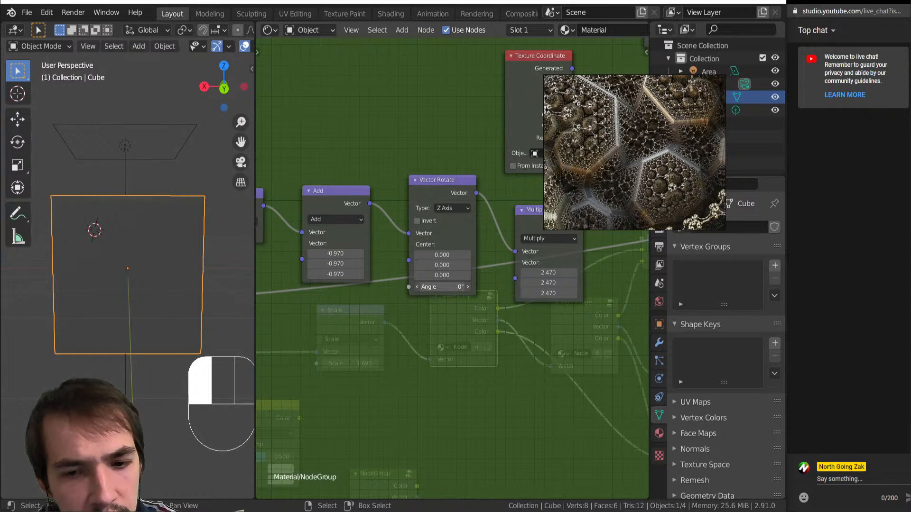
left_click_drag(442, 287, 475, 287)
Step: Set the Z-axis Vector Rotate angle to -23.2° while viewing the cube from above, and check the volume in perspective
middle_click_drag(73, 259, 98, 309)
key("KP_7")
middle_click_drag(114, 361, 118, 352)
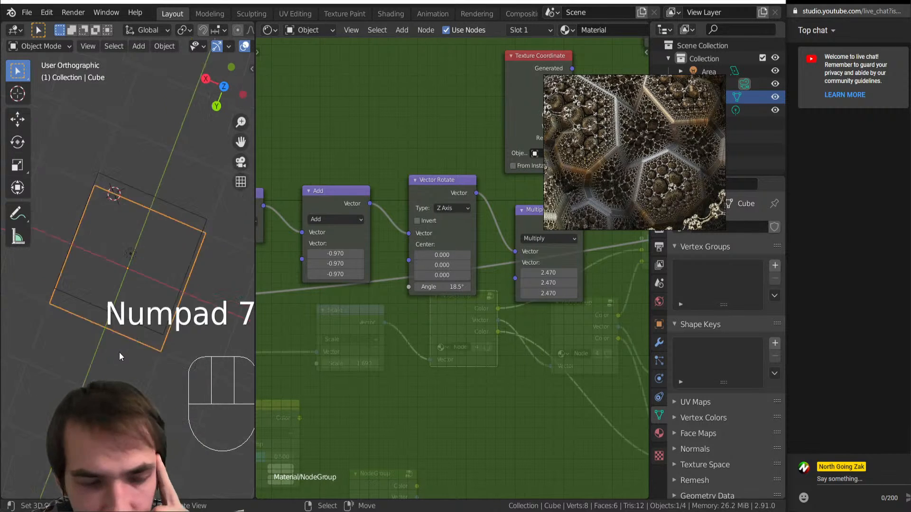
key("KP_7")
left_click_drag(439, 287, 410, 287)
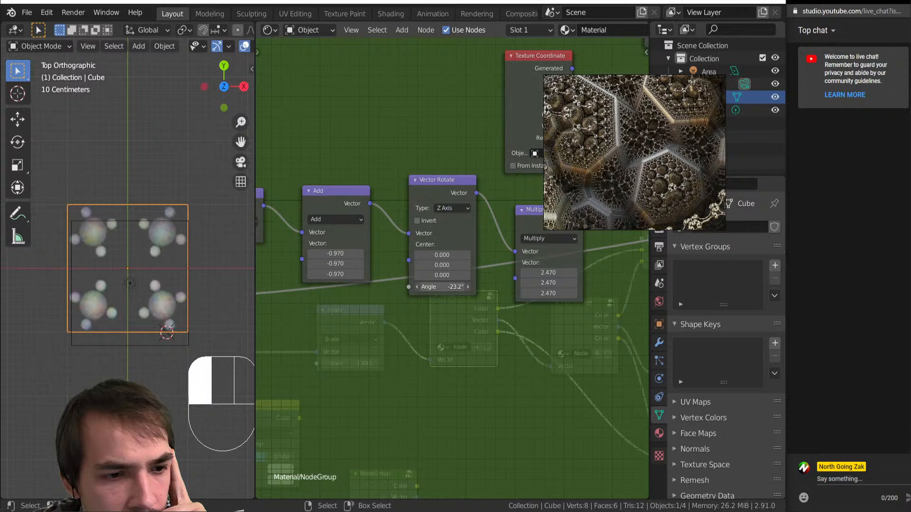
middle_click_drag(77, 326, 198, 286)
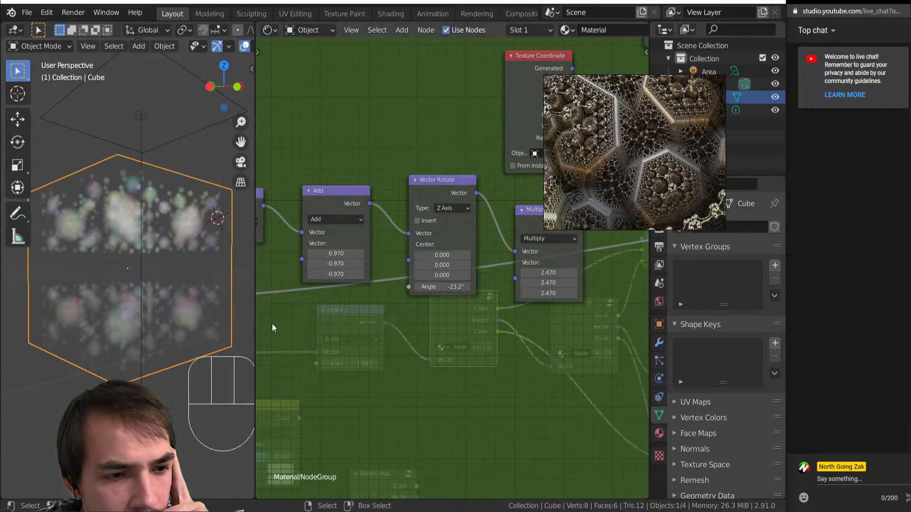
scroll(272, 323, "down", 3)
scroll(359, 312, "down", 3)
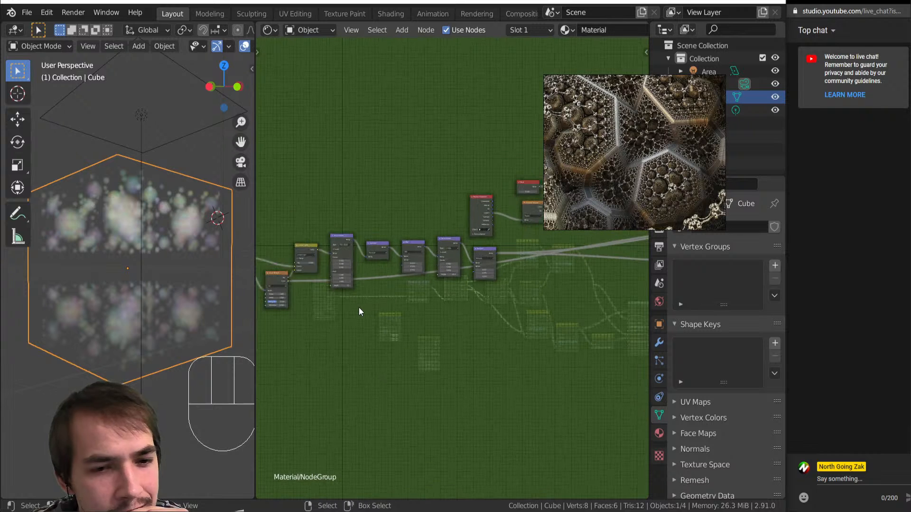
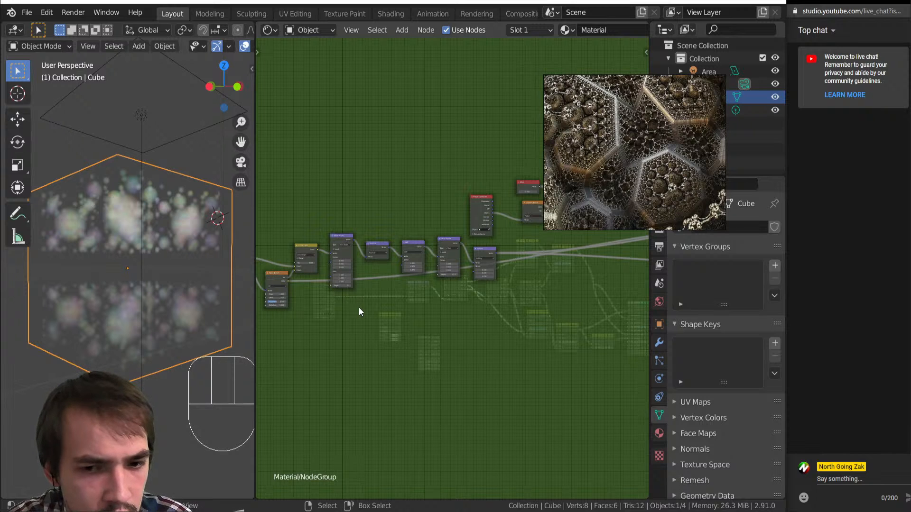
key("shift+a")
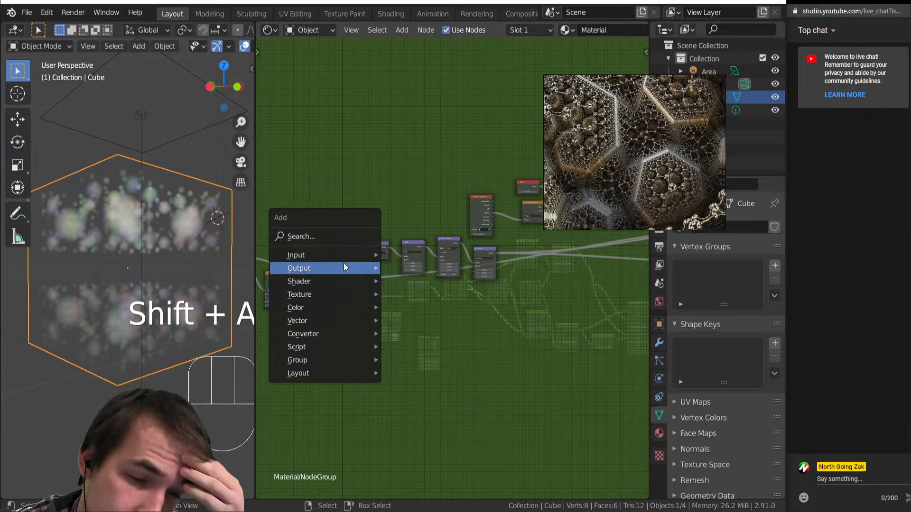
mouse_move(343, 259)
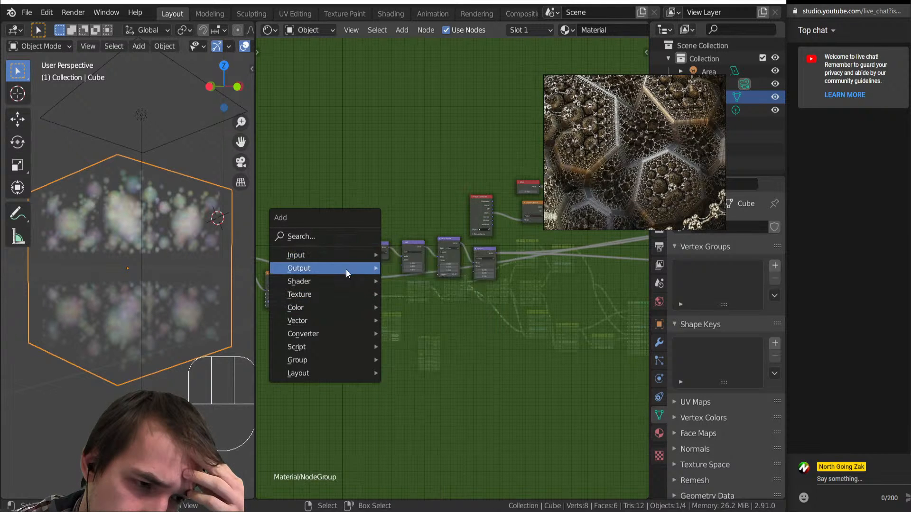
scroll(426, 328, "up", 5)
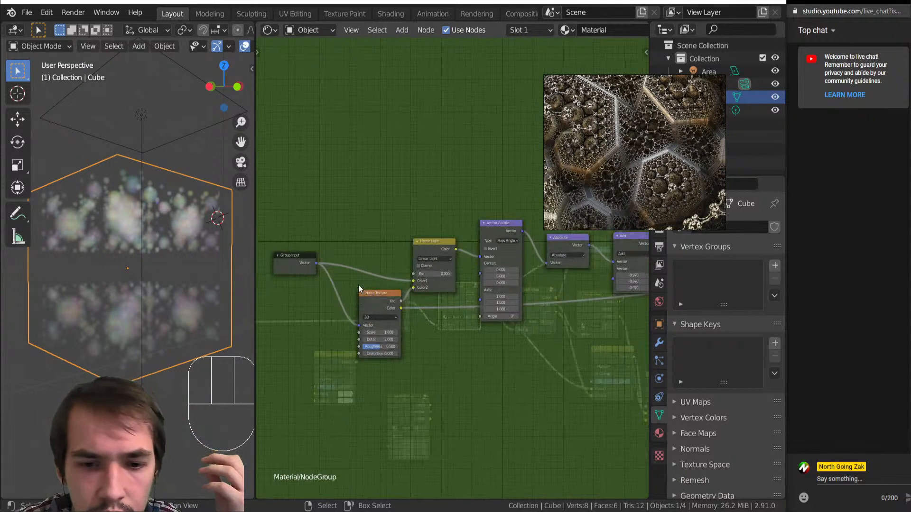
middle_click_drag(103, 244, 104, 334)
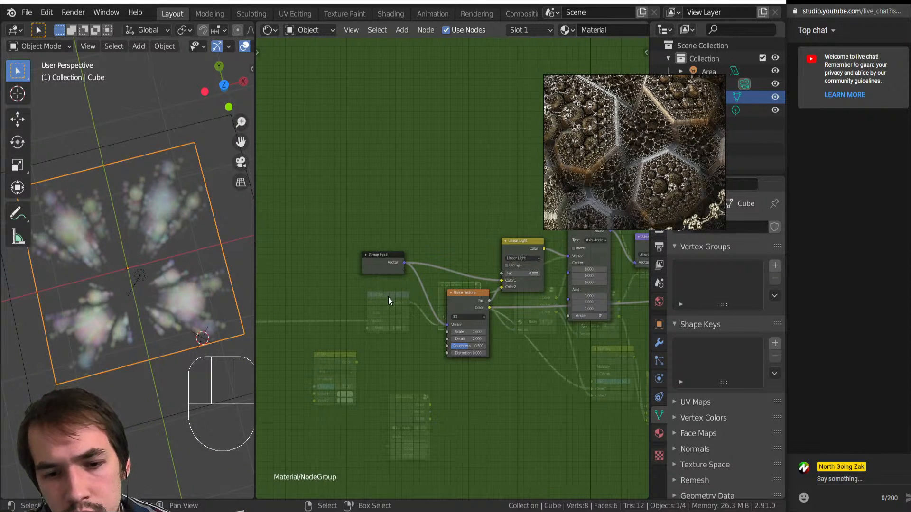
Step: Exit the node group and move the Scale node farther away from the first NodeGroup to make room
key("Tab")
key("Tab")
key("Tab")
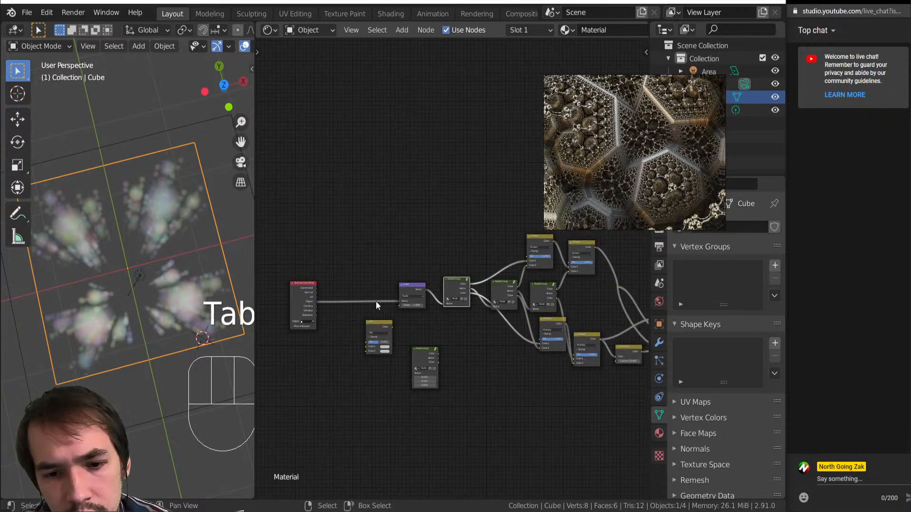
left_click_drag(370, 303, 333, 315)
Step: Duplicate the first Screen node, feed the copy into the original's Color1, and connect the first NodeGroup's Color to the copy's Color2
middle_click_drag(571, 285, 495, 336)
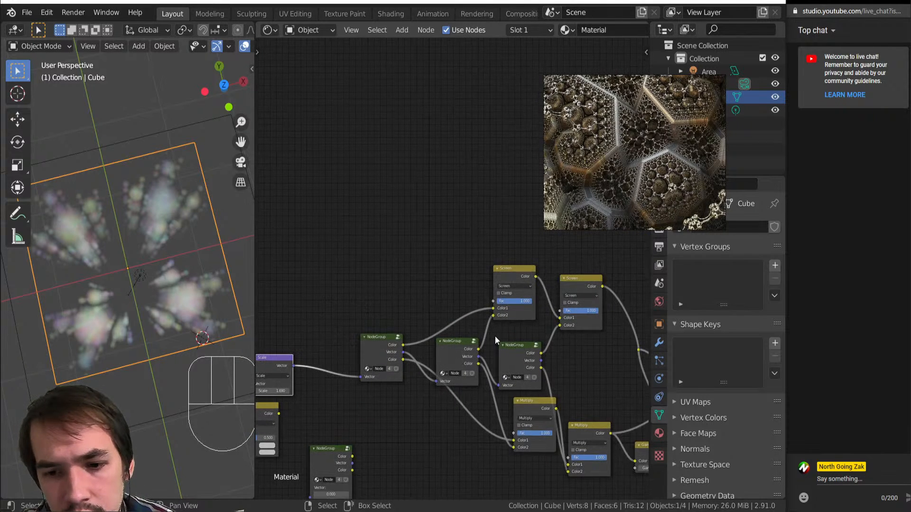
left_click(500, 303)
key("shift+d")
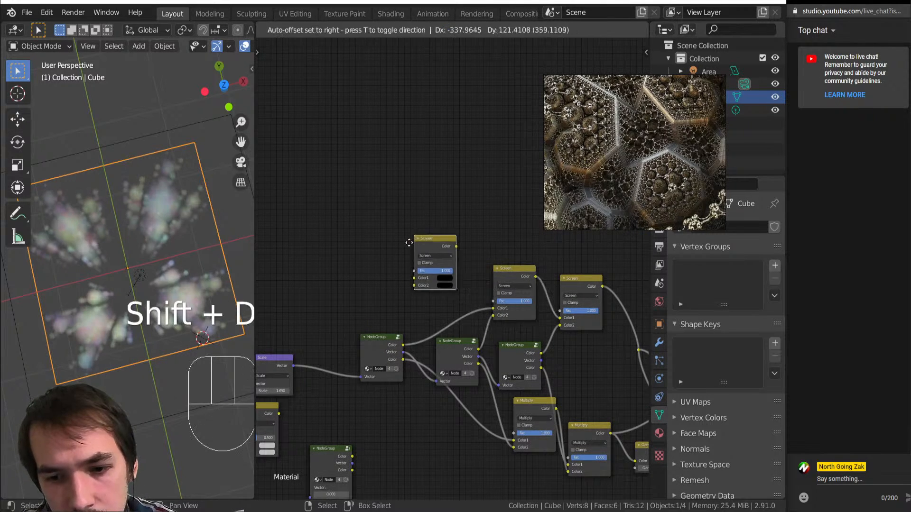
left_click(411, 279)
scroll(438, 255, "up", 2)
left_click_drag(439, 245, 512, 327)
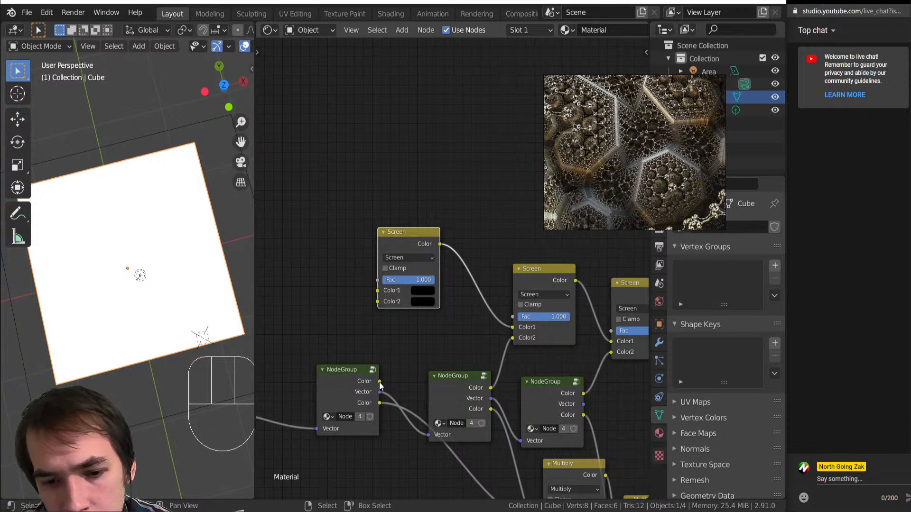
left_click_drag(380, 384, 378, 305)
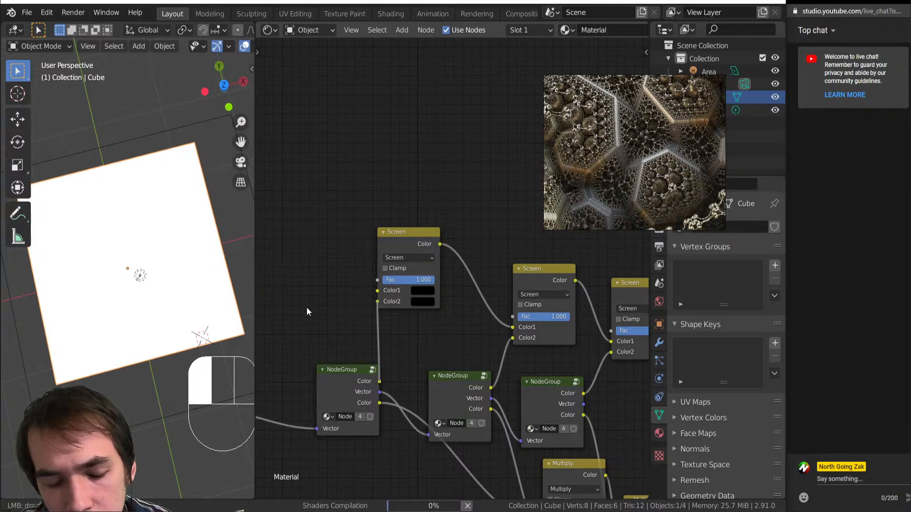
Step: Add a Spherical Gradient Texture driven by the Scale node's Vector and connect its Color to the new Screen node's Color1
scroll(313, 309, "down", 3)
key("shift+a")
mouse_move(341, 296)
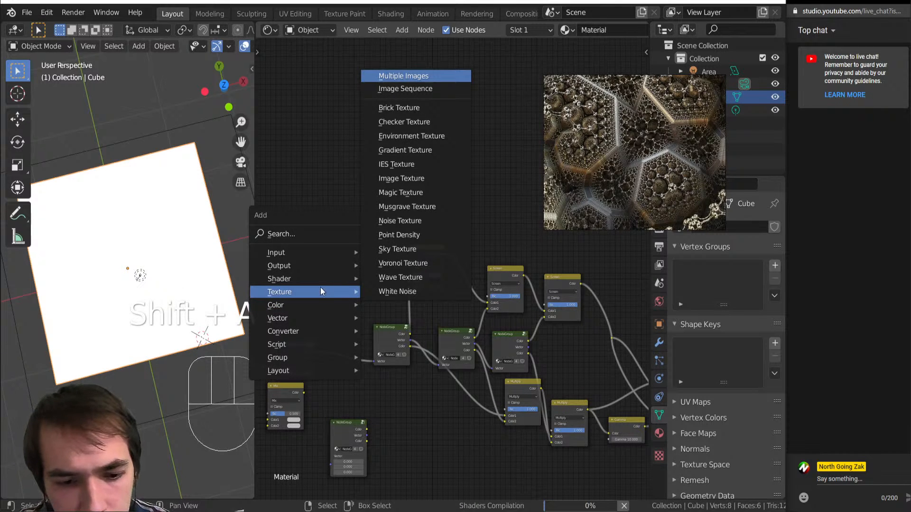
left_click(405, 150)
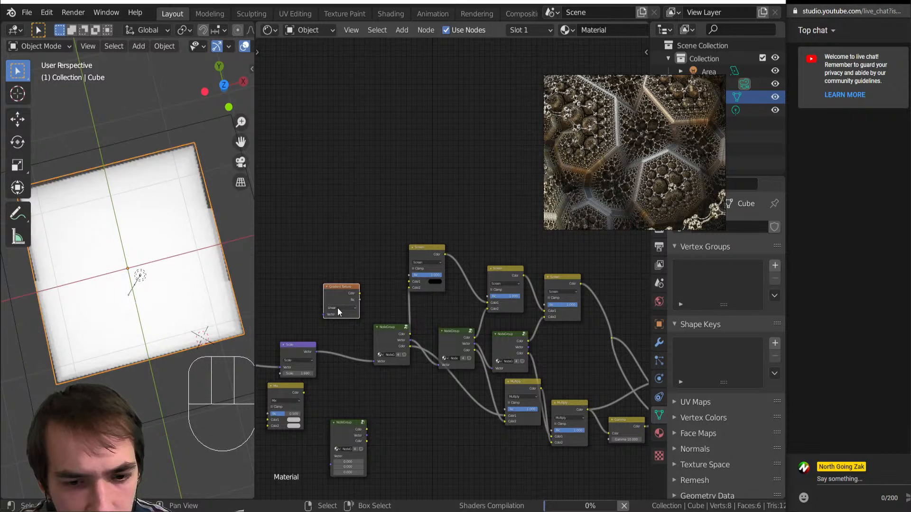
left_click(337, 308)
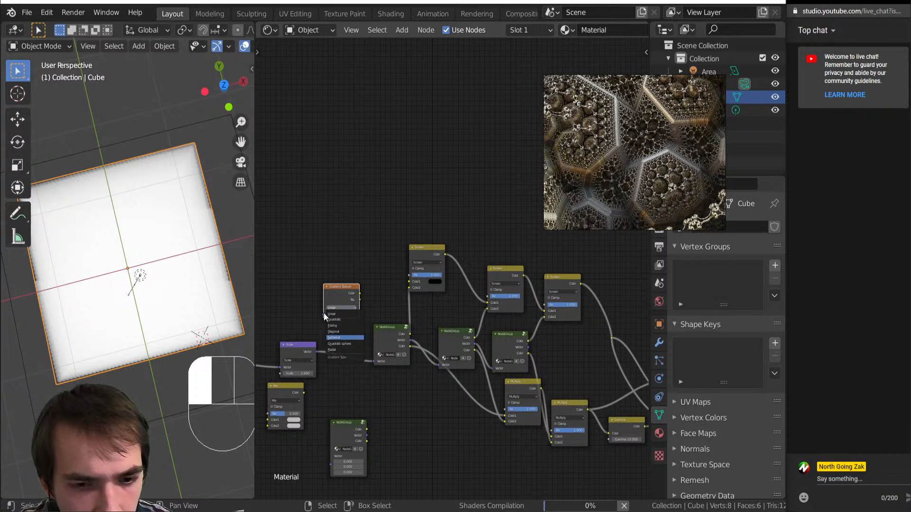
key("Return")
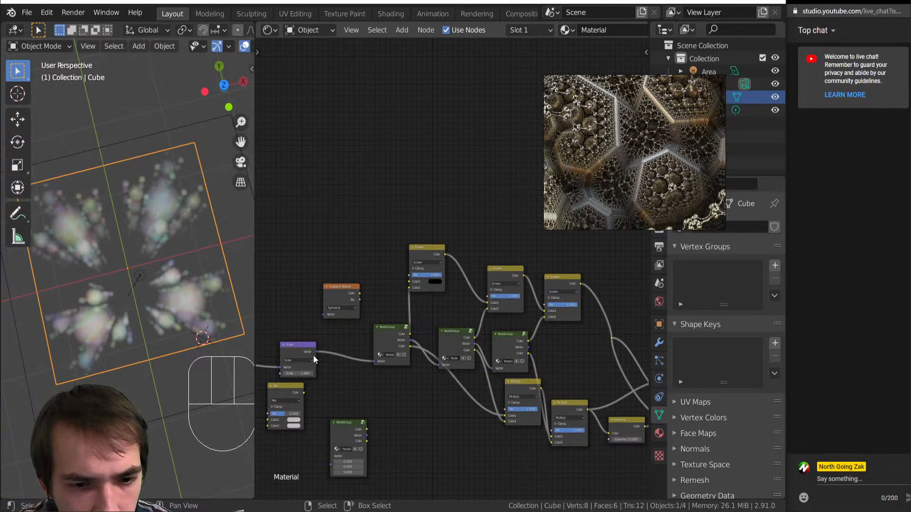
left_click_drag(315, 352, 409, 282)
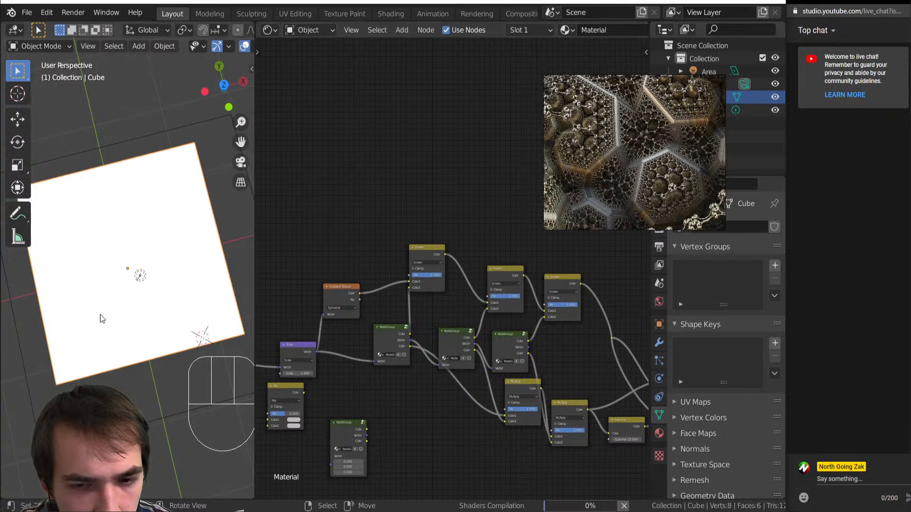
middle_click_drag(100, 315, 183, 231)
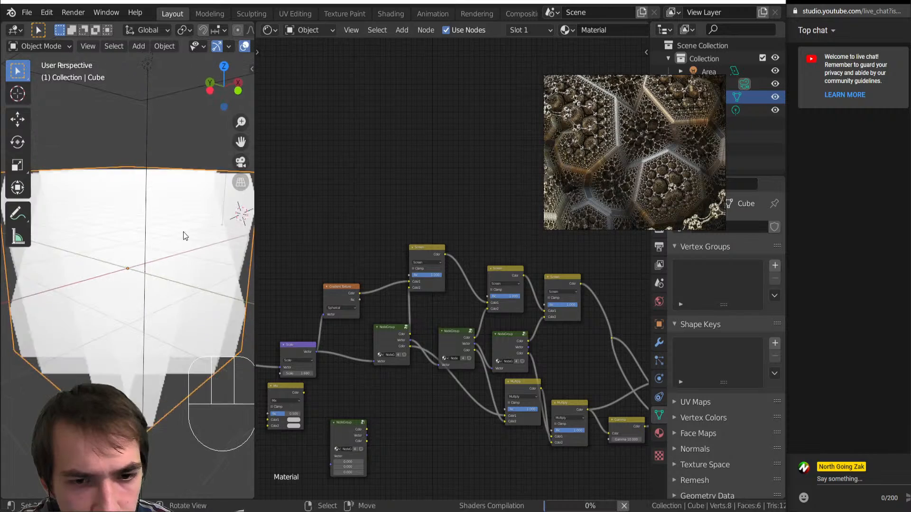
Step: Switch the Gamma node that feeds the Principled Volume's Emission Color to a Hue/Saturation node
scroll(409, 291, "down", 5)
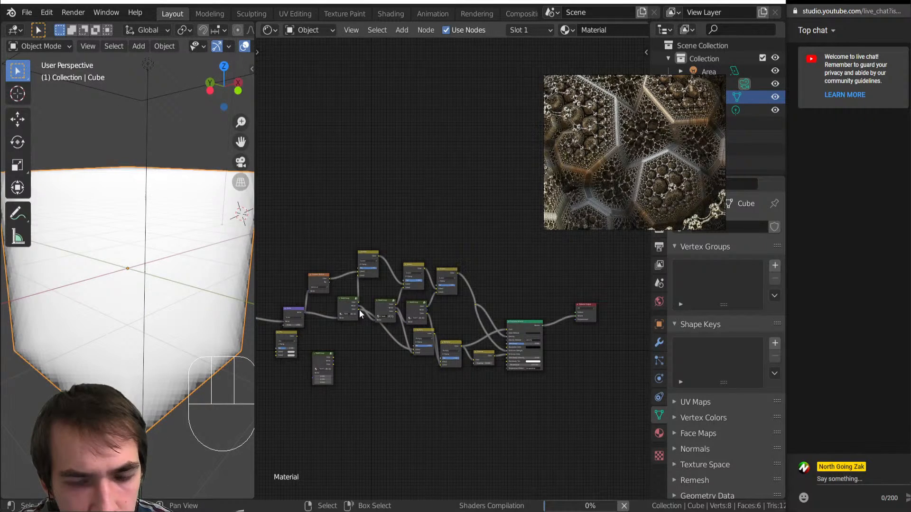
middle_click_drag(359, 309, 219, 304)
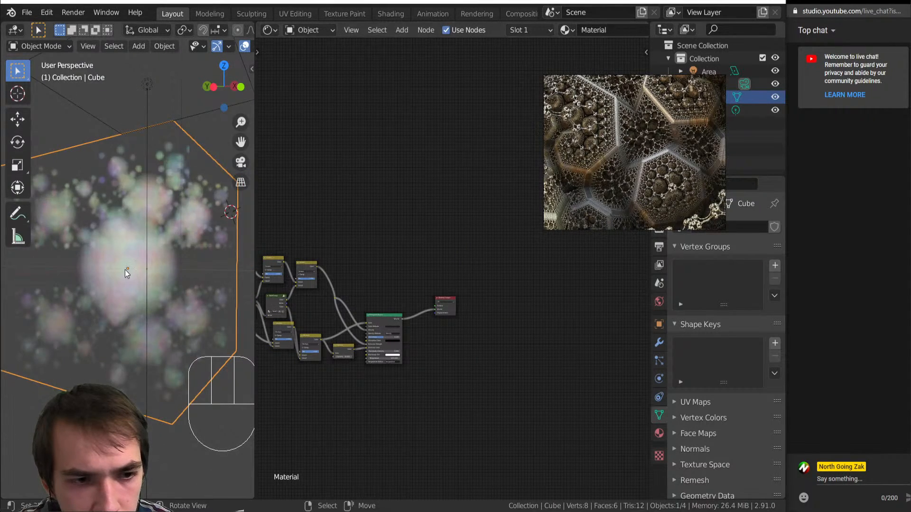
scroll(126, 273, "down", 5)
middle_click_drag(155, 284, 161, 316)
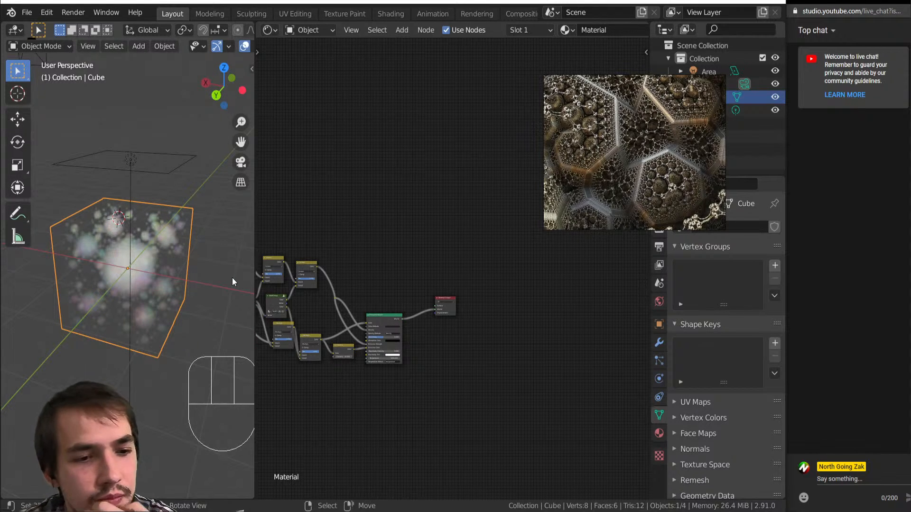
middle_click_drag(175, 285, 146, 292)
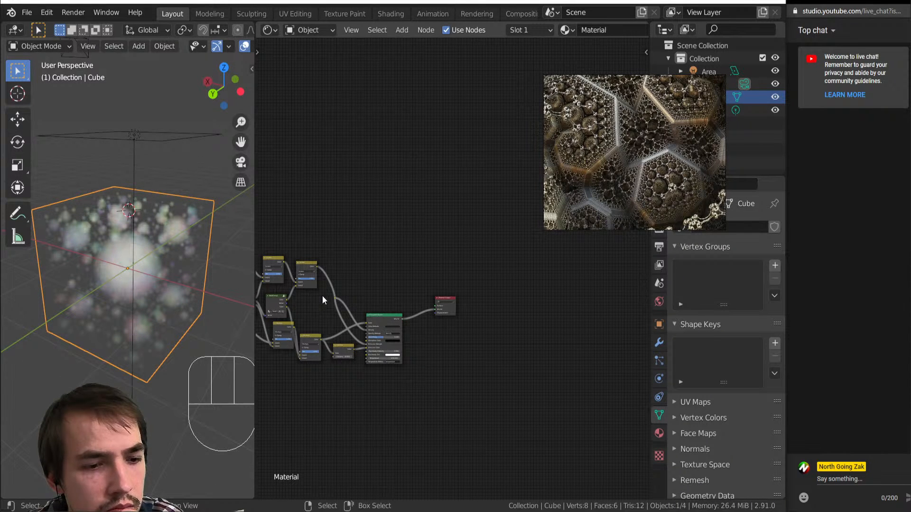
scroll(368, 310, "up", 5)
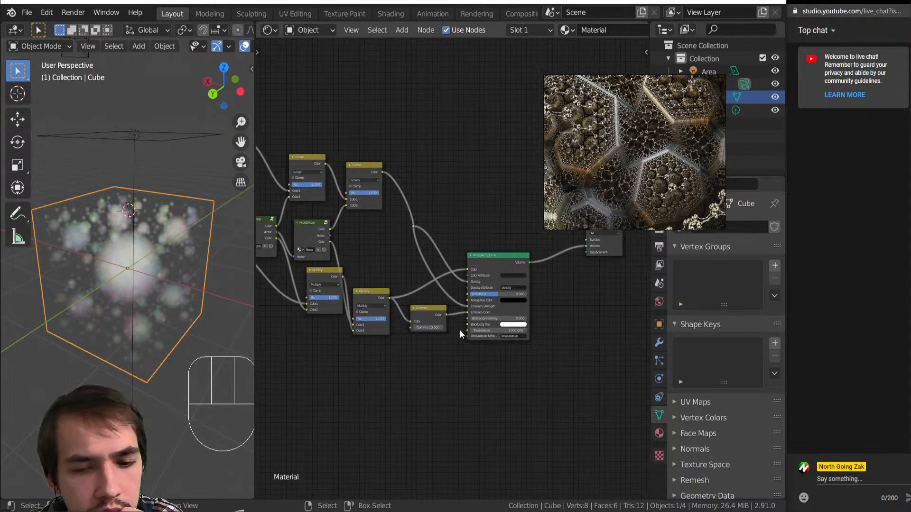
left_click_drag(409, 348, 406, 363)
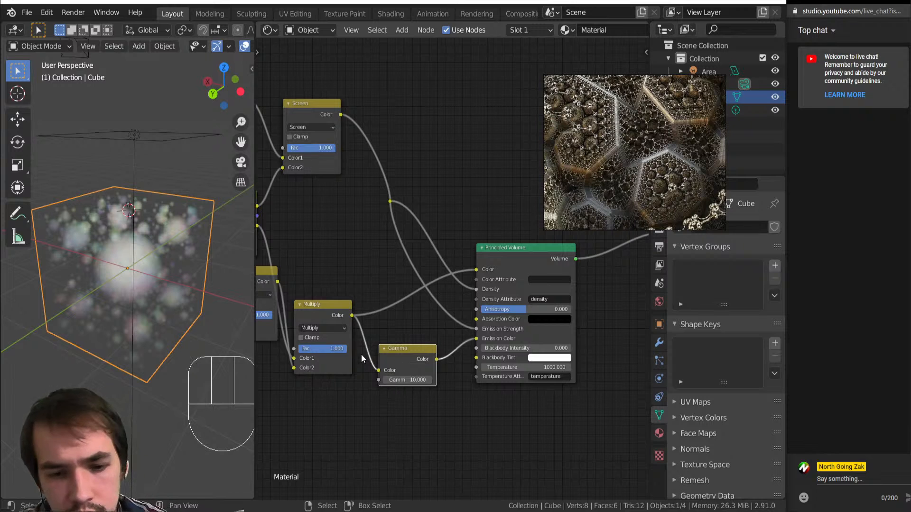
key("shift+a")
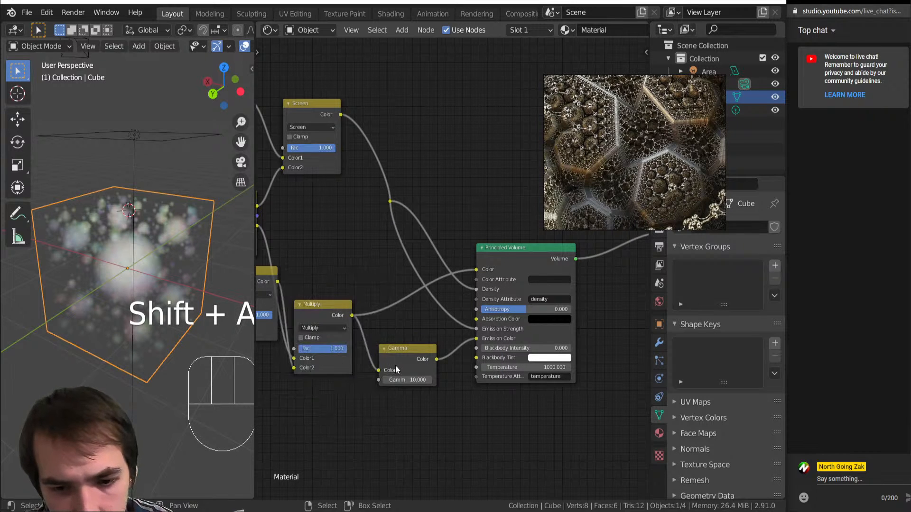
key("shift+s")
mouse_move(395, 361)
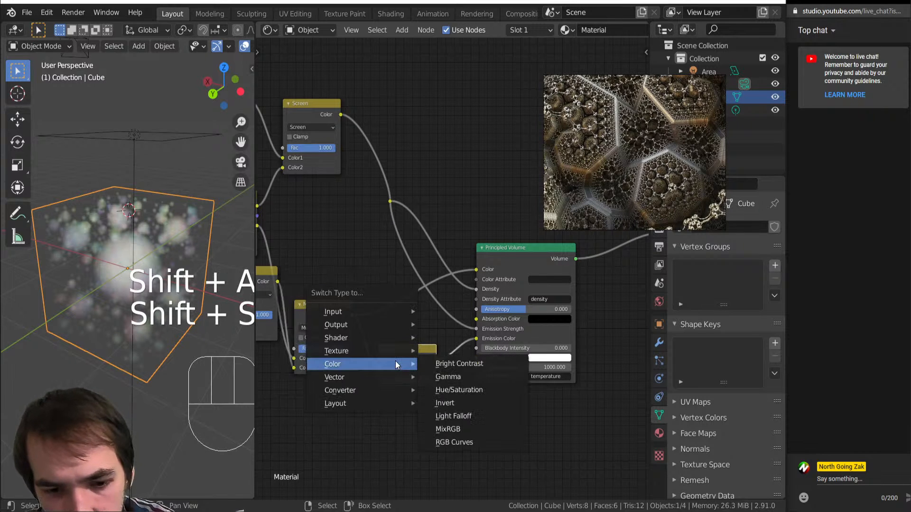
left_click(468, 392)
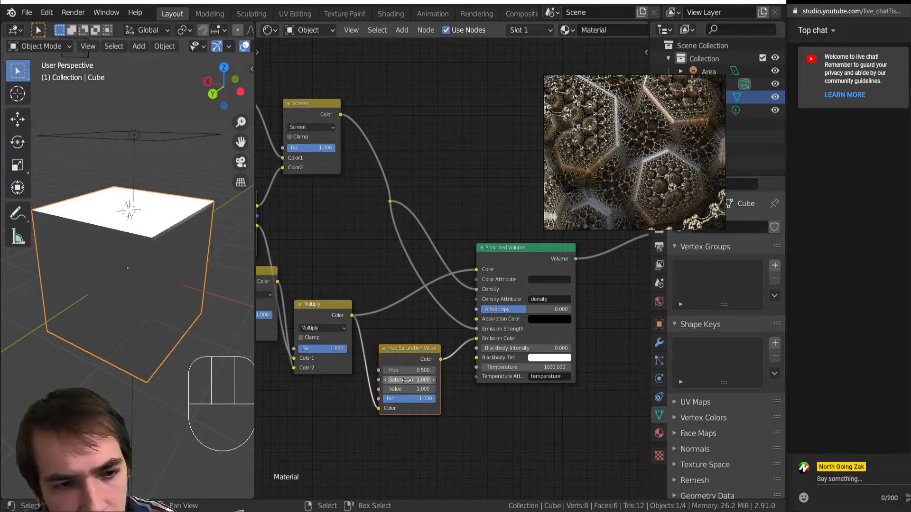
Step: Set the Hue Saturation Value node's Saturation to 5000
left_click(408, 383)
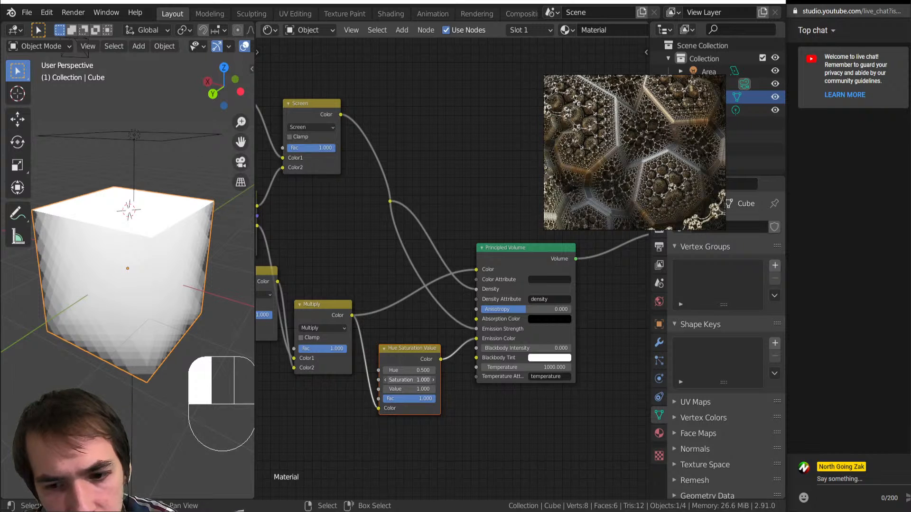
left_click_drag(408, 380, 417, 382)
left_click(396, 380)
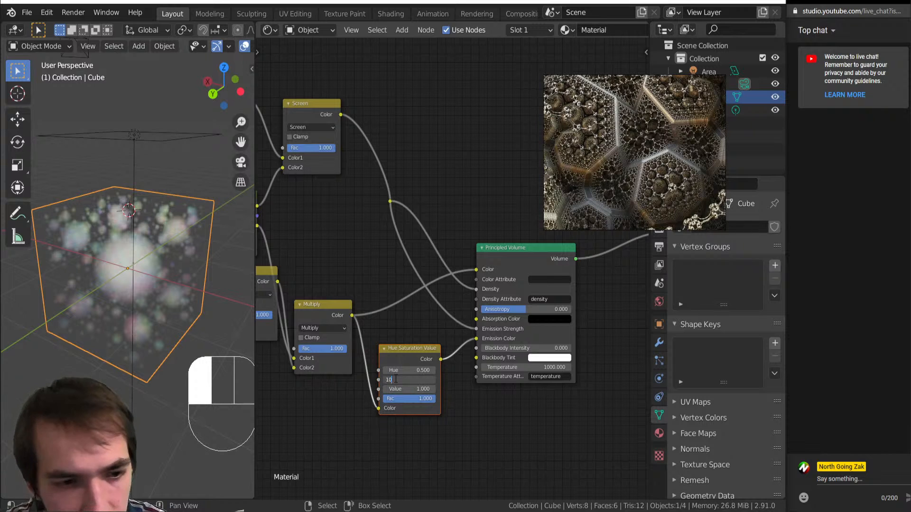
key("Return")
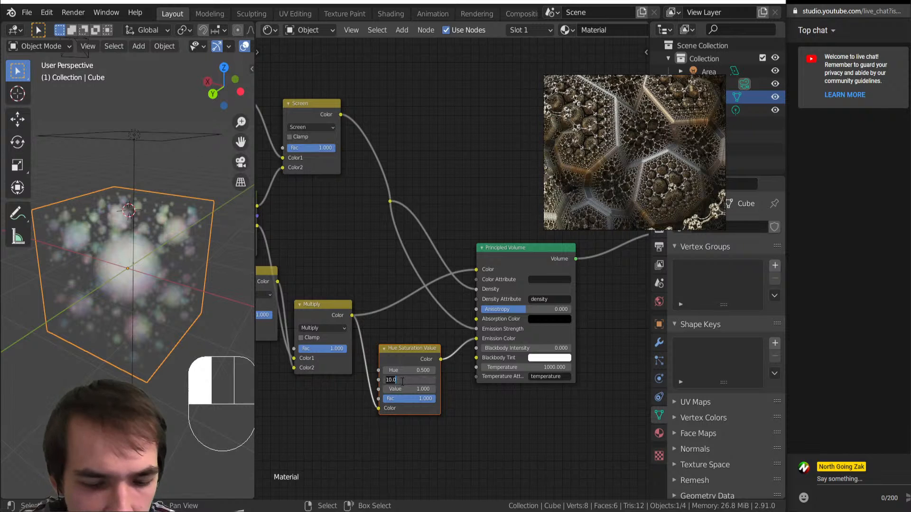
type("0")
key("Return")
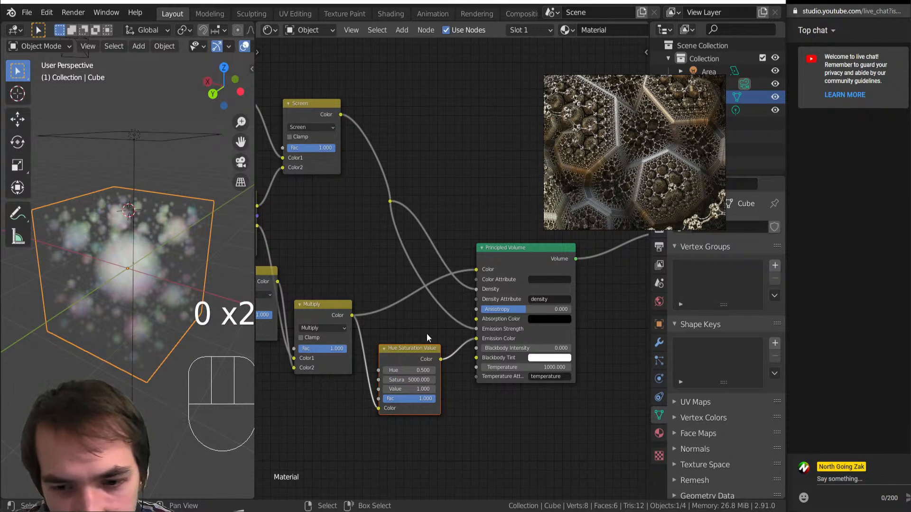
Step: Duplicate the Hue Saturation Value node onto the link from Multiply to the Principled Volume's Color and check the volume's colours
key("shift+d")
left_click(395, 280)
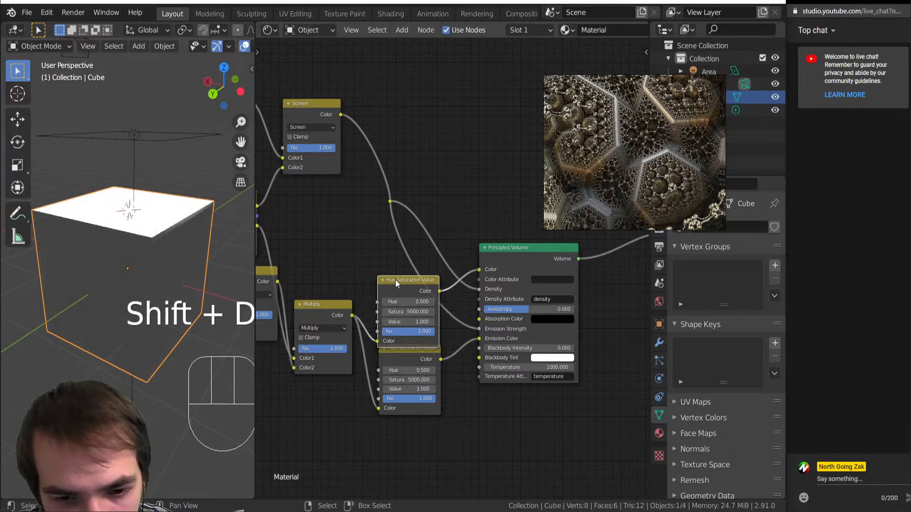
middle_click_drag(142, 323, 99, 304)
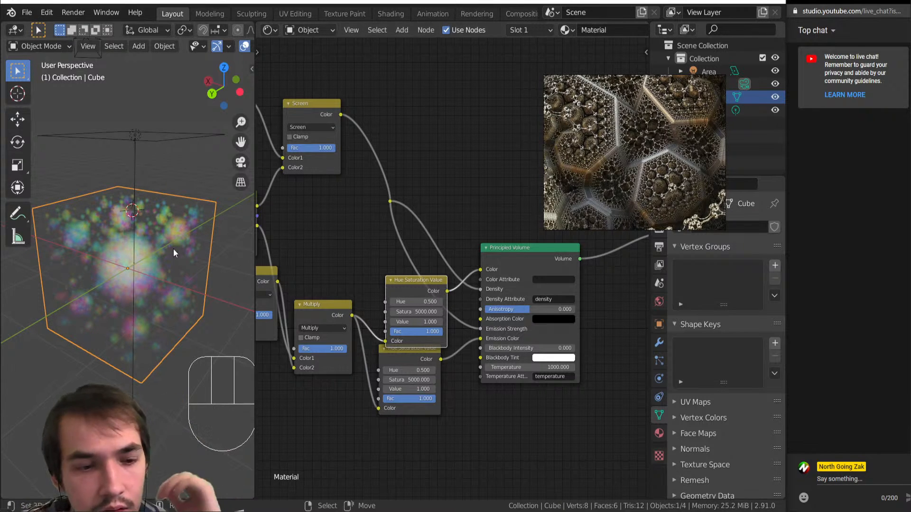
middle_click_drag(173, 248, 132, 285)
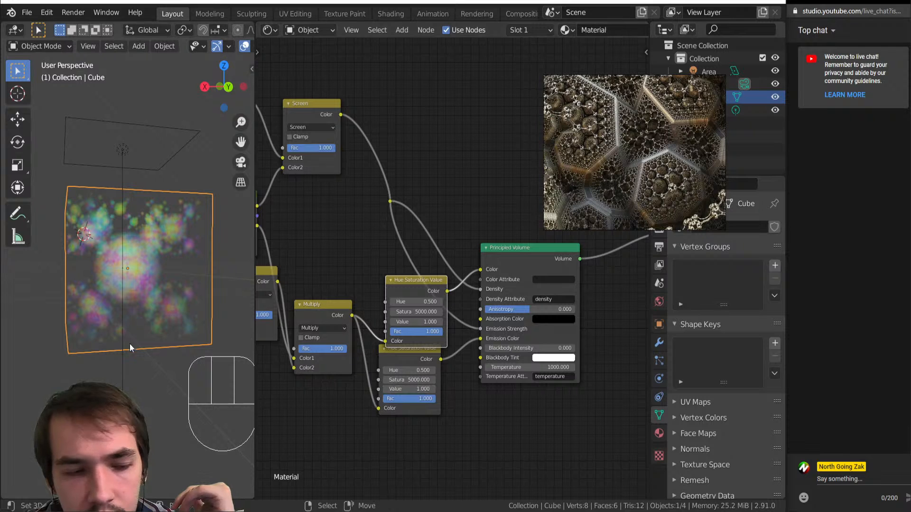
Step: Open the first NodeGroup after the Scale node for editing
scroll(427, 300, "down", 7)
middle_click_drag(427, 301, 536, 291)
middle_click_drag(323, 289, 411, 293)
left_click_drag(412, 293, 593, 291)
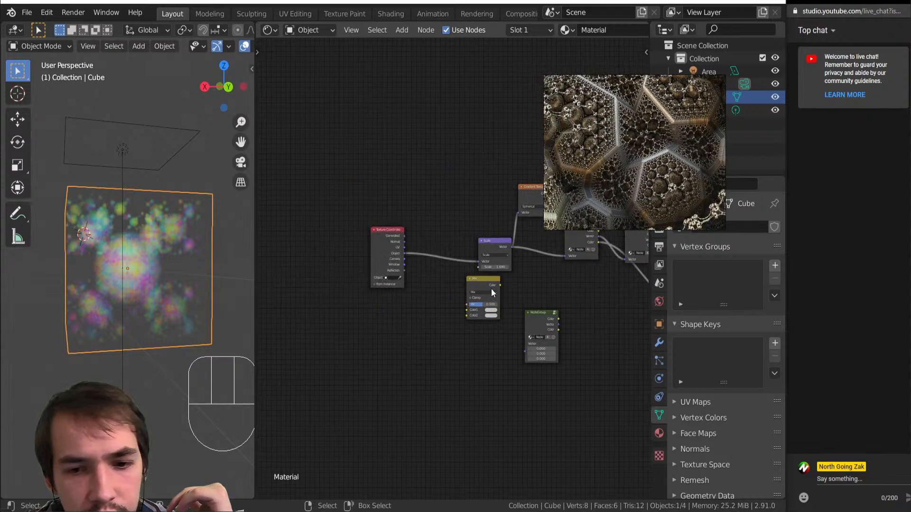
scroll(491, 288, "up", 6)
middle_click_drag(458, 300, 392, 346)
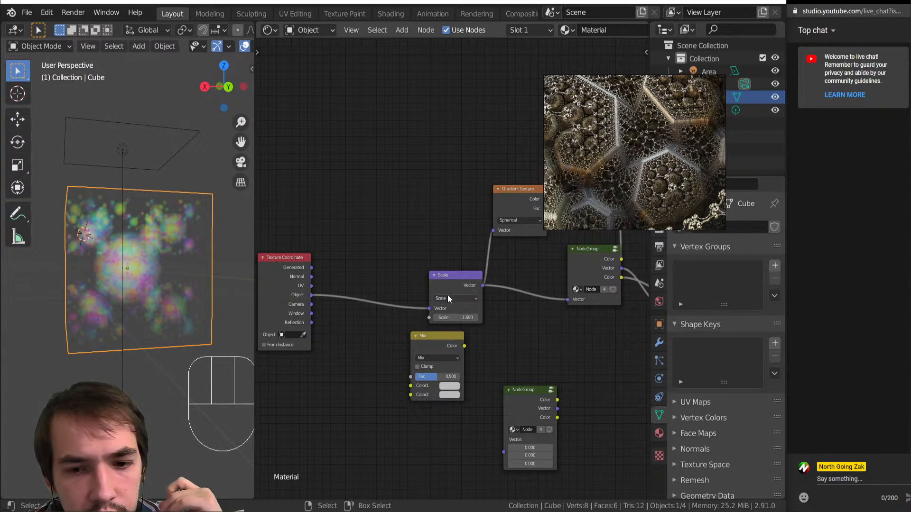
middle_click_drag(448, 295, 411, 319)
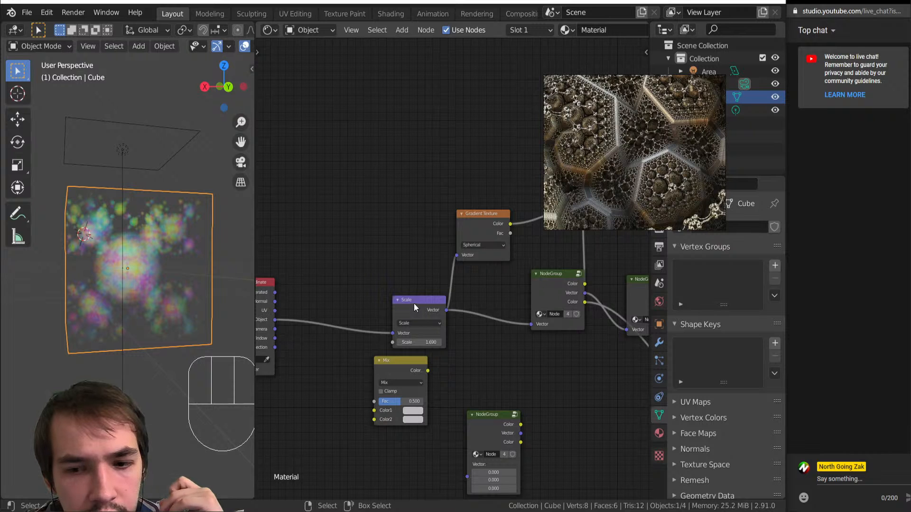
left_click(552, 295)
key("Tab")
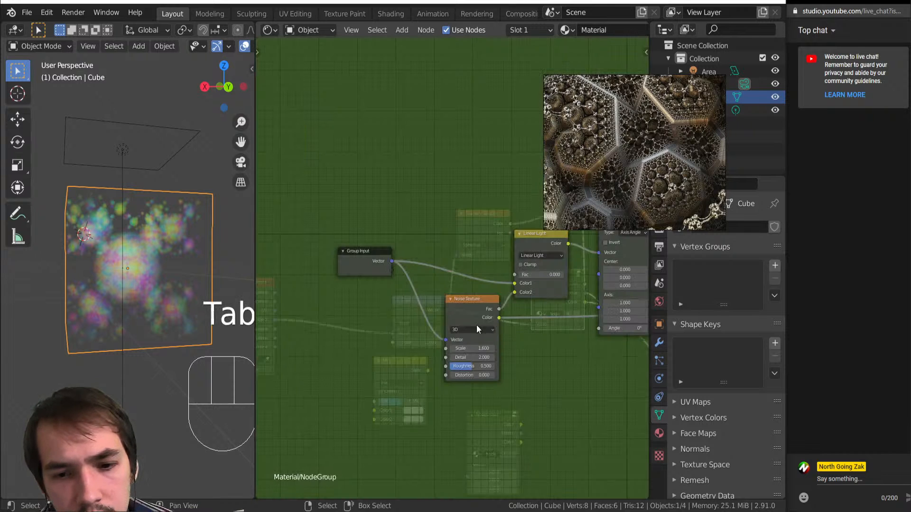
Step: Move the Noise Texture and Linear Light nodes aside and link Group Input's Vector directly to the Axis Angle Vector Rotate's Vector
scroll(476, 323, "up", 4)
scroll(361, 365, "up", 4)
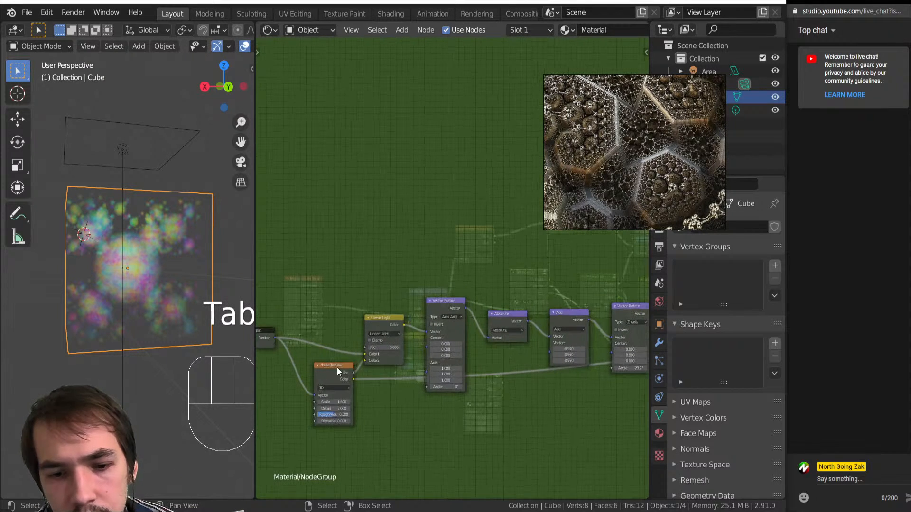
middle_click_drag(317, 386, 397, 350)
left_click(397, 351)
left_click_drag(397, 350, 534, 309)
scroll(416, 351, "up", 2)
left_click_drag(447, 286, 457, 394)
left_click_drag(393, 385, 303, 498)
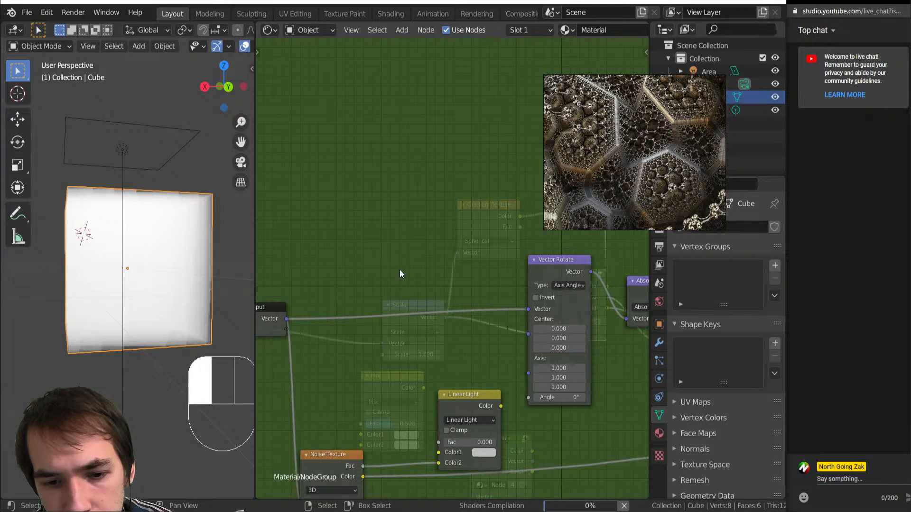
Step: Add a Spherical Gradient Texture driven by Group Input's Vector and connect its Color to the Axis Angle Vector Rotate's Angle
key("shift+a")
mouse_move(399, 270)
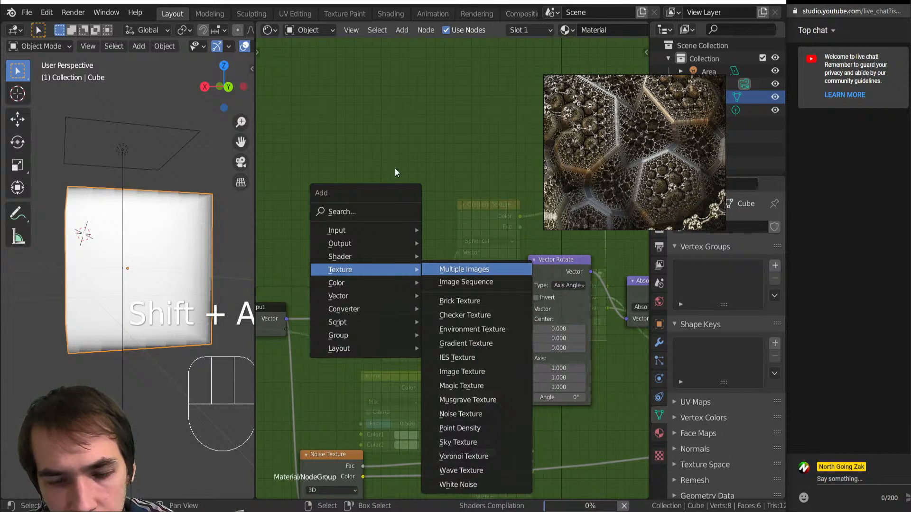
key("g")
left_click(441, 196)
left_click_drag(445, 178, 527, 398)
left_click_drag(287, 318, 385, 216)
left_click(400, 203)
left_click(402, 244)
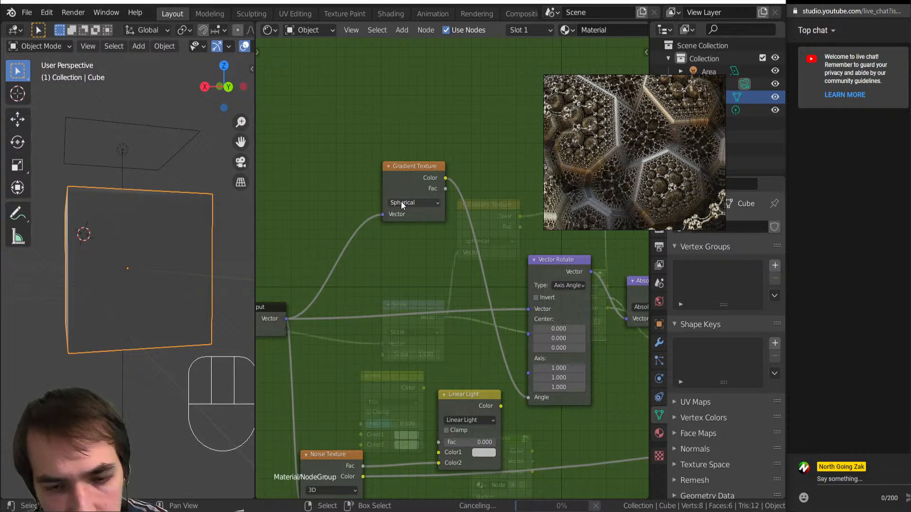
Step: Save the file and inspect the fractal volume from the front and close up
key("ctrl+s")
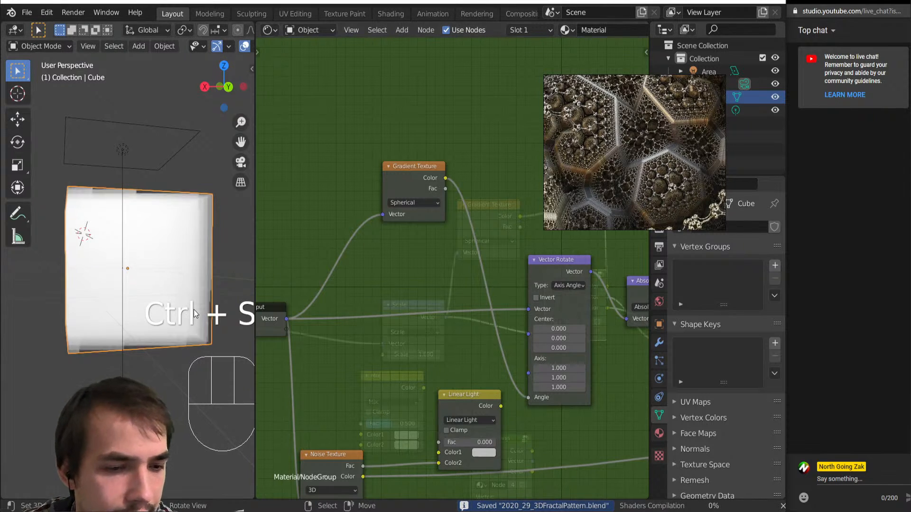
middle_click_drag(193, 309, 146, 300)
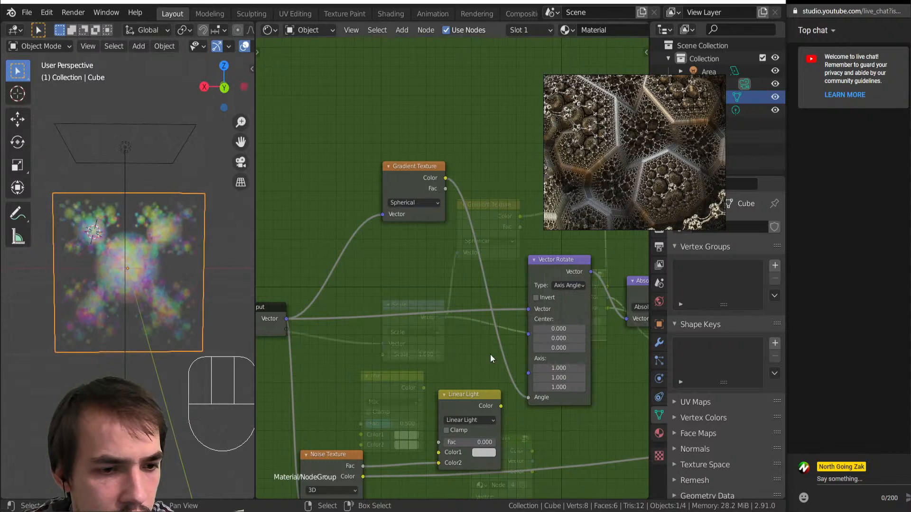
scroll(138, 290, "up", 5)
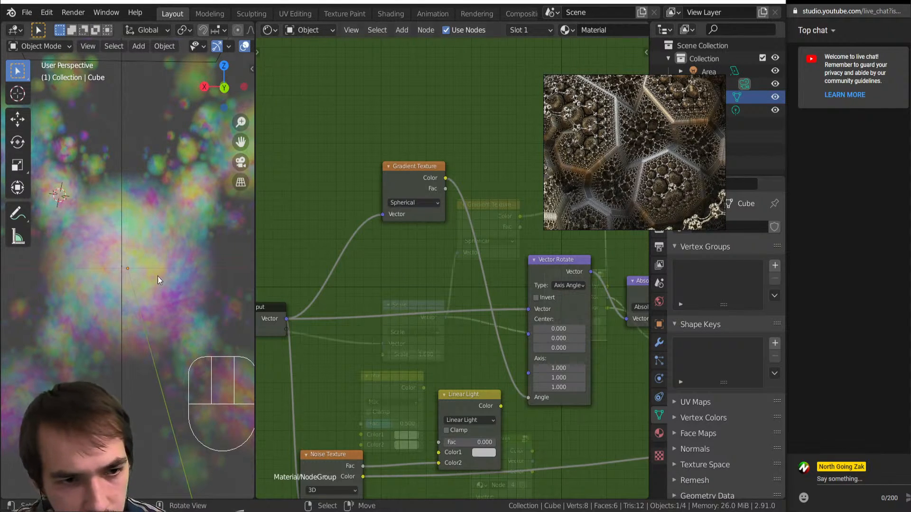
middle_click_drag(158, 276, 125, 275)
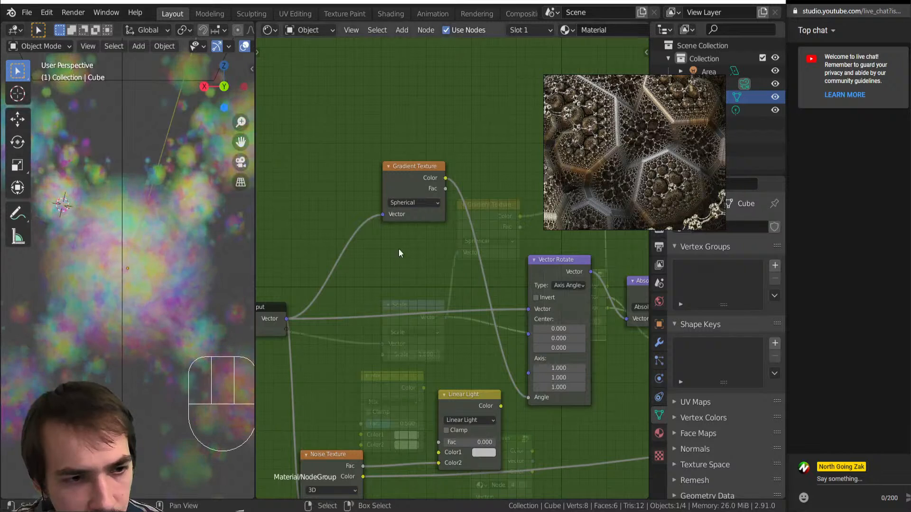
Step: Insert a Math node set to Multiply between the Gradient Texture's Color and the Vector Rotate's Angle
key("shift+a")
key("n")
key("a")
left_click(452, 190)
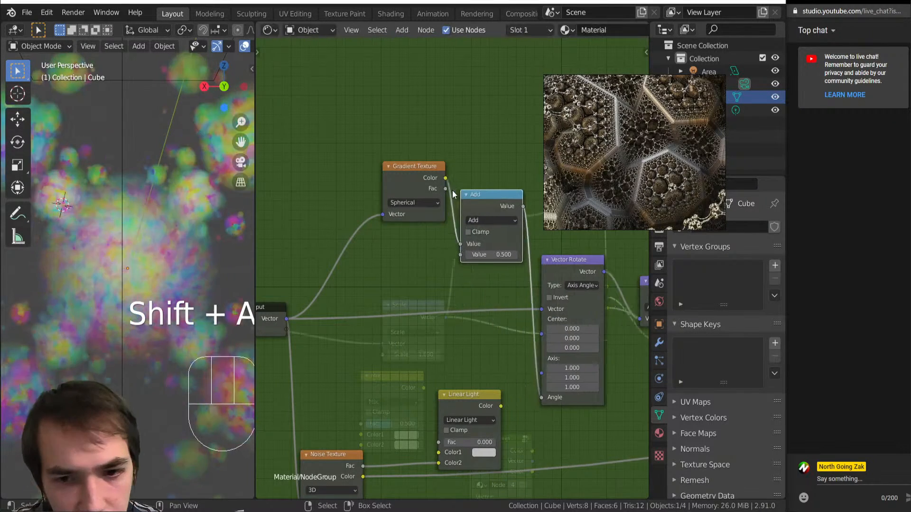
left_click(500, 219)
key("m")
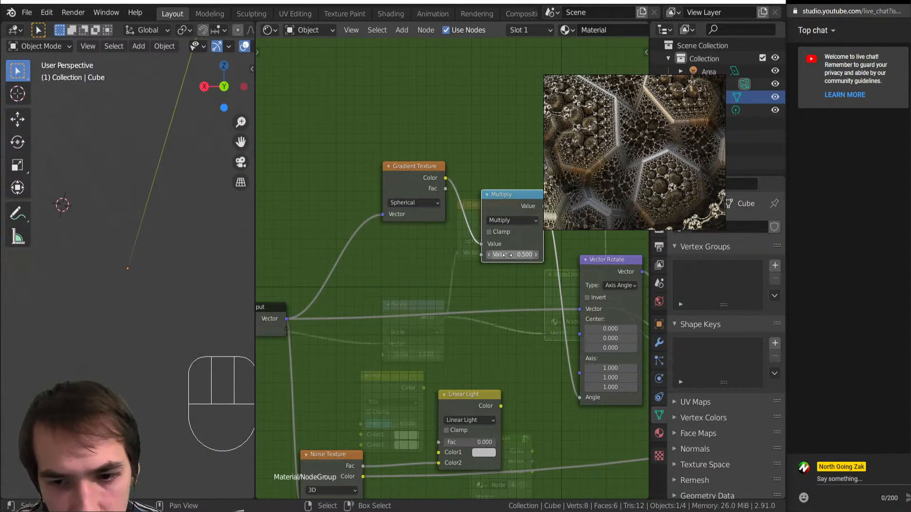
Step: Raise the Multiply node's value to strengthen the gradient-driven Axis Angle rotation
left_click_drag(507, 255, 508, 255, "shift")
scroll(146, 330, "down", 3)
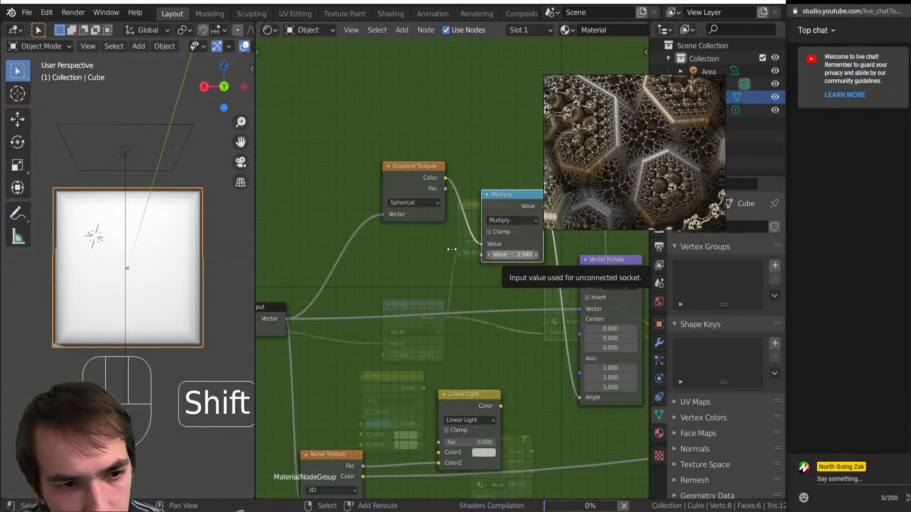
left_click(520, 255)
type("4.77")
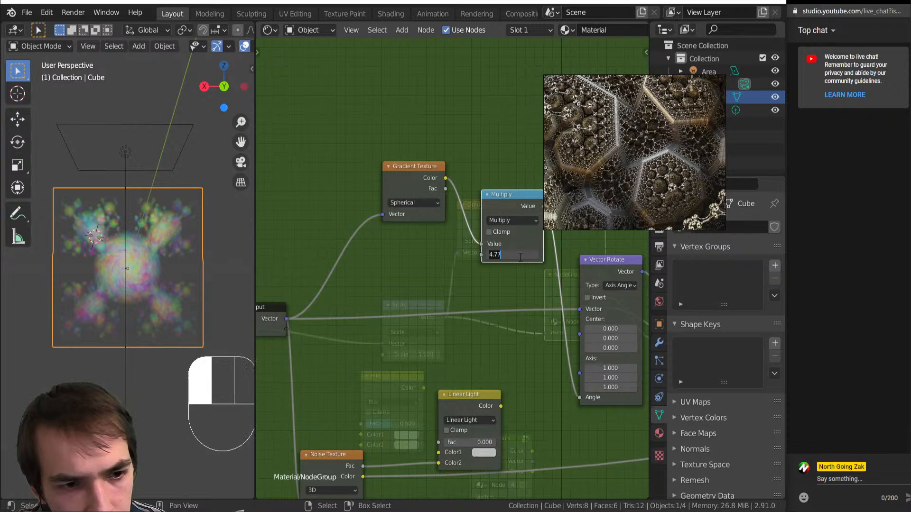
left_click(508, 237)
left_click_drag(511, 255, 560, 255, "shift")
Step: Connect the Multiply node's Value output to the Angle of the Z Axis Vector Rotate as well
scroll(451, 285, "down", 2)
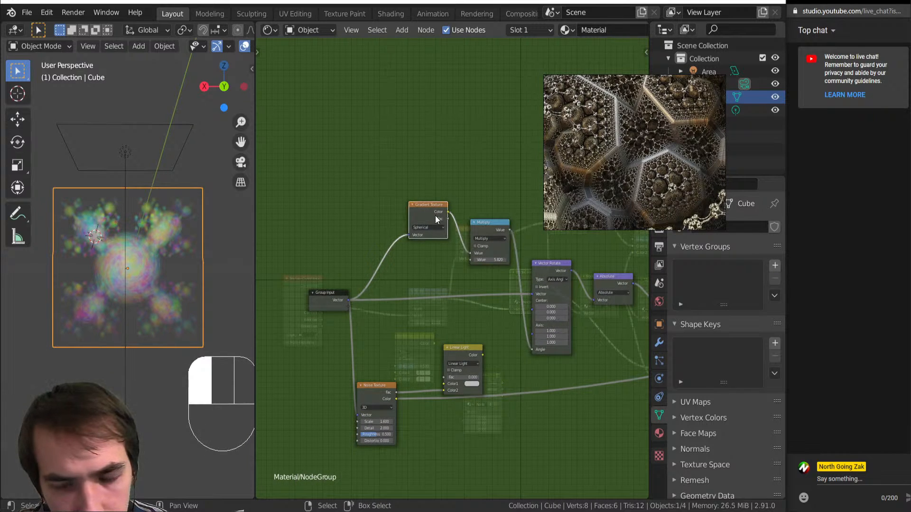
middle_click_drag(572, 328, 321, 304)
middle_click_drag(399, 297, 486, 330)
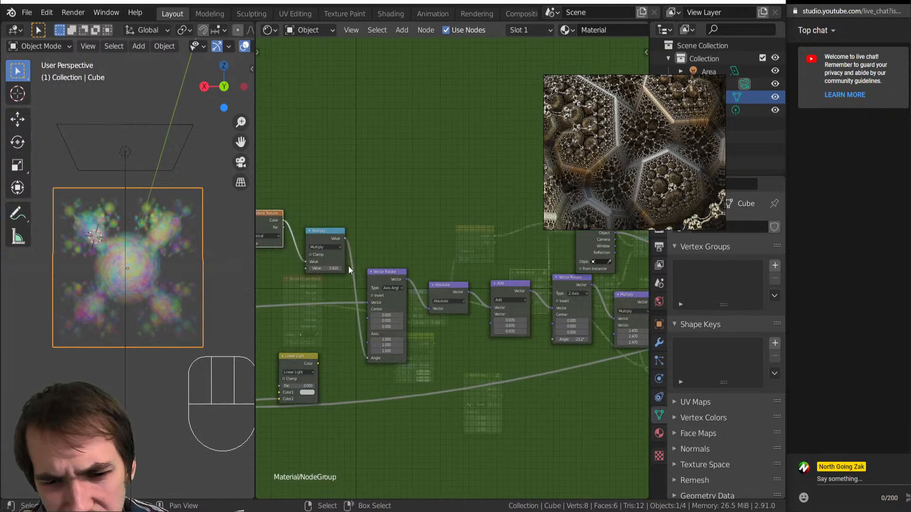
left_click_drag(346, 237, 553, 340)
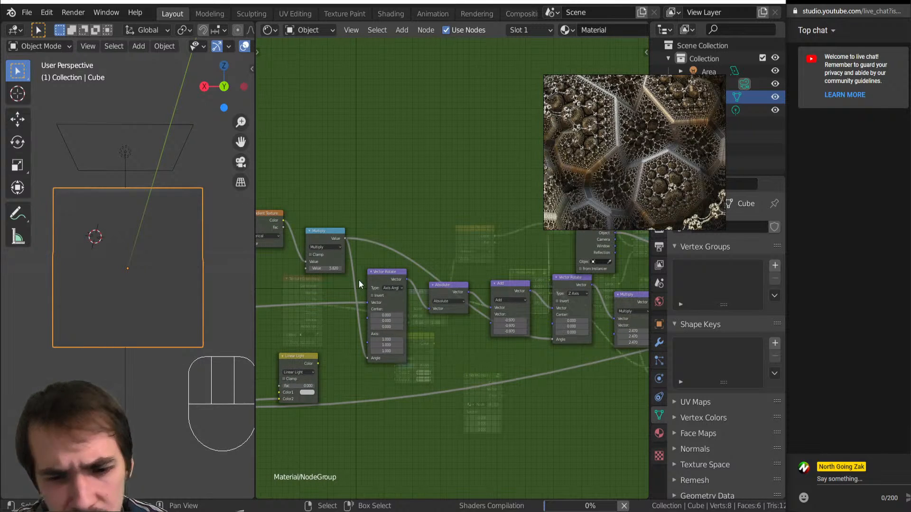
Step: Set the value of the Multiply node that drives both Vector Rotate angles to about -10.48
scroll(104, 287, "down", 3)
middle_click_drag(64, 289, 160, 319)
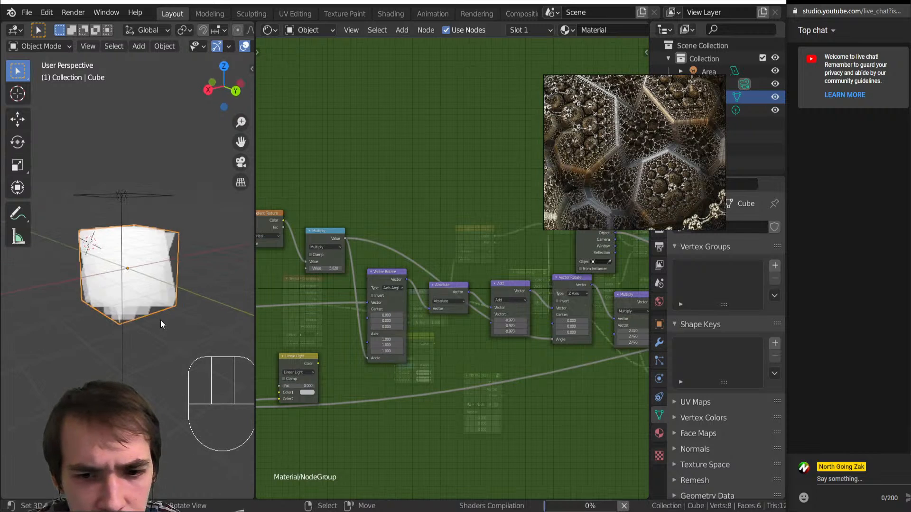
scroll(133, 318, "up", 5)
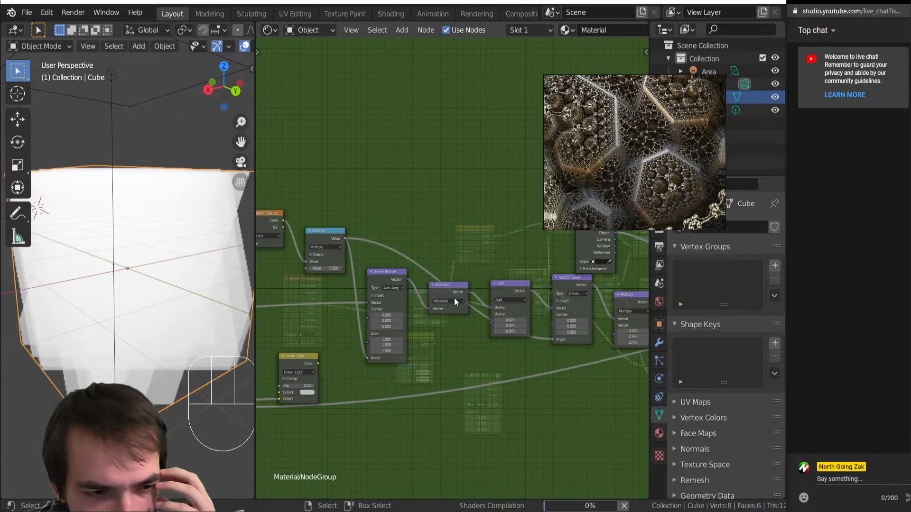
scroll(182, 293, "up", 2)
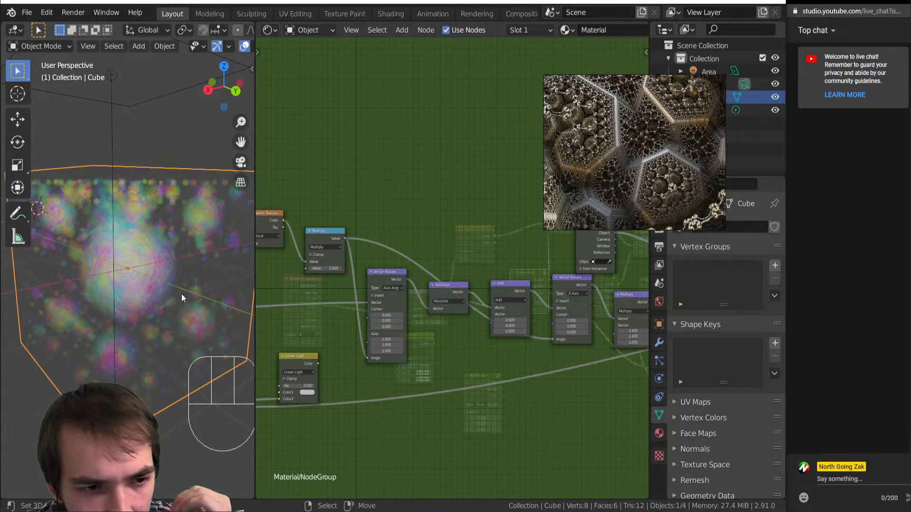
middle_click_drag(181, 295, 143, 271)
scroll(143, 271, "down", 4)
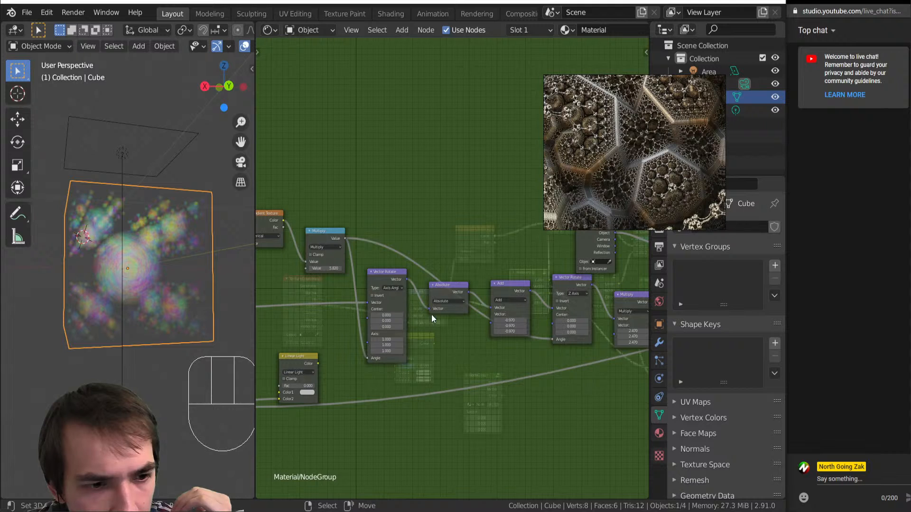
scroll(327, 304, "up", 3)
middle_click_drag(327, 303, 452, 317)
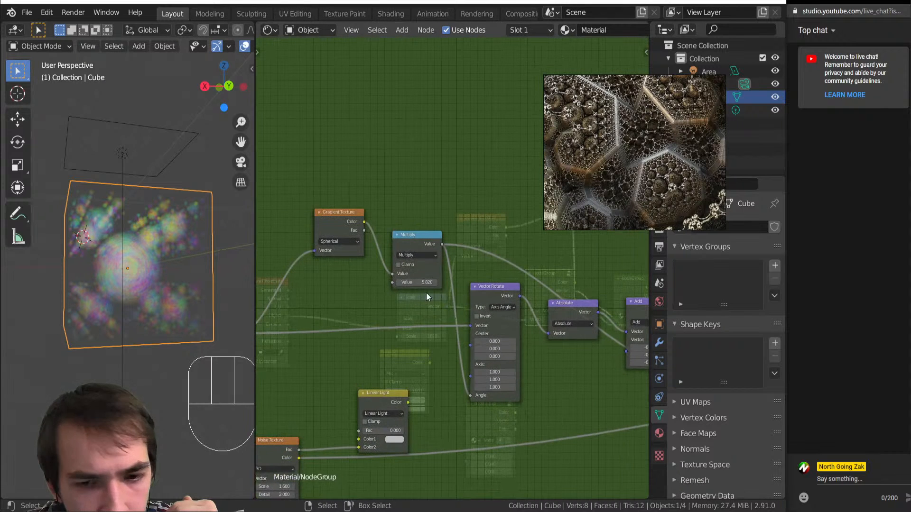
left_click_drag(423, 283, 261, 283)
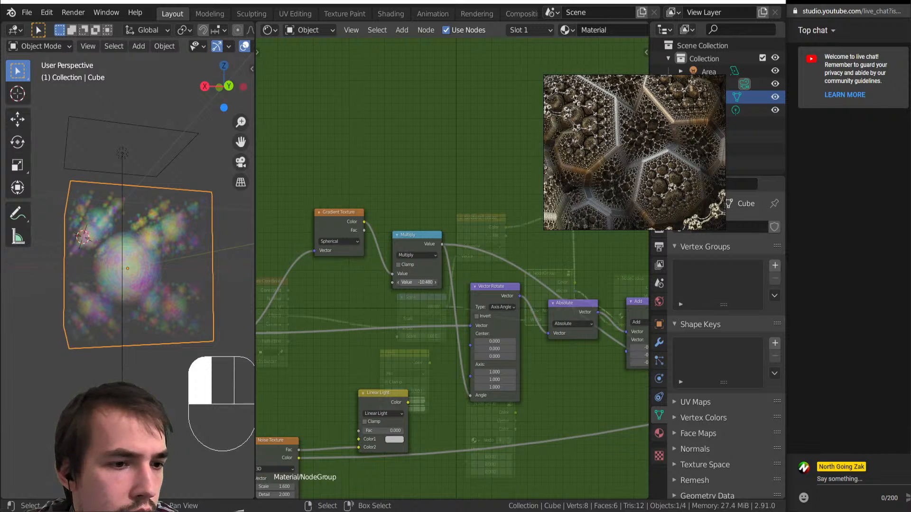
Step: Fine-tune the X value of the Add node between Absolute and the Z Axis Vector Rotate to -1.050
middle_click_drag(64, 303, 190, 311)
scroll(427, 319, "down", 3)
middle_click_drag(562, 330, 439, 338)
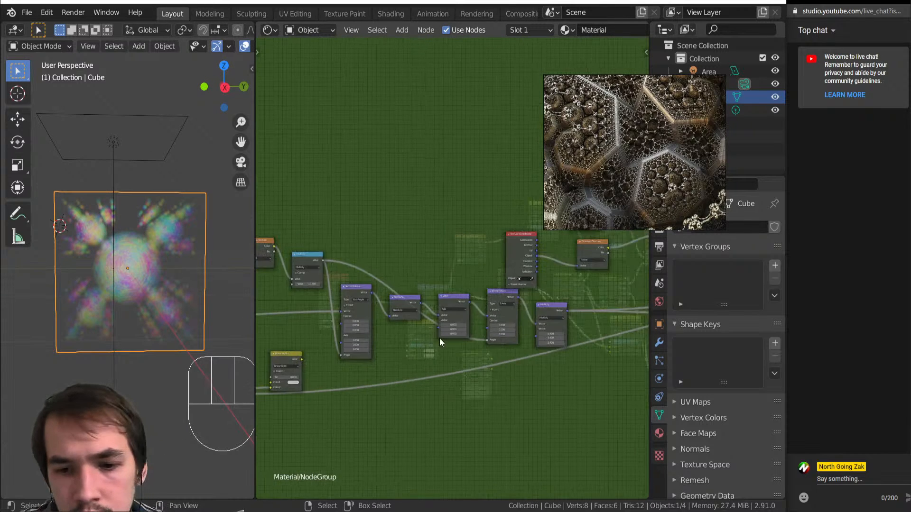
scroll(441, 339, "up", 9)
middle_click_drag(448, 394, 434, 349)
mouse_move(441, 346)
left_mouse_down("shift")
mouse_move(406, 347)
mouse_move(433, 347)
left_mouse_up("shift")
middle_click_drag(114, 308, 117, 365)
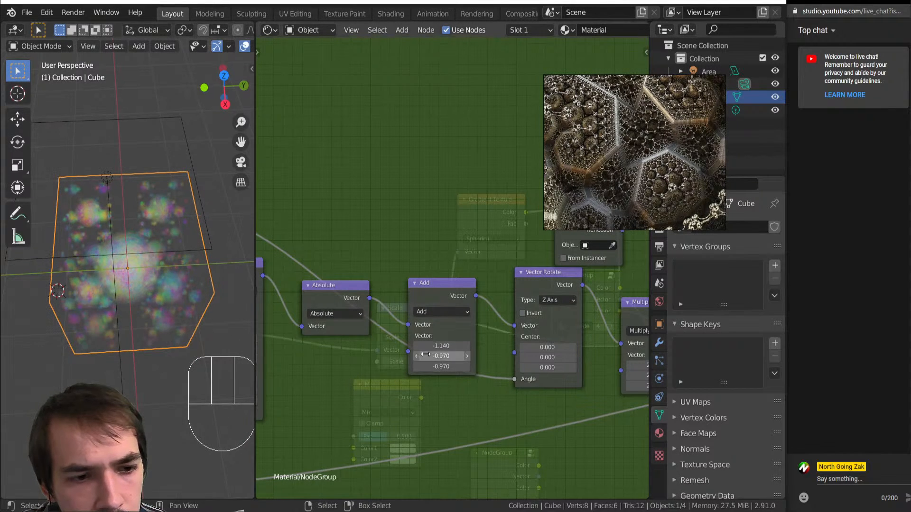
mouse_move(433, 347)
left_mouse_down()
mouse_move(465, 346)
mouse_move(437, 346)
left_mouse_up()
left_click_drag(442, 345, 436, 346)
middle_click_drag(62, 266, 61, 296)
left_click_drag(441, 346, 415, 346)
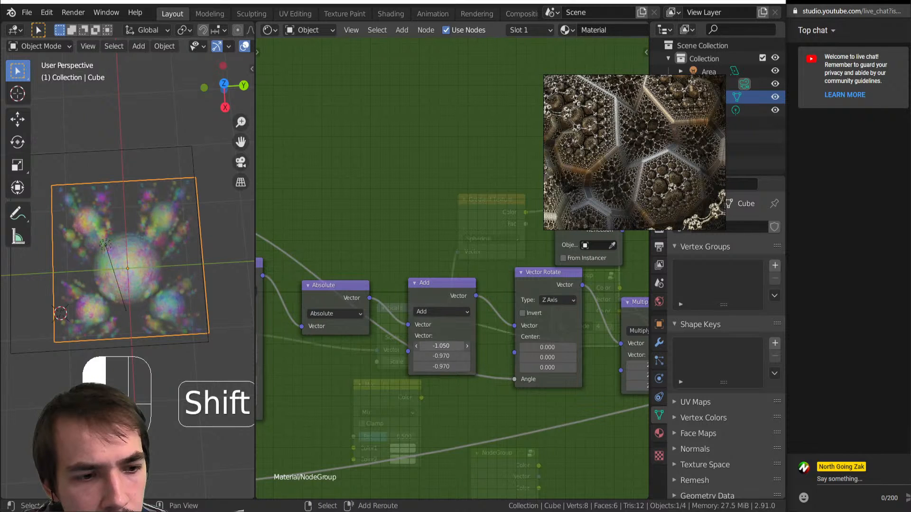
Step: Inspect the fractal volume from several sides and move the floating reference image off the Outliner to over the node editor
middle_click_drag(189, 366, 114, 251)
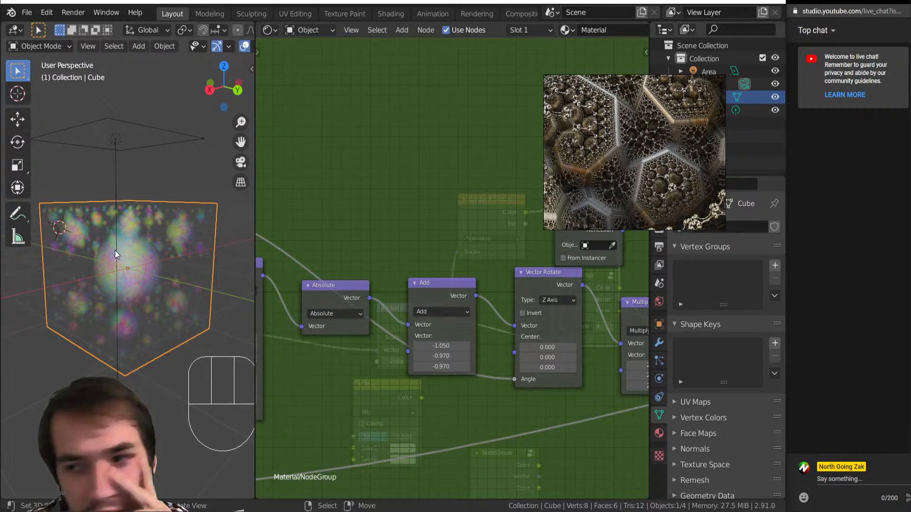
middle_click_drag(133, 285, 360, 489)
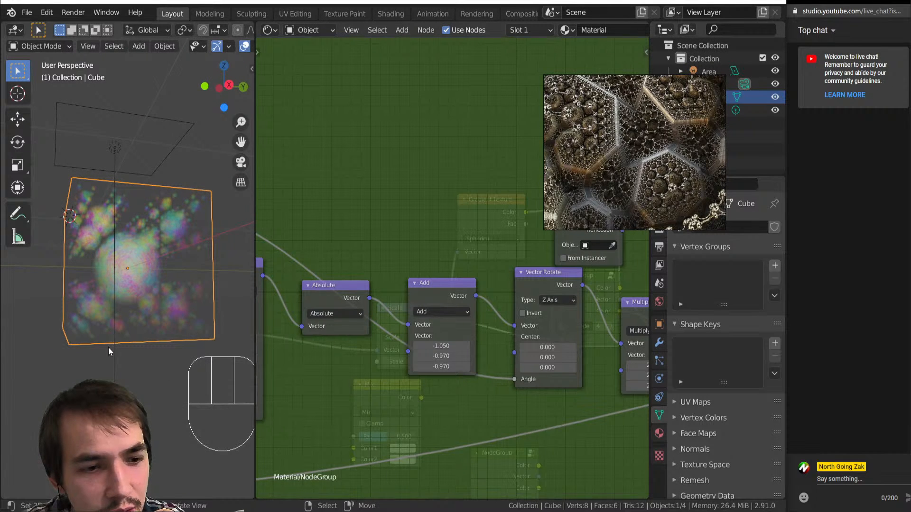
middle_click_drag(108, 348, 146, 360)
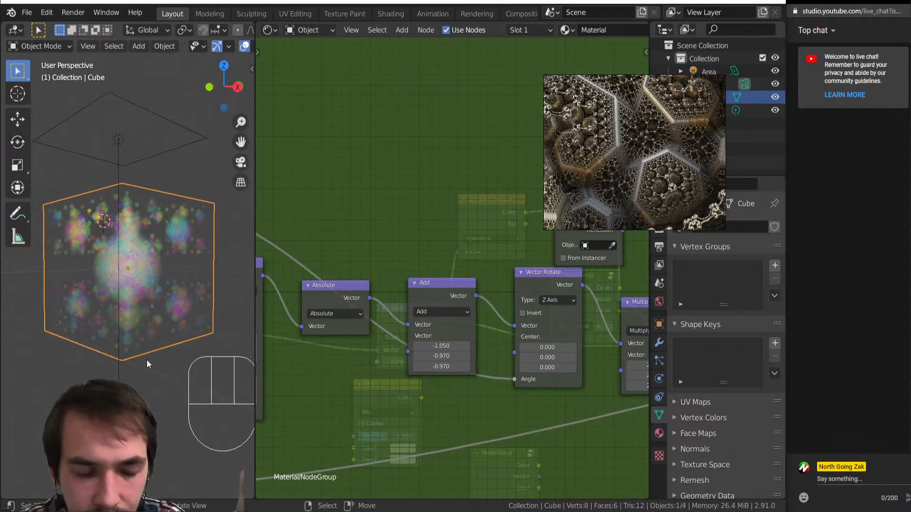
middle_click_drag(189, 321, 159, 312)
scroll(555, 366, "down", 5)
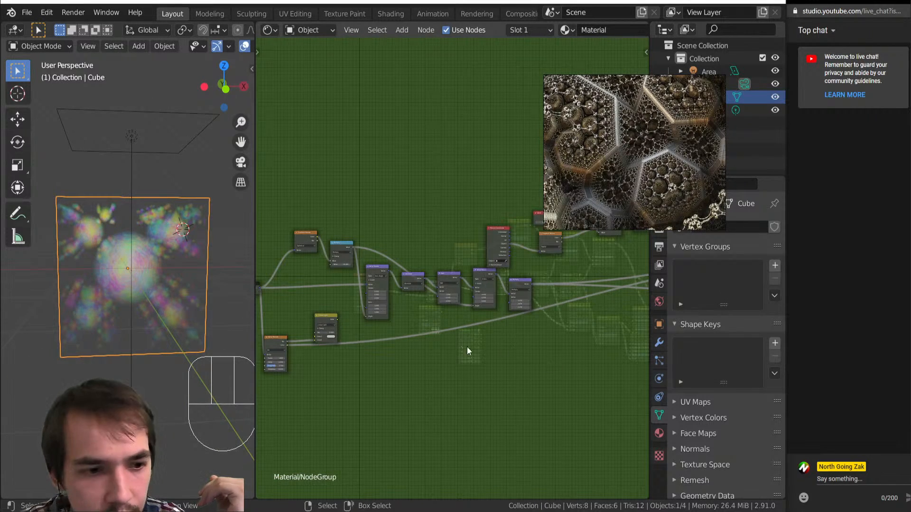
middle_click_drag(239, 346, 110, 288)
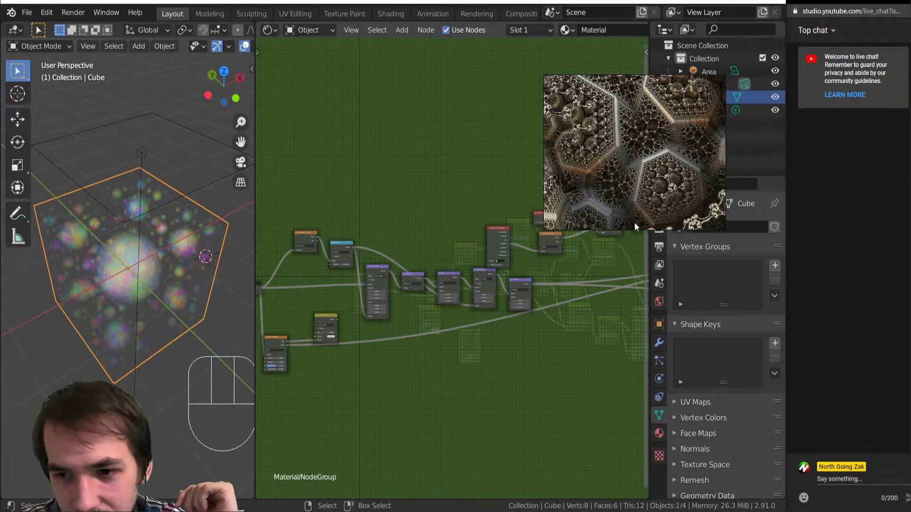
left_click_drag(634, 223, 451, 204)
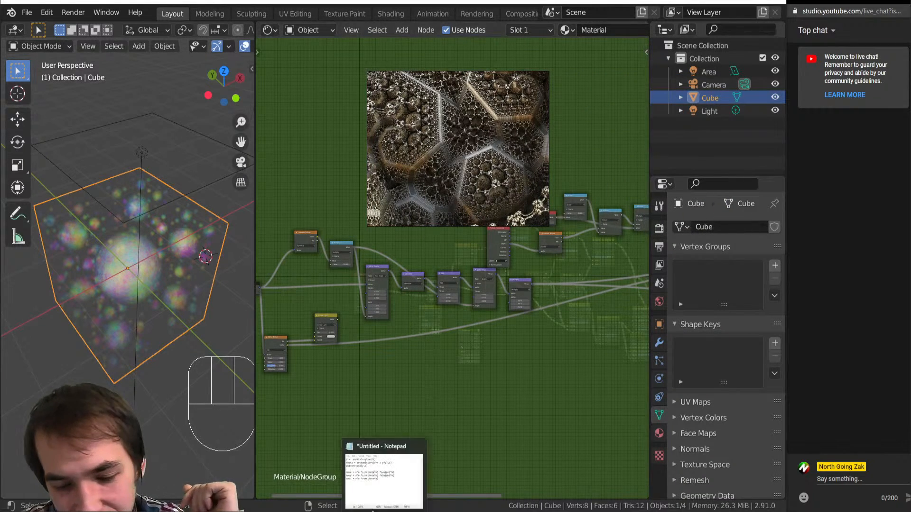
Step: Review the main material tree and the first NodeGroup's internal chain from the spherical gradient to the Group Output
scroll(142, 362, "up", 2)
scroll(460, 408, "down", 2)
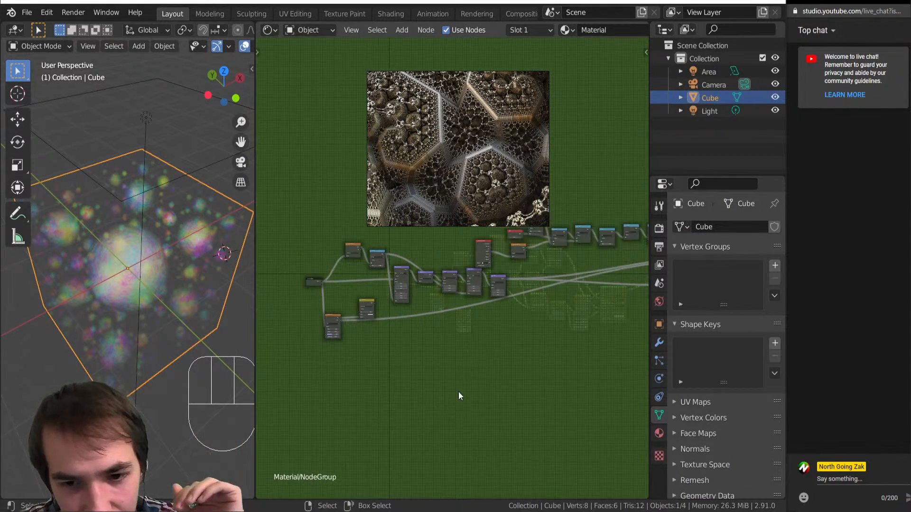
middle_click_drag(465, 354, 499, 347)
key("Tab")
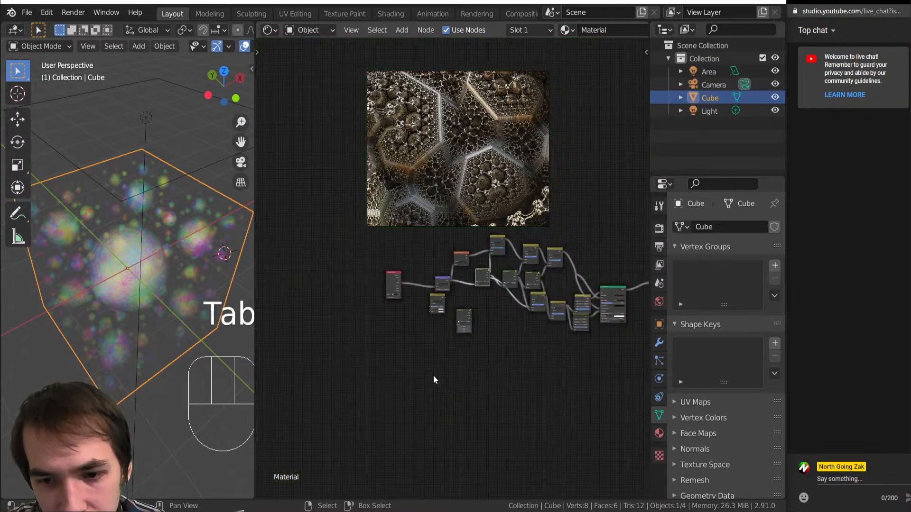
scroll(443, 323, "up", 3)
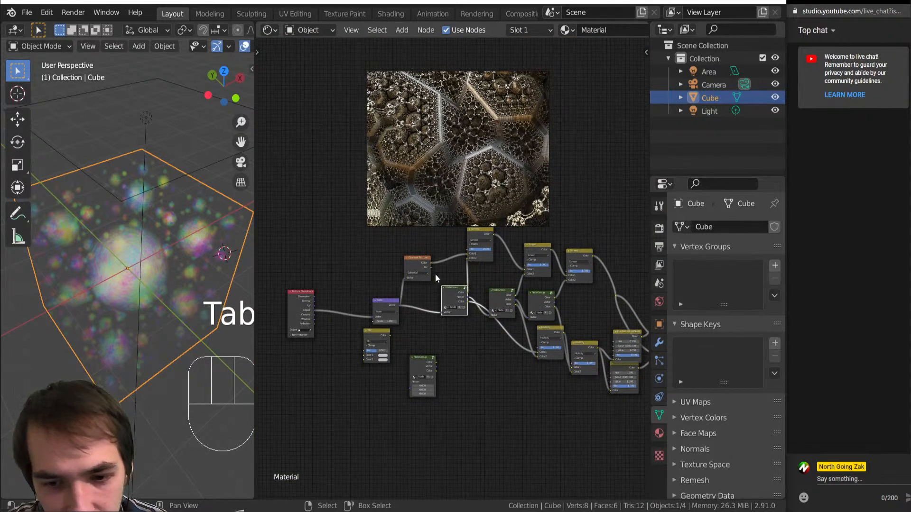
scroll(458, 304, "up", 3)
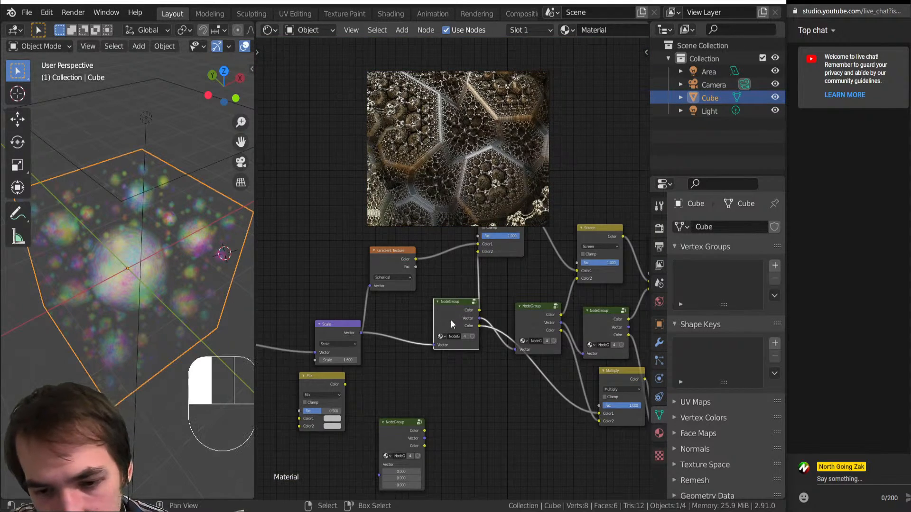
key("Tab")
middle_click_drag(456, 314, 539, 296)
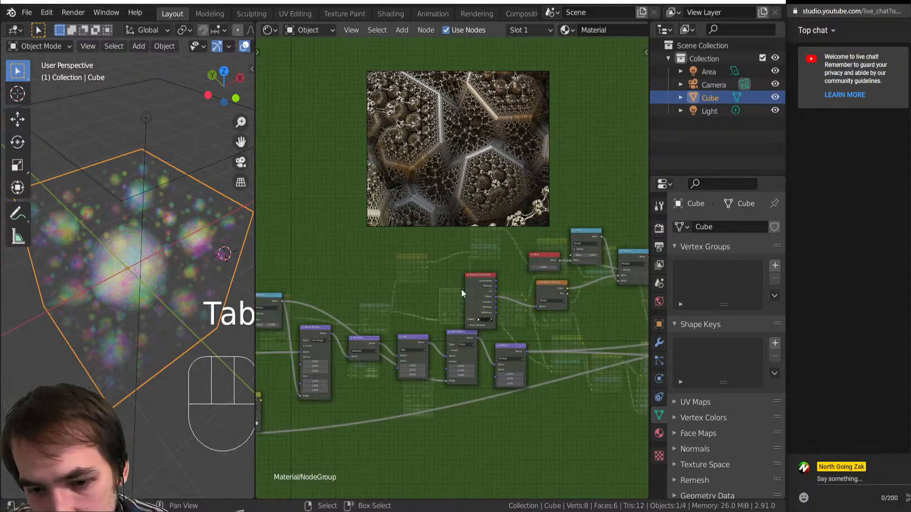
scroll(303, 320, "up", 2)
scroll(378, 382, "up", 2)
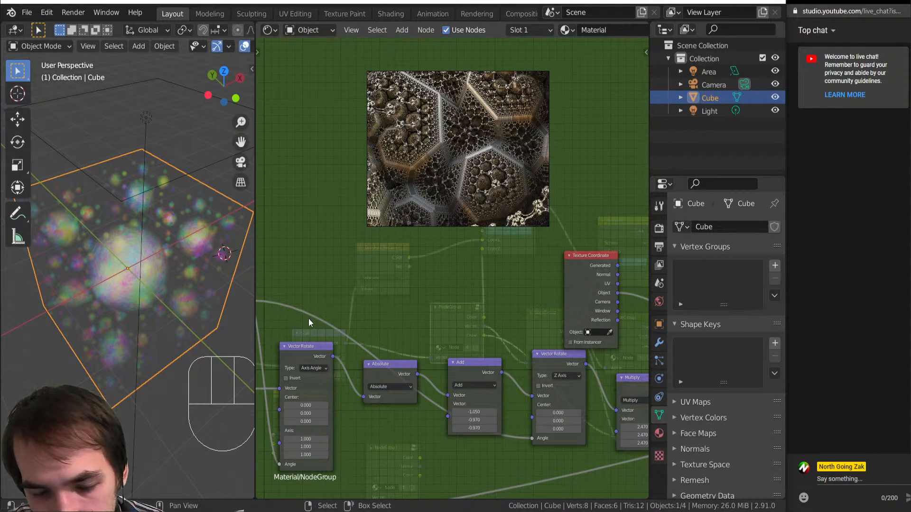
middle_click_drag(261, 355, 306, 345)
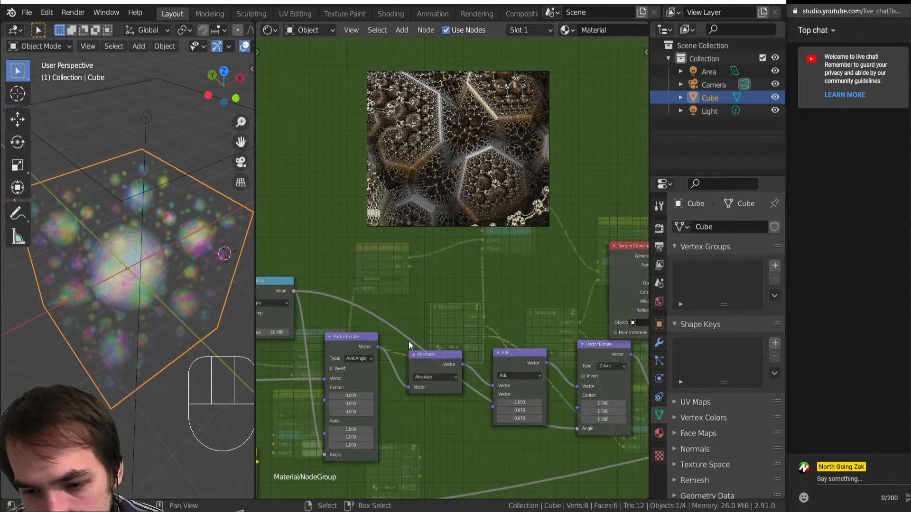
scroll(446, 334, "down", 2)
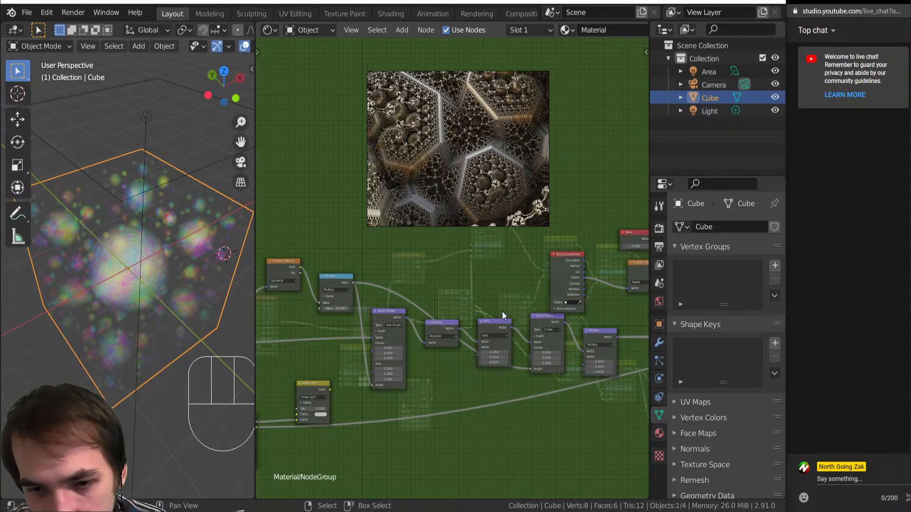
middle_click_drag(502, 311, 332, 318)
middle_click_drag(489, 331, 380, 332)
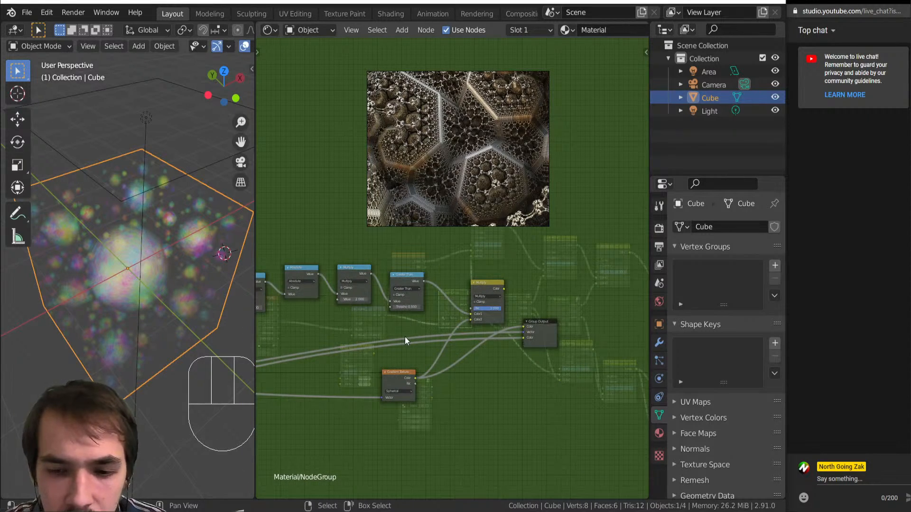
scroll(406, 336, "down", 2)
Step: Return to the main material tree and examine the connections of the Principled Volume and Material Output nodes
key("Tab")
scroll(460, 295, "up", 3)
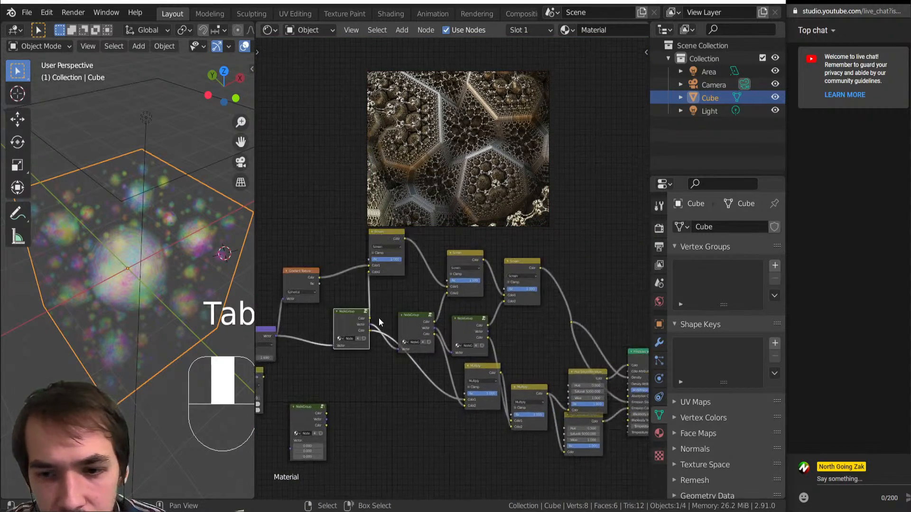
scroll(569, 328, "up", 5)
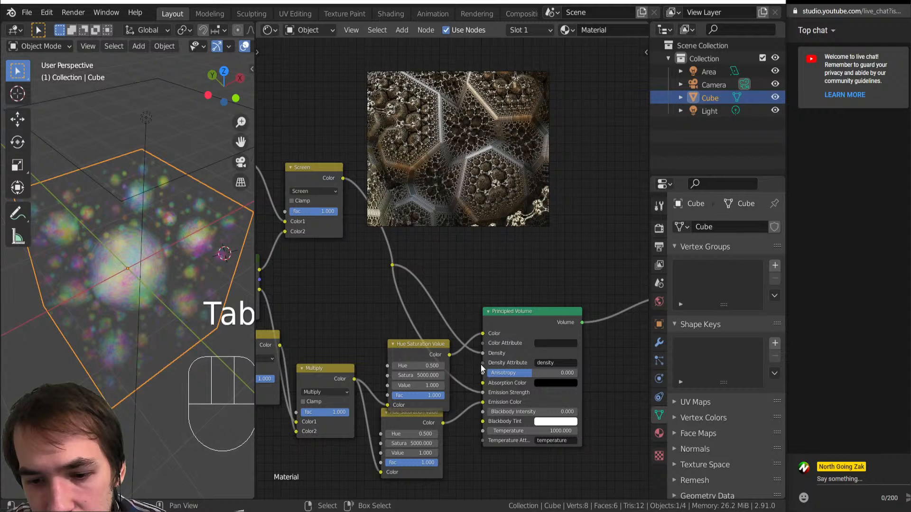
mouse_move(604, 344)
middle_mouse_down()
mouse_move(528, 401)
mouse_move(578, 340)
middle_mouse_up()
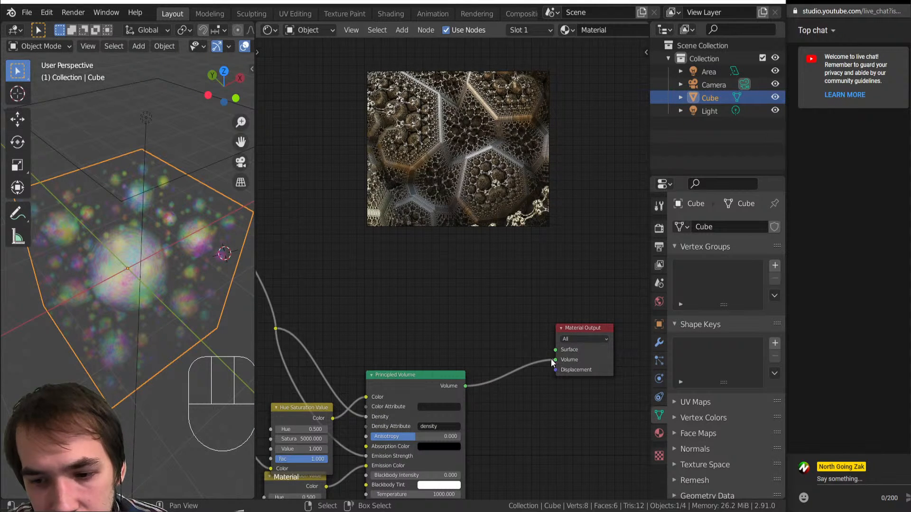